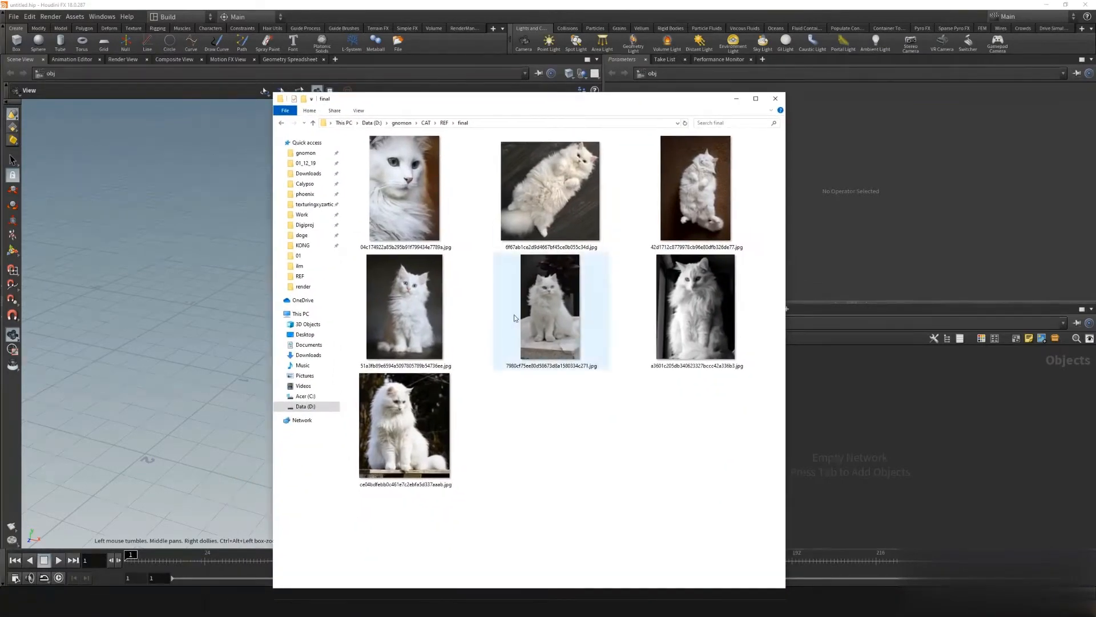
Open the black-and-white sitting cat reference image and capture a screen snip around it with Snipping Tool
{"action": "left_click", "coordinate": [688, 330]}
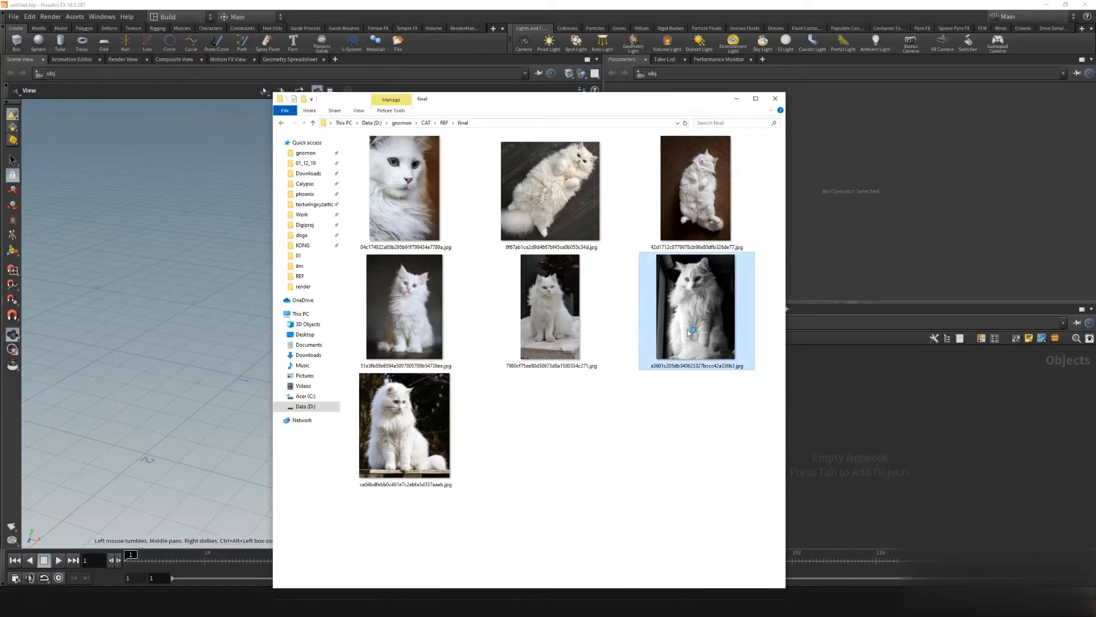
{"action": "double_click", "coordinate": [688, 330]}
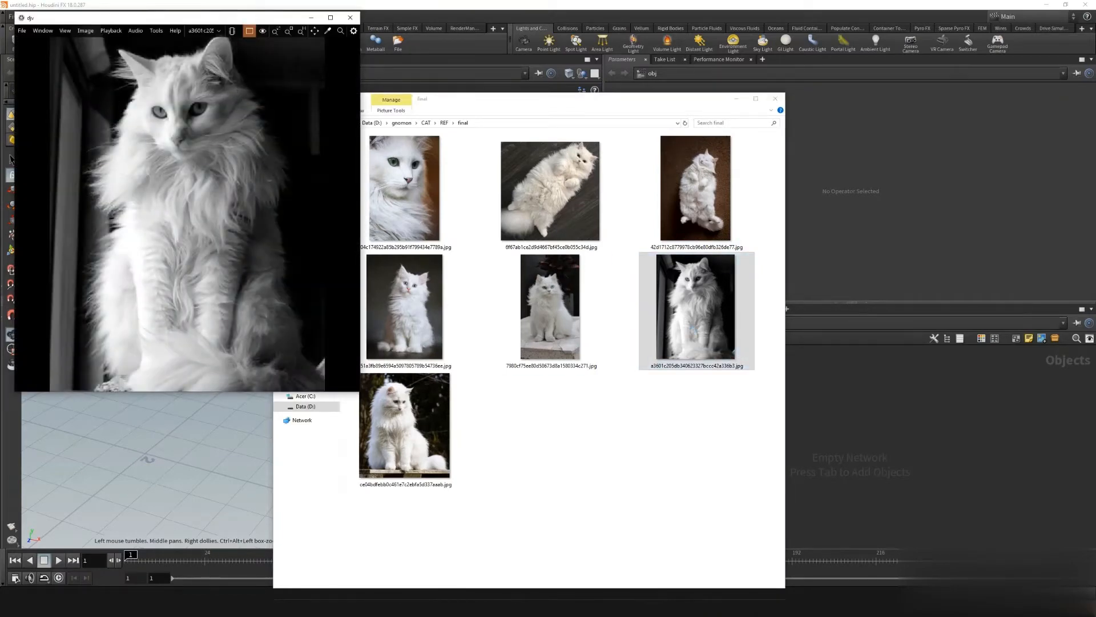
{"action": "left_click", "coordinate": [887, 260]}
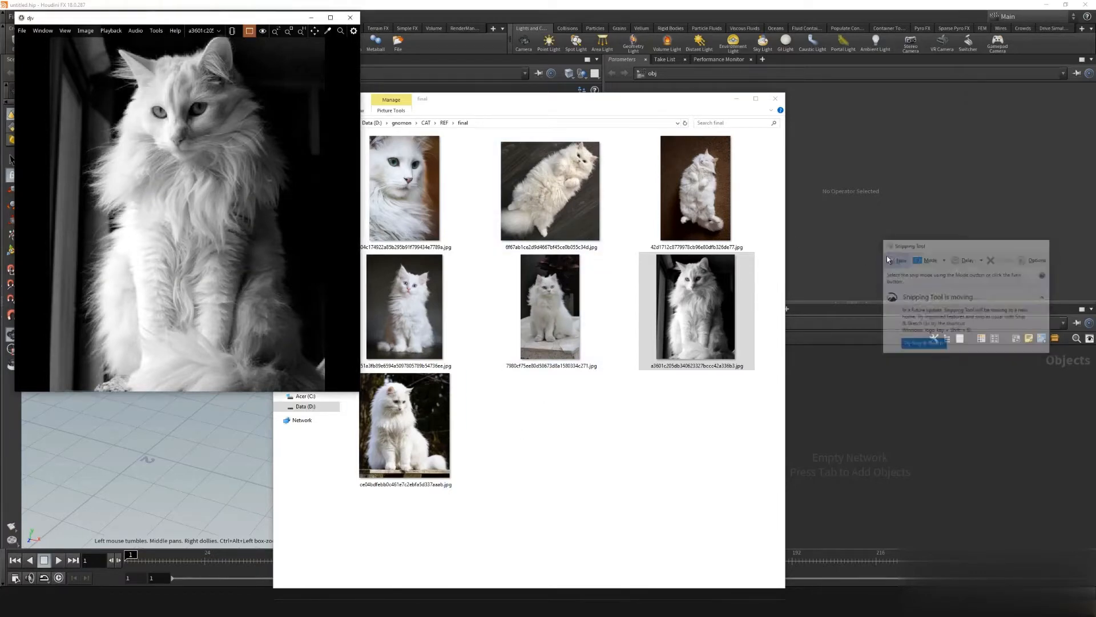
{"action": "left_click_drag", "start_coordinate": [42, 16], "coordinate": [426, 458]}
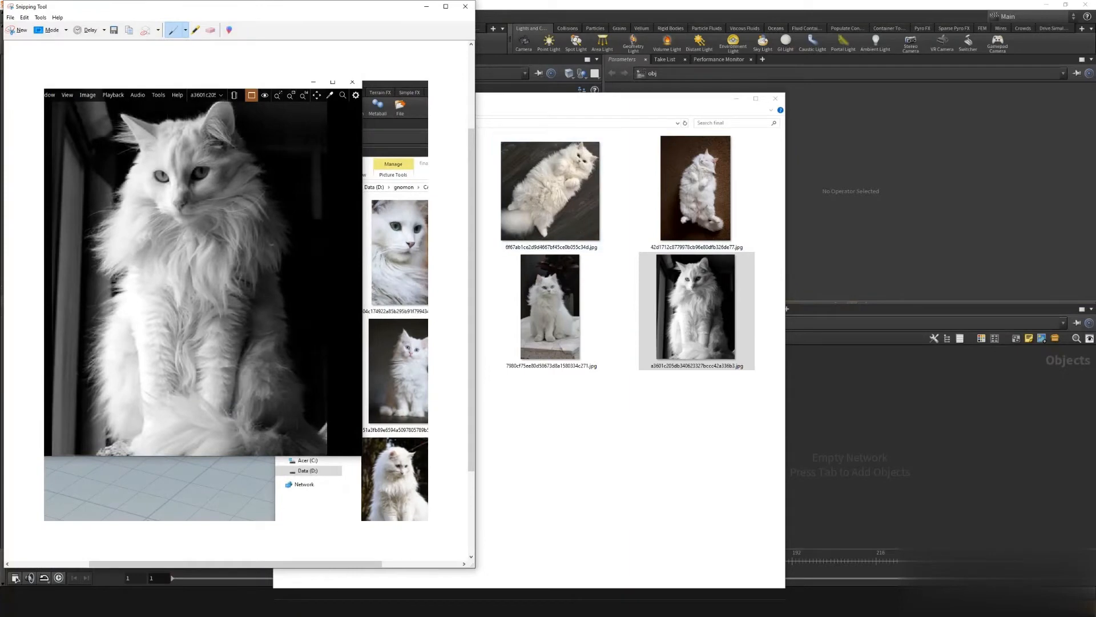
Outline the cat's head in red on the snip, from the cheeks and chin around the ear and forehead
{"action": "left_click", "coordinate": [186, 29]}
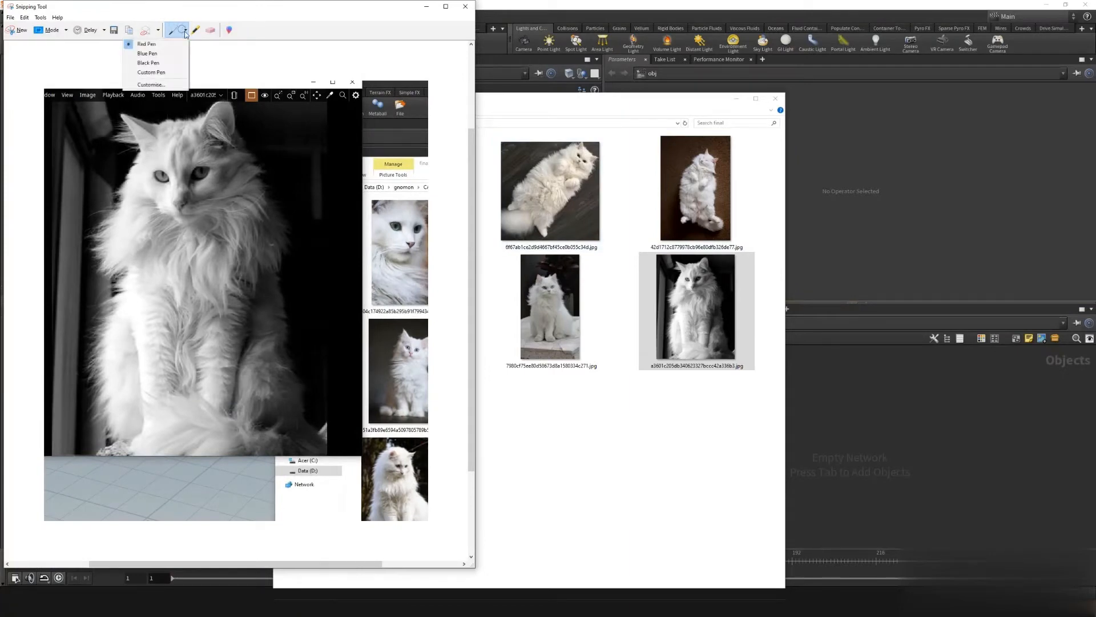
{"action": "left_click", "coordinate": [139, 159]}
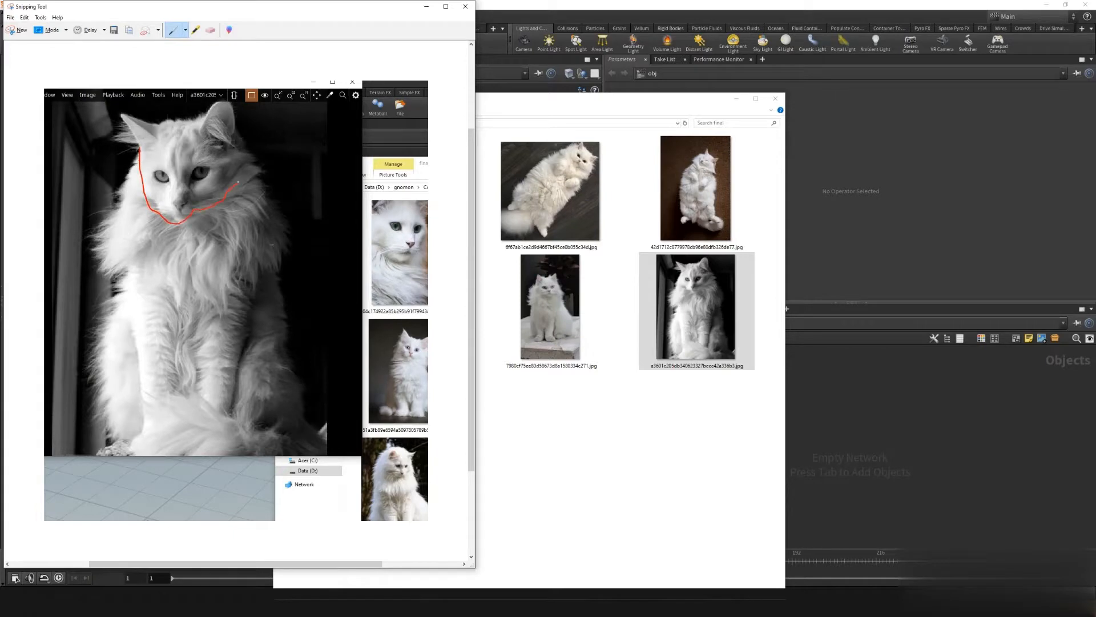
{"action": "left_click_drag", "start_coordinate": [244, 127], "coordinate": [178, 126]}
Outline the long neck and chest mane in blue, including the tufts hanging down between the front legs
{"action": "left_click", "coordinate": [187, 32]}
{"action": "left_click", "coordinate": [162, 53]}
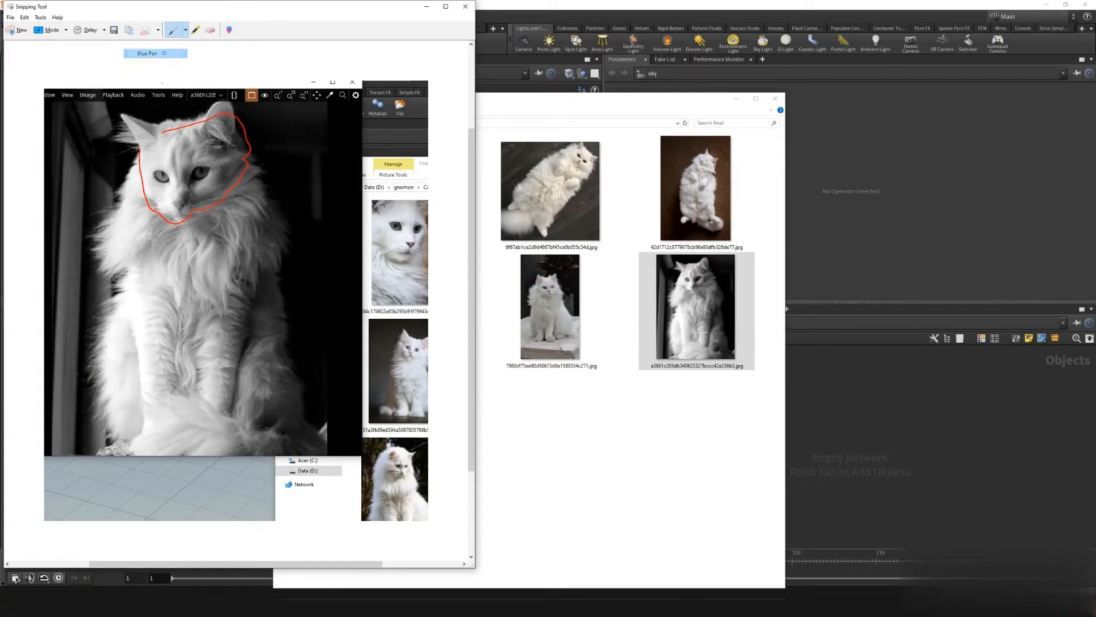
{"action": "mouse_move", "coordinate": [141, 153]}
{"action": "left_mouse_down"}
{"action": "mouse_move", "coordinate": [99, 261]}
{"action": "mouse_move", "coordinate": [132, 242]}
{"action": "mouse_move", "coordinate": [148, 306]}
{"action": "mouse_move", "coordinate": [170, 312]}
{"action": "mouse_move", "coordinate": [203, 315]}
{"action": "mouse_move", "coordinate": [224, 290]}
{"action": "left_mouse_up"}
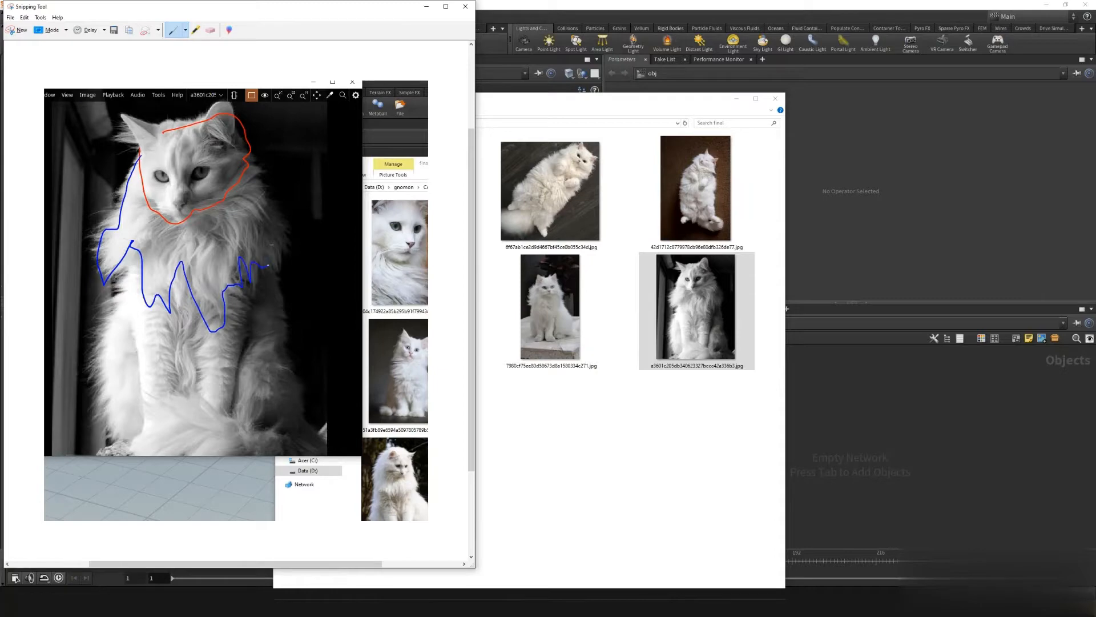
{"action": "left_click_drag", "start_coordinate": [279, 202], "coordinate": [253, 140]}
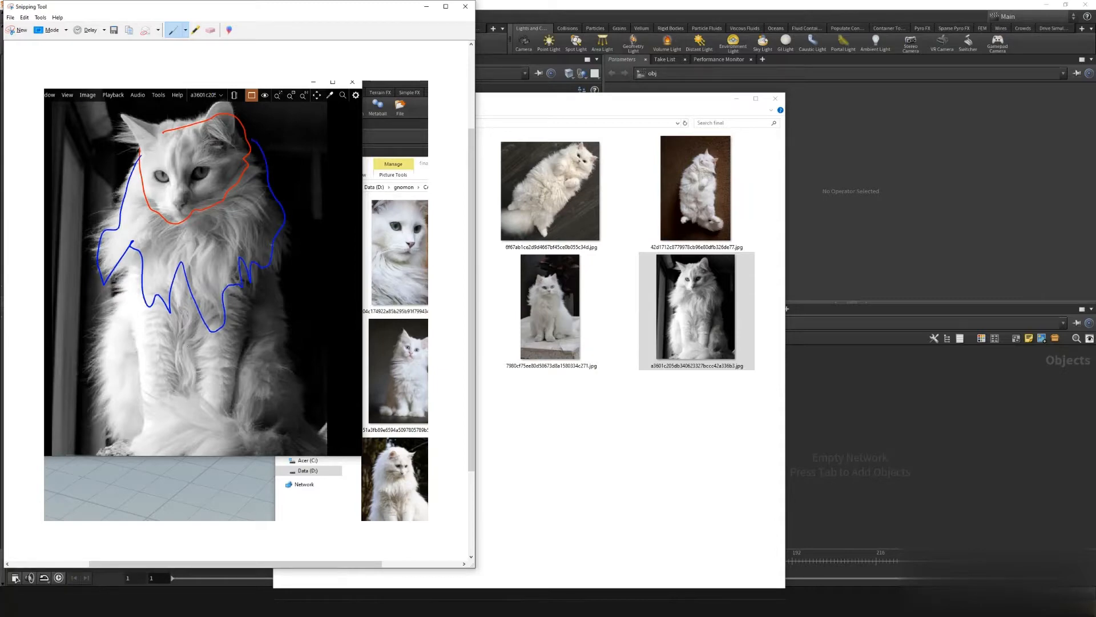
{"action": "mouse_move", "coordinate": [174, 307]}
{"action": "left_mouse_down"}
{"action": "mouse_move", "coordinate": [182, 370]}
{"action": "mouse_move", "coordinate": [202, 318]}
{"action": "left_mouse_up"}
Mark both front legs and the two sides of the neck mane with black pen strokes
{"action": "left_click", "coordinate": [185, 30]}
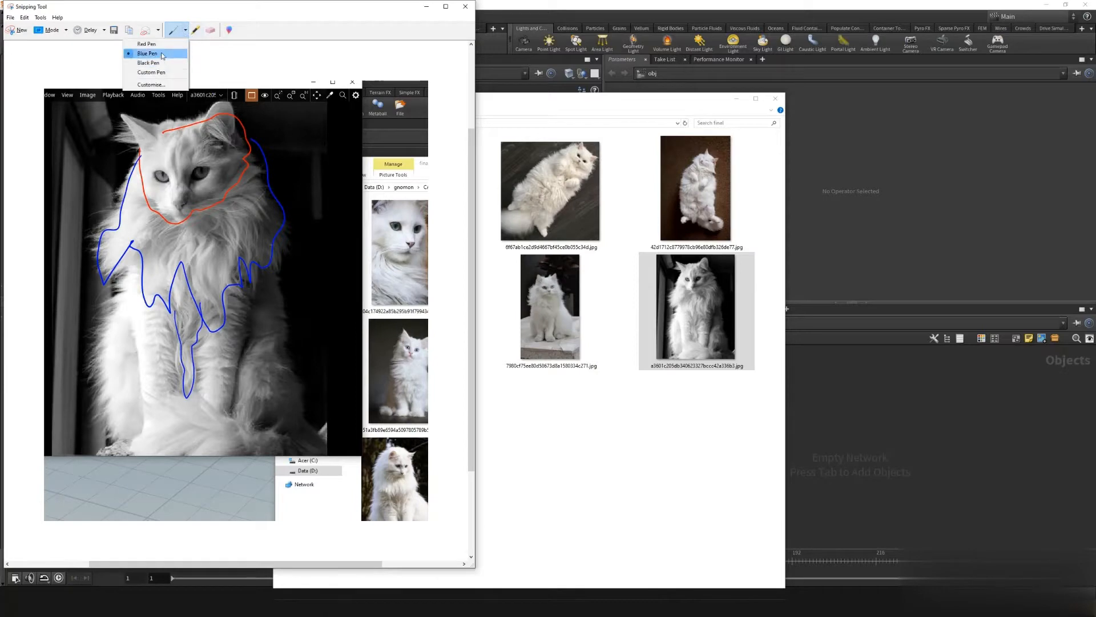
{"action": "left_click", "coordinate": [162, 63]}
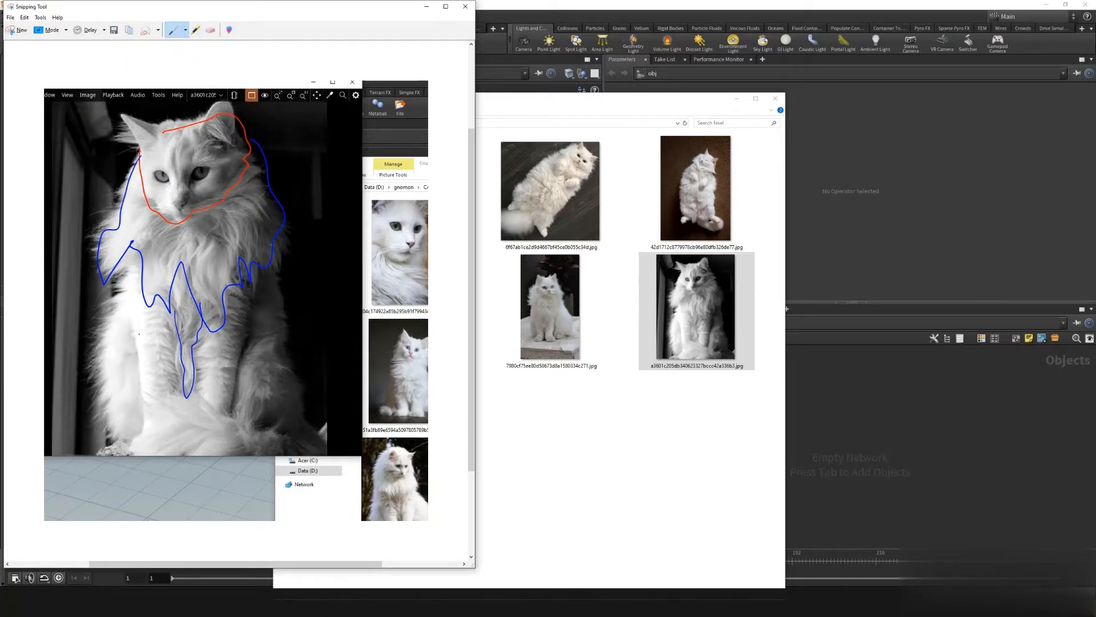
{"action": "left_click_drag", "start_coordinate": [136, 296], "coordinate": [152, 432]}
{"action": "left_click_drag", "start_coordinate": [164, 322], "coordinate": [174, 410]}
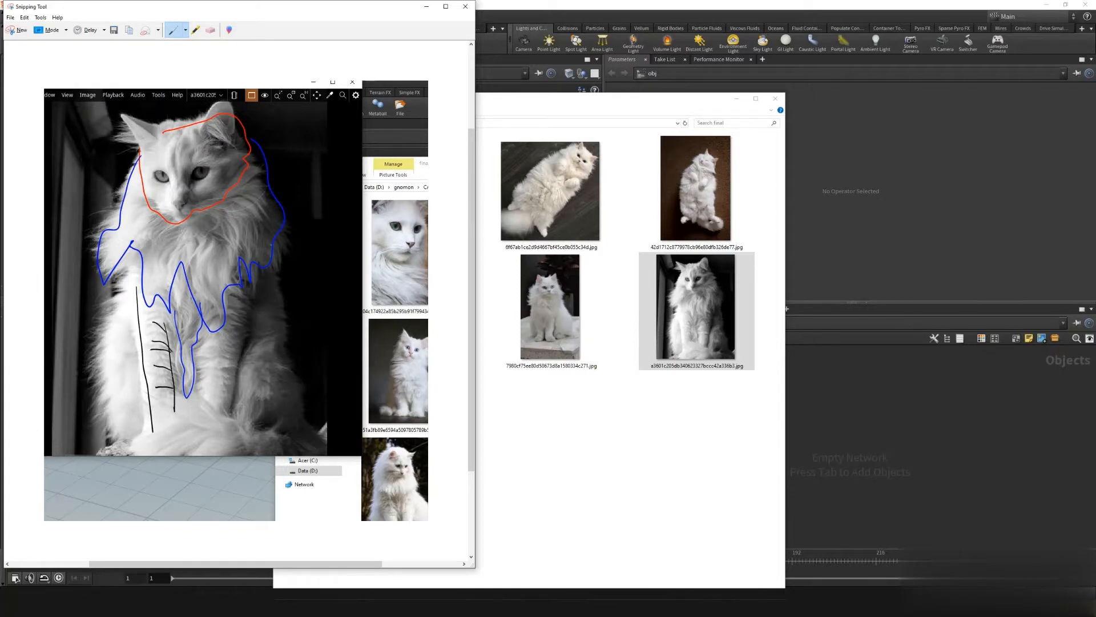
{"action": "left_click_drag", "start_coordinate": [199, 333], "coordinate": [205, 422]}
{"action": "left_click_drag", "start_coordinate": [222, 310], "coordinate": [231, 439]}
{"action": "left_click_drag", "start_coordinate": [255, 177], "coordinate": [277, 242]}
{"action": "left_click_drag", "start_coordinate": [137, 173], "coordinate": [113, 262]}
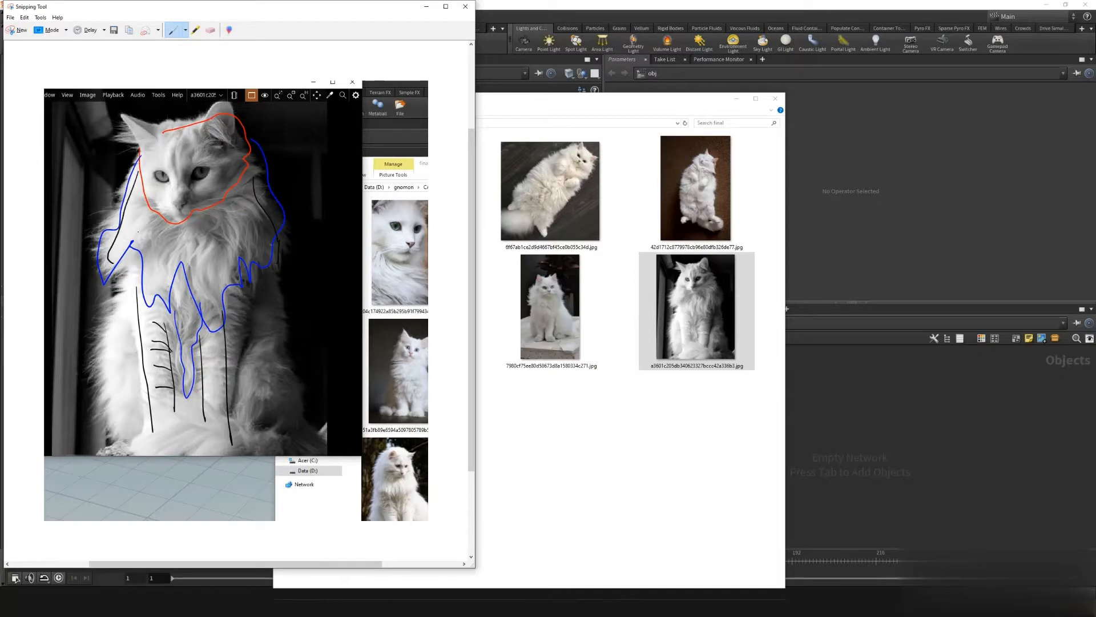
Close the annotated snip without saving and clear the reference folder and cat image from the workspace
{"action": "left_click", "coordinate": [465, 7]}
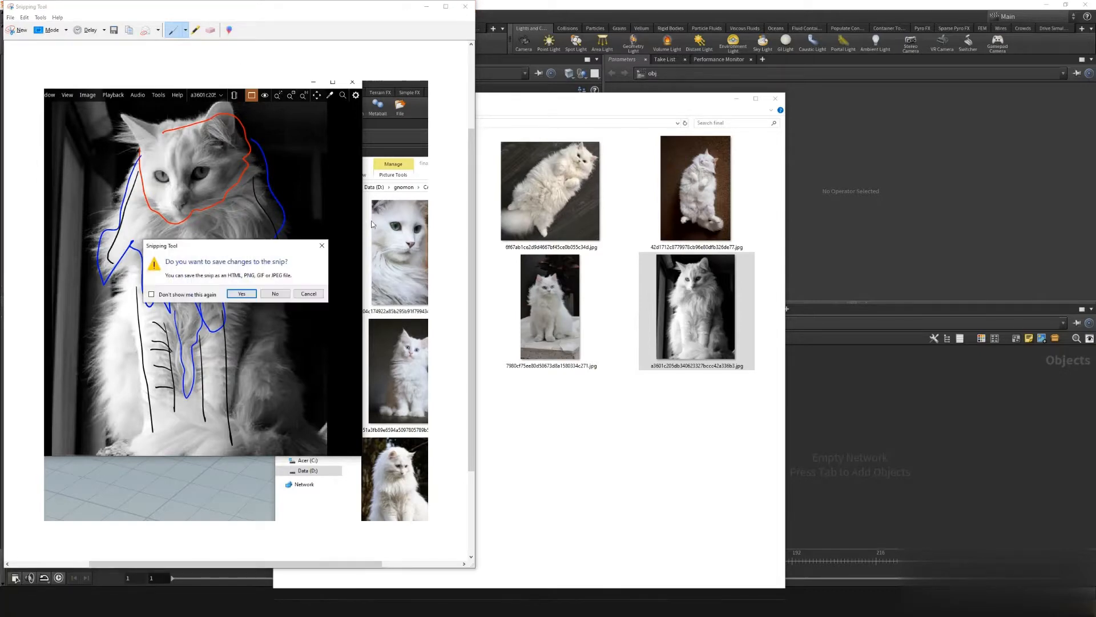
{"action": "left_click", "coordinate": [275, 294]}
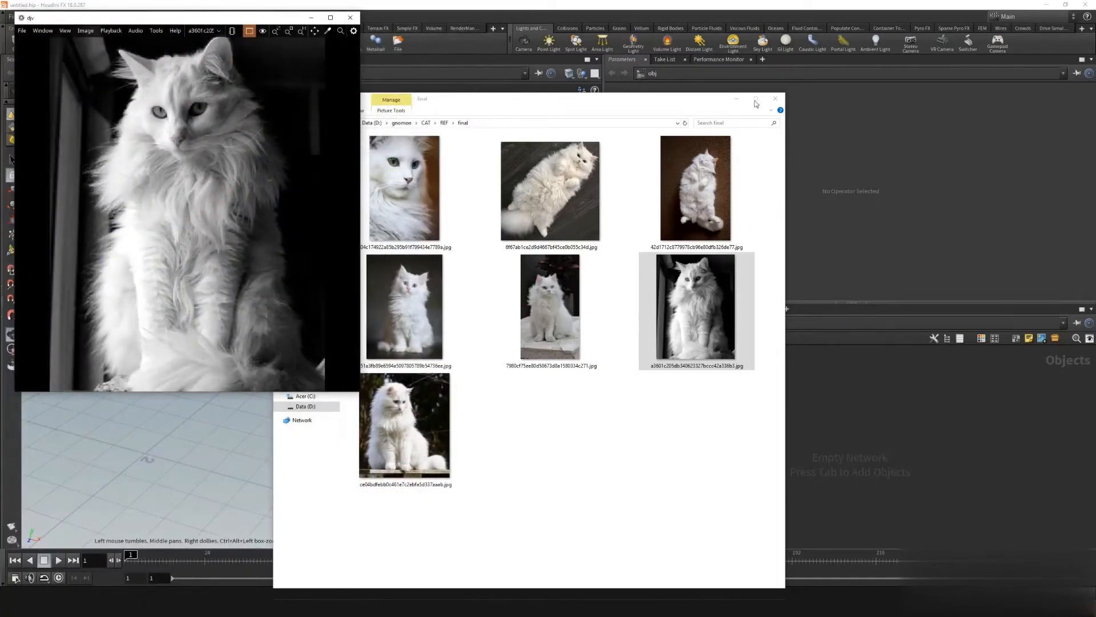
{"action": "left_click", "coordinate": [774, 98]}
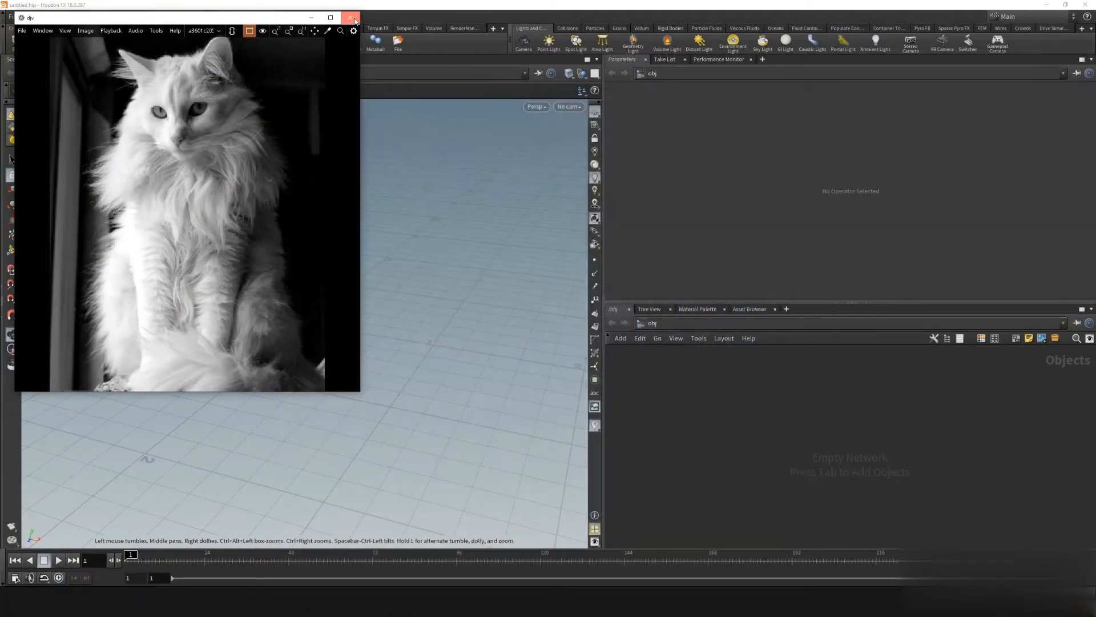
{"action": "left_click", "coordinate": [288, 31]}
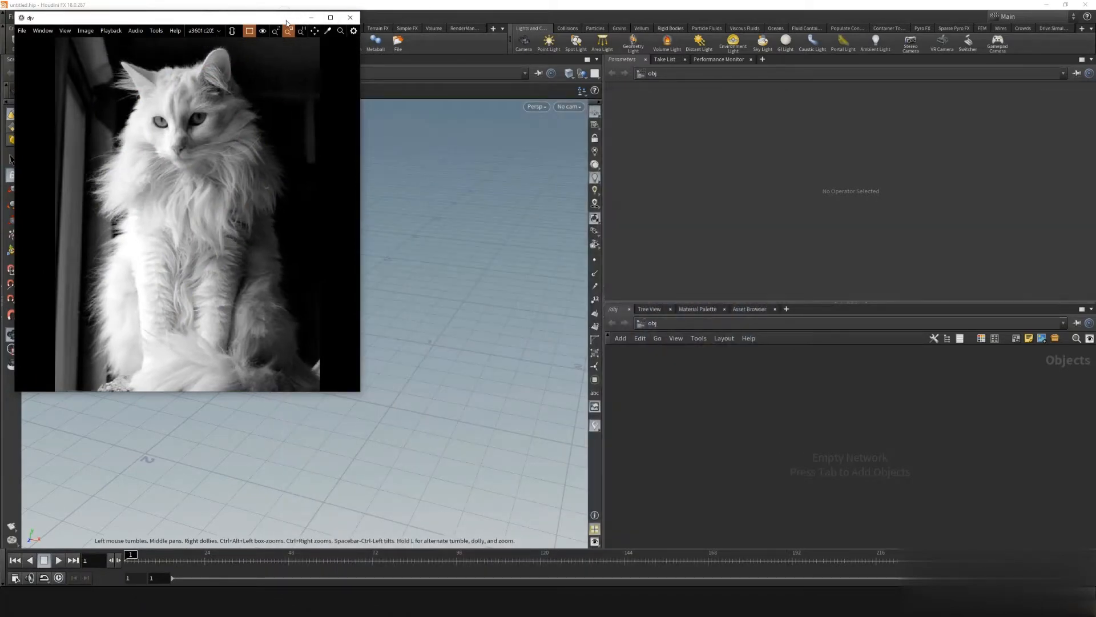
{"action": "left_click_drag", "start_coordinate": [287, 23], "coordinate": [599, 615]}
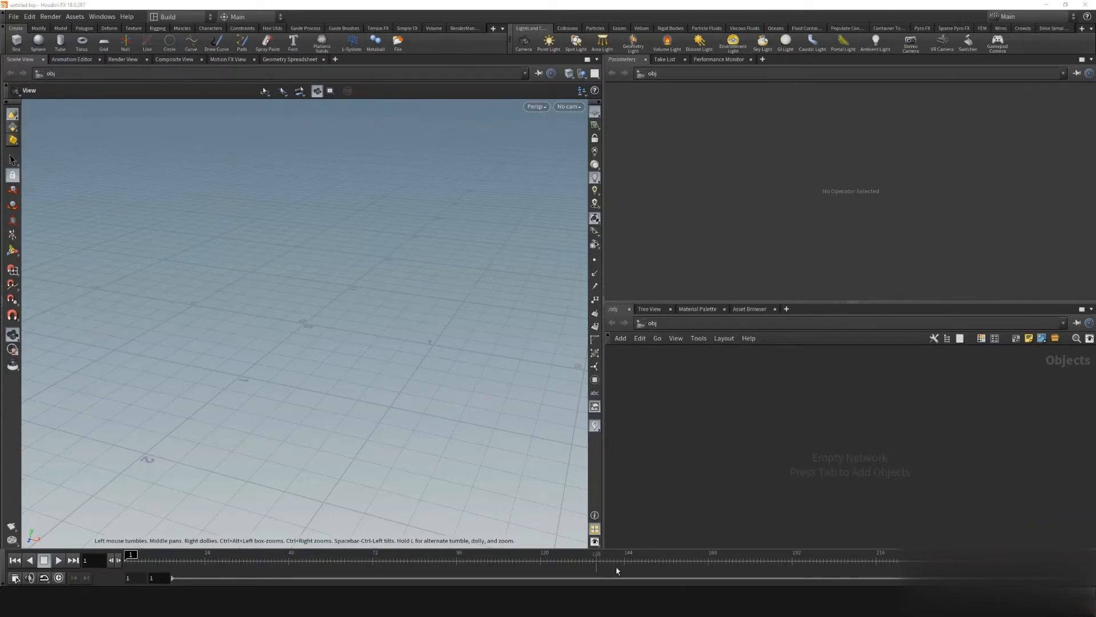
Create a Geometry object in the Houdini object network and name it SKIN
{"action": "left_click", "coordinate": [733, 428]}
{"action": "key", "text": "Tab"}
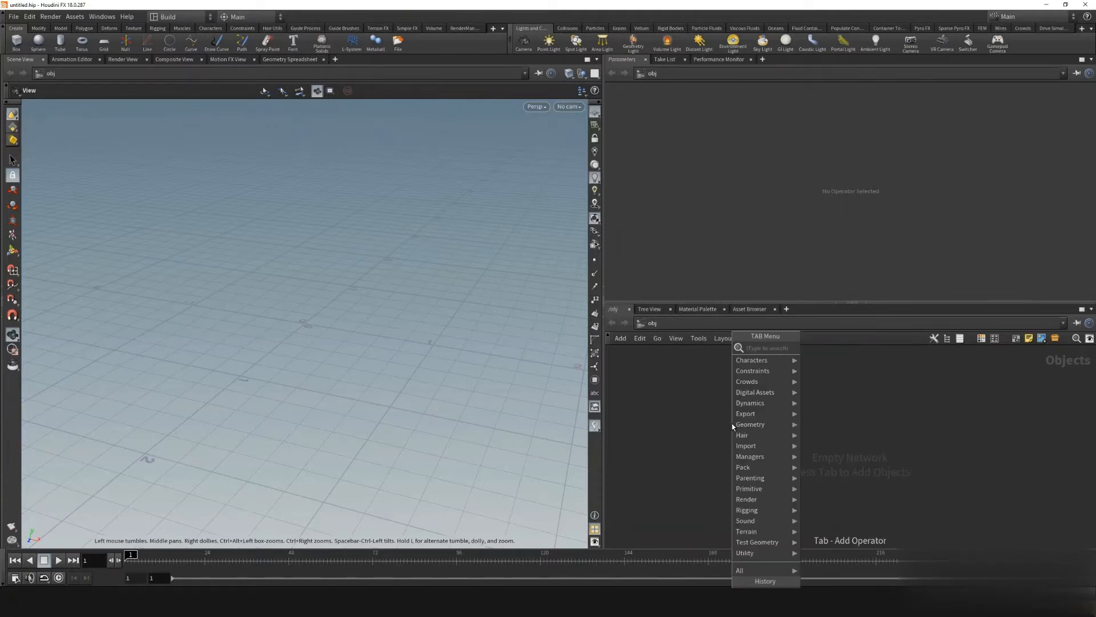
{"action": "type", "text": "geo"}
{"action": "key", "text": "Return"}
{"action": "left_click", "coordinate": [732, 408]}
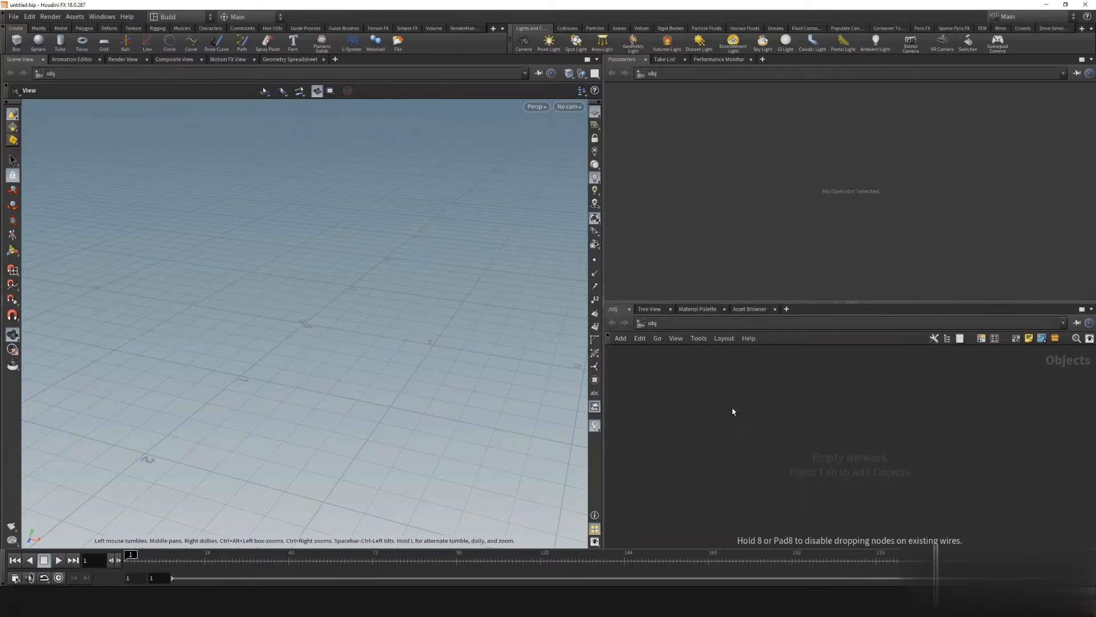
{"action": "double_click", "coordinate": [764, 409]}
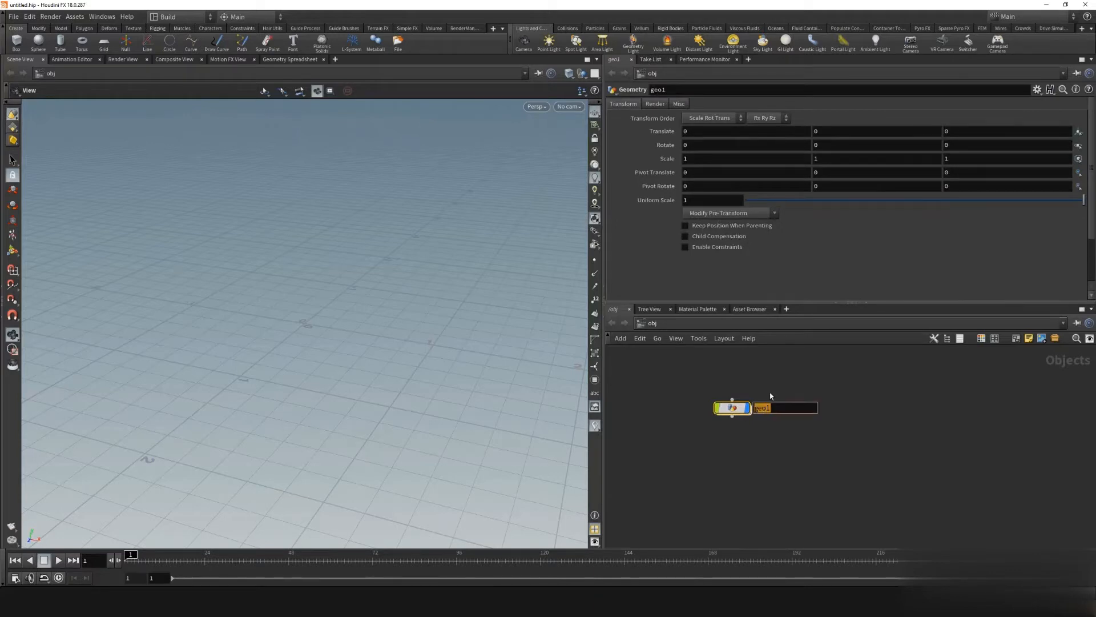
{"action": "type", "text": "SKIN"}
{"action": "key", "text": "Return"}
Edit the parameter interface of SKIN and make all its existing parameters invisible
{"action": "left_click", "coordinate": [1037, 90]}
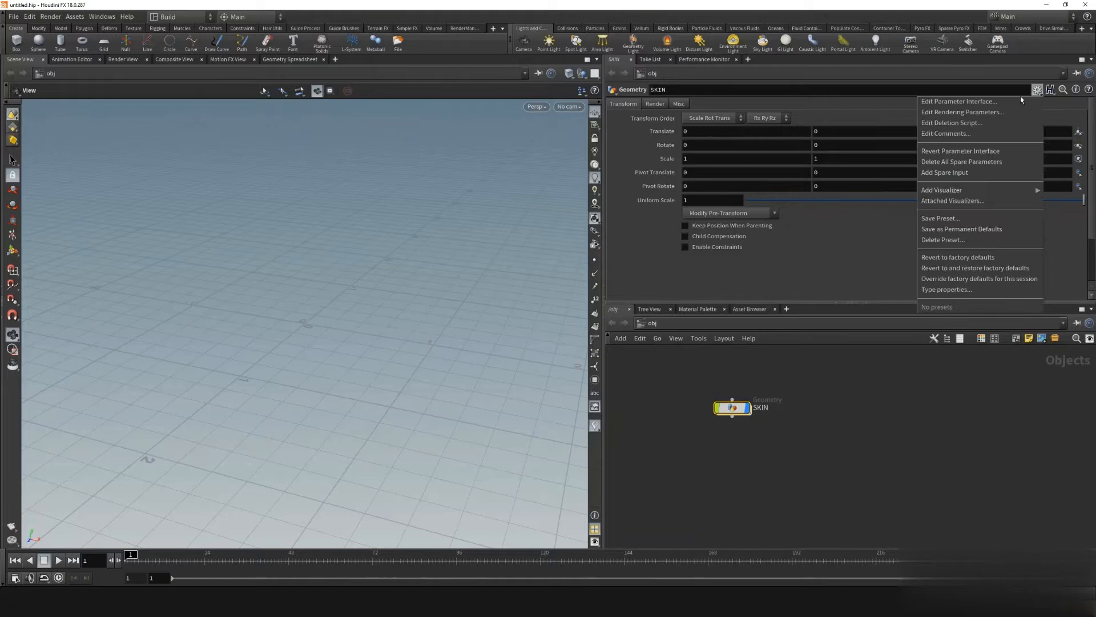
{"action": "left_click", "coordinate": [952, 102]}
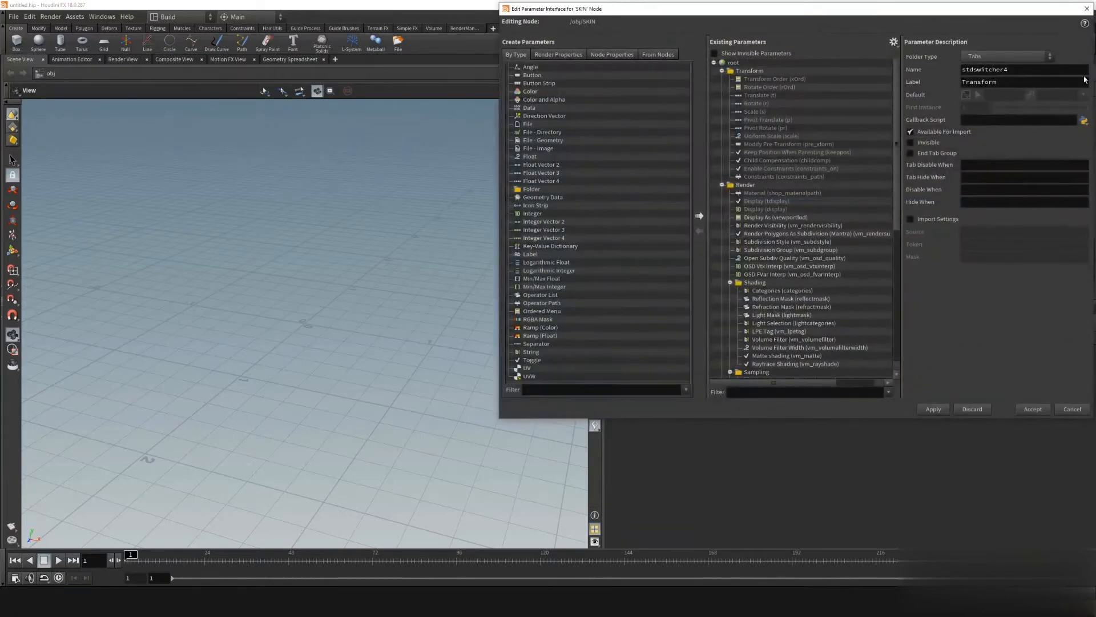
{"action": "left_click_drag", "start_coordinate": [878, 10], "coordinate": [518, 47]}
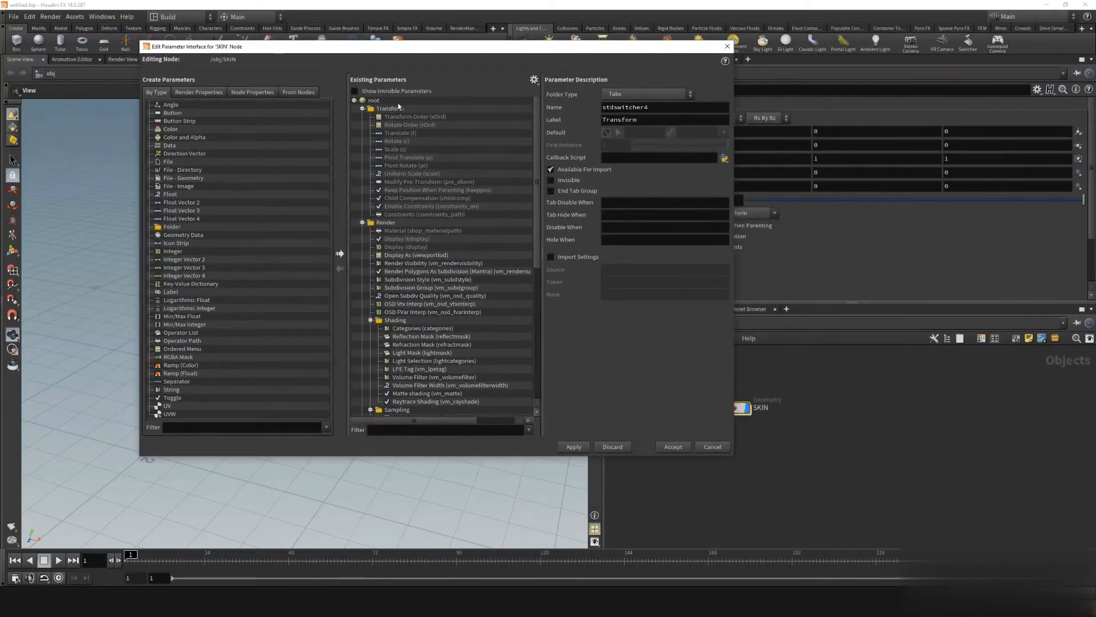
{"action": "scroll", "coordinate": [419, 342], "scroll_direction": "down", "scroll_amount": 10}
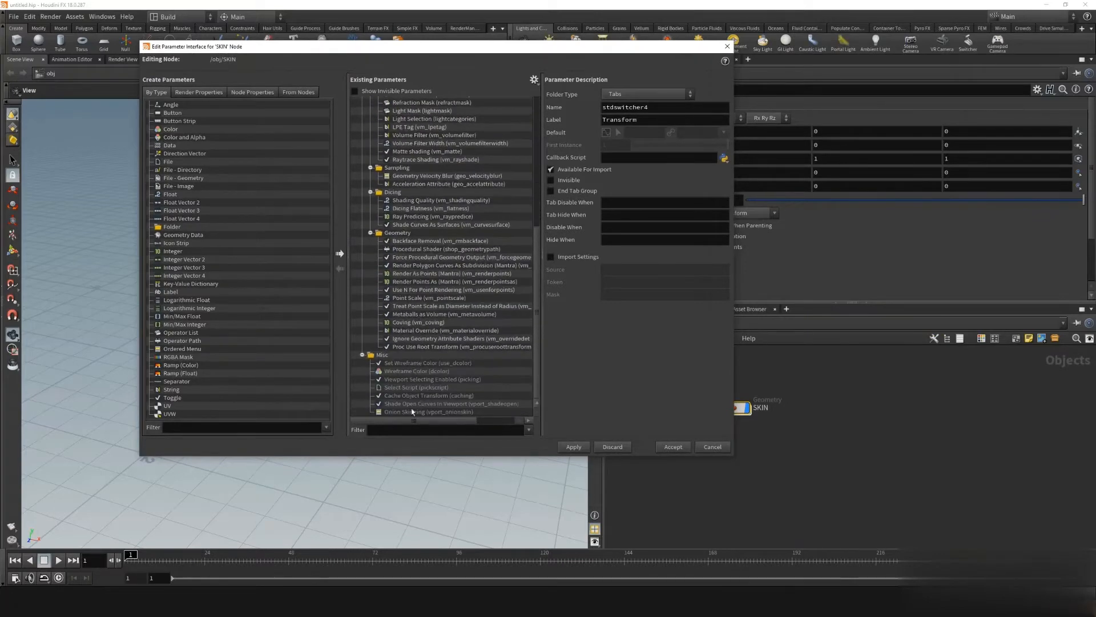
{"action": "left_click", "coordinate": [413, 411], "text": "shift"}
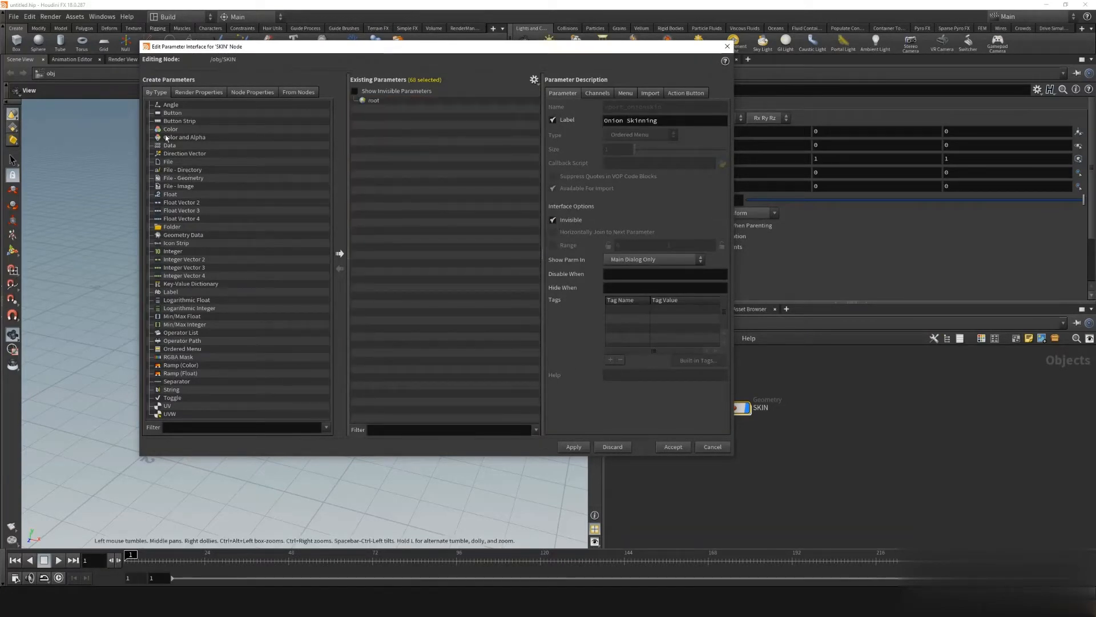
Add a File parameter named bindMesh with the label "Bind Mesh" to SKIN and accept the interface changes
{"action": "left_click_drag", "start_coordinate": [167, 161], "coordinate": [436, 174]}
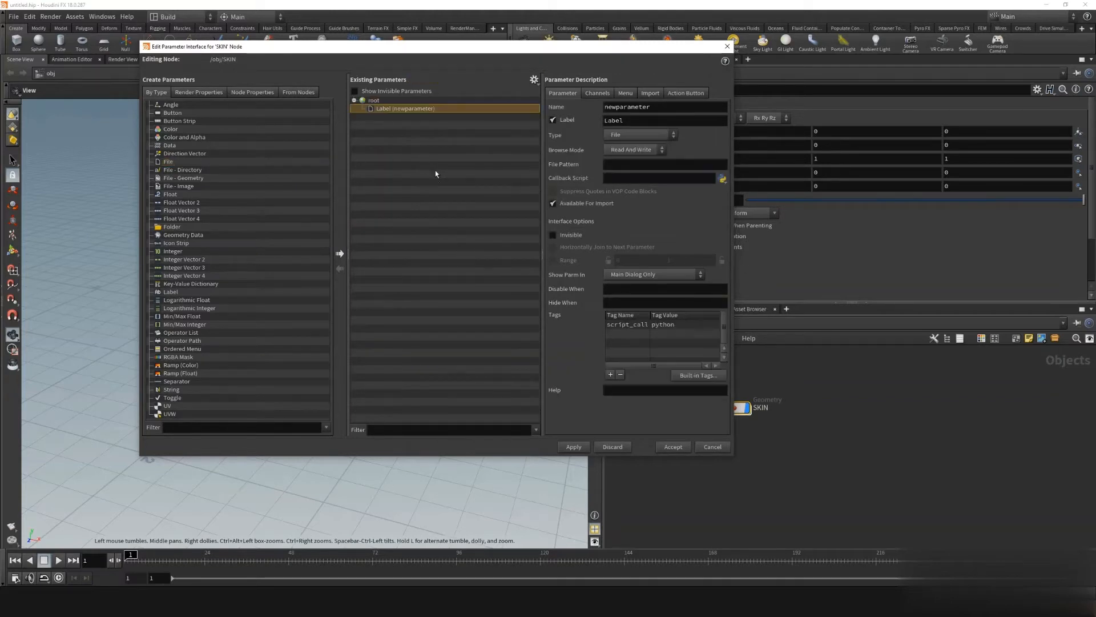
{"action": "double_click", "coordinate": [670, 108]}
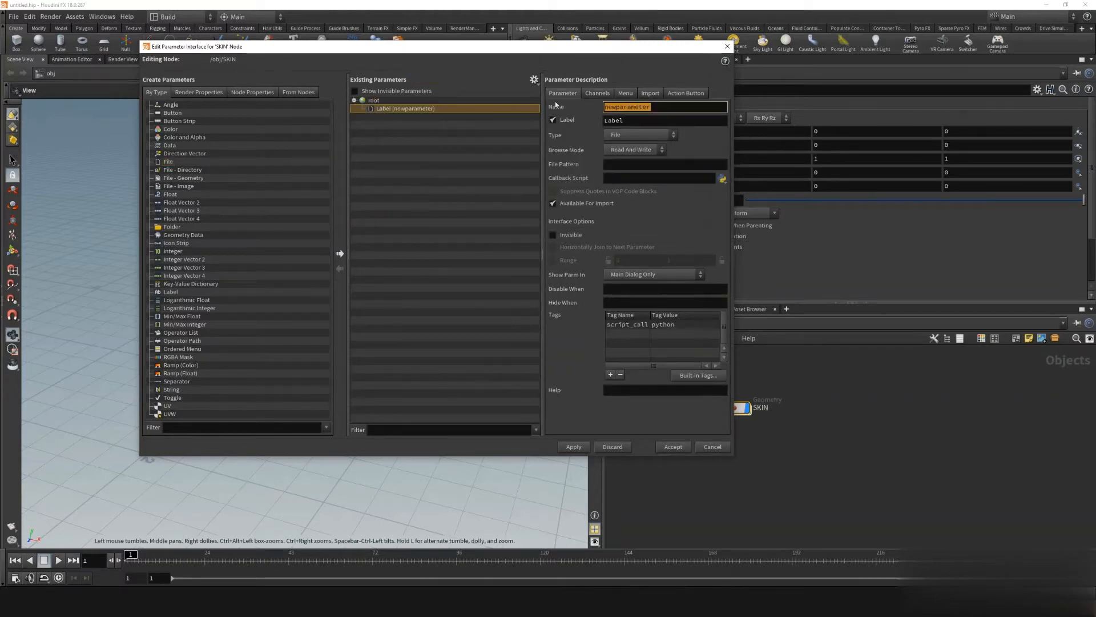
{"action": "type", "text": "bindMesh"}
{"action": "key", "text": "Tab"}
{"action": "type", "text": "Bin"}
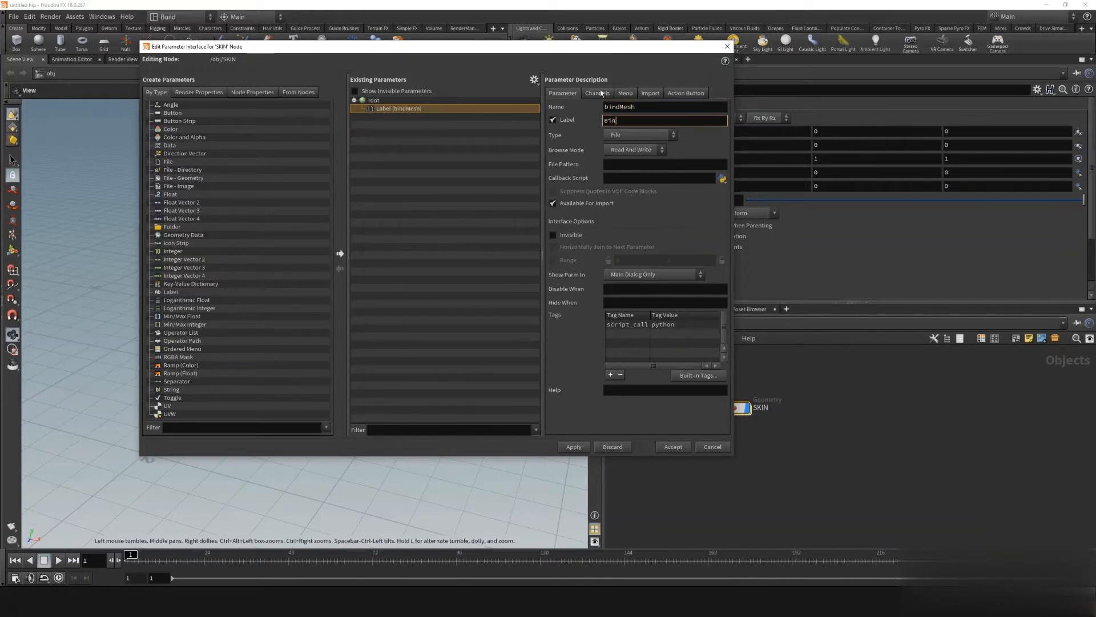
{"action": "type", "text": "d Mesh"}
{"action": "left_click", "coordinate": [568, 447]}
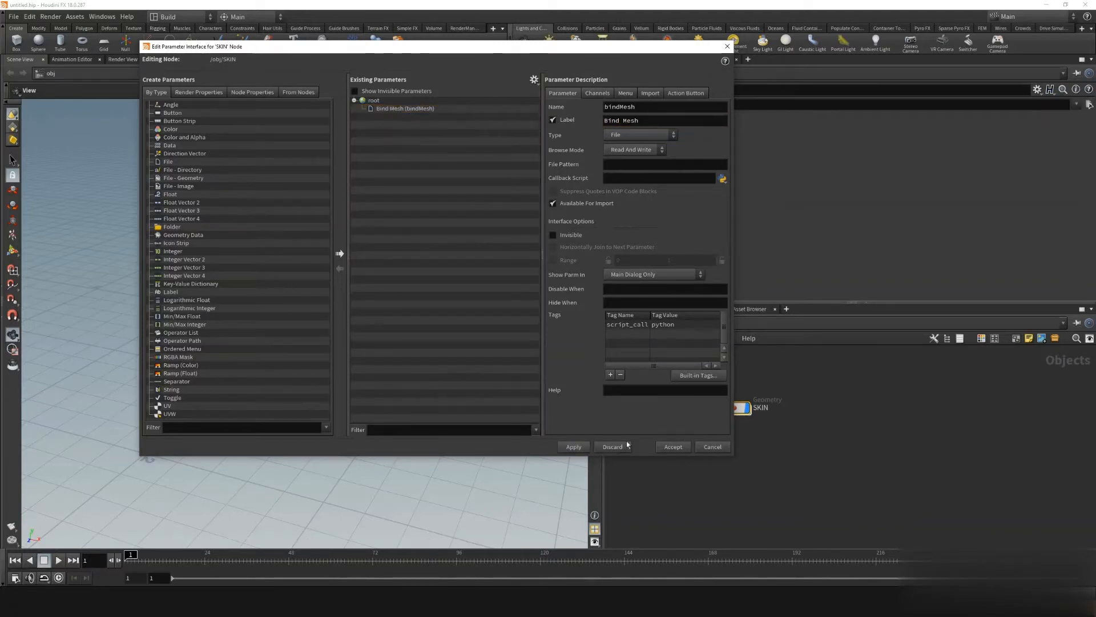
{"action": "left_click", "coordinate": [674, 447]}
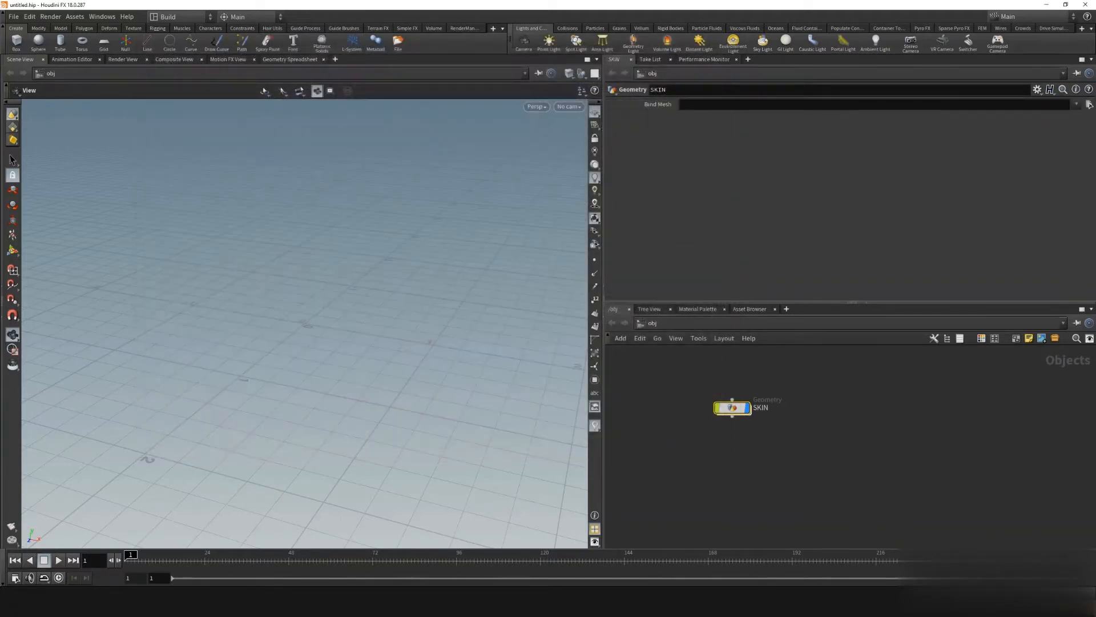
Add an Alembic node inside the SKIN geometry network
{"action": "double_click", "coordinate": [733, 407]}
{"action": "key", "text": "Tab"}
{"action": "type", "text": "alembic"}
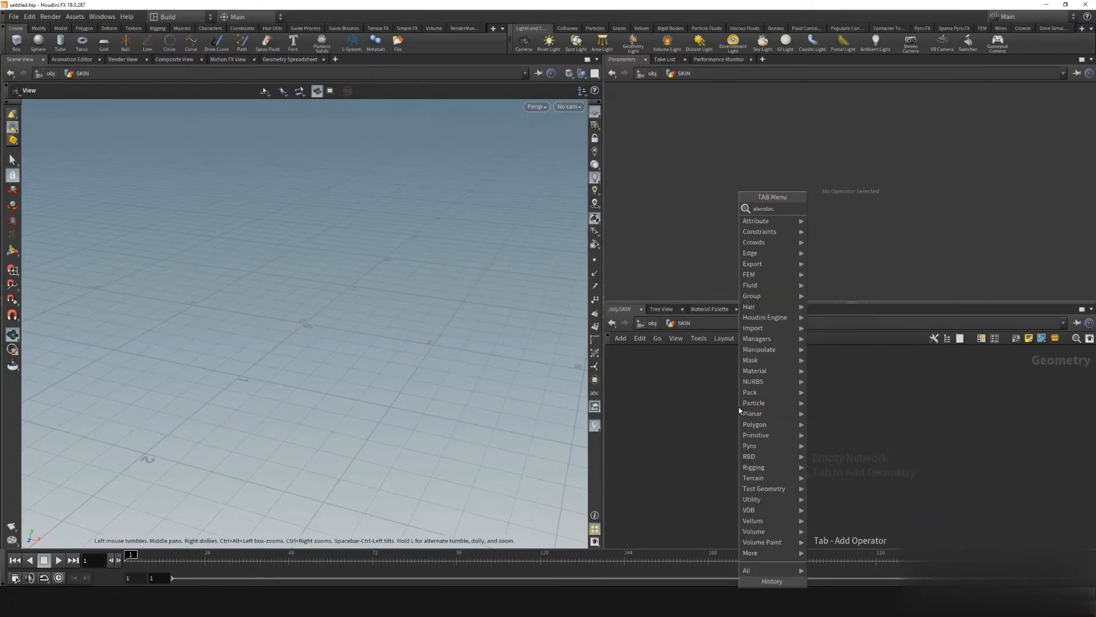
{"action": "key", "text": "Return"}
{"action": "left_click", "coordinate": [739, 410]}
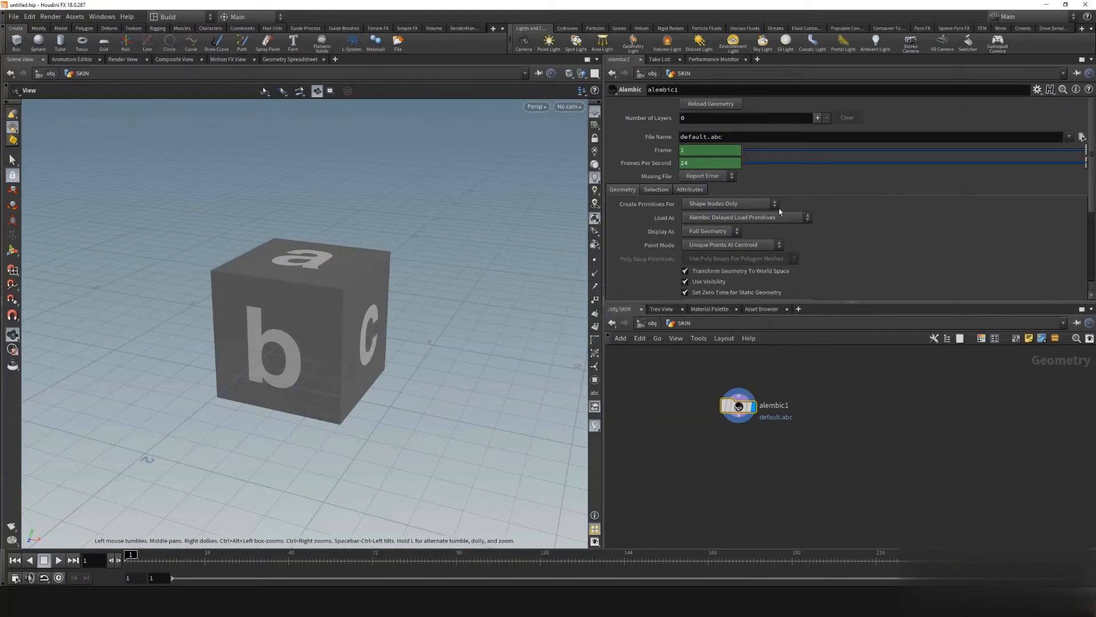
Return to the object level and set SKIN's Bind Mesh parameter to D:/gnomon/CAT/IMPORT/catMesh.abc
{"action": "left_click", "coordinate": [653, 325]}
{"action": "left_click", "coordinate": [649, 324]}
{"action": "left_click", "coordinate": [650, 324]}
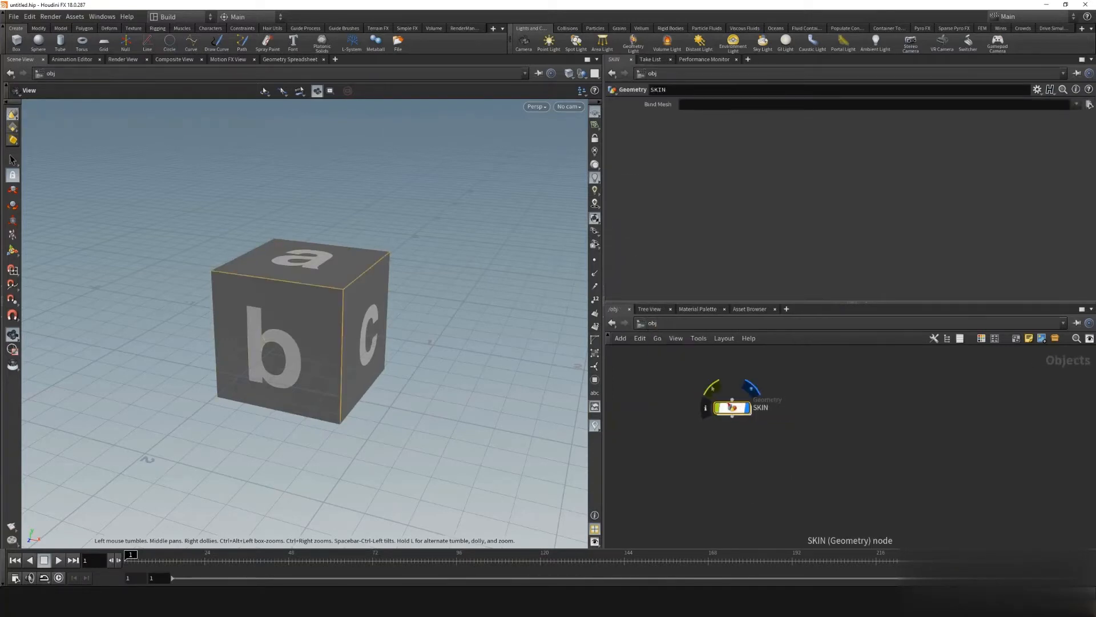
{"action": "left_click", "coordinate": [1089, 105]}
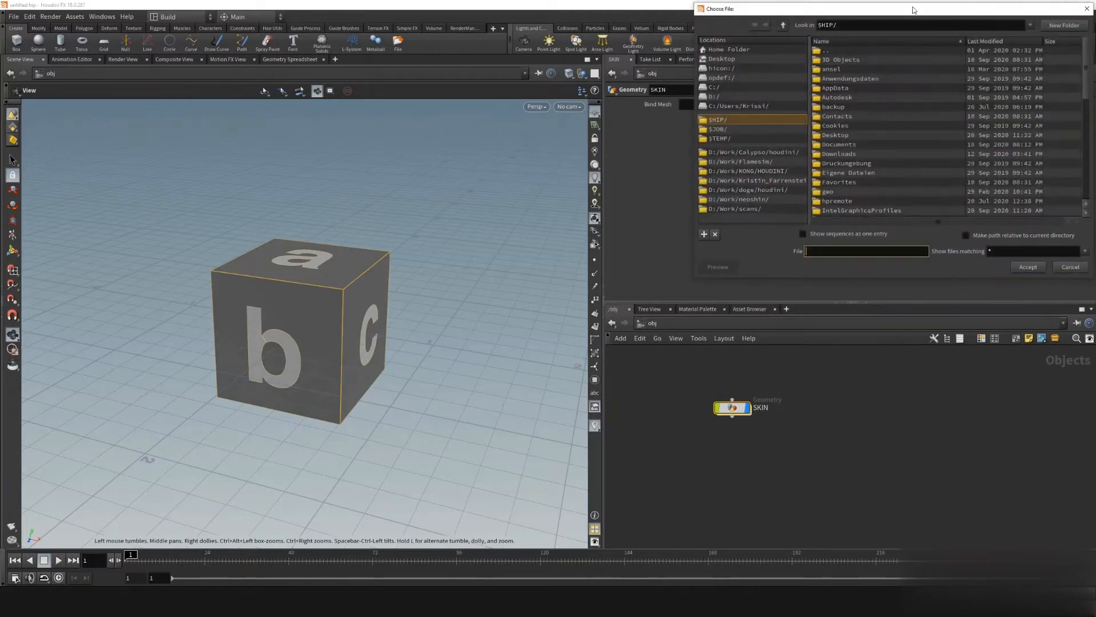
{"action": "left_click_drag", "start_coordinate": [872, 13], "coordinate": [472, 200]}
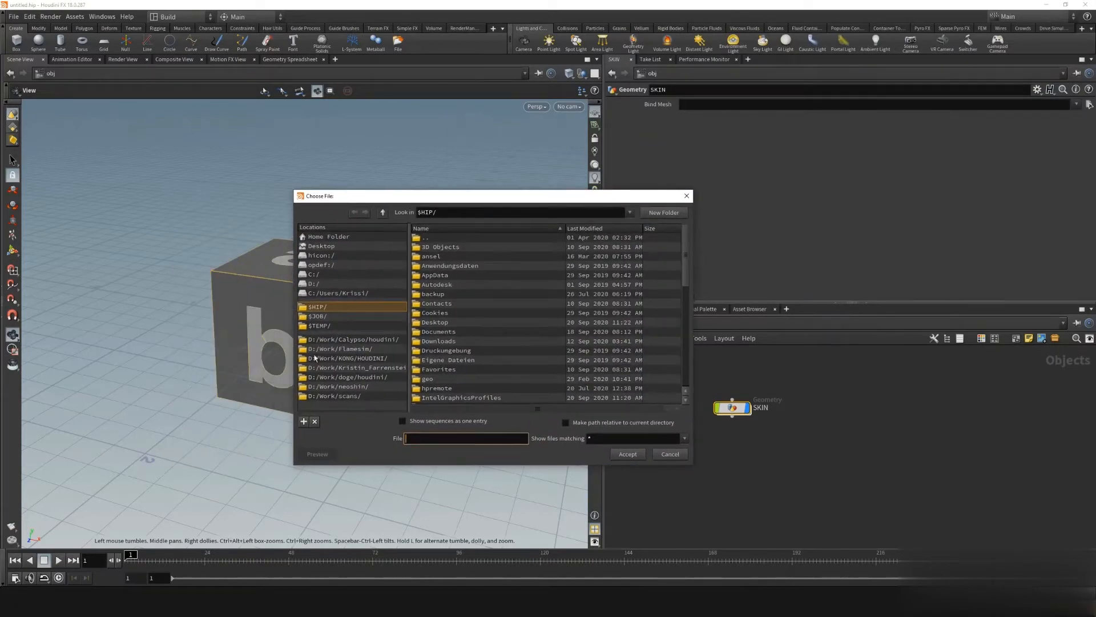
{"action": "left_click", "coordinate": [311, 284]}
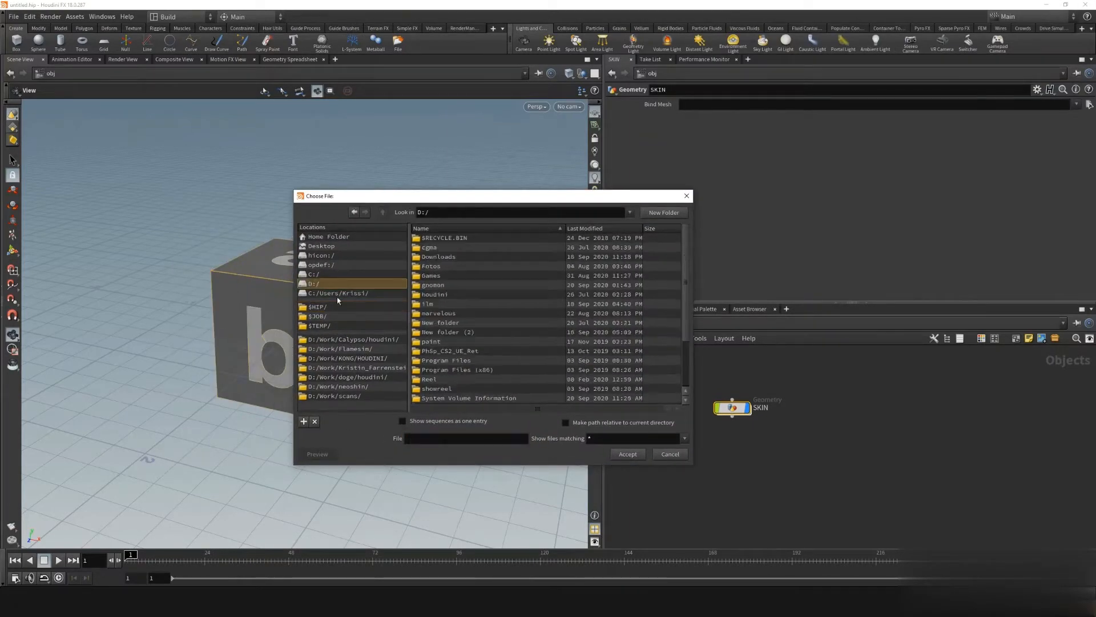
{"action": "double_click", "coordinate": [437, 285]}
{"action": "double_click", "coordinate": [432, 247]}
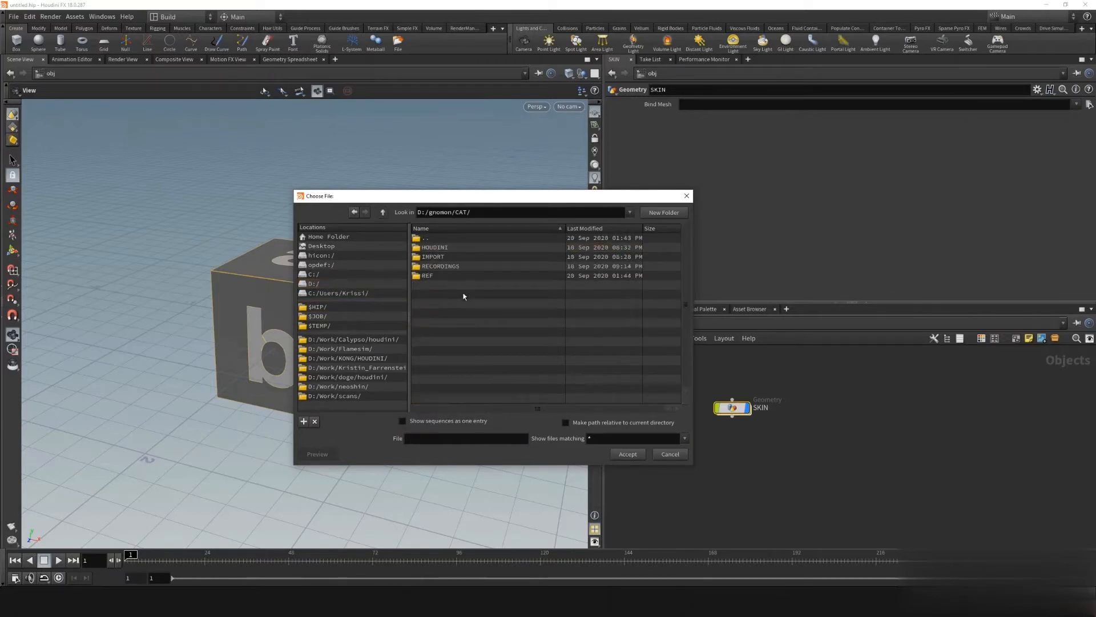
{"action": "double_click", "coordinate": [434, 257]}
{"action": "left_click", "coordinate": [440, 247]}
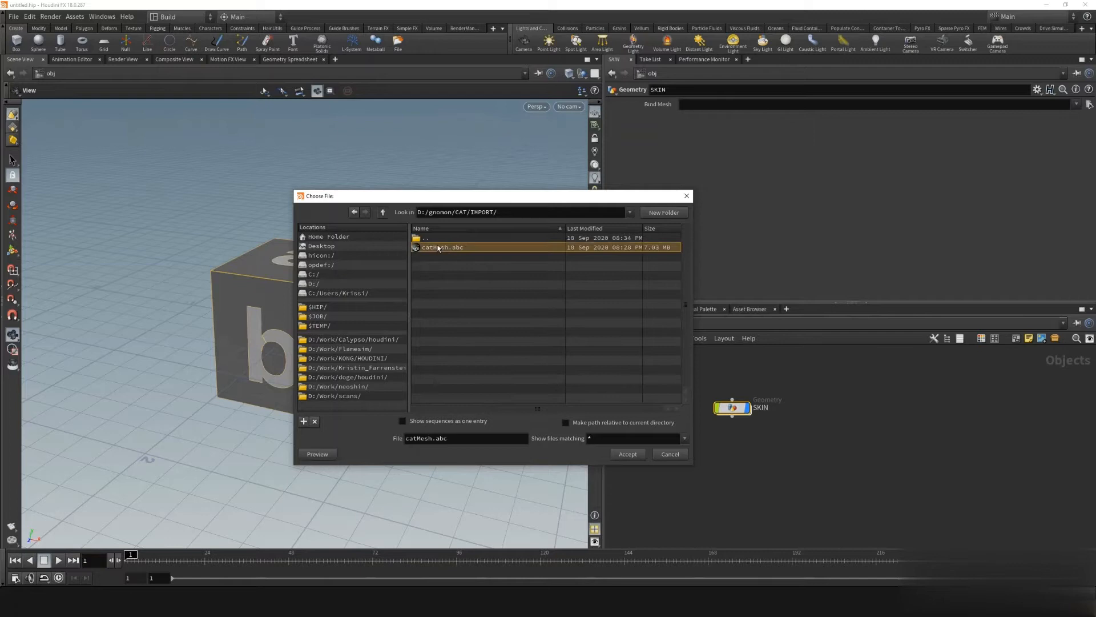
{"action": "left_click", "coordinate": [628, 454]}
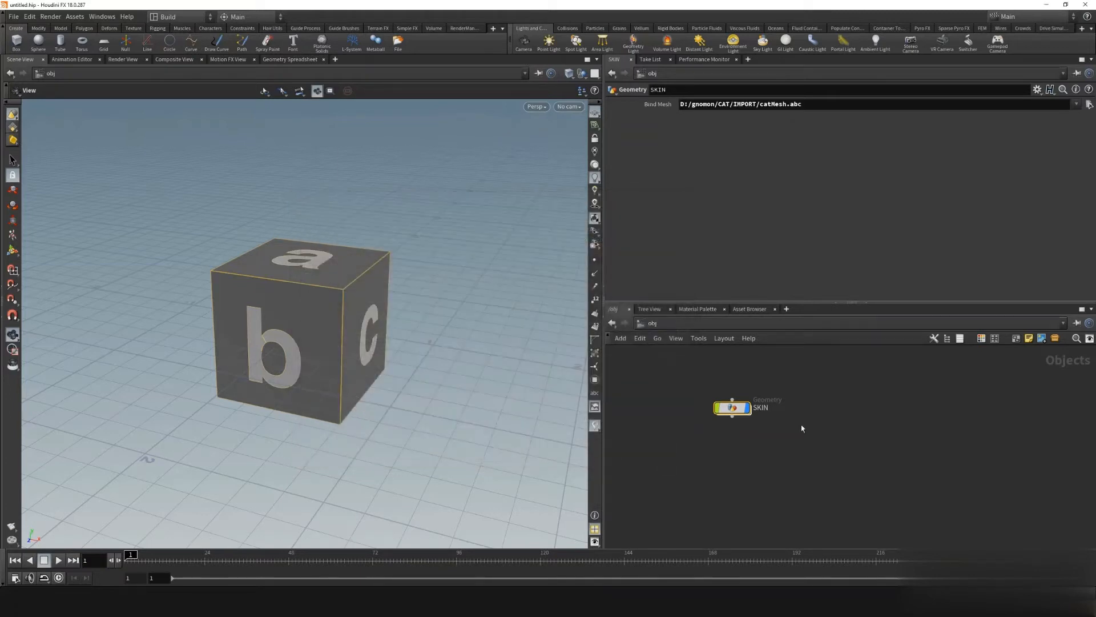
Copy SKIN's Bind Mesh parameter and paste it as a relative reference into the File Name of the Alembic node inside SKIN
{"action": "right_click", "coordinate": [658, 105]}
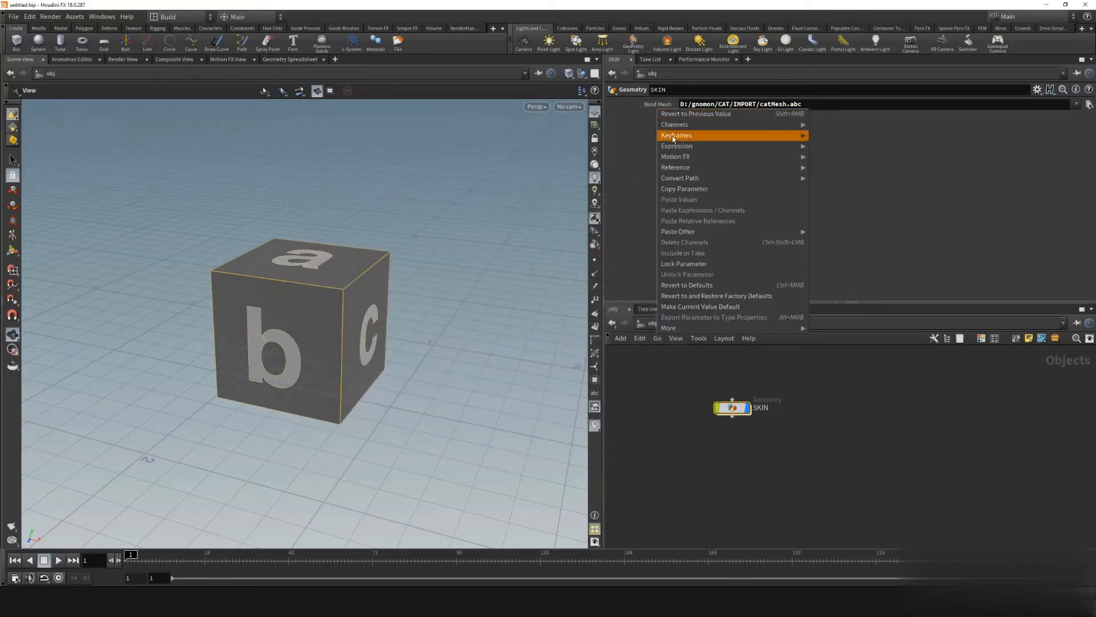
{"action": "left_click", "coordinate": [697, 189]}
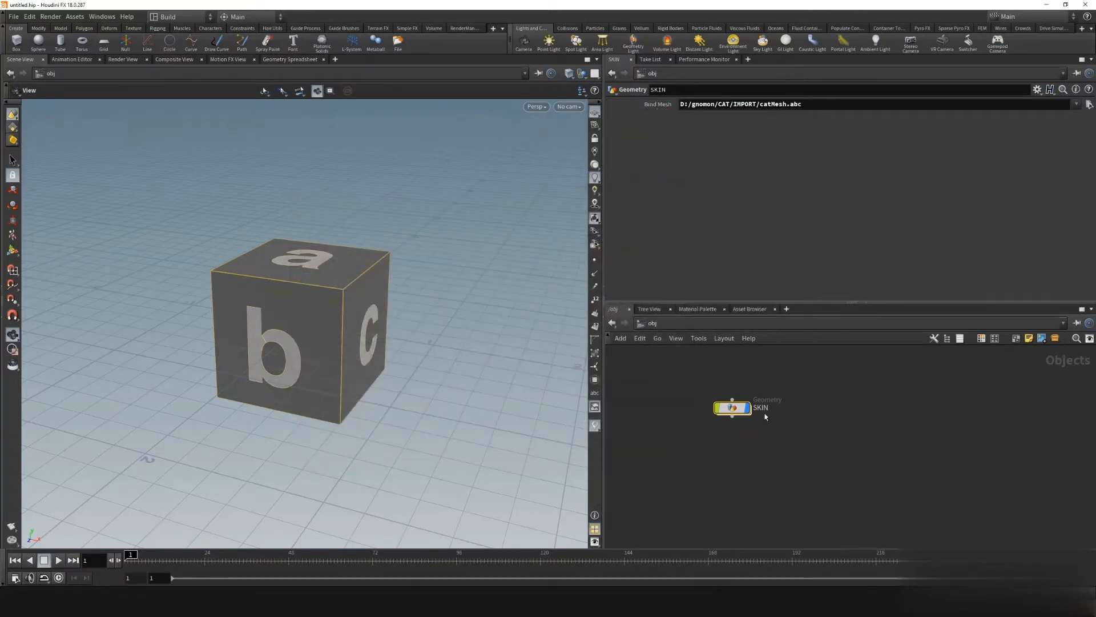
{"action": "double_click", "coordinate": [734, 407]}
{"action": "right_click", "coordinate": [642, 136]}
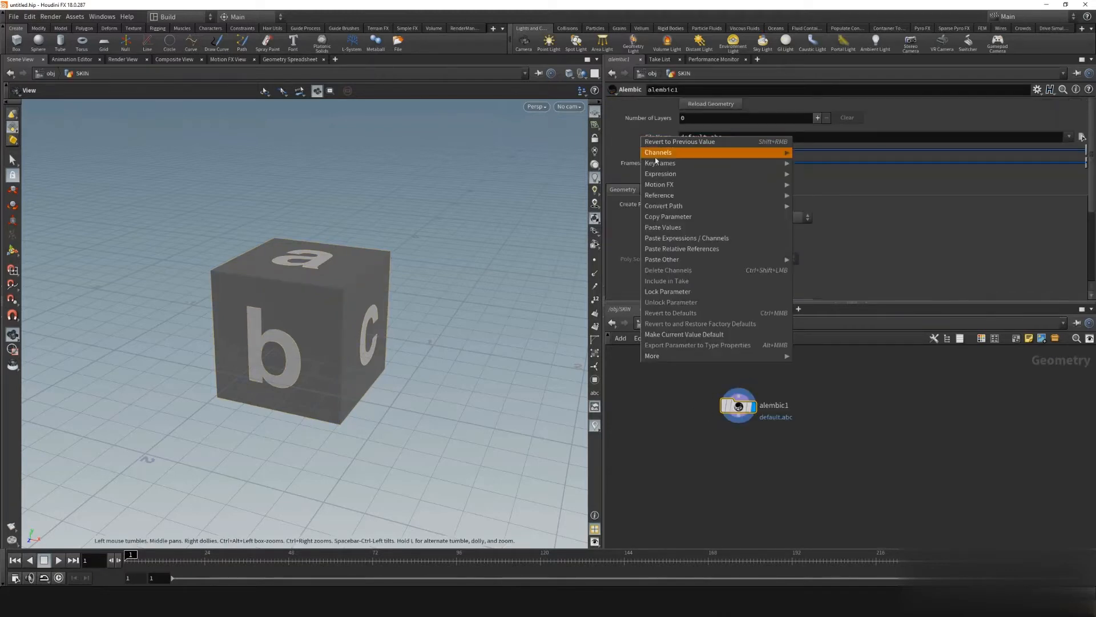
{"action": "left_click", "coordinate": [685, 248]}
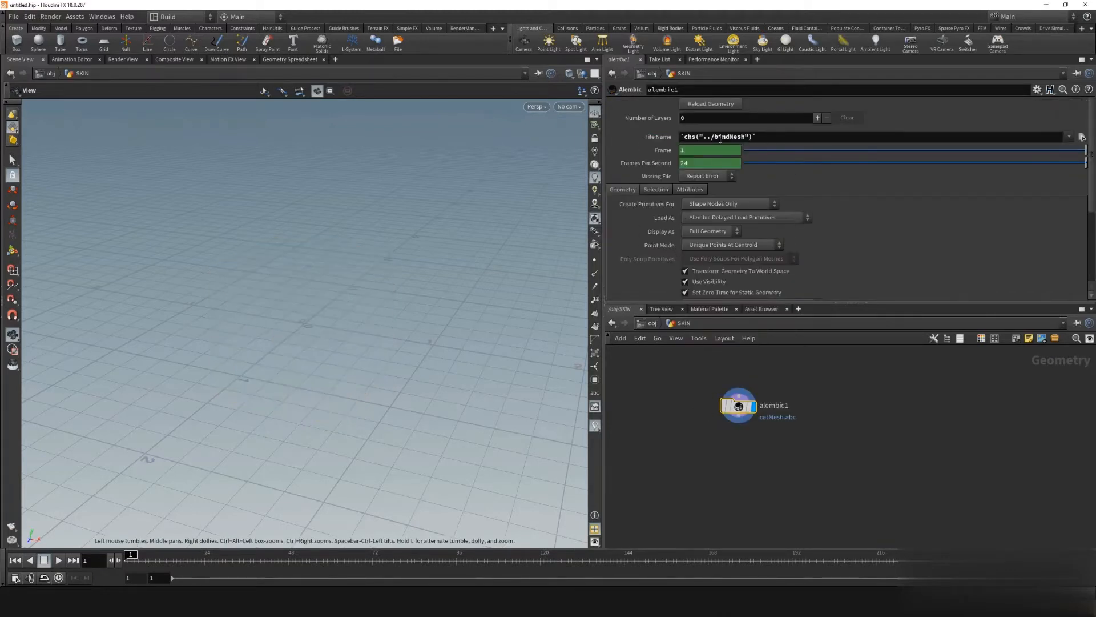
Set the Alembic node to load as Unpack Alembic Delayed Load Primitives with No Poly Soup Primitives, and frame the cat in the viewport
{"action": "left_click", "coordinate": [742, 217]}
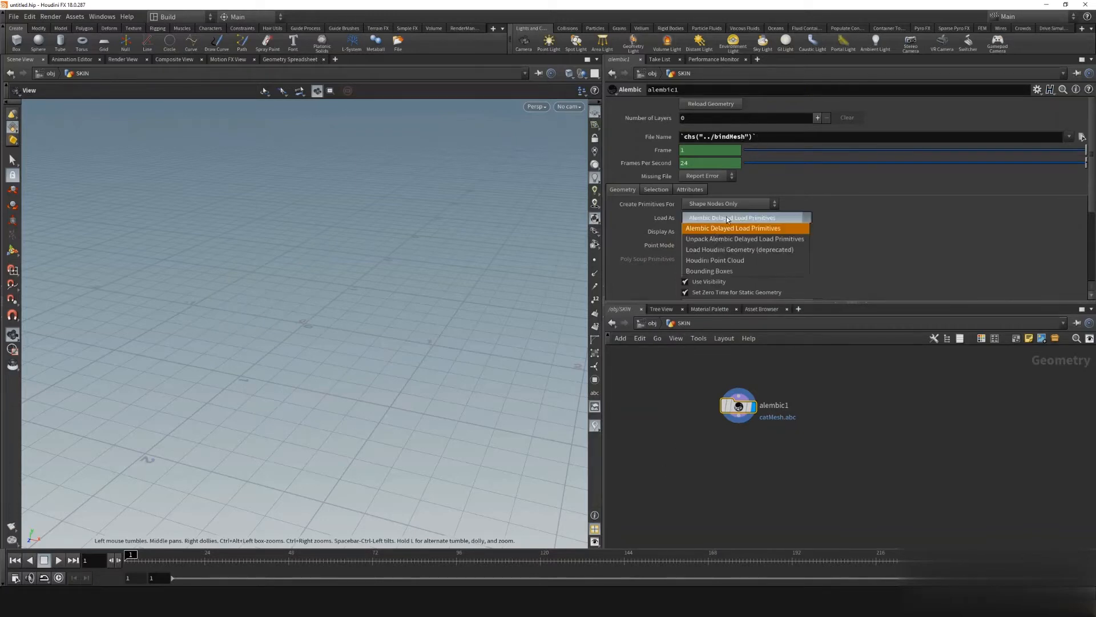
{"action": "left_click", "coordinate": [714, 234]}
{"action": "left_click", "coordinate": [718, 259]}
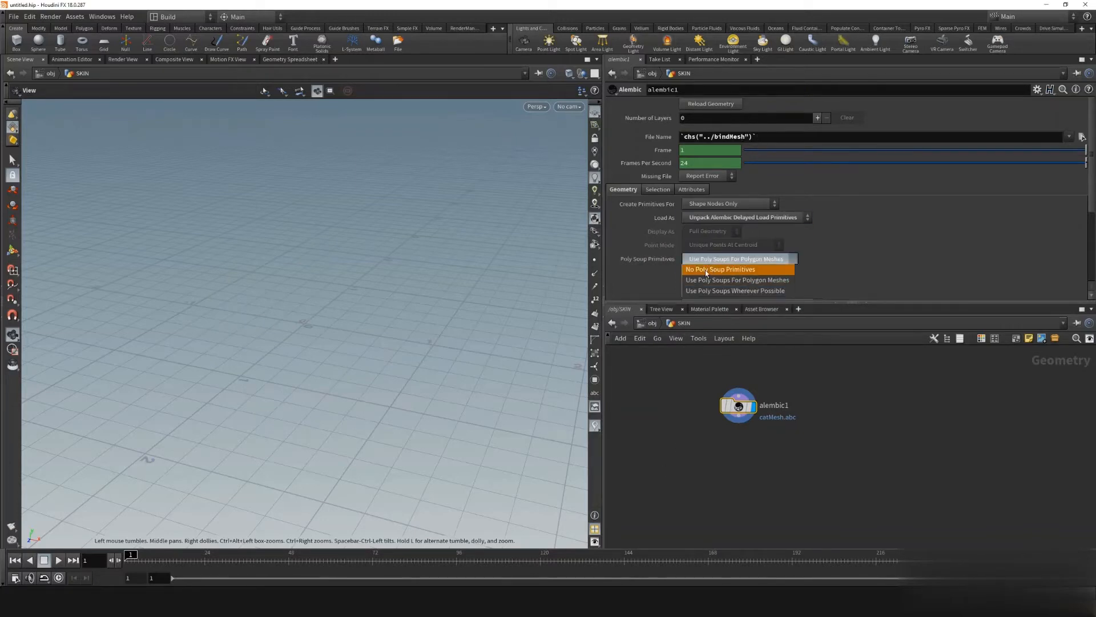
{"action": "left_click", "coordinate": [718, 267]}
{"action": "key", "text": "space+f"}
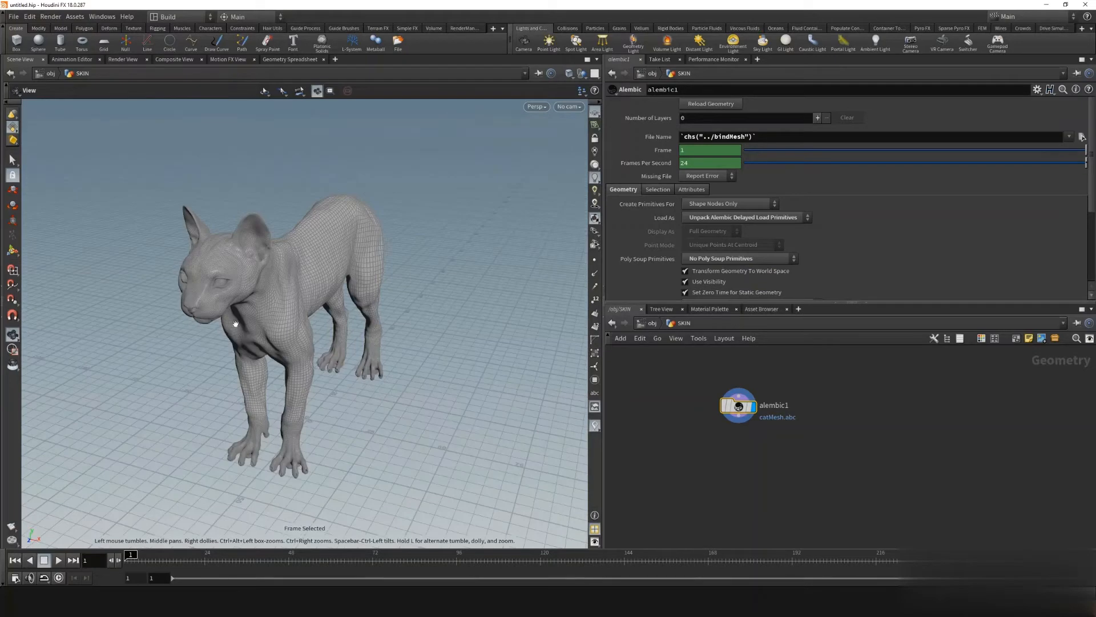
{"action": "left_click_drag", "start_coordinate": [184, 333], "coordinate": [288, 282]}
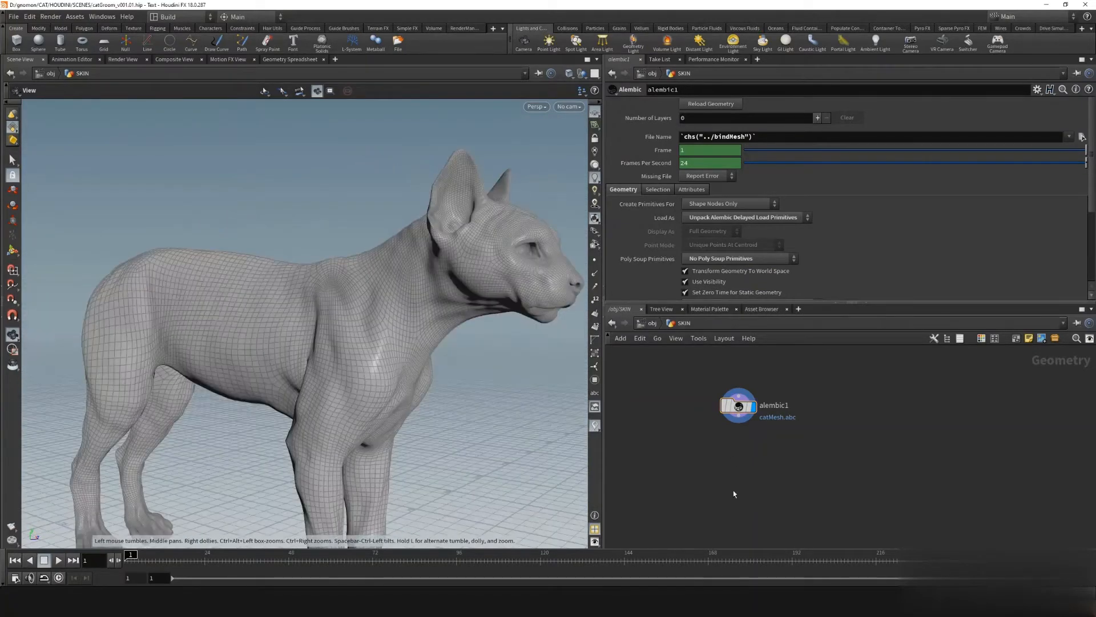
Add a Subdivide node after the Alembic node, display its output and inspect the smoothed cat mesh
{"action": "mouse_move", "coordinate": [742, 421]}
{"action": "key", "text": "Tab"}
{"action": "type", "text": "su"}
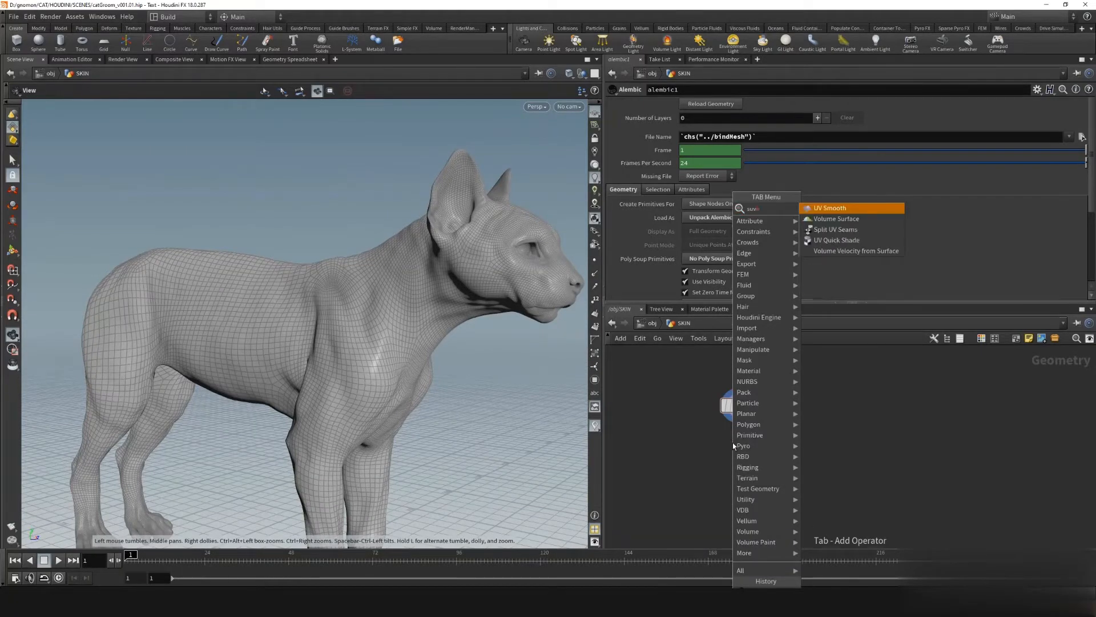
{"action": "type", "text": "bdi"}
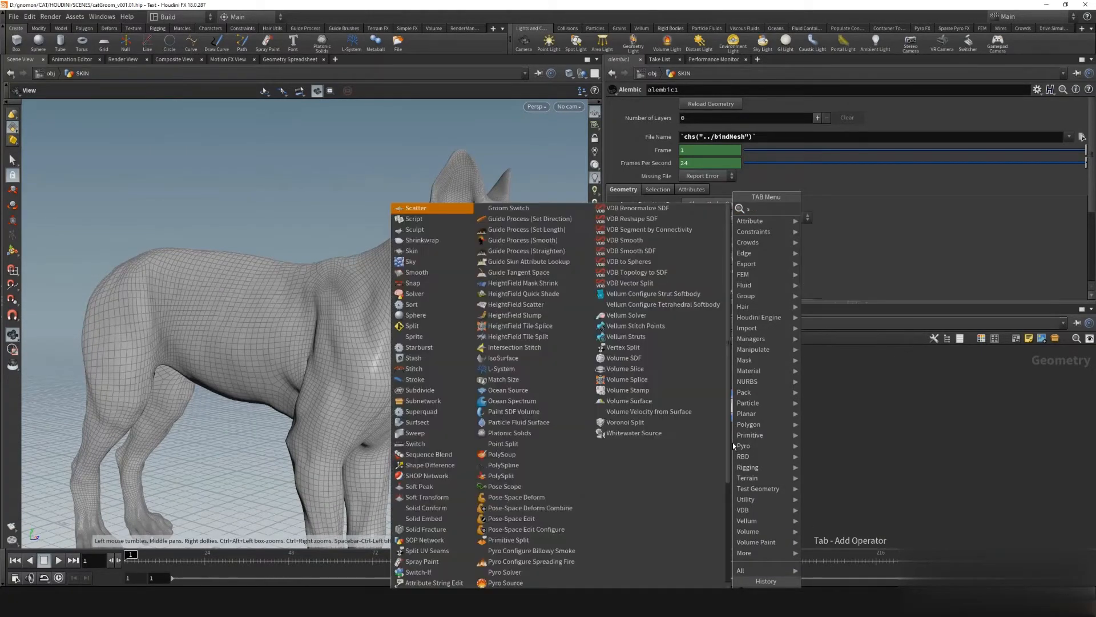
{"action": "key", "text": "Return"}
{"action": "left_click", "coordinate": [732, 443]}
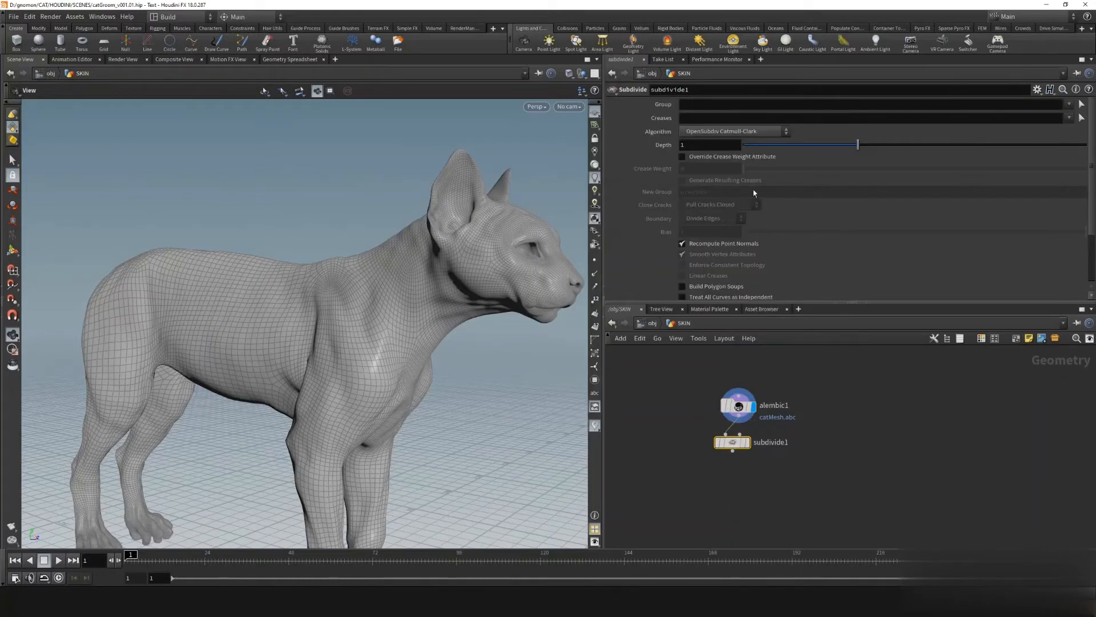
{"action": "left_click", "coordinate": [747, 442]}
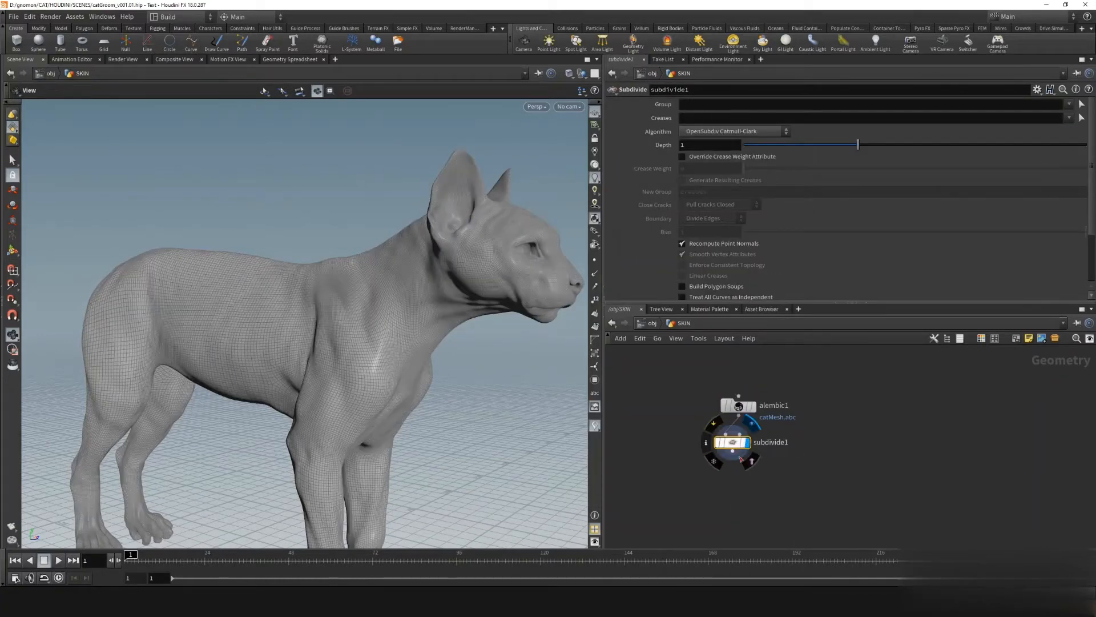
{"action": "left_click_drag", "start_coordinate": [400, 314], "coordinate": [314, 294]}
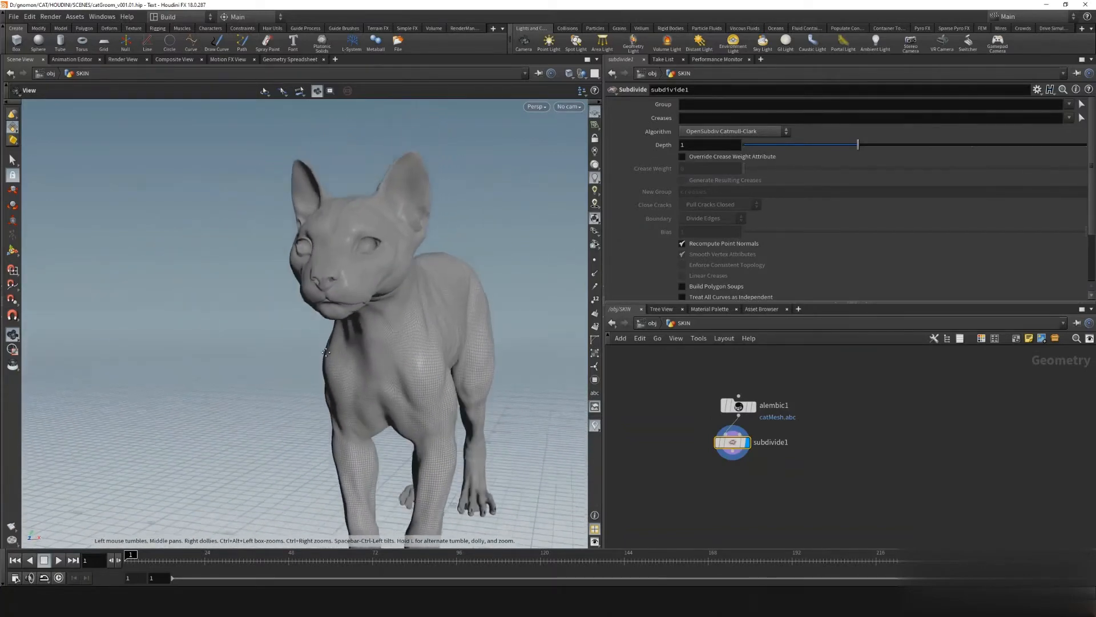
{"action": "right_click_drag", "start_coordinate": [342, 297], "coordinate": [384, 324]}
{"action": "mouse_move", "coordinate": [384, 324]}
{"action": "left_mouse_down"}
{"action": "mouse_move", "coordinate": [284, 335]}
{"action": "mouse_move", "coordinate": [326, 331]}
{"action": "left_mouse_up"}
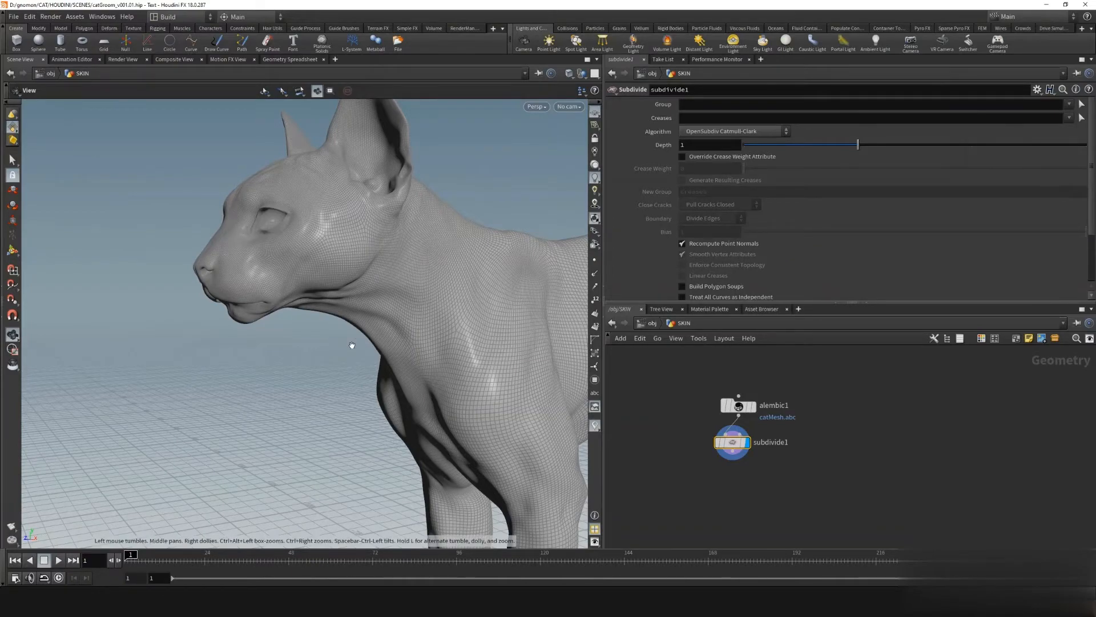
{"action": "left_click_drag", "start_coordinate": [352, 345], "coordinate": [291, 303]}
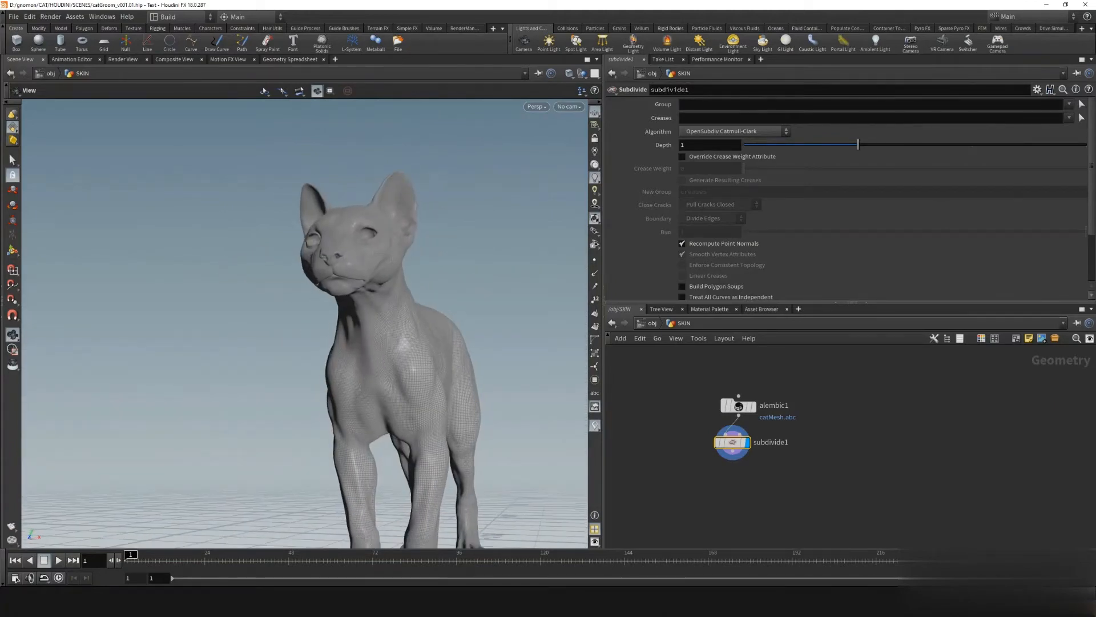
Add an Attribute Wrangle node connected to the Subdivide output and place it further below in the network
{"action": "middle_click_drag", "start_coordinate": [695, 482], "coordinate": [696, 460]}
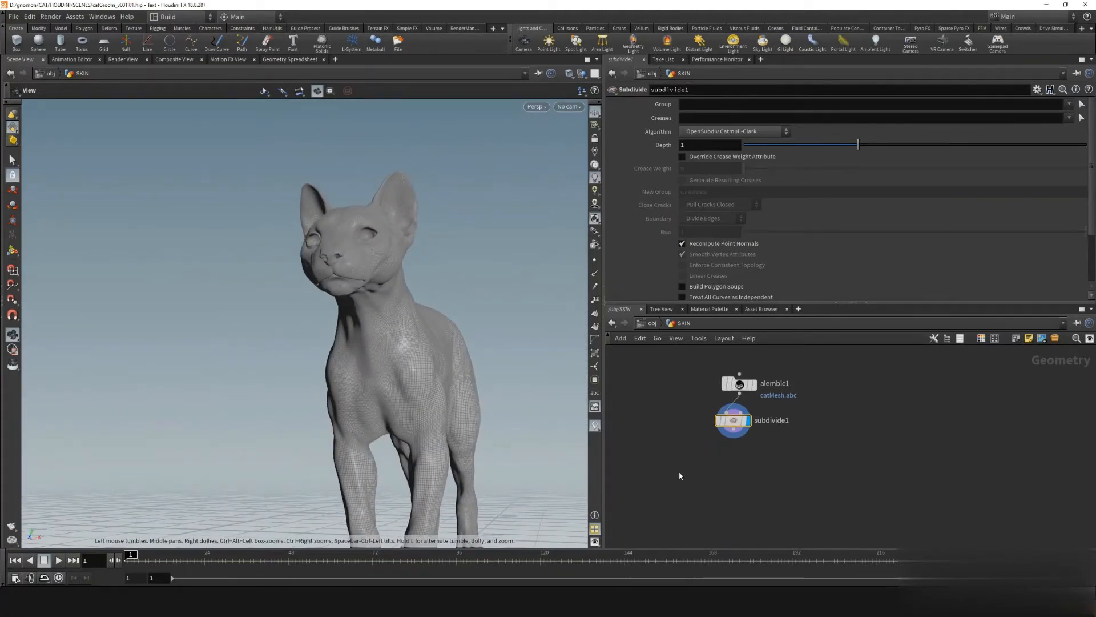
{"action": "left_click", "coordinate": [733, 435]}
{"action": "left_click", "coordinate": [723, 461]}
{"action": "type", "text": "att"}
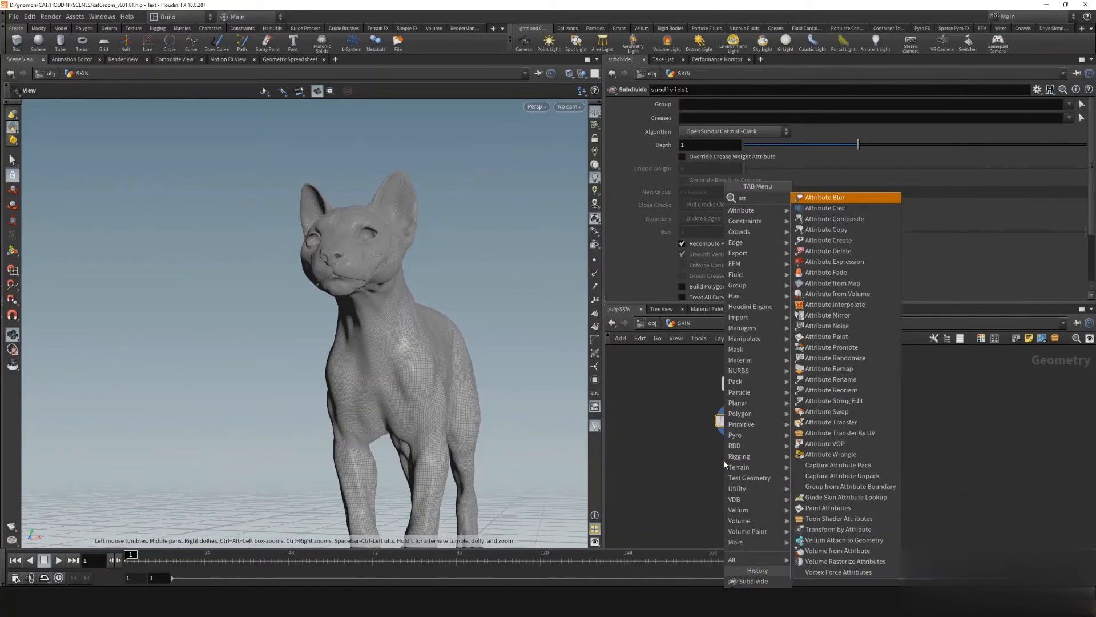
{"action": "type", "text": "r wrangle"}
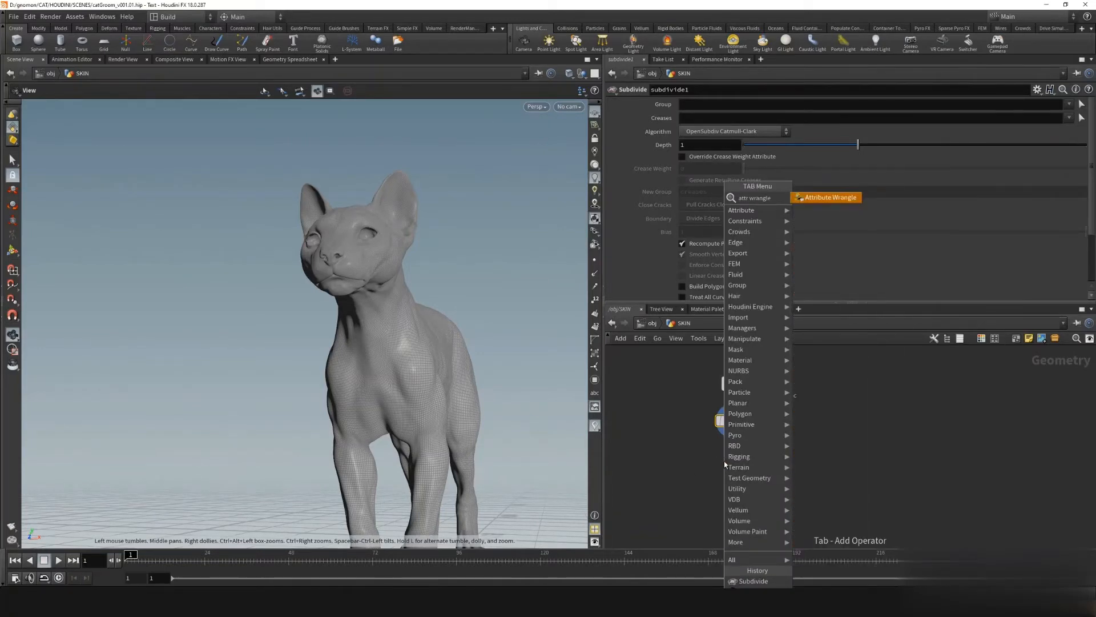
{"action": "key", "text": "Return"}
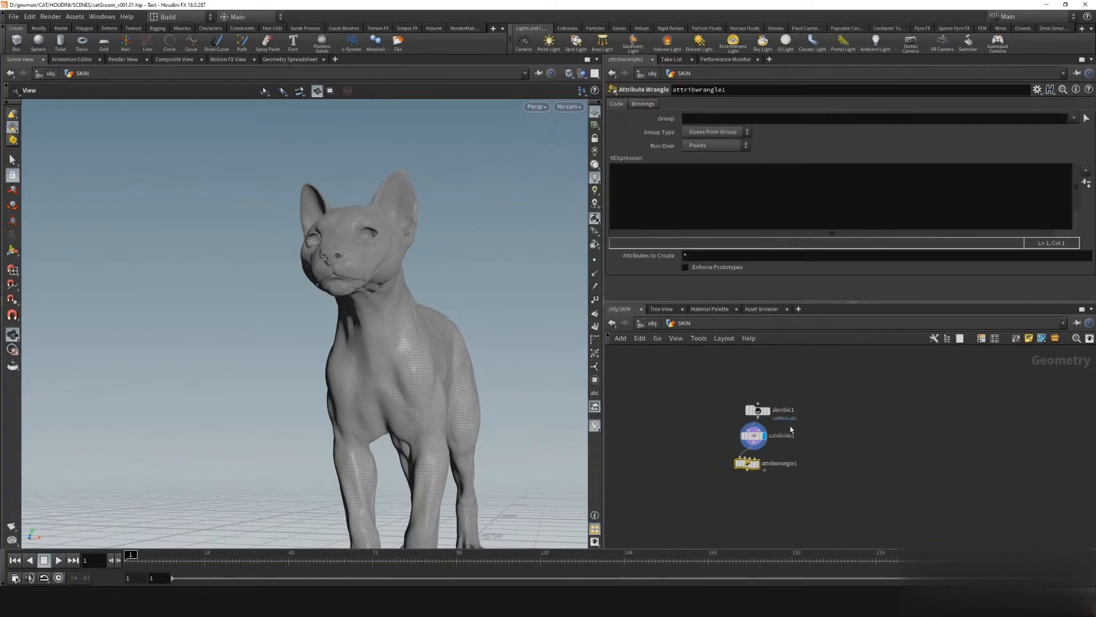
{"action": "middle_click_drag", "start_coordinate": [791, 430], "coordinate": [785, 379]}
{"action": "left_click_drag", "start_coordinate": [743, 415], "coordinate": [758, 457]}
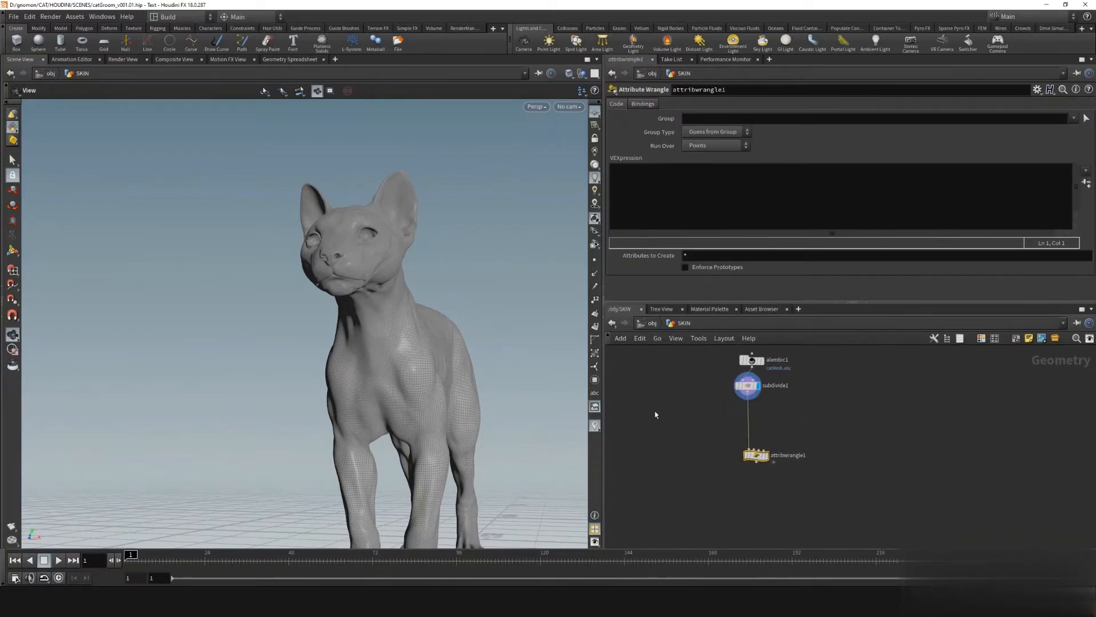
Create a network box around the Attribute Wrangle node and title it ATTR ASSIGN
{"action": "left_click_drag", "start_coordinate": [655, 414], "coordinate": [834, 505]}
{"action": "key", "text": "shift+o"}
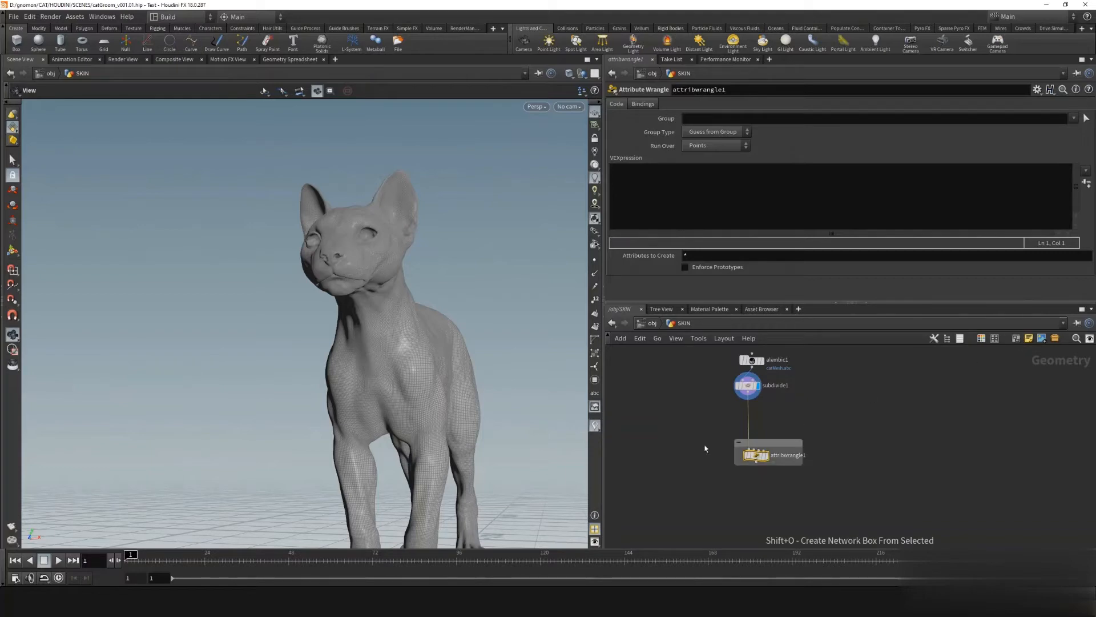
{"action": "scroll", "coordinate": [774, 455], "scroll_direction": "up", "scroll_amount": 2}
{"action": "double_click", "coordinate": [764, 438]}
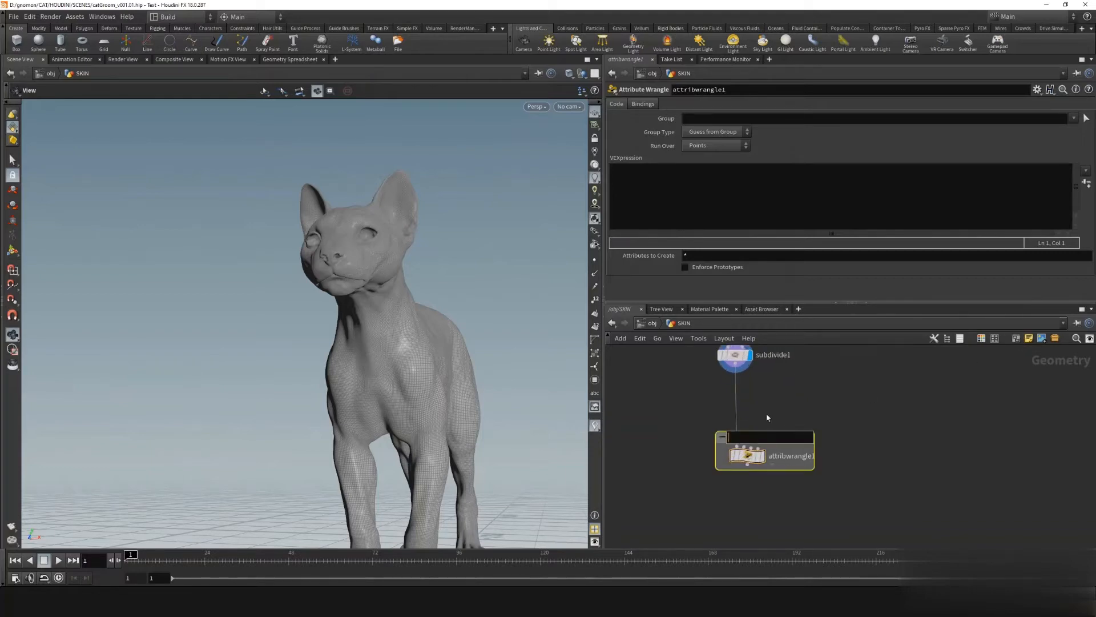
{"action": "type", "text": "ATTR ASSIGN"}
{"action": "key", "text": "Return"}
Enlarge the ATTR ASSIGN network box to leave room for more nodes around the wrangle
{"action": "scroll", "coordinate": [727, 496], "scroll_direction": "down", "scroll_amount": 3}
{"action": "middle_click_drag", "start_coordinate": [720, 484], "coordinate": [712, 398]}
{"action": "left_click_drag", "start_coordinate": [716, 388], "coordinate": [711, 428]}
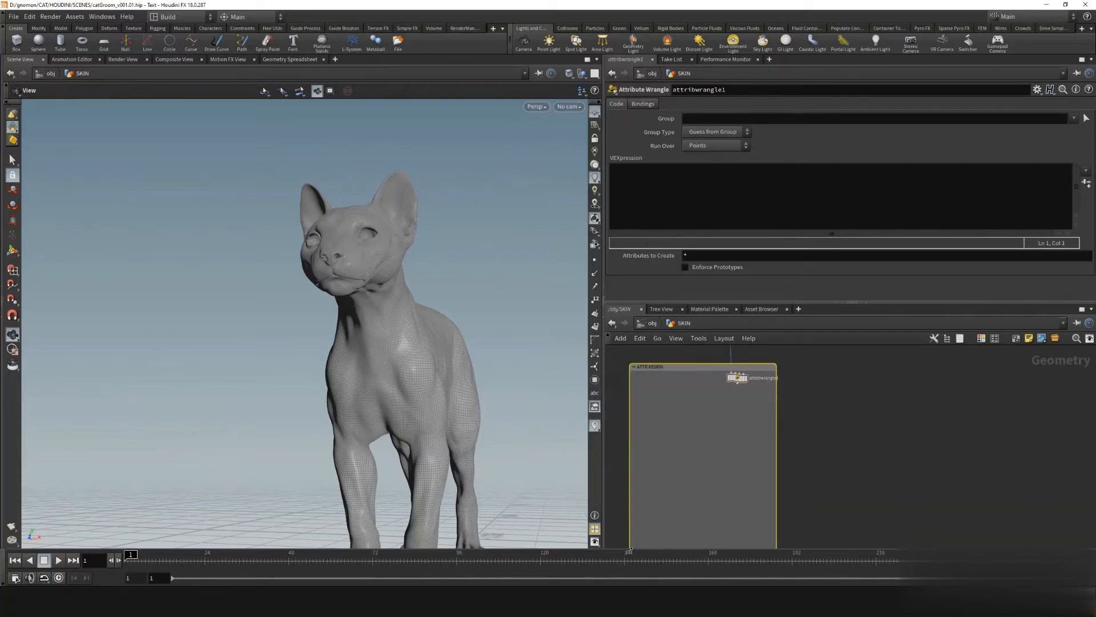
{"action": "scroll", "coordinate": [967, 386], "scroll_direction": "down", "scroll_amount": 3}
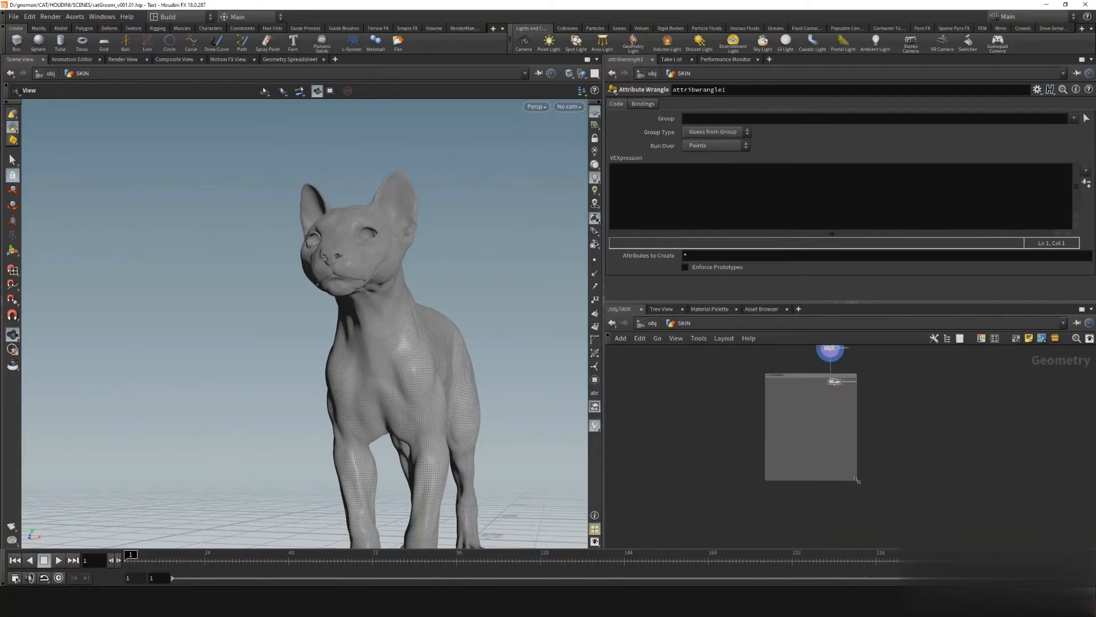
{"action": "left_click_drag", "start_coordinate": [857, 480], "coordinate": [923, 502]}
{"action": "scroll", "coordinate": [840, 401], "scroll_direction": "up", "scroll_amount": 4}
{"action": "middle_click_drag", "start_coordinate": [830, 476], "coordinate": [797, 532]}
{"action": "scroll", "coordinate": [796, 533], "scroll_direction": "up", "scroll_amount": 2}
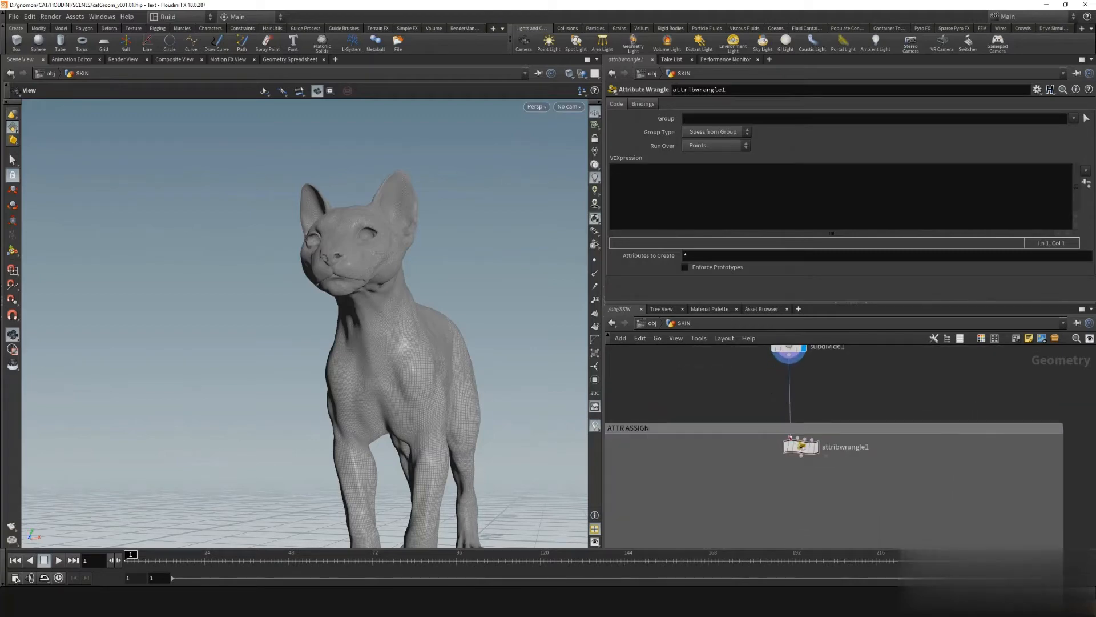
Write VEX code in the Attribute Wrangle that sets the float attributes noHair = 1.0 and density = 1.0
{"action": "left_click", "coordinate": [799, 446]}
{"action": "left_click", "coordinate": [641, 183]}
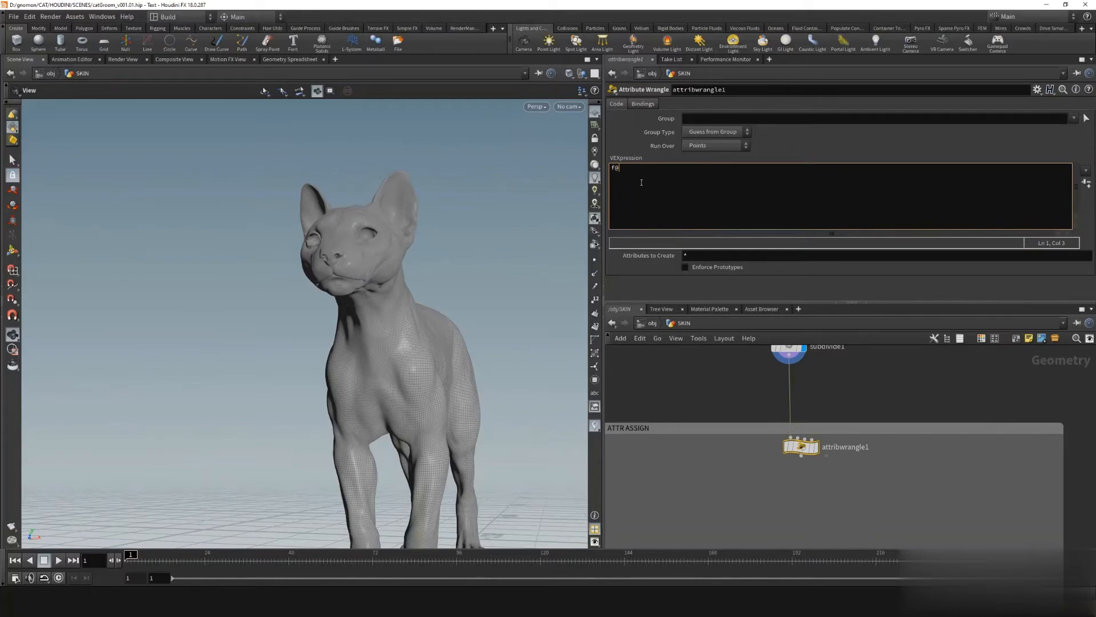
{"action": "type", "text": "f@noHa"}
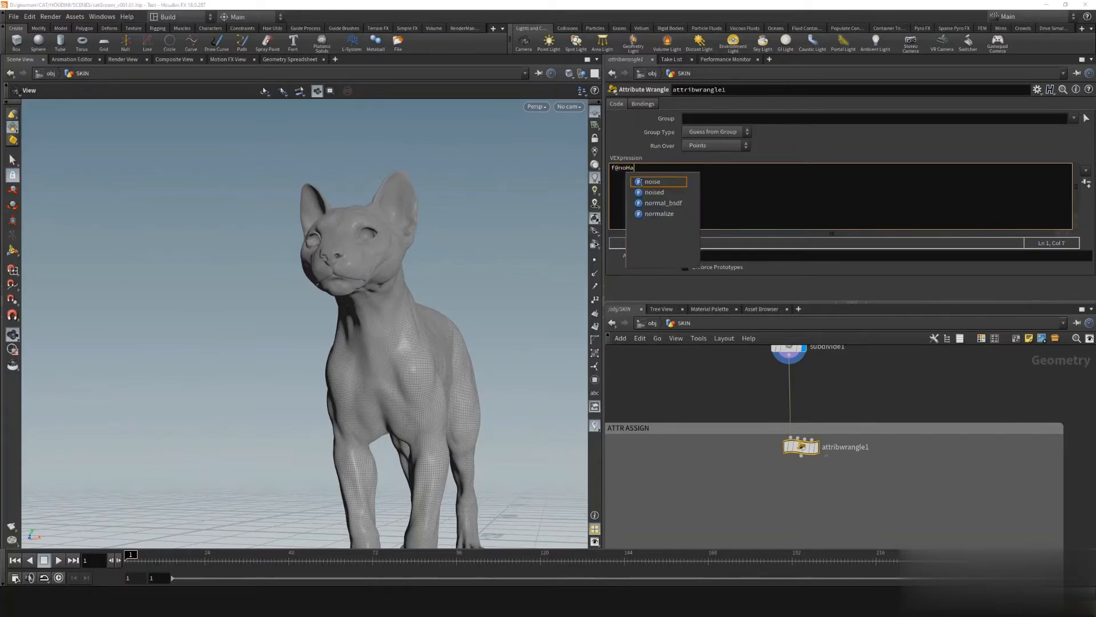
{"action": "type", "text": "ir = 1.0"}
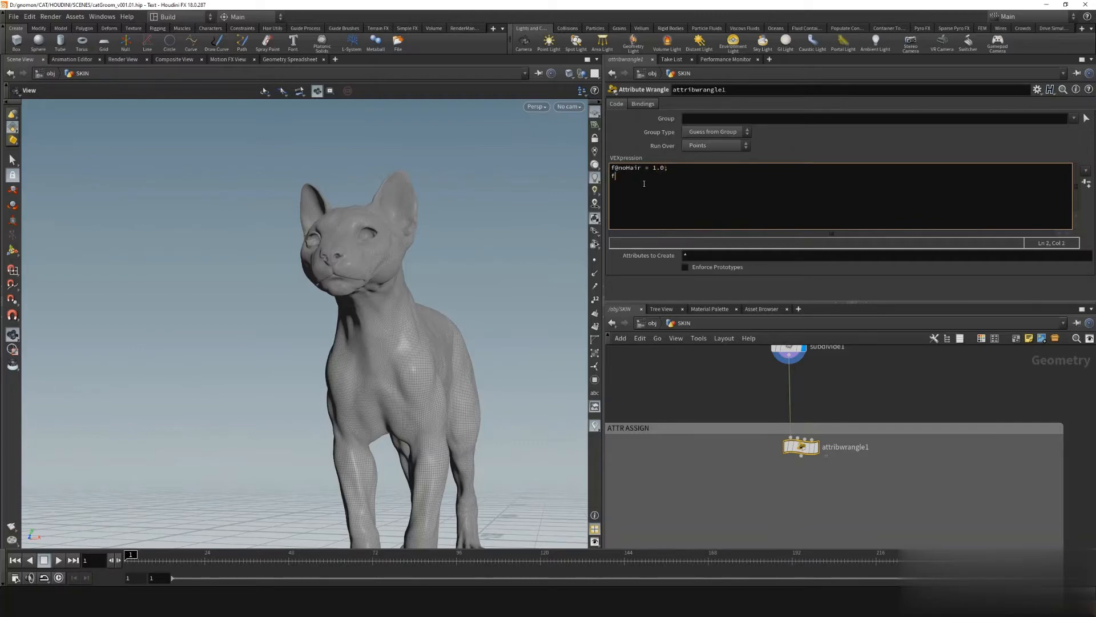
{"action": "type", "text": "@density = 1.0;"}
{"action": "left_click", "coordinate": [732, 387]}
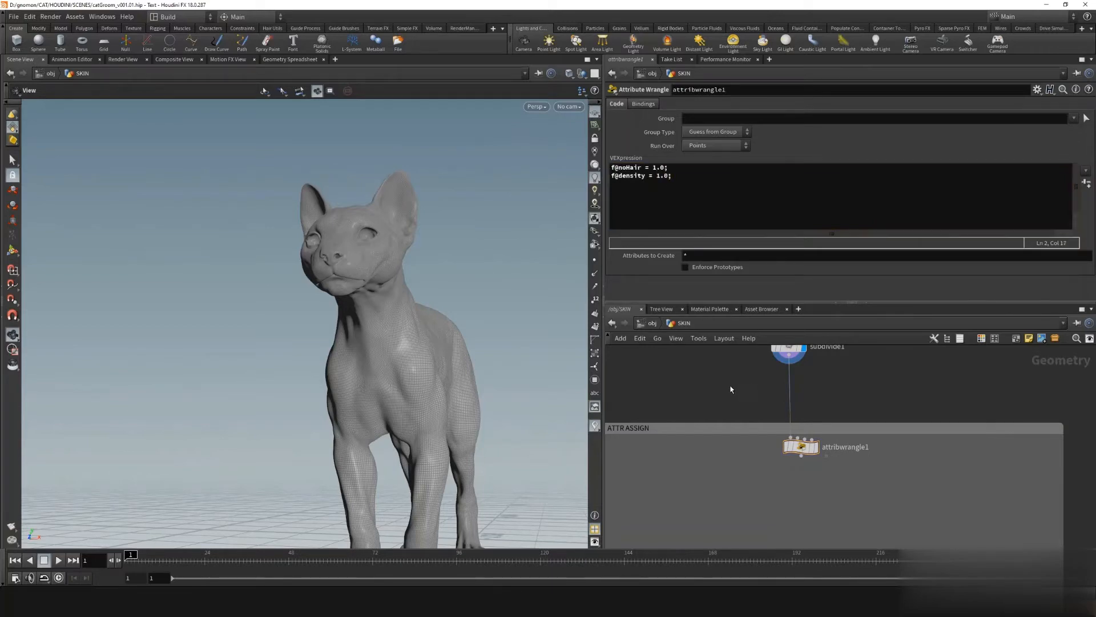
Add an Attribute Paint node connected to the Attribute Wrangle's output, placed below it in the ATTR ASSIGN box
{"action": "middle_click_drag", "start_coordinate": [712, 458], "coordinate": [695, 395]}
{"action": "left_click", "coordinate": [786, 395]}
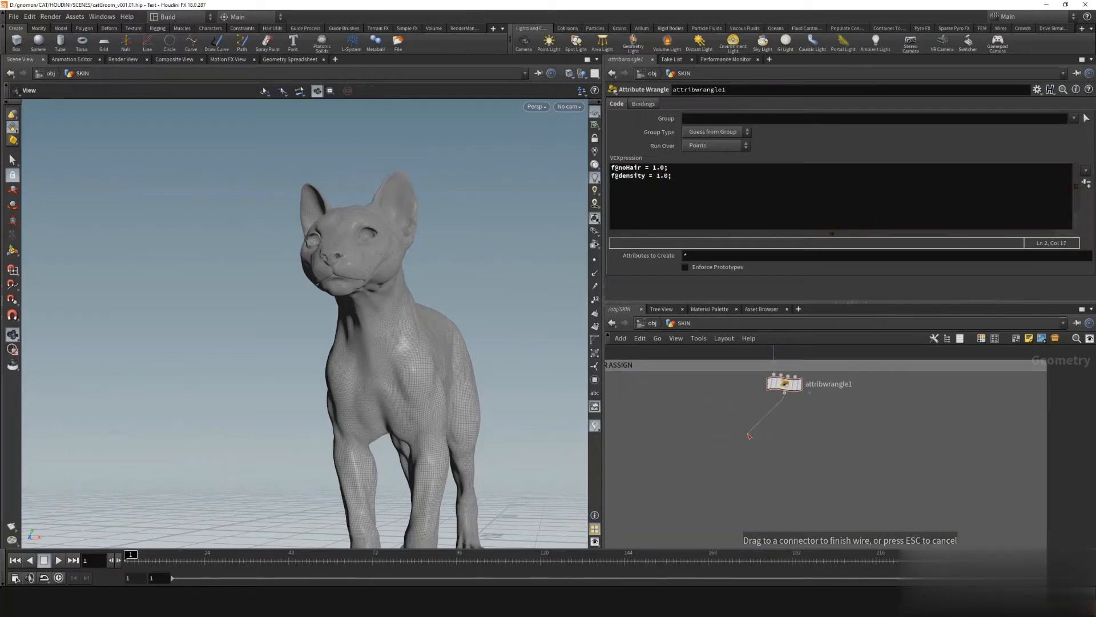
{"action": "key", "text": "Tab"}
{"action": "type", "text": "attr paint"}
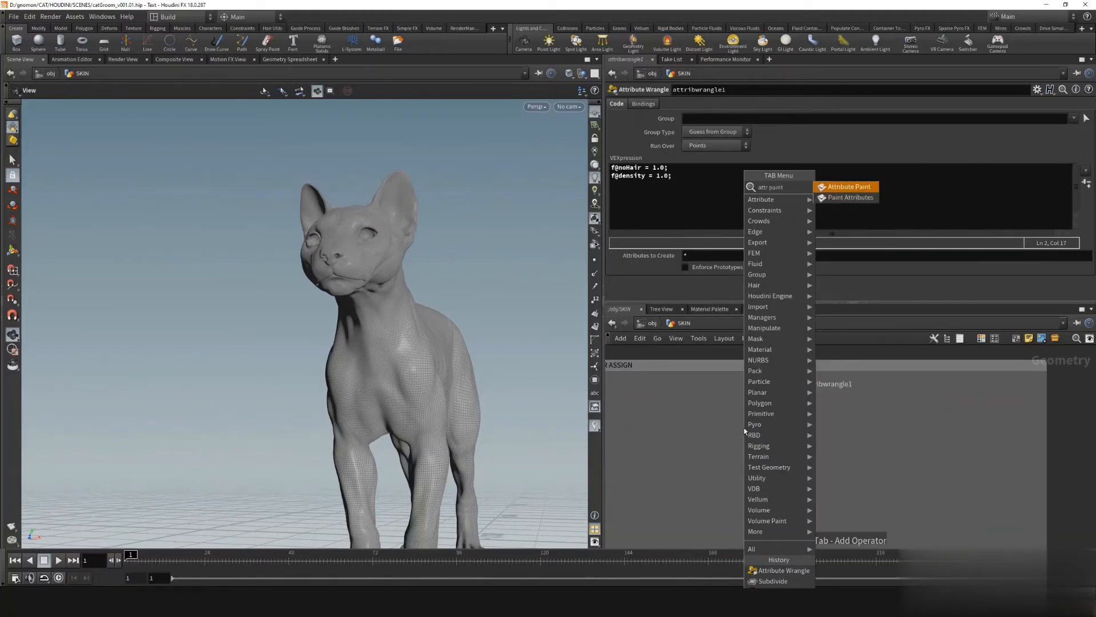
{"action": "key", "text": "Return"}
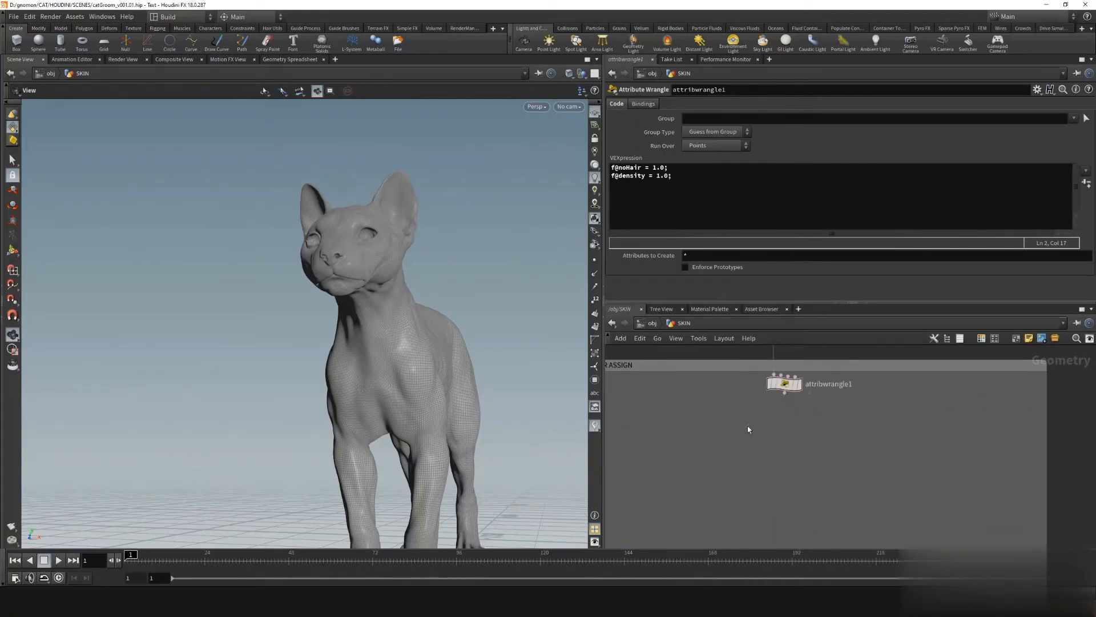
{"action": "left_click", "coordinate": [745, 428]}
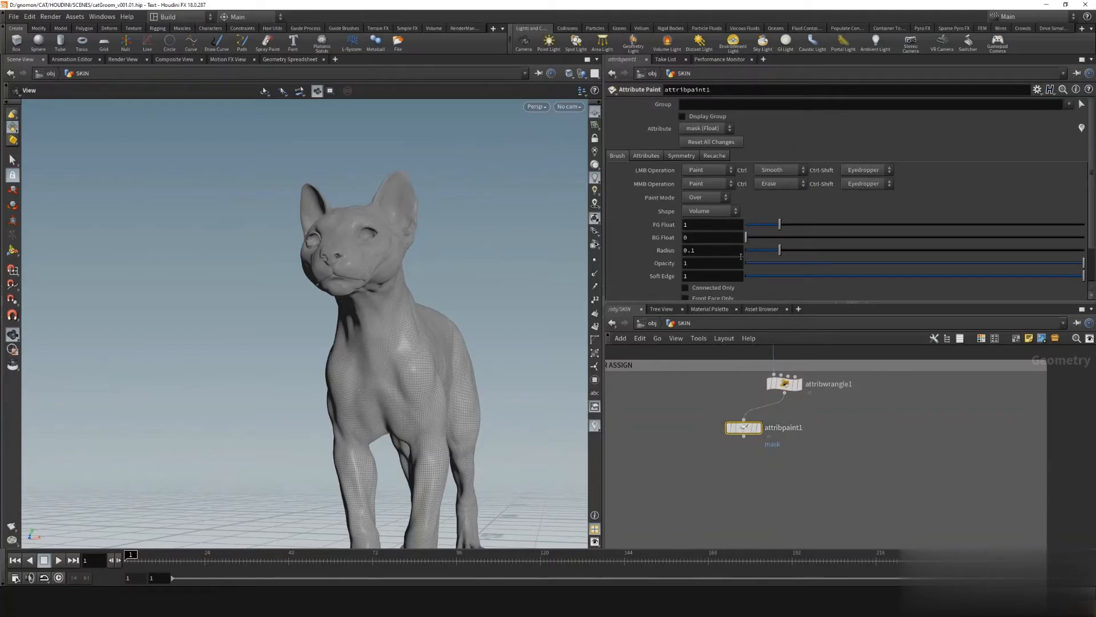
{"action": "mouse_move", "coordinate": [761, 431]}
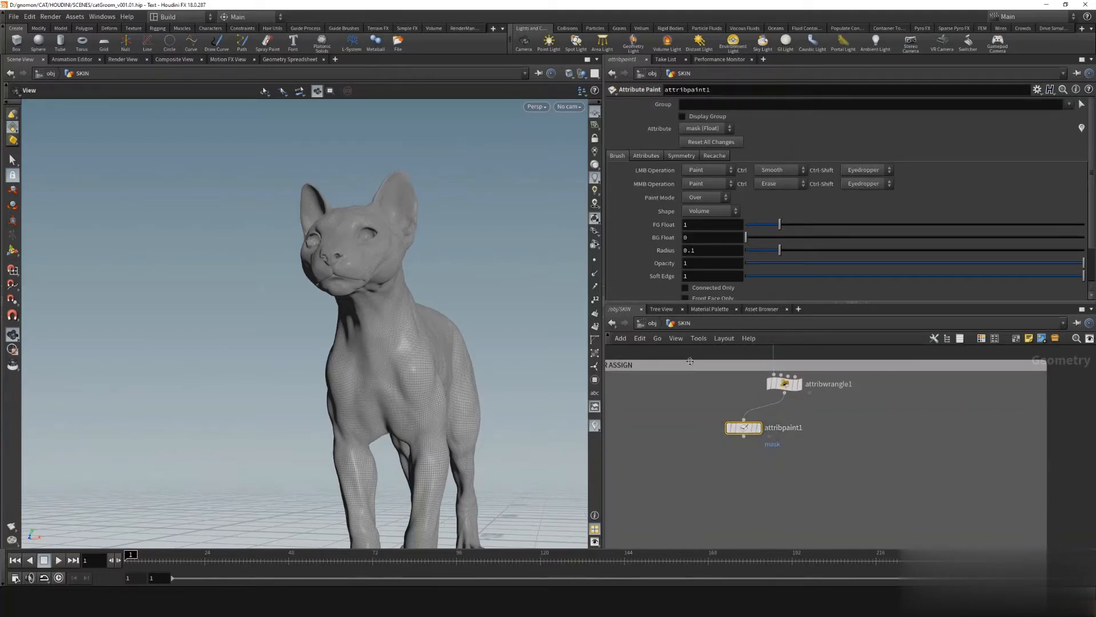
{"action": "middle_click_drag", "start_coordinate": [839, 432], "coordinate": [830, 460]}
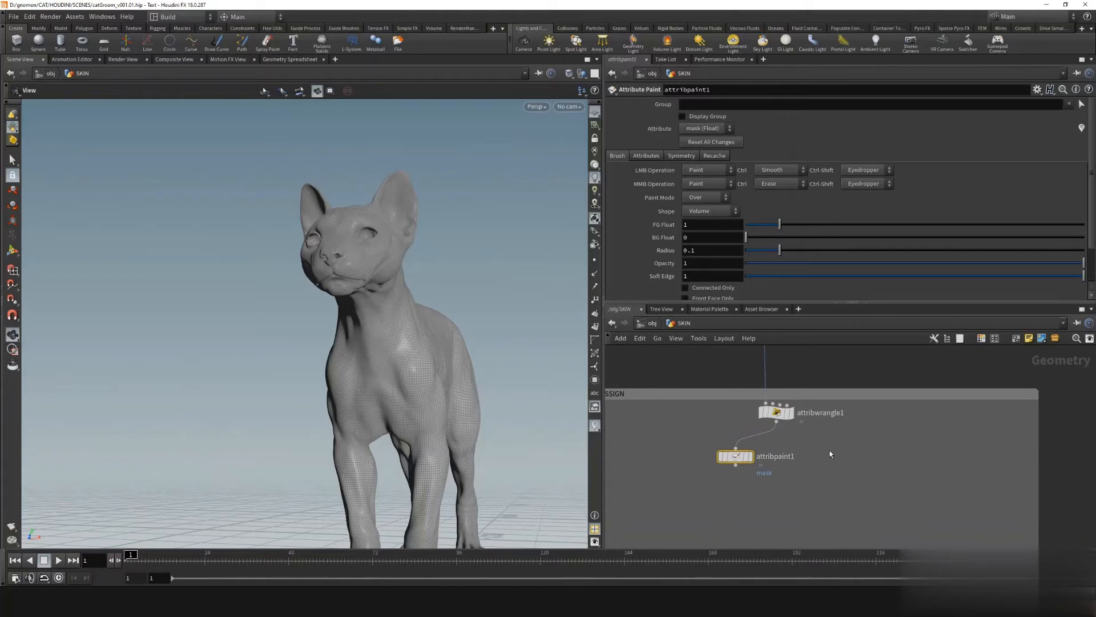
{"action": "key", "text": "Tab"}
{"action": "type", "text": "attr paint"}
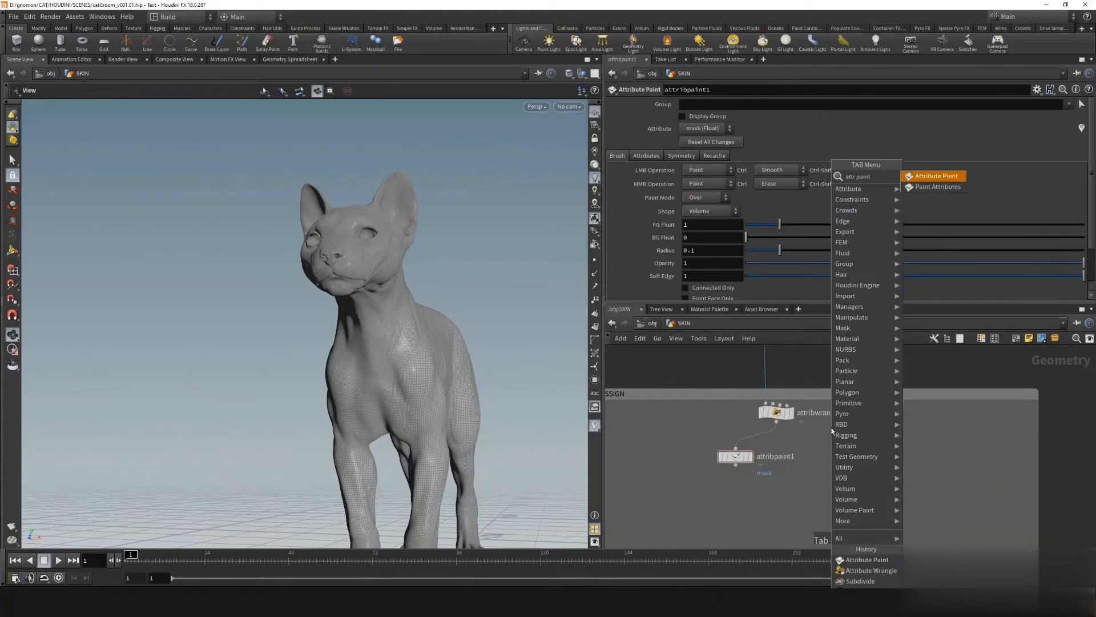
{"action": "key", "text": "Return"}
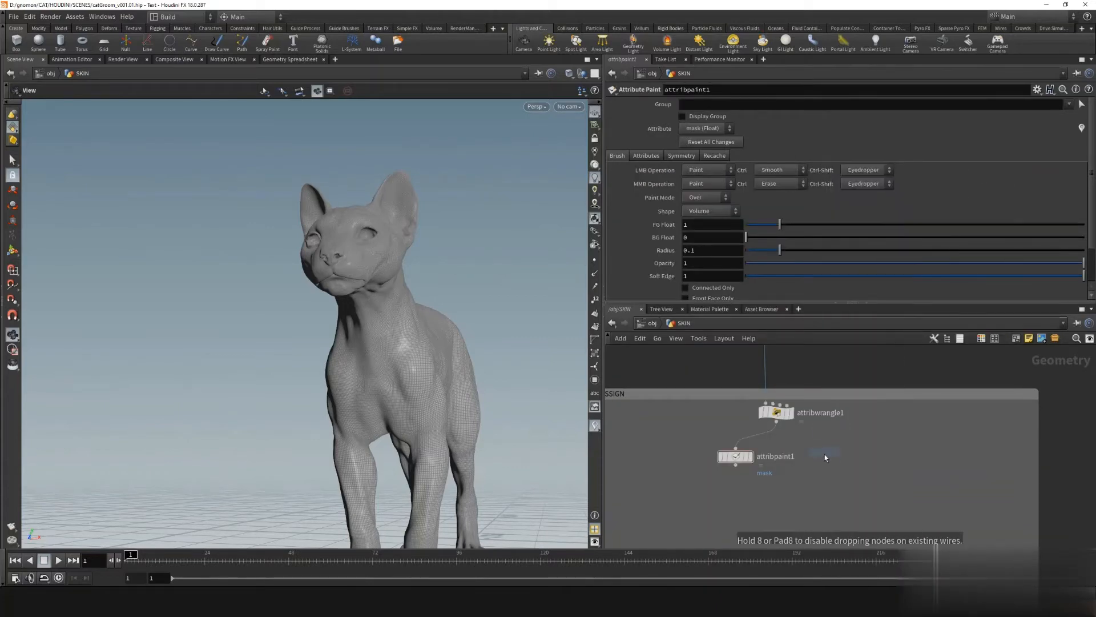
{"action": "left_click", "coordinate": [824, 455]}
{"action": "left_click", "coordinate": [846, 457]}
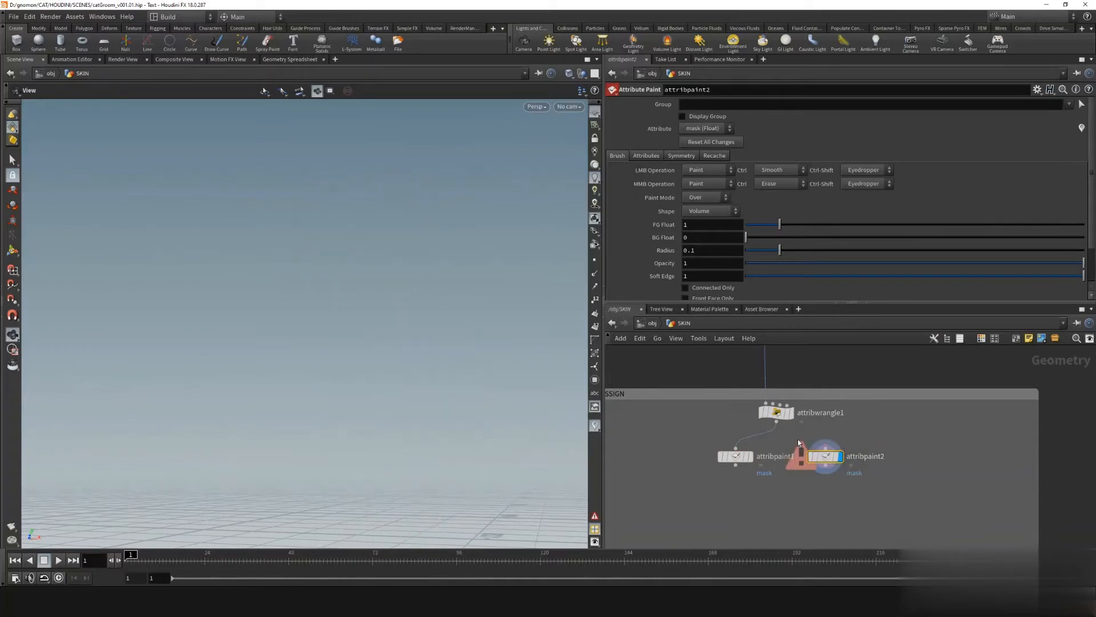
{"action": "mouse_move", "coordinate": [845, 458]}
{"action": "left_mouse_down"}
{"action": "mouse_move", "coordinate": [865, 453]}
{"action": "mouse_move", "coordinate": [821, 462]}
{"action": "left_mouse_up"}
{"action": "key", "text": "Delete"}
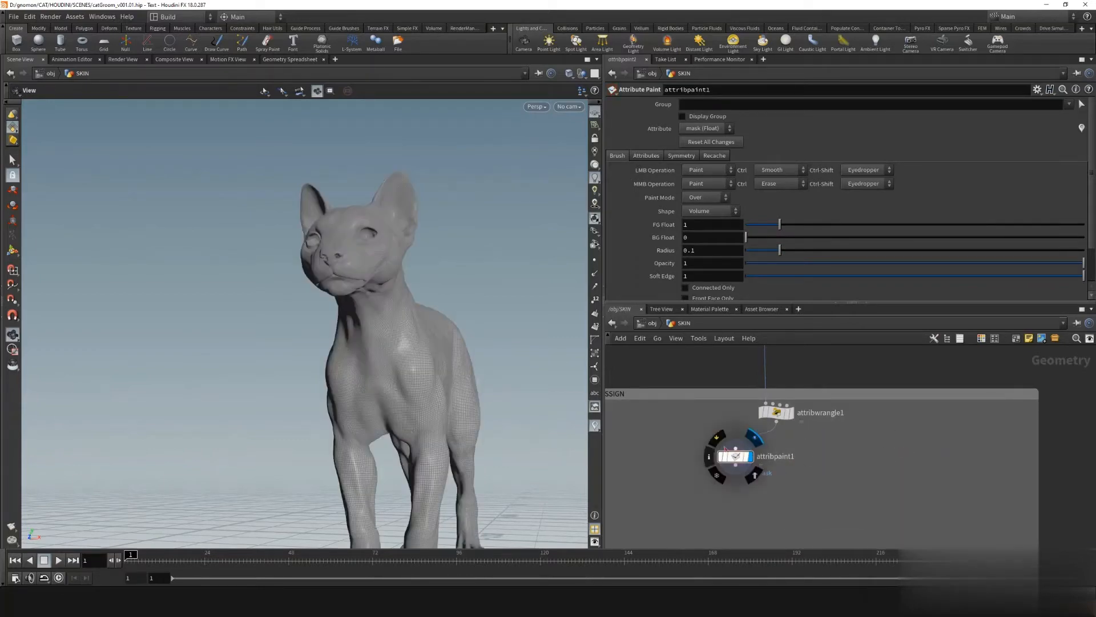
Rename the Attribute Paint node's mask attribute to noHair
{"action": "left_click", "coordinate": [646, 155]}
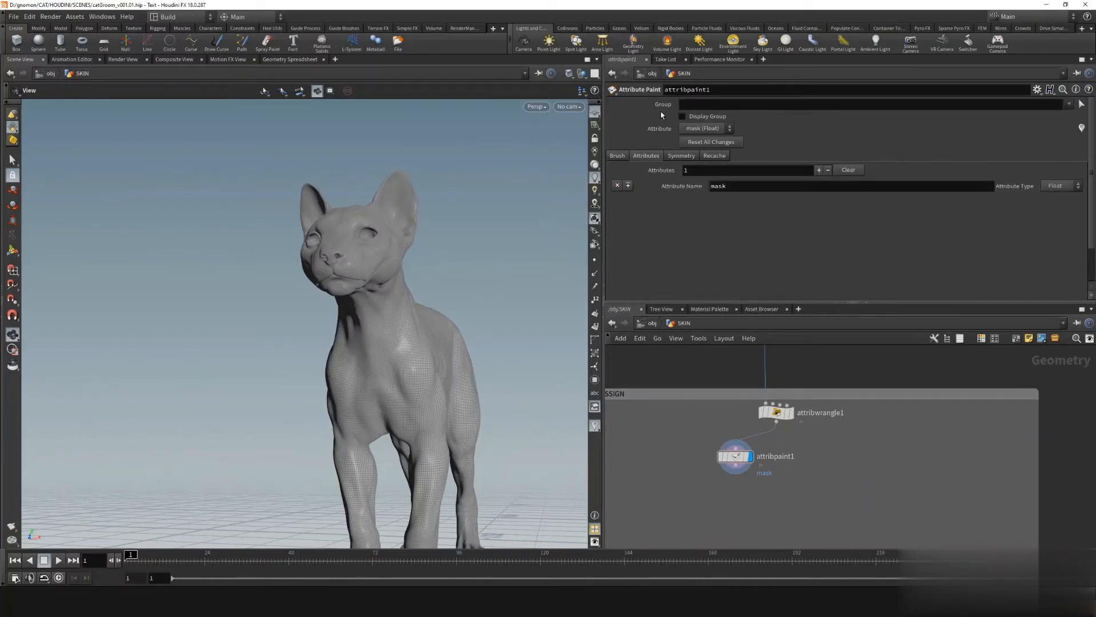
{"action": "left_click", "coordinate": [729, 189]}
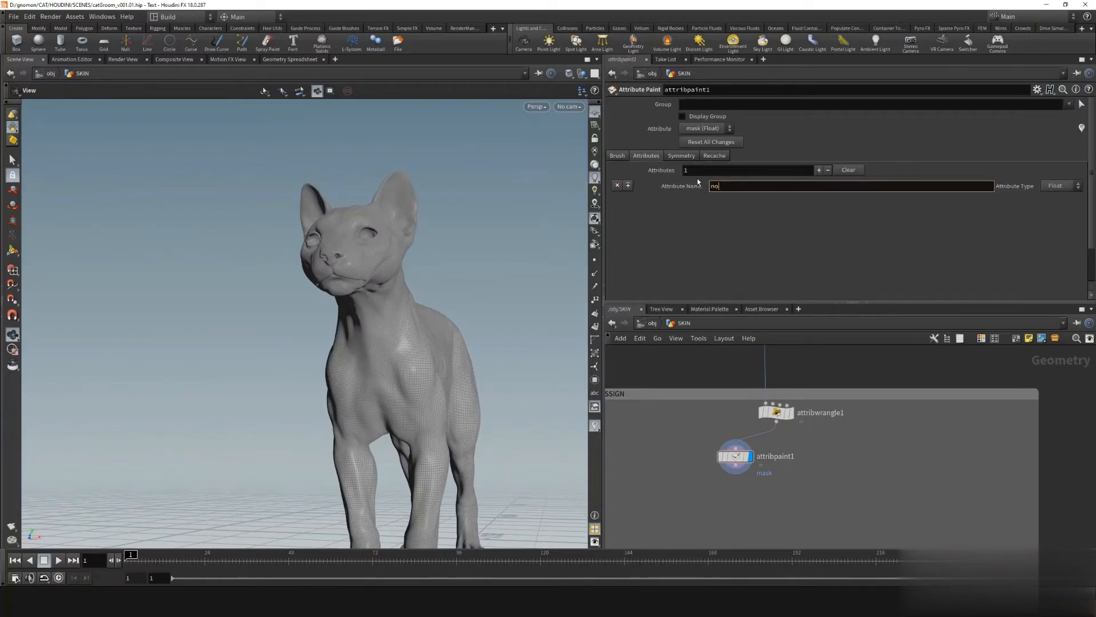
{"action": "key", "text": "Return"}
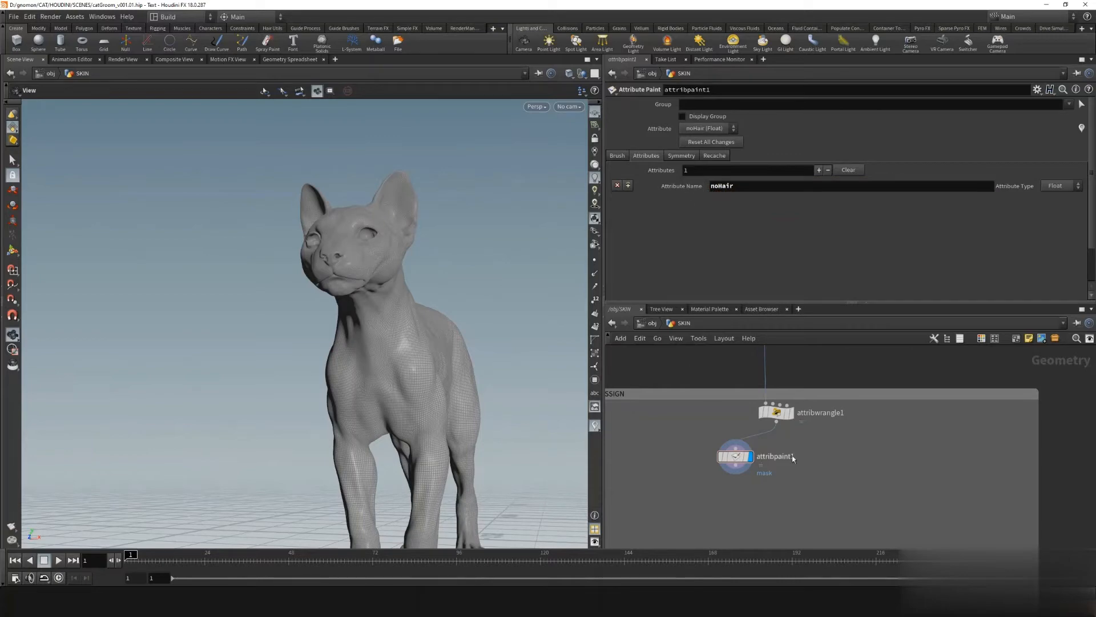
Check the wrangle's attribute names and add a second float attribute named density to the Attribute Paint node
{"action": "left_click", "coordinate": [781, 415]}
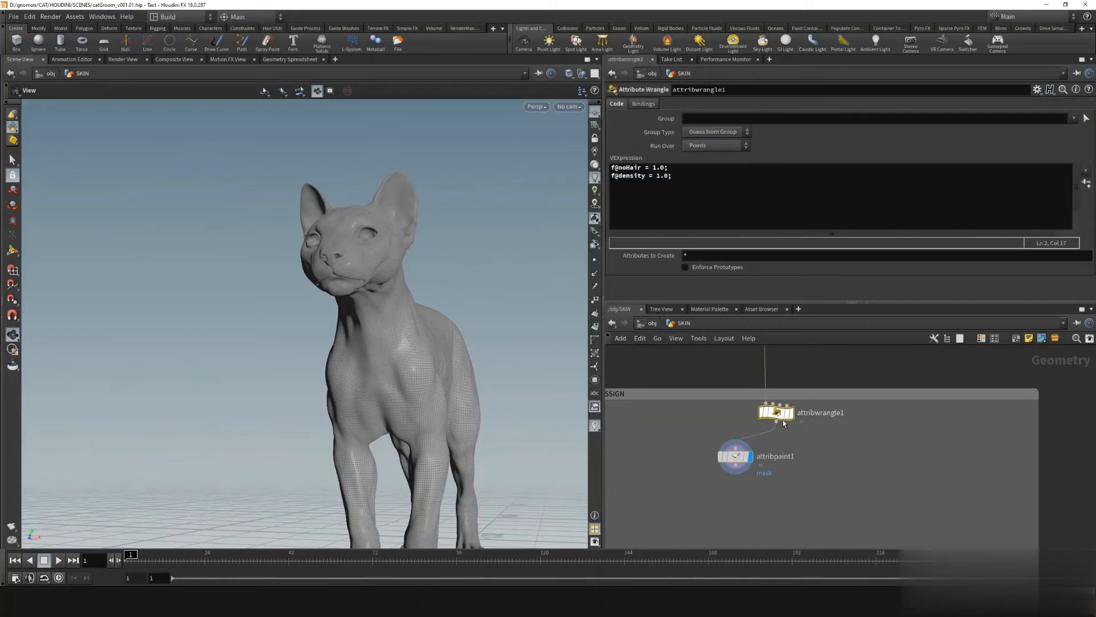
{"action": "left_click", "coordinate": [735, 457]}
{"action": "left_click", "coordinate": [628, 185]}
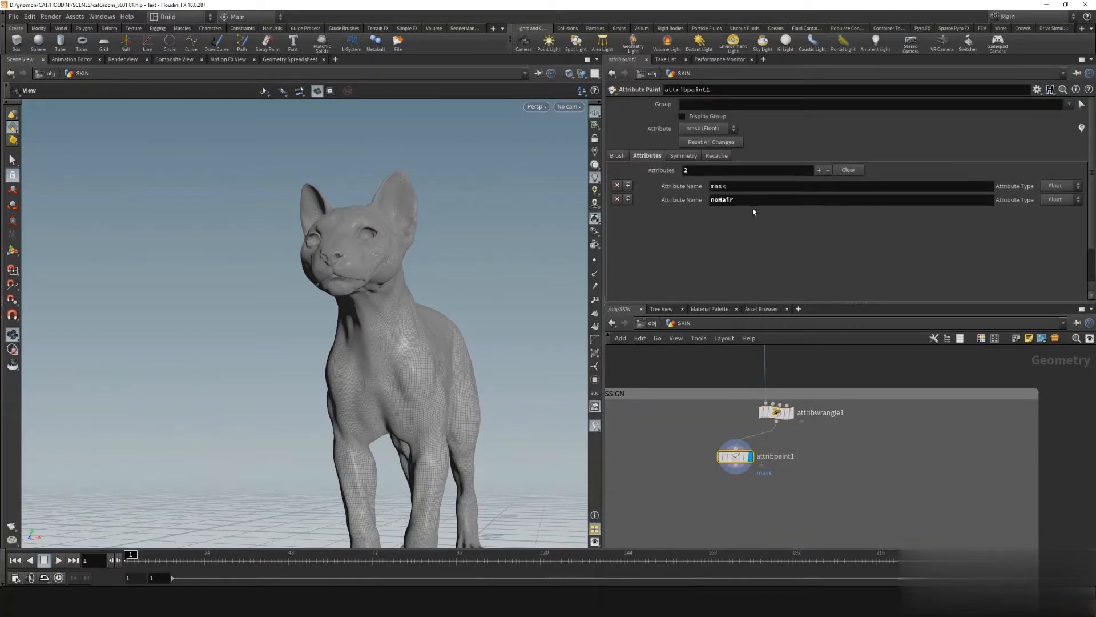
{"action": "double_click", "coordinate": [729, 187]}
{"action": "type", "text": "des"}
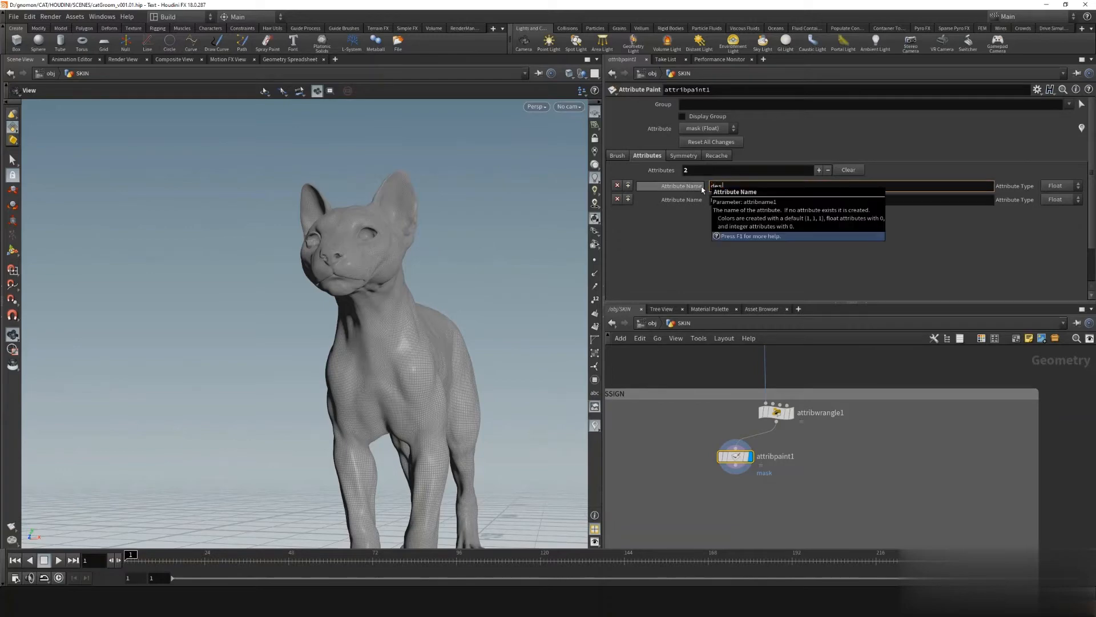
{"action": "key", "text": "Return"}
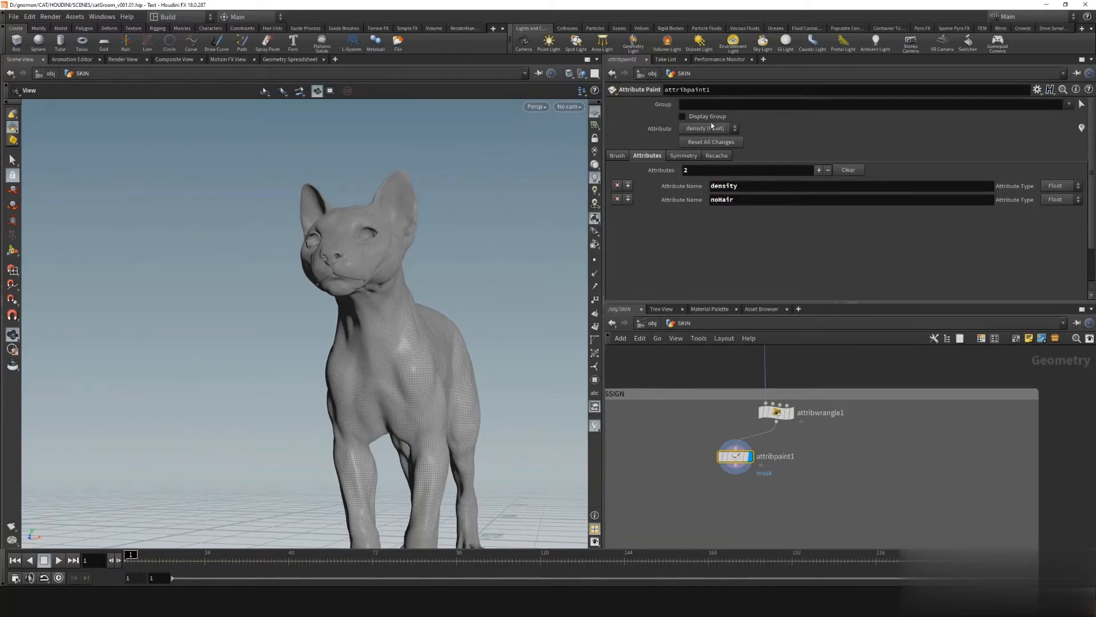
Make noHair the active paint attribute, show the brush settings, and check the cat reference photos against the head
{"action": "left_click", "coordinate": [703, 150]}
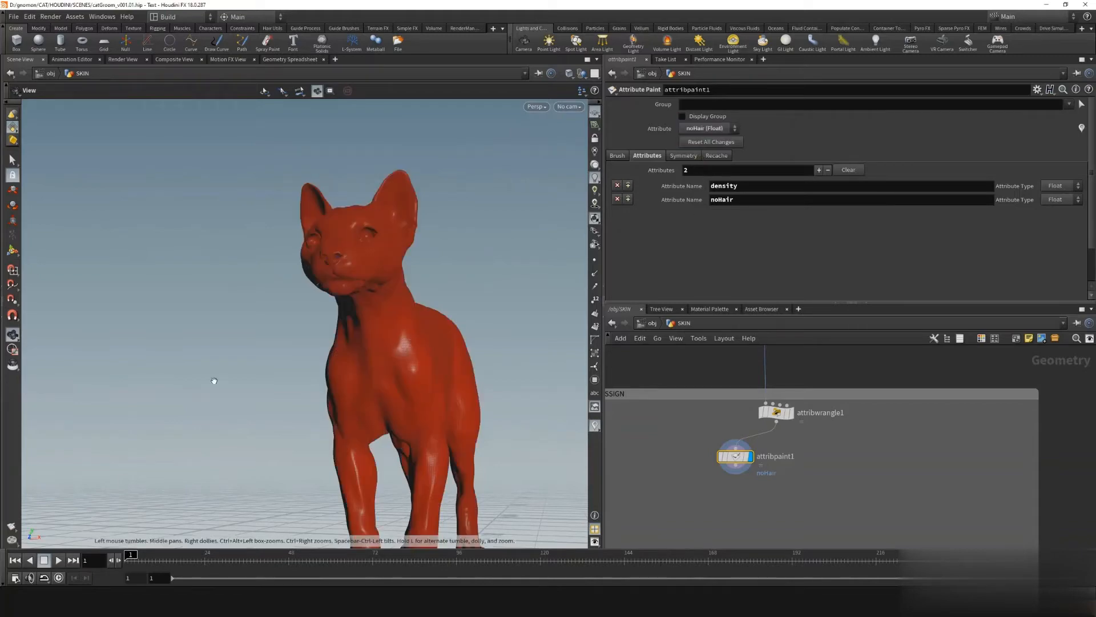
{"action": "left_click_drag", "start_coordinate": [222, 393], "coordinate": [308, 391]}
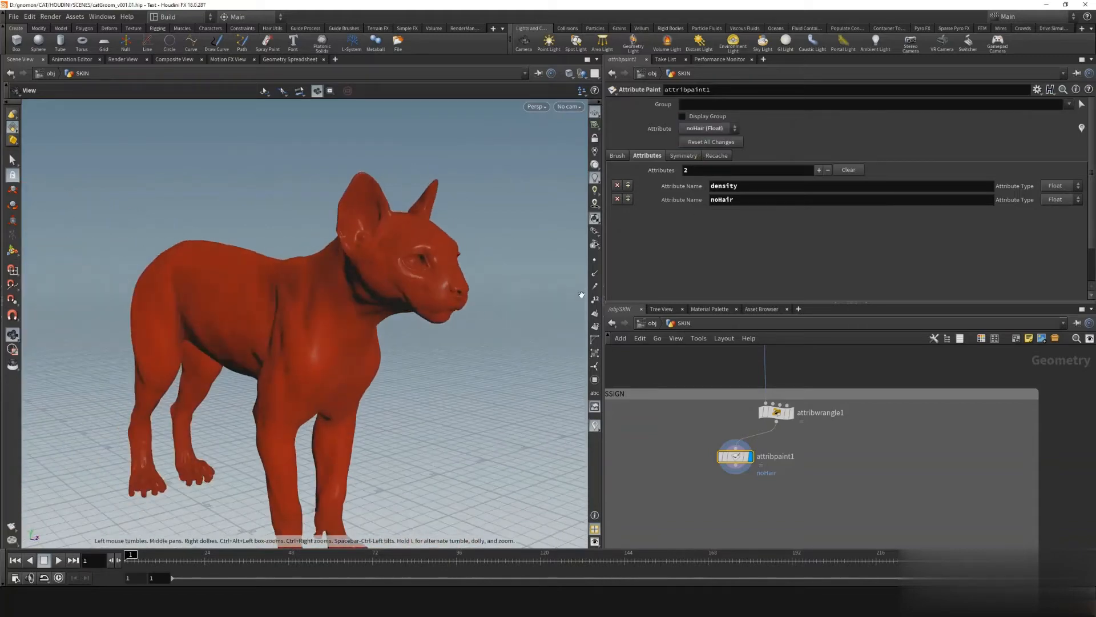
{"action": "left_click", "coordinate": [618, 155]}
{"action": "scroll", "coordinate": [422, 280], "scroll_direction": "up", "scroll_amount": 10}
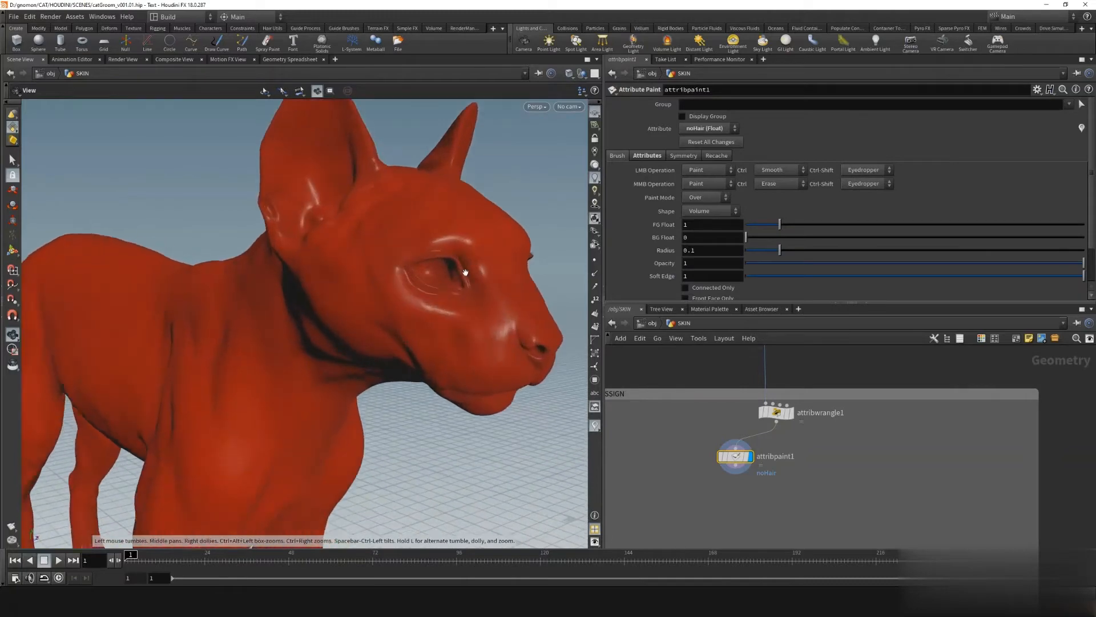
{"action": "left_click_drag", "start_coordinate": [407, 299], "coordinate": [384, 302]}
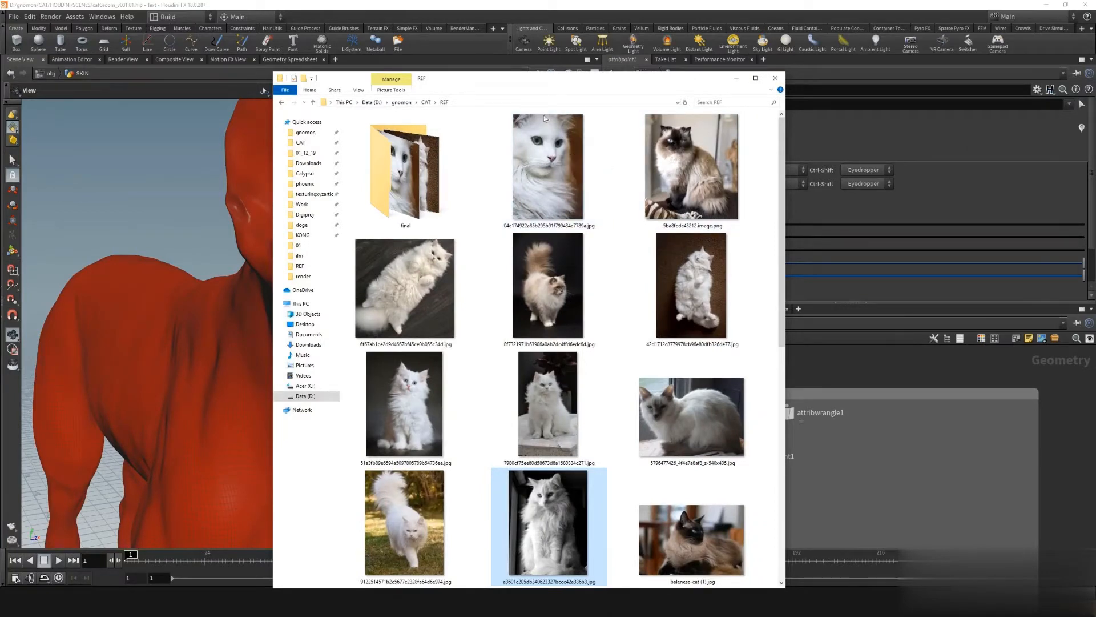
{"action": "left_click", "coordinate": [774, 79]}
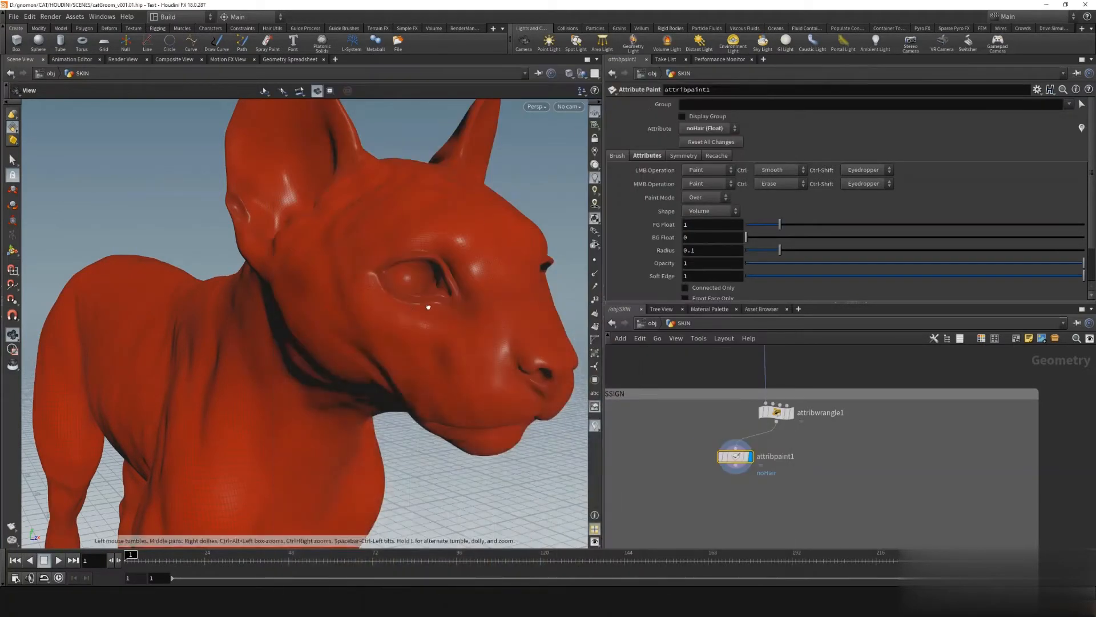
{"action": "left_click_drag", "start_coordinate": [428, 308], "coordinate": [490, 302]}
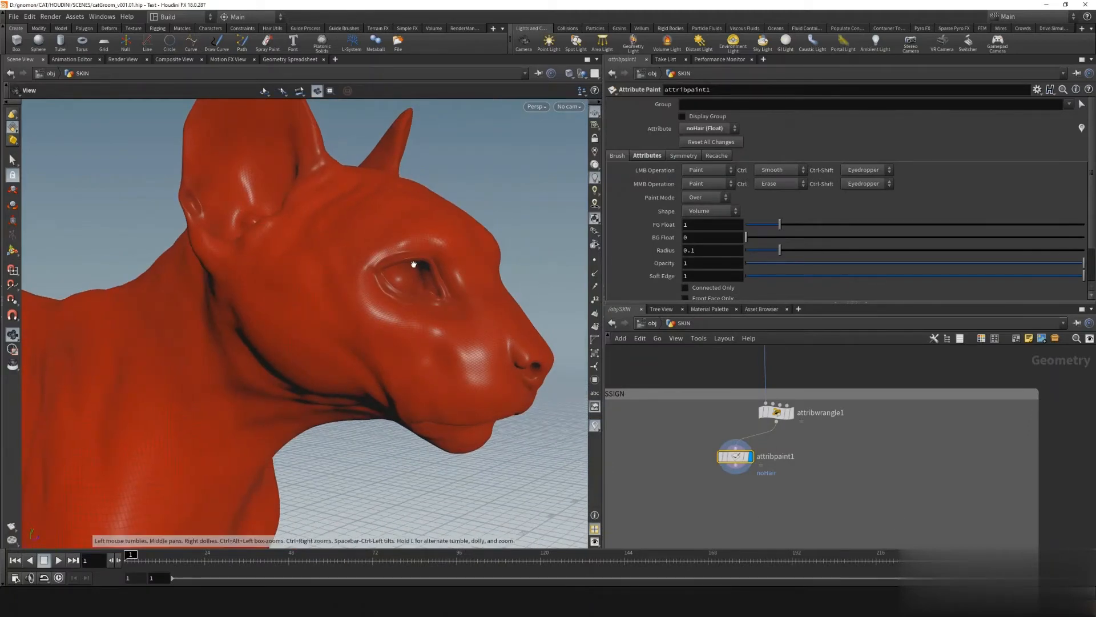
Activate painting near the cat's eye with the brush's FG Float at 0 and a radius of about 0.35
{"action": "key", "text": "Return"}
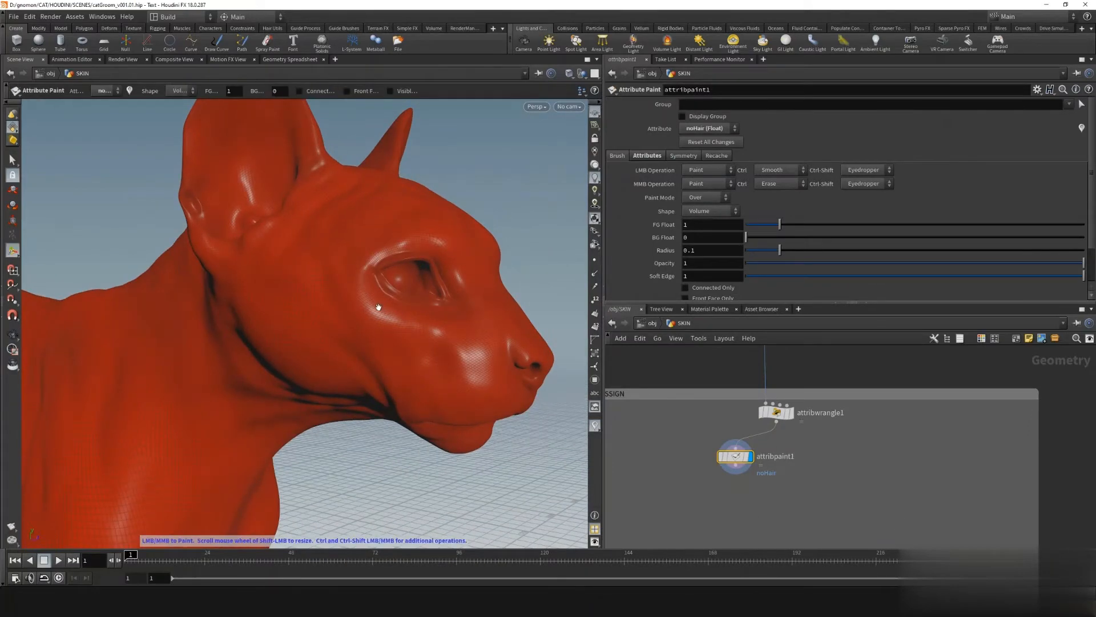
{"action": "scroll", "coordinate": [378, 307], "scroll_direction": "up", "scroll_amount": 10}
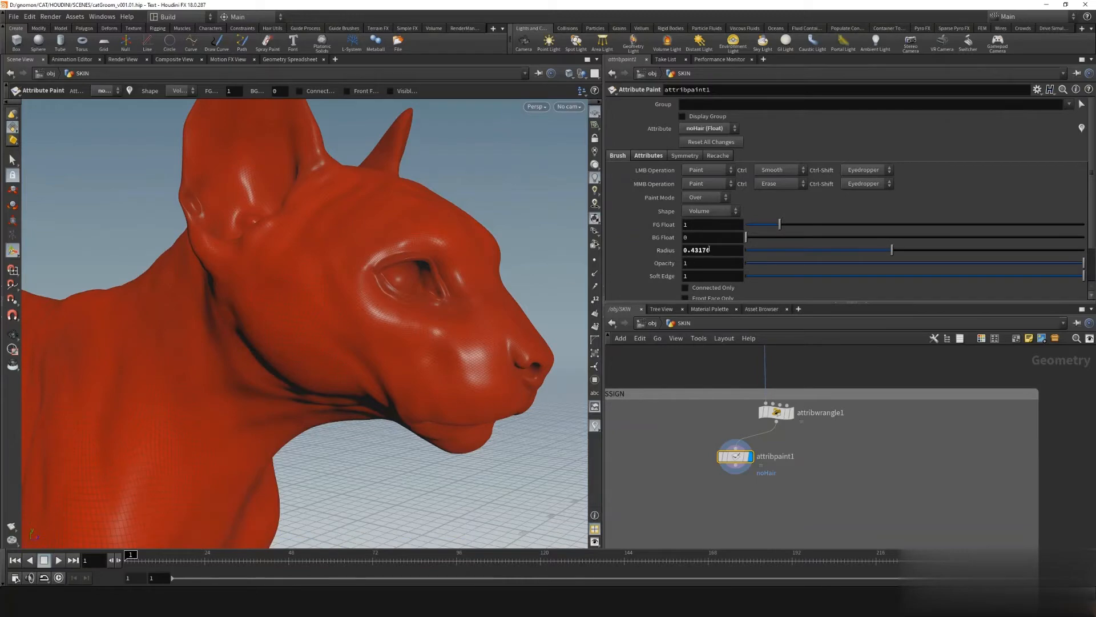
{"action": "scroll", "coordinate": [450, 320], "scroll_direction": "up", "scroll_amount": 8}
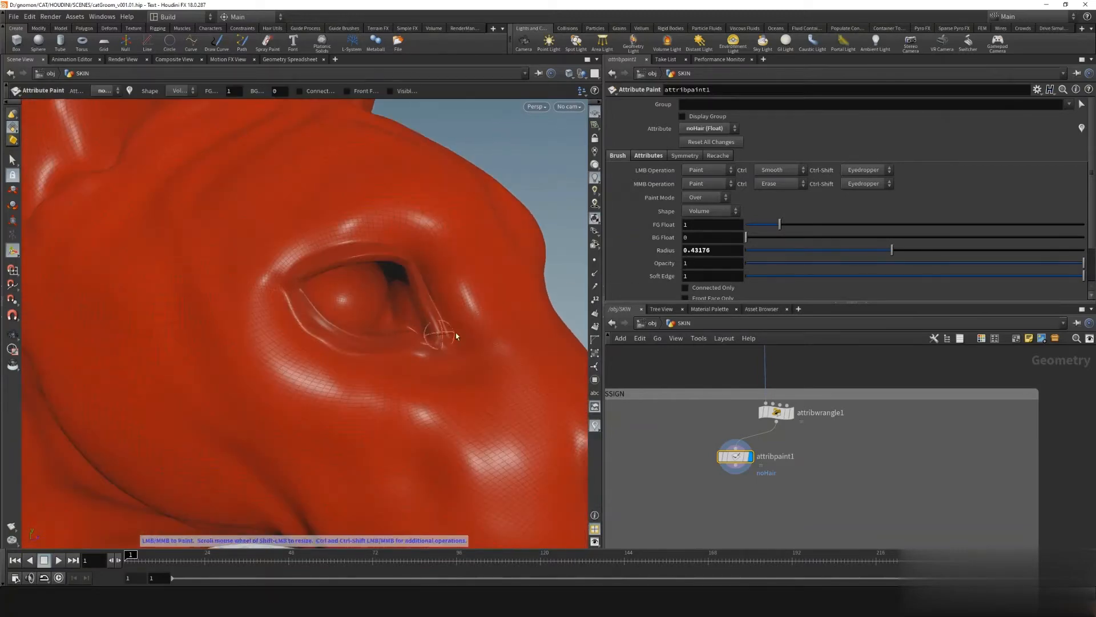
{"action": "left_click", "coordinate": [697, 225]}
{"action": "type", "text": "0"}
{"action": "key", "text": "Return"}
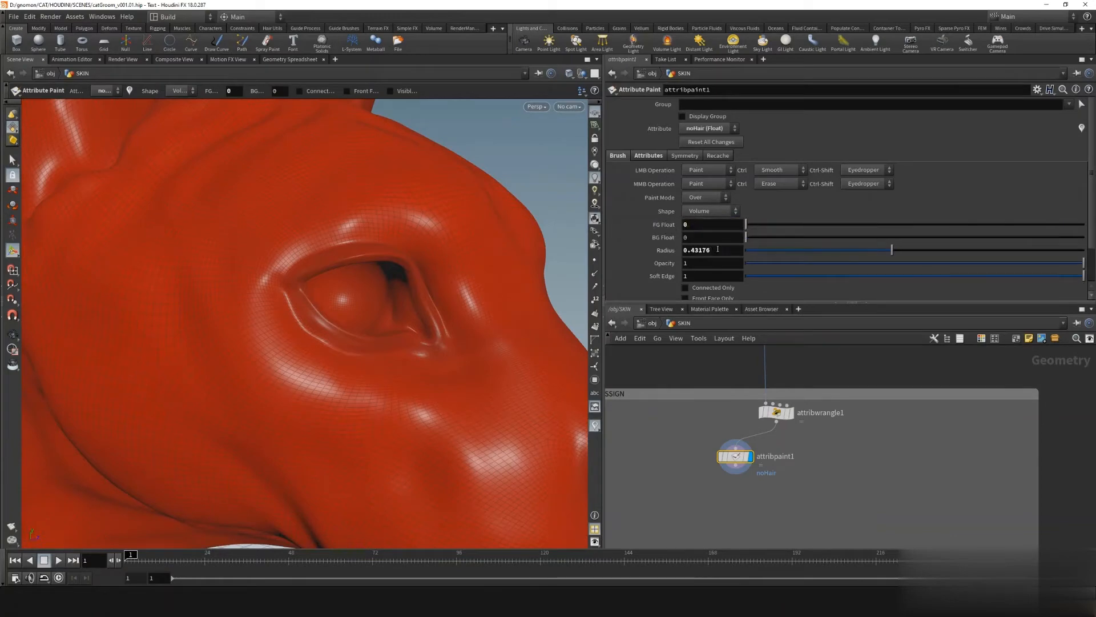
{"action": "left_click", "coordinate": [690, 264]}
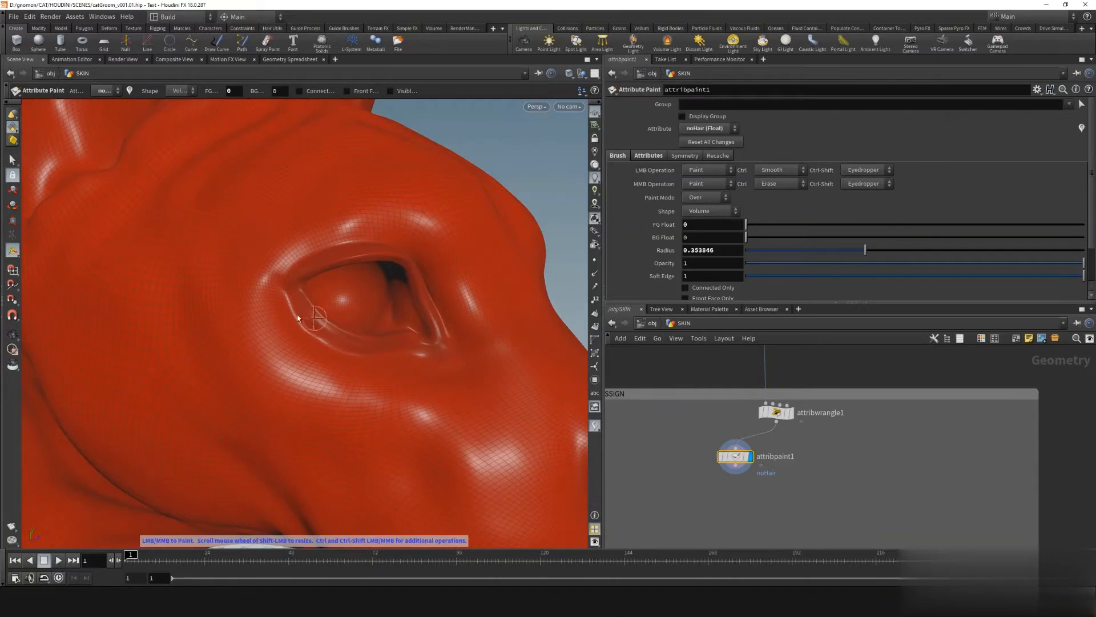
Reduce the brush radius to about 0.3 and paint noHair to 0 all around the rim of one eye
{"action": "left_click_drag", "start_coordinate": [297, 315], "coordinate": [330, 330], "text": "shift"}
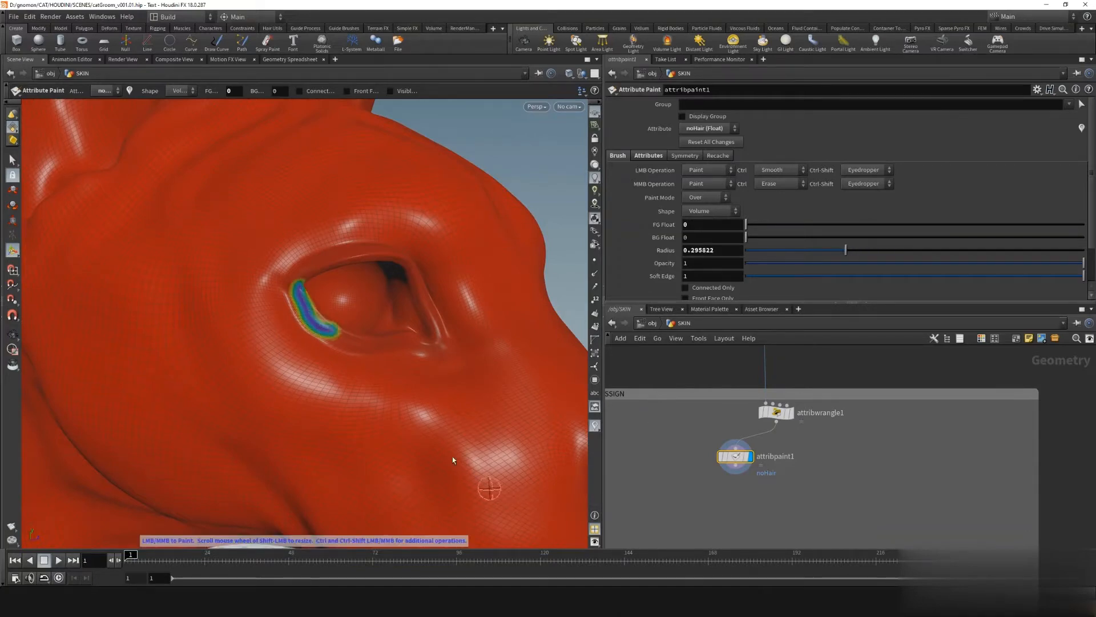
{"action": "mouse_move", "coordinate": [331, 312]}
{"action": "left_mouse_down"}
{"action": "mouse_move", "coordinate": [333, 338]}
{"action": "mouse_move", "coordinate": [407, 339]}
{"action": "mouse_move", "coordinate": [350, 343]}
{"action": "left_mouse_up"}
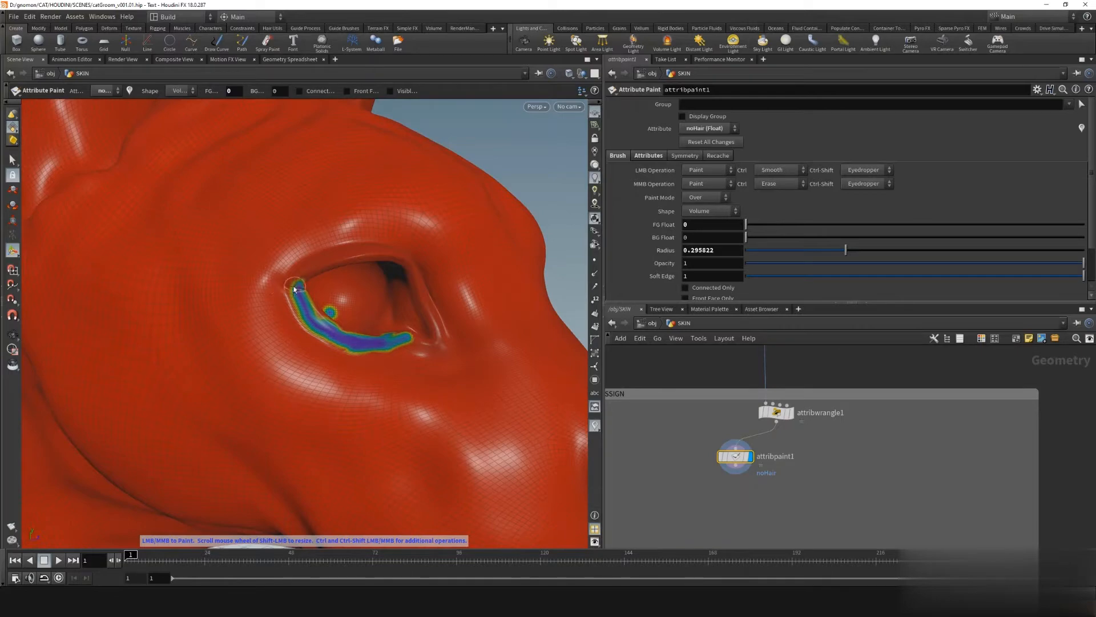
{"action": "mouse_move", "coordinate": [294, 289]}
{"action": "left_mouse_down"}
{"action": "mouse_move", "coordinate": [308, 322]}
{"action": "mouse_move", "coordinate": [334, 341]}
{"action": "mouse_move", "coordinate": [385, 352]}
{"action": "mouse_move", "coordinate": [445, 338]}
{"action": "mouse_move", "coordinate": [401, 258]}
{"action": "mouse_move", "coordinate": [361, 250]}
{"action": "mouse_move", "coordinate": [309, 262]}
{"action": "left_mouse_up"}
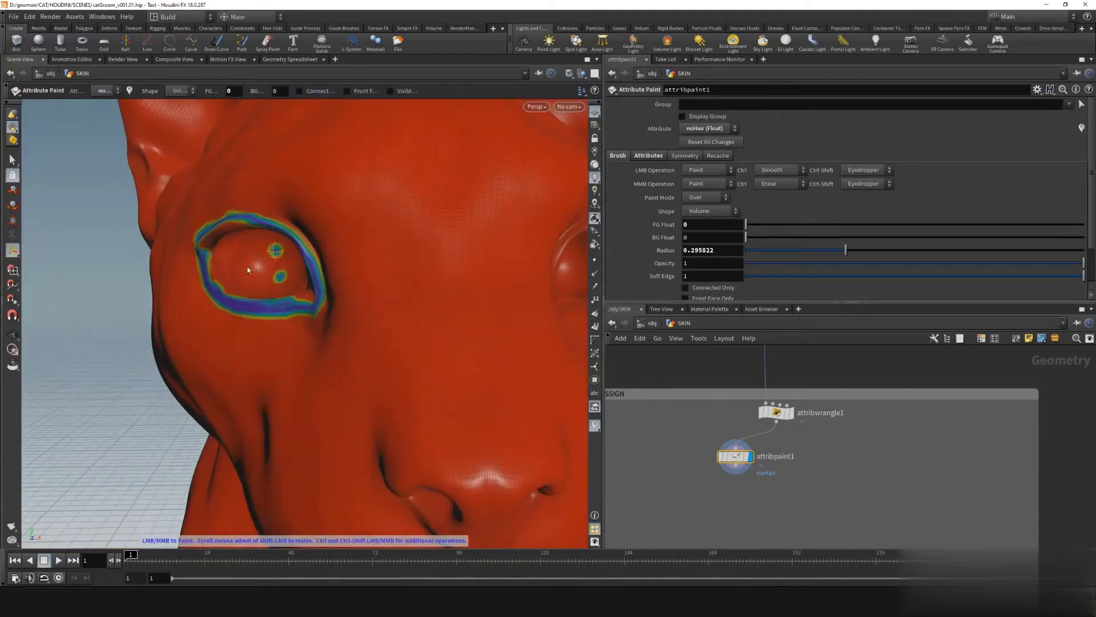
Paint a noHair stroke across the eyeball and set the brush's BG Float to 1
{"action": "mouse_move", "coordinate": [236, 276]}
{"action": "left_mouse_down"}
{"action": "mouse_move", "coordinate": [294, 234]}
{"action": "mouse_move", "coordinate": [318, 298]}
{"action": "mouse_move", "coordinate": [284, 302]}
{"action": "mouse_move", "coordinate": [345, 257]}
{"action": "mouse_move", "coordinate": [308, 226]}
{"action": "left_mouse_up"}
{"action": "left_click_drag", "start_coordinate": [692, 238], "coordinate": [662, 239]}
{"action": "type", "text": "1"}
{"action": "key", "text": "Return"}
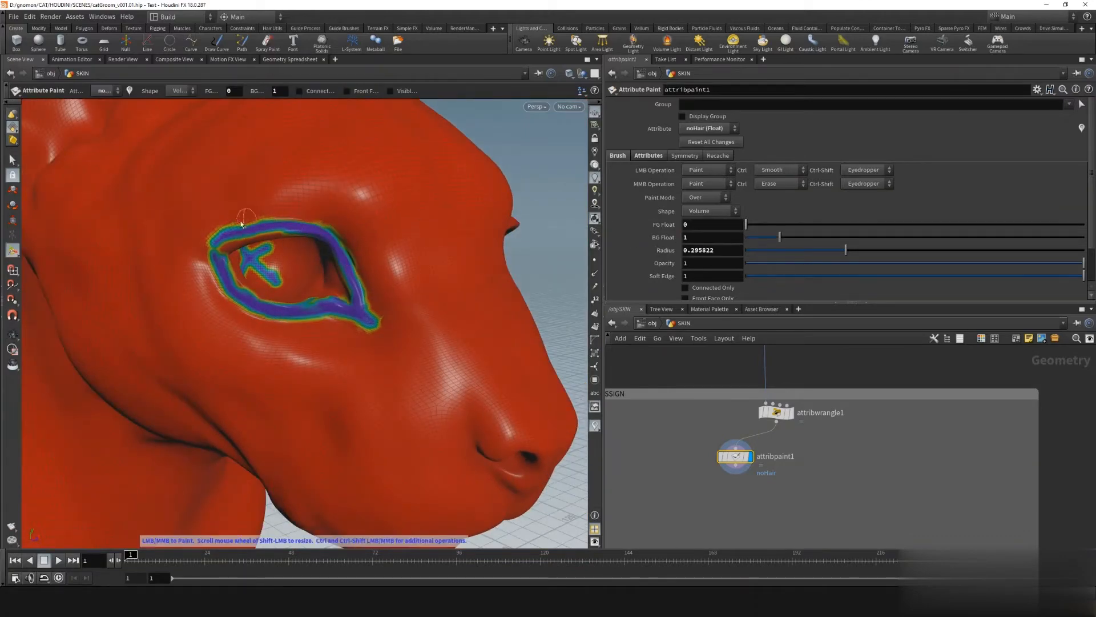
Paint a noHair outline at 0 around the cat's nose
{"action": "mouse_move", "coordinate": [452, 367]}
{"action": "left_mouse_down"}
{"action": "mouse_move", "coordinate": [475, 410]}
{"action": "mouse_move", "coordinate": [468, 326]}
{"action": "left_mouse_up"}
{"action": "left_click_drag", "start_coordinate": [497, 302], "coordinate": [531, 295]}
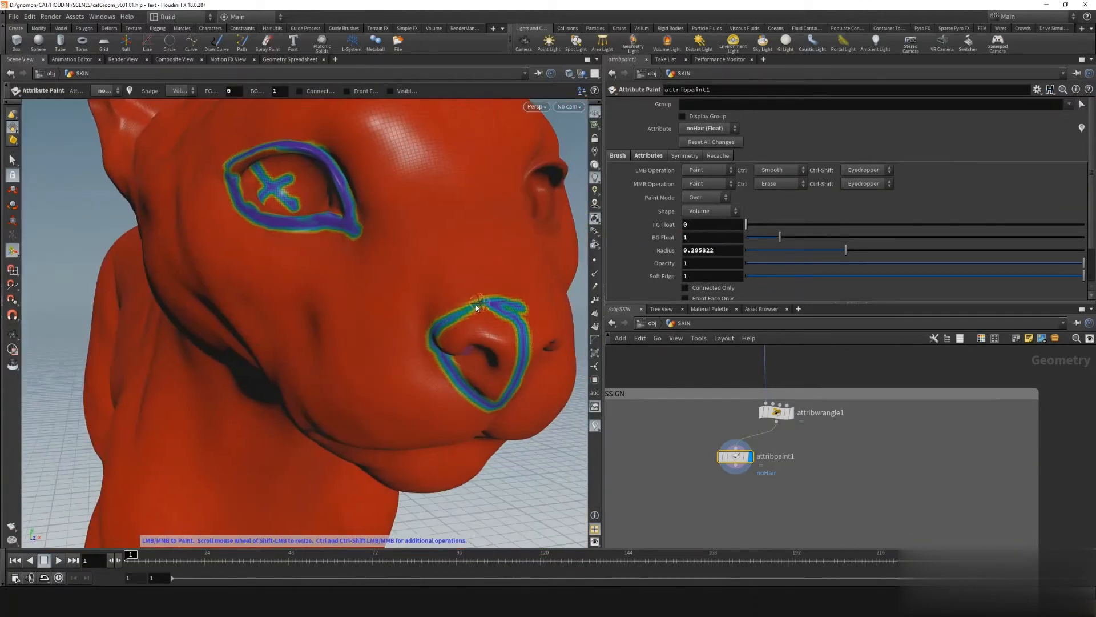
{"action": "left_click_drag", "start_coordinate": [426, 311], "coordinate": [434, 394]}
{"action": "left_click_drag", "start_coordinate": [434, 394], "coordinate": [419, 291]}
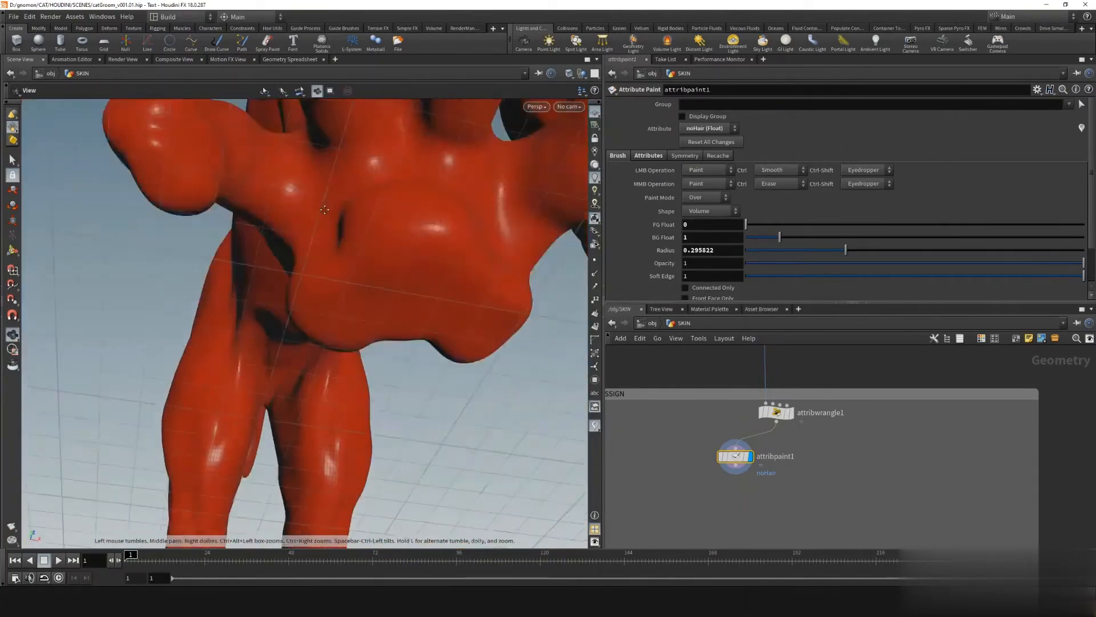
Paint noHair outlines at 0 around the pads under the cat's paw, including the main pad's rear edge
{"action": "left_click", "coordinate": [318, 159]}
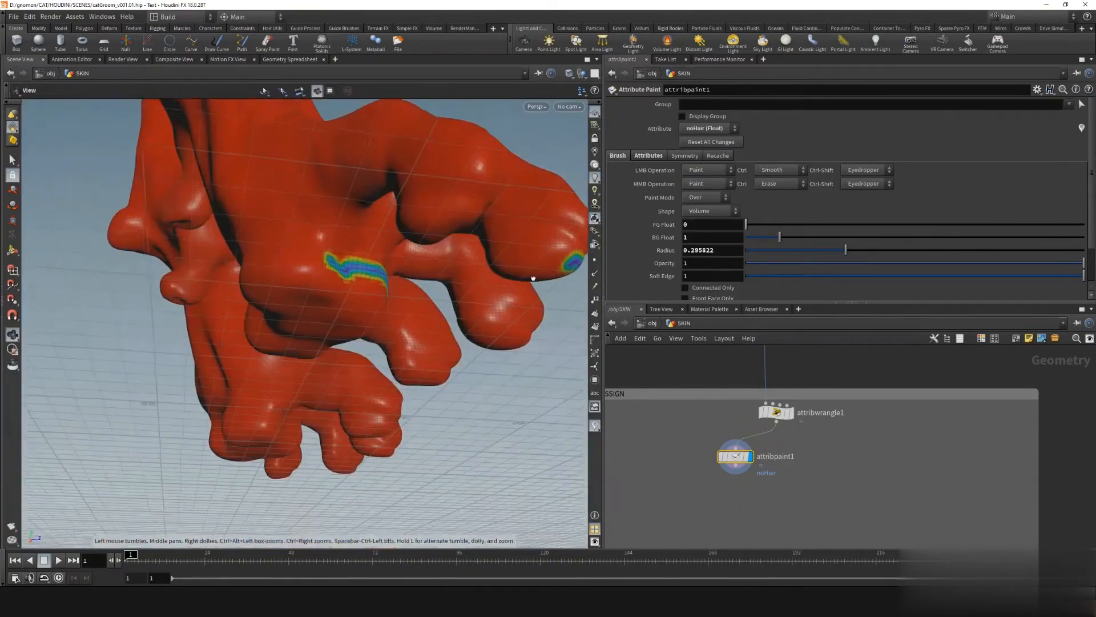
{"action": "key", "text": "Return"}
{"action": "left_click", "coordinate": [236, 250]}
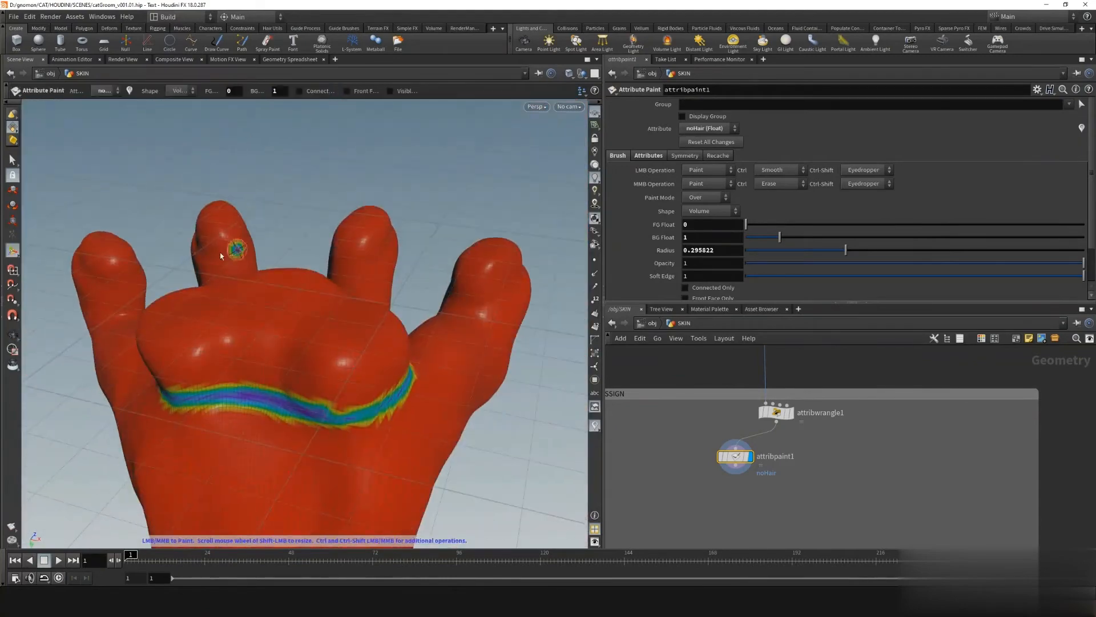
{"action": "key", "text": "Escape"}
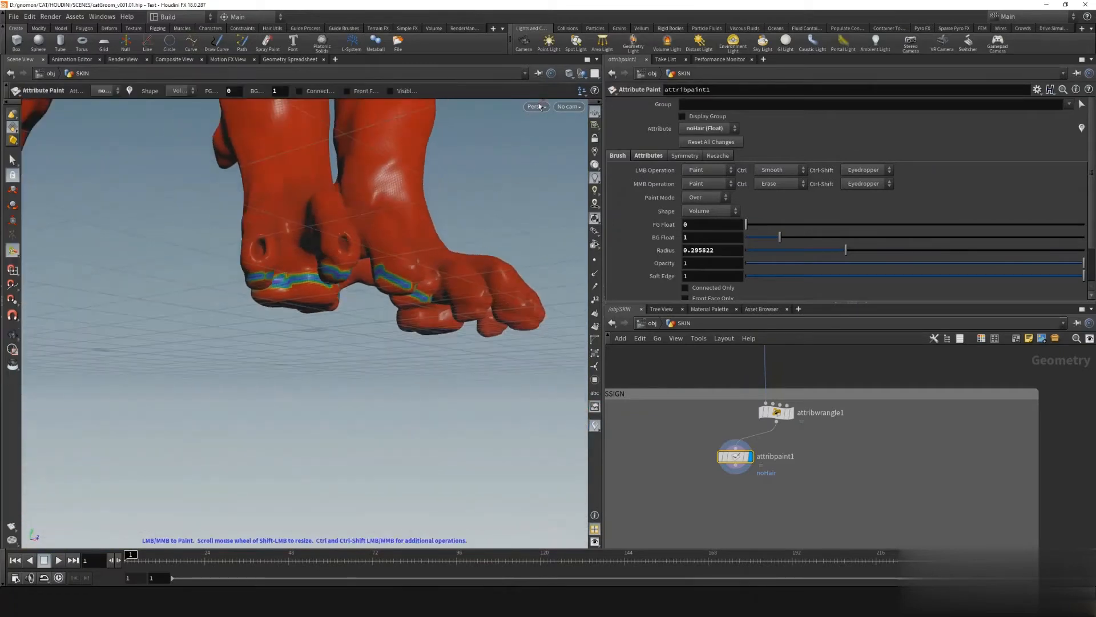
Switch the viewport to the UV view, frame the outlined eye, and undo the oversized test stroke
{"action": "left_click", "coordinate": [536, 107]}
{"action": "mouse_move", "coordinate": [588, 128]}
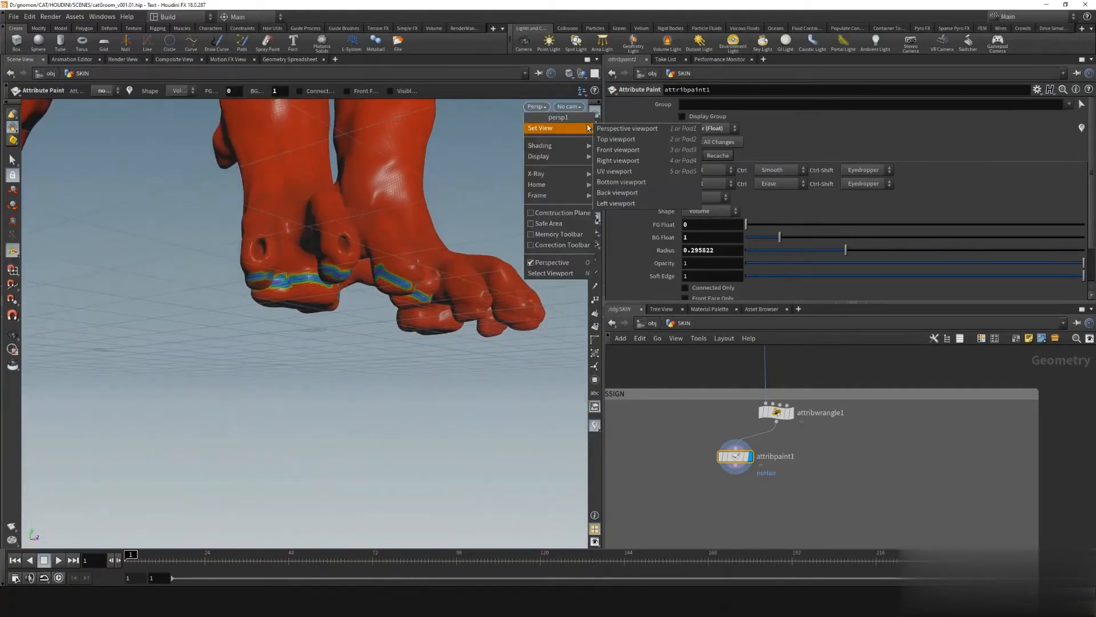
{"action": "left_click", "coordinate": [610, 172]}
{"action": "middle_click_drag", "start_coordinate": [518, 252], "coordinate": [421, 469], "text": "alt"}
{"action": "mouse_move", "coordinate": [421, 469]}
{"action": "right_mouse_down", "text": "alt"}
{"action": "mouse_move", "coordinate": [451, 376]}
{"action": "mouse_move", "coordinate": [536, 379]}
{"action": "right_mouse_up", "text": "alt"}
{"action": "middle_click_drag", "start_coordinate": [536, 379], "coordinate": [303, 327], "text": "alt"}
{"action": "left_click", "coordinate": [259, 343]}
{"action": "key", "text": "ctrl+z"}
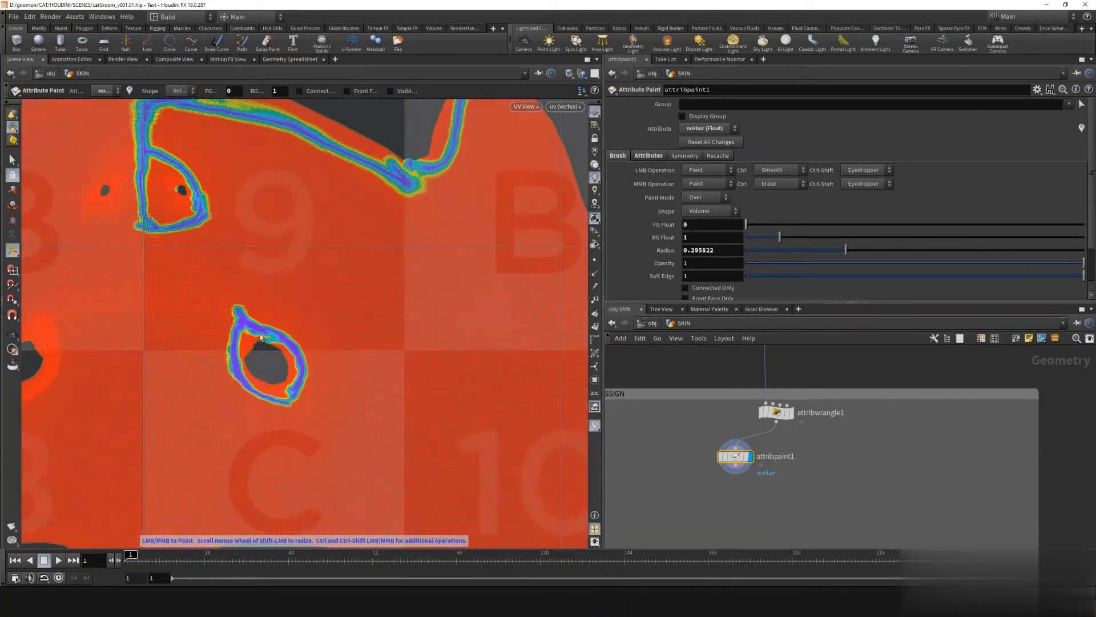
Shrink the brush radius to about 0.005, paint noHair inside the upper corner of the eye outline, and undo the overspilling stroke
{"action": "mouse_move", "coordinate": [259, 334]}
{"action": "left_mouse_down", "text": "shift"}
{"action": "mouse_move", "coordinate": [159, 350]}
{"action": "mouse_move", "coordinate": [177, 352]}
{"action": "left_mouse_up", "text": "shift"}
{"action": "left_click_drag", "start_coordinate": [258, 338], "coordinate": [254, 344]}
{"action": "key", "text": "ctrl+z"}
{"action": "left_click_drag", "start_coordinate": [259, 335], "coordinate": [250, 341]}
{"action": "right_click", "coordinate": [249, 338]}
{"action": "left_click", "coordinate": [235, 338]}
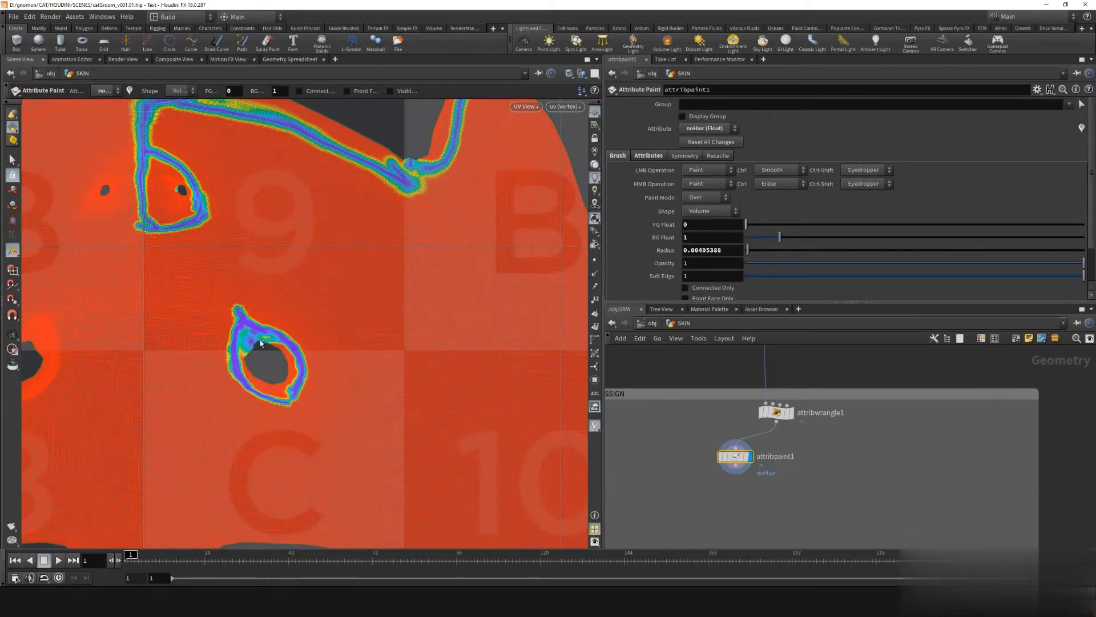
{"action": "left_click_drag", "start_coordinate": [242, 337], "coordinate": [256, 332]}
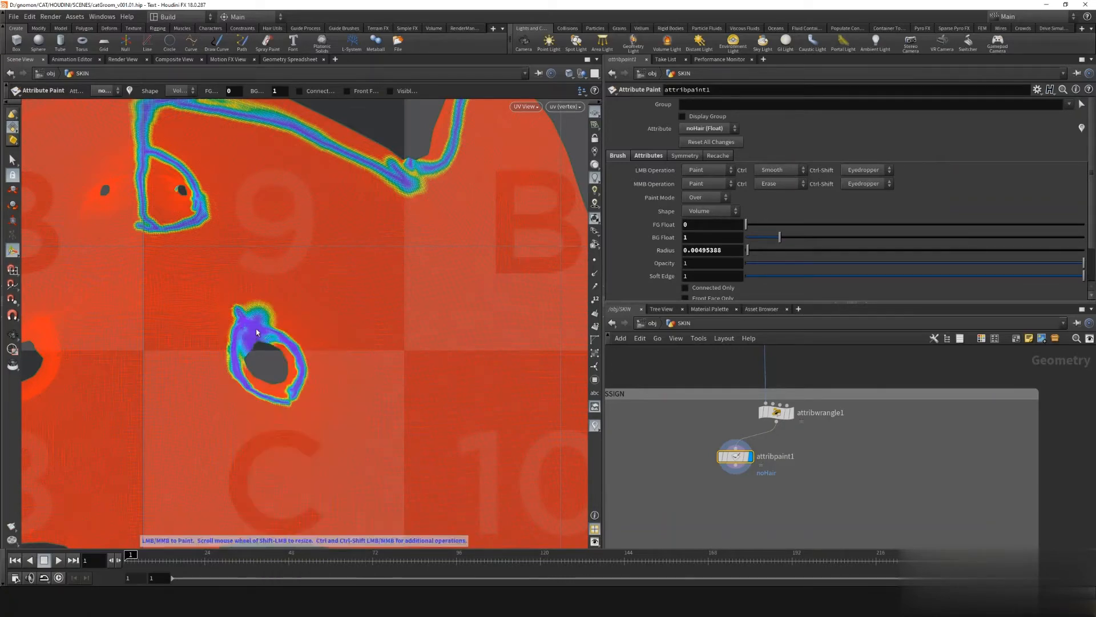
{"action": "key", "text": "ctrl+z"}
Reduce the brush radius to about 0.0037 and fill the band between the eye outline and the eye opening with noHair 0
{"action": "middle_click_drag", "start_coordinate": [172, 380], "coordinate": [264, 352], "text": "alt"}
{"action": "right_click_drag", "start_coordinate": [265, 352], "coordinate": [389, 303], "text": "alt"}
{"action": "left_click_drag", "start_coordinate": [388, 281], "coordinate": [455, 316]}
{"action": "key", "text": "ctrl+z"}
{"action": "scroll", "coordinate": [414, 284], "scroll_direction": "down", "scroll_amount": 3}
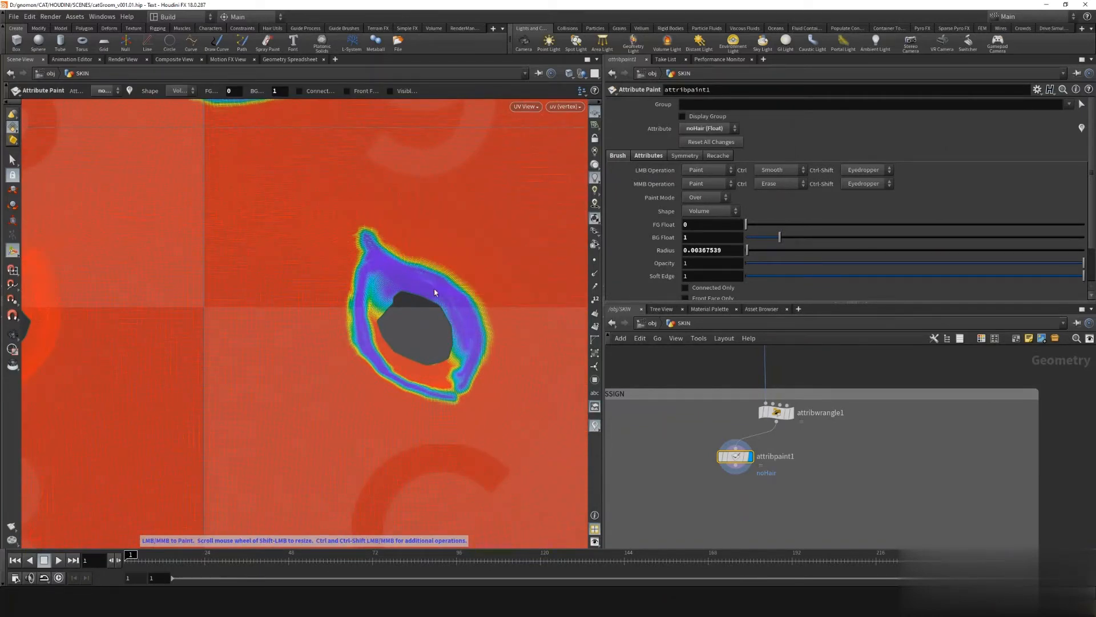
{"action": "mouse_move", "coordinate": [454, 358]}
{"action": "left_mouse_down"}
{"action": "mouse_move", "coordinate": [451, 372]}
{"action": "mouse_move", "coordinate": [380, 359]}
{"action": "mouse_move", "coordinate": [374, 286]}
{"action": "left_mouse_up"}
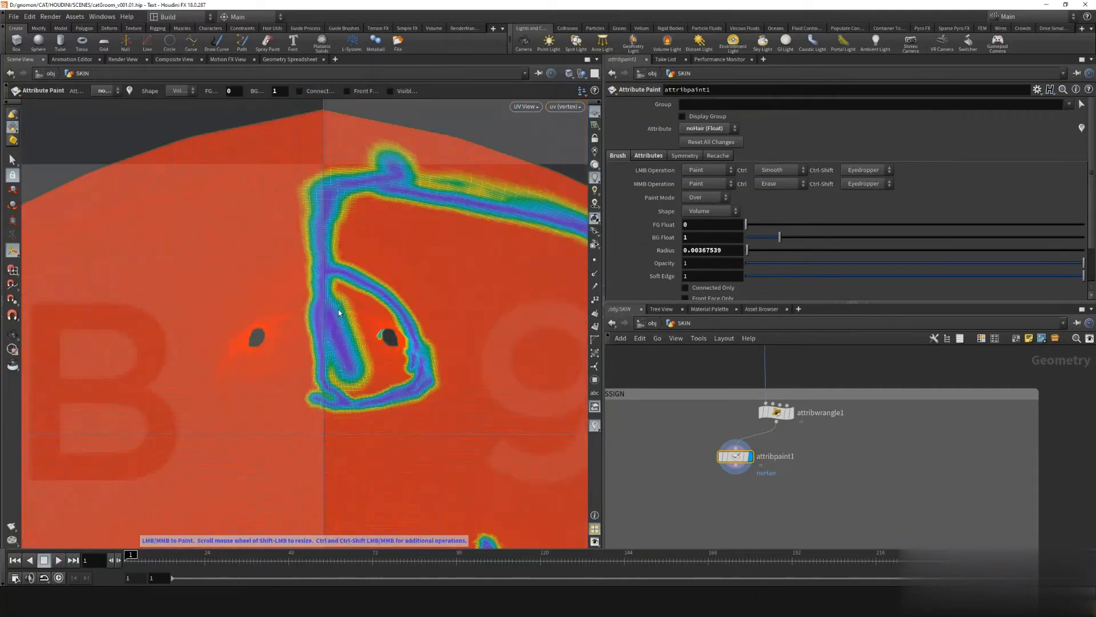
Fill the nose outline and the adjoining outlined UV border with noHair 0, using a Soft Edge of 0.06
{"action": "left_click_drag", "start_coordinate": [338, 309], "coordinate": [377, 366]}
{"action": "scroll", "coordinate": [718, 259], "scroll_direction": "down", "scroll_amount": 3}
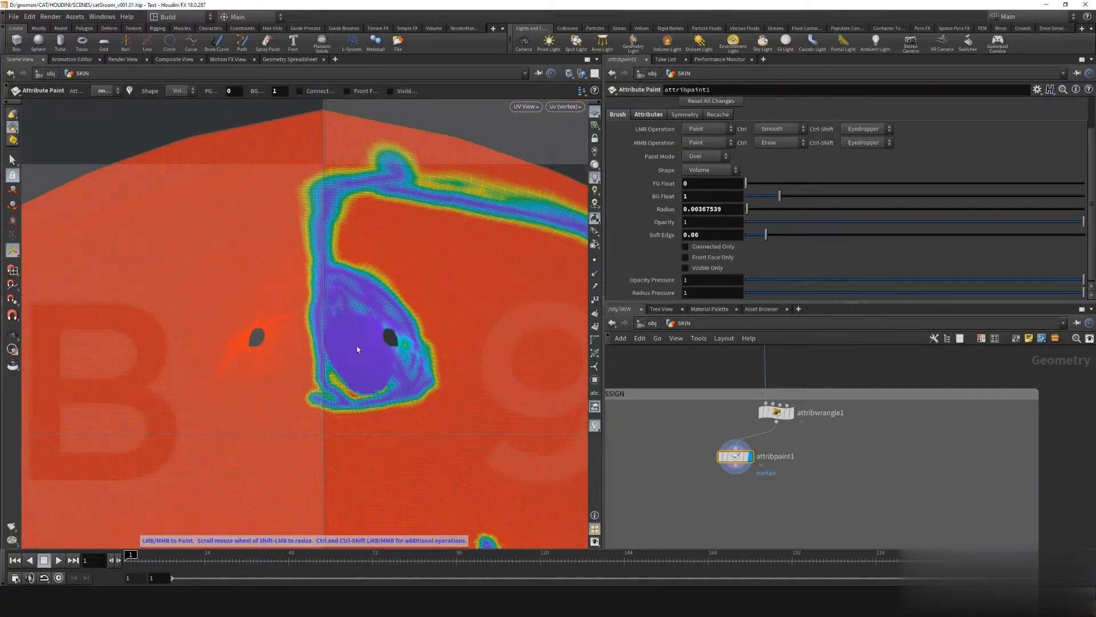
{"action": "left_click_drag", "start_coordinate": [355, 350], "coordinate": [348, 289]}
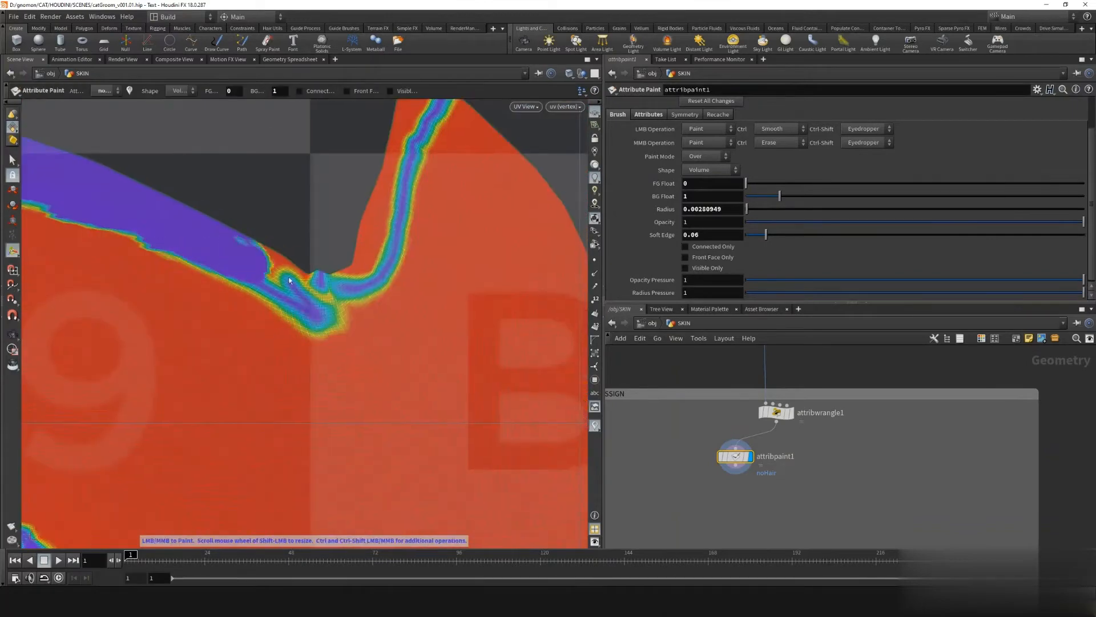
Enlarge the brush radius to about 0.0041 and fill the outlined main pad and four toe pads with noHair 0 in the UV view
{"action": "scroll", "coordinate": [365, 292], "scroll_direction": "up", "scroll_amount": 3}
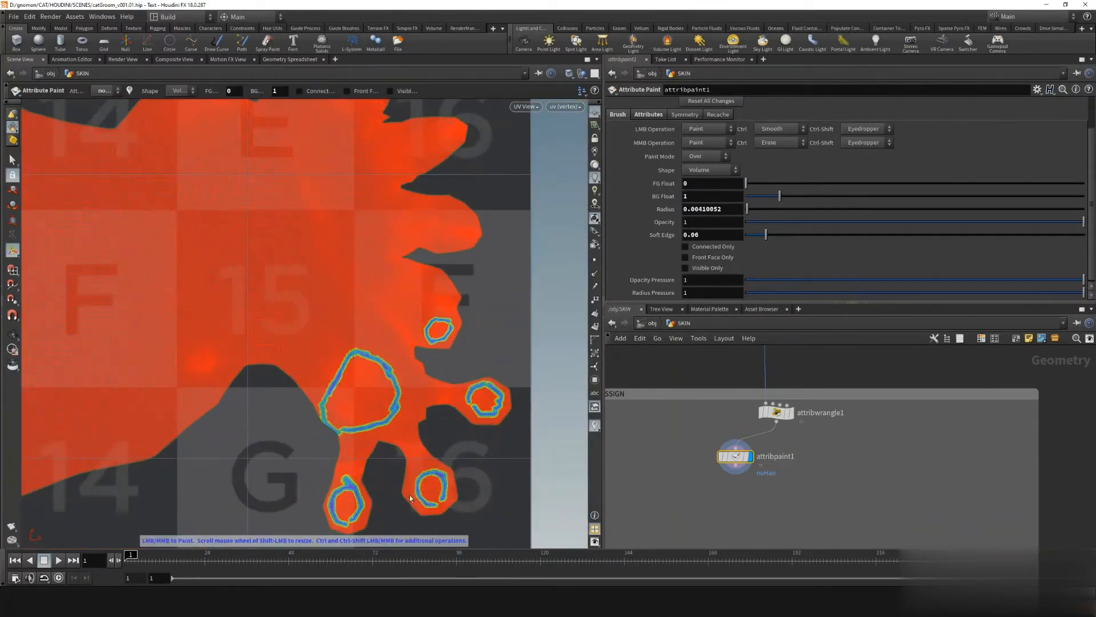
{"action": "left_click", "coordinate": [431, 488]}
{"action": "left_click", "coordinate": [345, 502]}
{"action": "left_click_drag", "start_coordinate": [485, 396], "coordinate": [489, 403]}
{"action": "left_click", "coordinate": [438, 329]}
{"action": "mouse_move", "coordinate": [368, 400]}
{"action": "left_mouse_down"}
{"action": "mouse_move", "coordinate": [364, 374]}
{"action": "mouse_move", "coordinate": [346, 382]}
{"action": "mouse_move", "coordinate": [343, 420]}
{"action": "mouse_move", "coordinate": [334, 415]}
{"action": "left_mouse_up"}
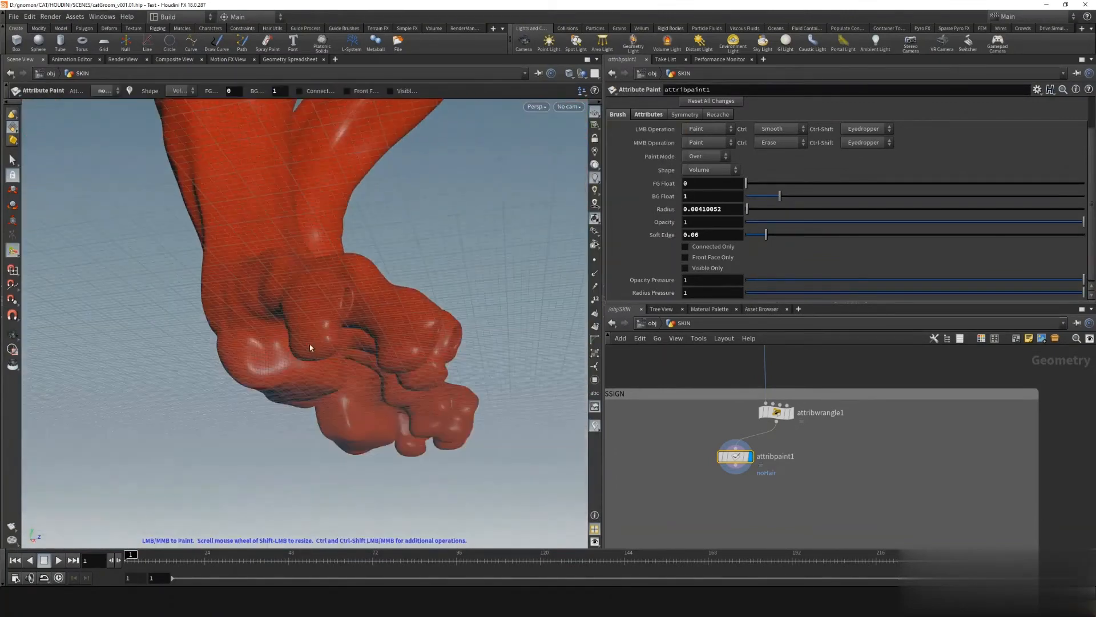
Enlarge the brush radius to about 0.3 and start outlining the pads of another paw on the 3D model with noHair 0
{"action": "scroll", "coordinate": [317, 338], "scroll_direction": "up", "scroll_amount": 5}
{"action": "scroll", "coordinate": [317, 338], "scroll_direction": "down", "scroll_amount": 5}
{"action": "mouse_move", "coordinate": [317, 338]}
{"action": "left_mouse_down", "text": "alt"}
{"action": "mouse_move", "coordinate": [272, 321]}
{"action": "mouse_move", "coordinate": [428, 348]}
{"action": "mouse_move", "coordinate": [276, 256]}
{"action": "mouse_move", "coordinate": [297, 250]}
{"action": "left_mouse_up", "text": "alt"}
{"action": "left_click_drag", "start_coordinate": [228, 312], "coordinate": [202, 312]}
{"action": "left_click_drag", "start_coordinate": [375, 245], "coordinate": [409, 238]}
{"action": "left_click_drag", "start_coordinate": [472, 279], "coordinate": [490, 281]}
{"action": "left_click_drag", "start_coordinate": [490, 281], "coordinate": [313, 243], "text": "alt"}
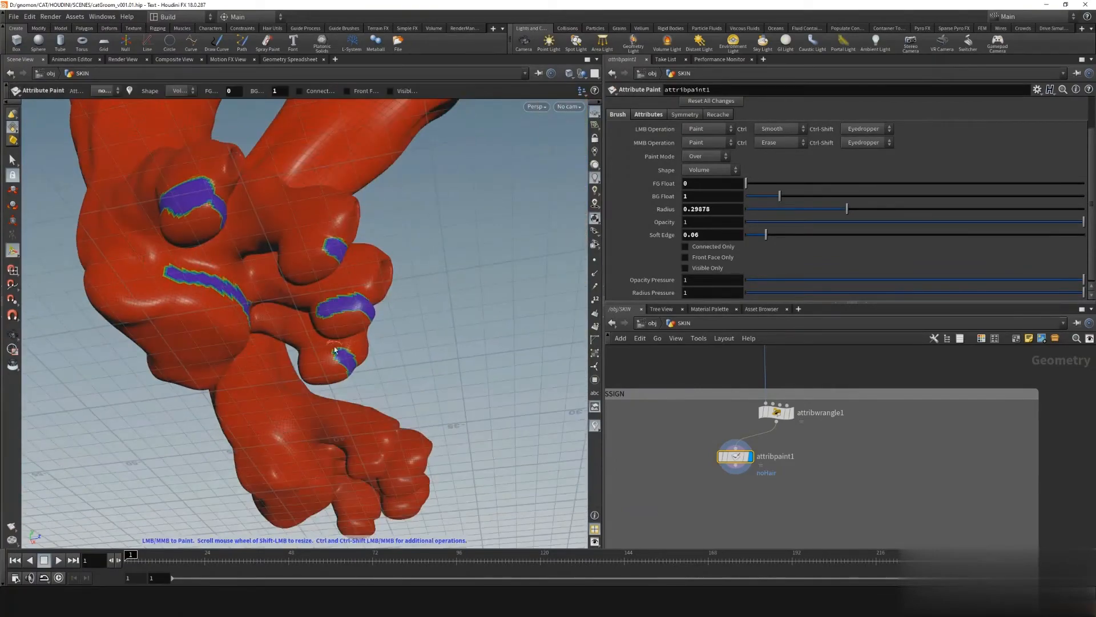
Continue the noHair outlines around the back of the main pad and the remaining sides of the toe pads
{"action": "mouse_move", "coordinate": [323, 349]}
{"action": "left_mouse_down", "text": "alt"}
{"action": "mouse_move", "coordinate": [274, 297]}
{"action": "mouse_move", "coordinate": [361, 252]}
{"action": "mouse_move", "coordinate": [240, 269]}
{"action": "left_mouse_up", "text": "alt"}
{"action": "mouse_move", "coordinate": [239, 268]}
{"action": "left_mouse_down", "text": "alt"}
{"action": "mouse_move", "coordinate": [228, 251]}
{"action": "mouse_move", "coordinate": [251, 342]}
{"action": "left_mouse_up", "text": "alt"}
{"action": "left_click_drag", "start_coordinate": [251, 367], "coordinate": [220, 363]}
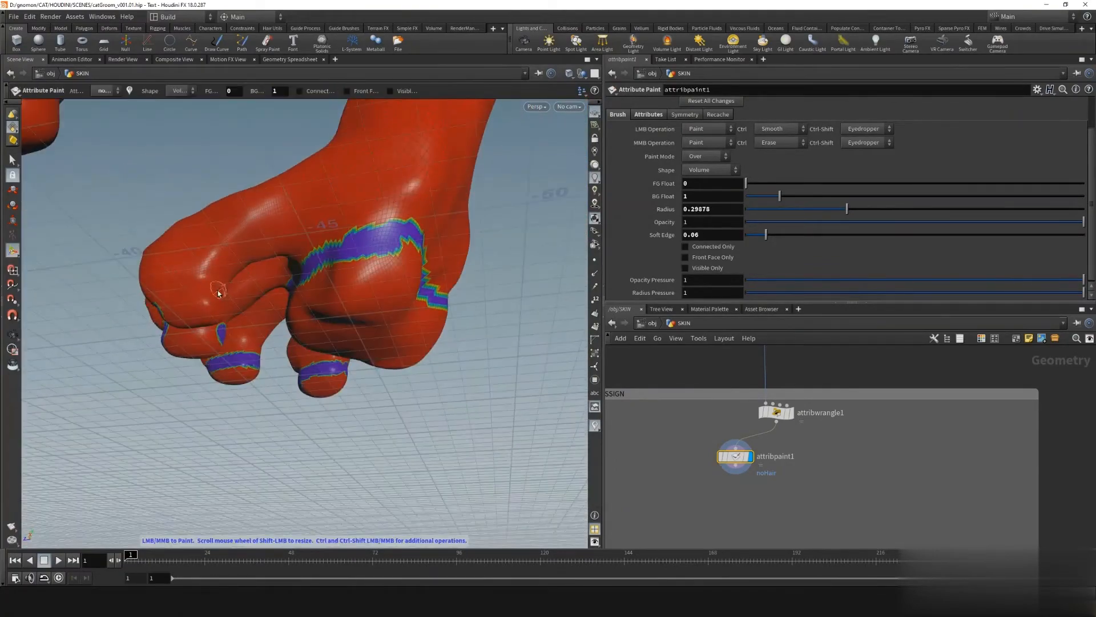
{"action": "left_click_drag", "start_coordinate": [220, 291], "coordinate": [234, 302], "text": "alt"}
{"action": "left_click_drag", "start_coordinate": [235, 303], "coordinate": [171, 323]}
{"action": "right_click_drag", "start_coordinate": [255, 365], "coordinate": [320, 371], "text": "alt"}
{"action": "left_click_drag", "start_coordinate": [319, 371], "coordinate": [384, 378], "text": "alt"}
Return to the UV view, reduce the Volume brush radius to about 0.003, and begin filling the newly outlined main pad
{"action": "left_click", "coordinate": [537, 107]}
{"action": "mouse_move", "coordinate": [551, 118]}
{"action": "left_click", "coordinate": [642, 205]}
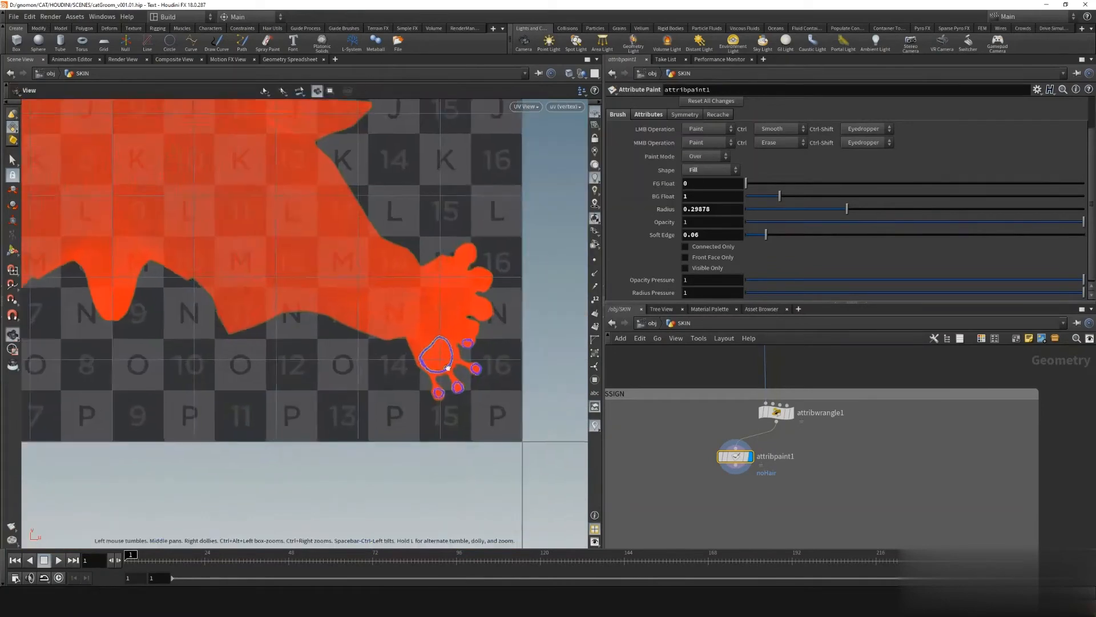
{"action": "scroll", "coordinate": [429, 365], "scroll_direction": "up", "scroll_amount": 10}
{"action": "scroll", "coordinate": [419, 352], "scroll_direction": "down", "scroll_amount": 20}
{"action": "key", "text": "ctrl+z"}
{"action": "scroll", "coordinate": [440, 353], "scroll_direction": "up", "scroll_amount": 3}
{"action": "left_click_drag", "start_coordinate": [444, 352], "coordinate": [427, 361]}
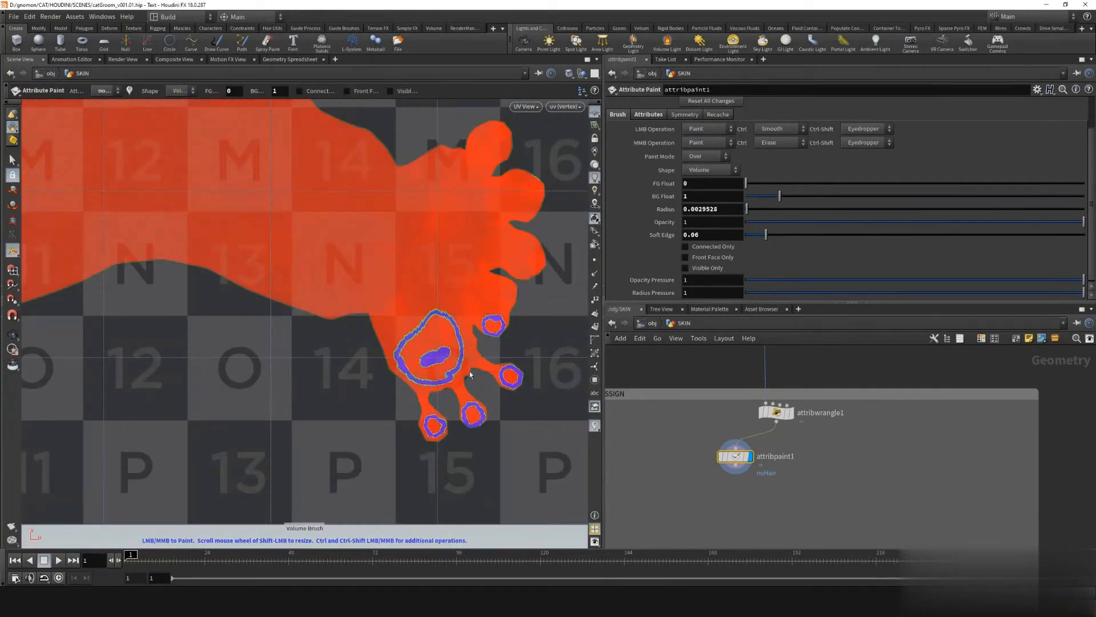
Fill the paw's four outlined toe pads and the rest of its main pad with noHair 0, ending at a radius of about 0.0039
{"action": "right_click_drag", "start_coordinate": [470, 374], "coordinate": [508, 343], "text": "alt"}
{"action": "middle_click_drag", "start_coordinate": [508, 286], "coordinate": [367, 302], "text": "alt"}
{"action": "left_click_drag", "start_coordinate": [367, 269], "coordinate": [384, 279]}
{"action": "left_click_drag", "start_coordinate": [420, 400], "coordinate": [411, 389]}
{"action": "left_click_drag", "start_coordinate": [317, 485], "coordinate": [340, 492]}
{"action": "left_click_drag", "start_coordinate": [219, 503], "coordinate": [240, 522]}
{"action": "mouse_move", "coordinate": [256, 376]}
{"action": "left_mouse_down"}
{"action": "mouse_move", "coordinate": [272, 299]}
{"action": "mouse_move", "coordinate": [165, 359]}
{"action": "mouse_move", "coordinate": [245, 371]}
{"action": "left_mouse_up"}
{"action": "right_click_drag", "start_coordinate": [365, 366], "coordinate": [274, 434], "text": "alt"}
{"action": "middle_click_drag", "start_coordinate": [320, 320], "coordinate": [422, 411], "text": "alt"}
Switch back to the perspective view of the cat's head and enlarge the brush for painting on the 3D surface
{"action": "left_click", "coordinate": [525, 107]}
{"action": "mouse_move", "coordinate": [548, 129]}
{"action": "left_click", "coordinate": [605, 133]}
{"action": "right_click_drag", "start_coordinate": [399, 229], "coordinate": [327, 259], "text": "alt"}
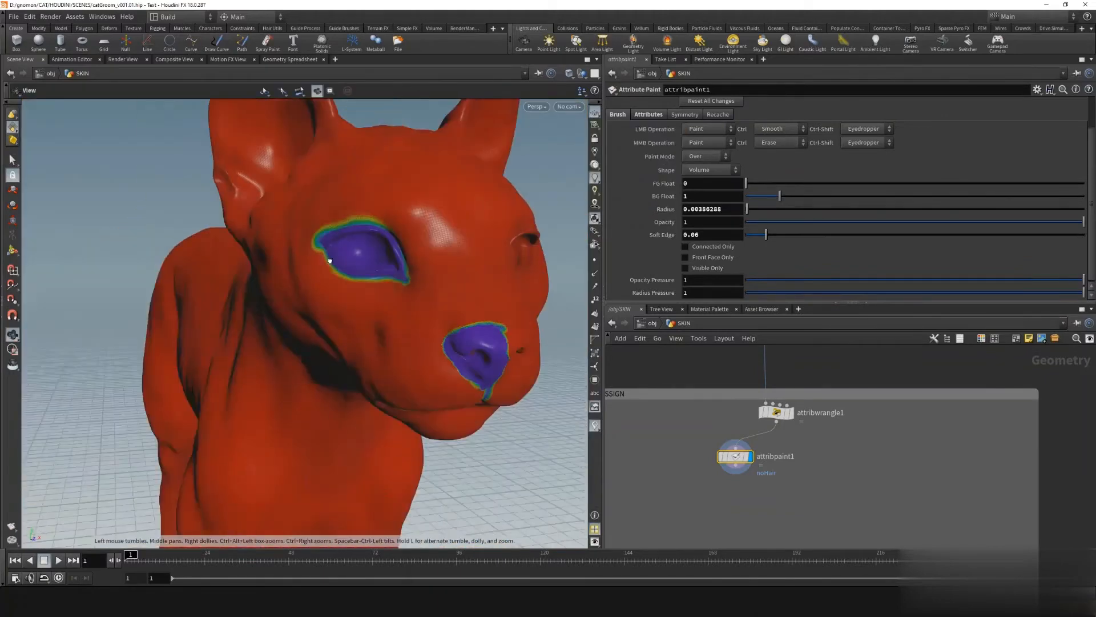
{"action": "left_click_drag", "start_coordinate": [328, 259], "coordinate": [374, 264], "text": "alt"}
{"action": "scroll", "coordinate": [458, 357], "scroll_direction": "up", "scroll_amount": 20}
{"action": "right_click_drag", "start_coordinate": [458, 358], "coordinate": [503, 320], "text": "alt"}
{"action": "scroll", "coordinate": [354, 362], "scroll_direction": "down", "scroll_amount": 3}
Touch up the noHair 0 paint along the border of the eye rim on the 3D model
{"action": "left_click_drag", "start_coordinate": [355, 362], "coordinate": [349, 257], "text": "alt"}
{"action": "mouse_move", "coordinate": [273, 412]}
{"action": "left_mouse_down"}
{"action": "mouse_move", "coordinate": [225, 447]}
{"action": "mouse_move", "coordinate": [257, 396]}
{"action": "left_mouse_up"}
{"action": "scroll", "coordinate": [257, 396], "scroll_direction": "down", "scroll_amount": 4}
{"action": "mouse_move", "coordinate": [251, 374]}
{"action": "left_mouse_down"}
{"action": "mouse_move", "coordinate": [213, 371]}
{"action": "mouse_move", "coordinate": [337, 360]}
{"action": "left_mouse_up"}
{"action": "mouse_move", "coordinate": [366, 328]}
{"action": "left_mouse_down"}
{"action": "mouse_move", "coordinate": [242, 363]}
{"action": "mouse_move", "coordinate": [461, 306]}
{"action": "mouse_move", "coordinate": [380, 355]}
{"action": "left_mouse_up"}
{"action": "left_click_drag", "start_coordinate": [380, 355], "coordinate": [434, 343], "text": "alt"}
Paint noHair back to 1 along the outer border of the eye with a brush radius of about 0.32
{"action": "middle_click_drag", "start_coordinate": [274, 229], "coordinate": [342, 337], "text": "alt"}
{"action": "mouse_move", "coordinate": [342, 252]}
{"action": "middle_mouse_down"}
{"action": "mouse_move", "coordinate": [347, 268]}
{"action": "mouse_move", "coordinate": [216, 260]}
{"action": "middle_mouse_up"}
{"action": "scroll", "coordinate": [288, 239], "scroll_direction": "up", "scroll_amount": 6}
{"action": "mouse_move", "coordinate": [287, 239]}
{"action": "middle_mouse_down"}
{"action": "mouse_move", "coordinate": [211, 255]}
{"action": "mouse_move", "coordinate": [340, 353]}
{"action": "mouse_move", "coordinate": [251, 332]}
{"action": "middle_mouse_up"}
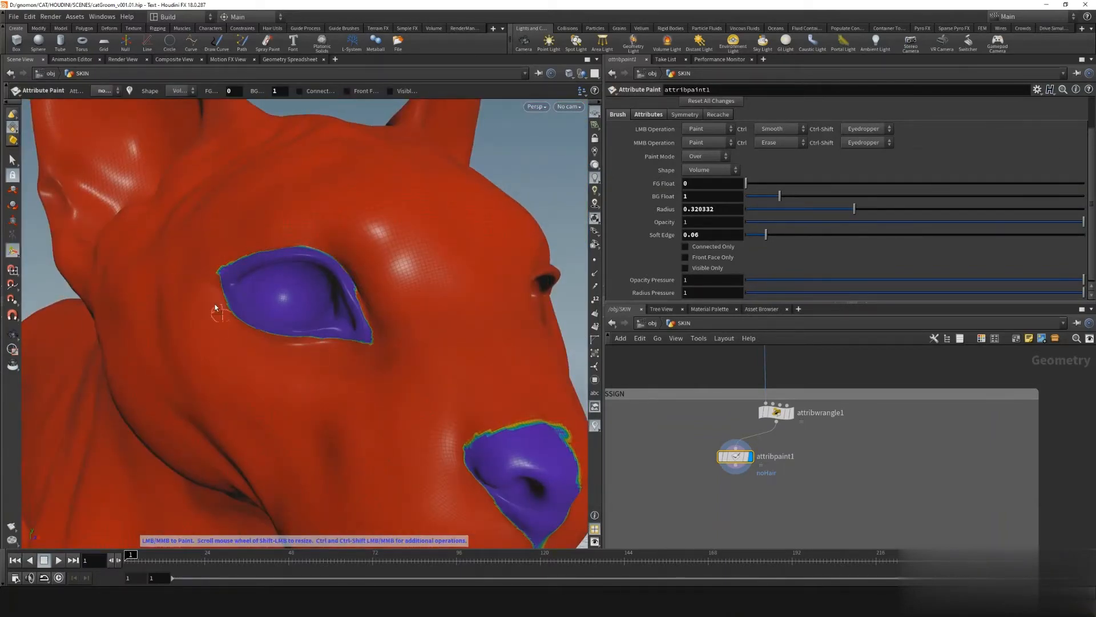
Reduce the brush radius to about 0.18 and paint noHair back to 1 around the lower and corner edges of the eye
{"action": "left_click_drag", "start_coordinate": [214, 304], "coordinate": [246, 322], "text": "alt"}
{"action": "scroll", "coordinate": [304, 335], "scroll_direction": "down", "scroll_amount": 3}
{"action": "middle_click_drag", "start_coordinate": [303, 335], "coordinate": [222, 285]}
{"action": "left_click_drag", "start_coordinate": [327, 346], "coordinate": [248, 337], "text": "alt"}
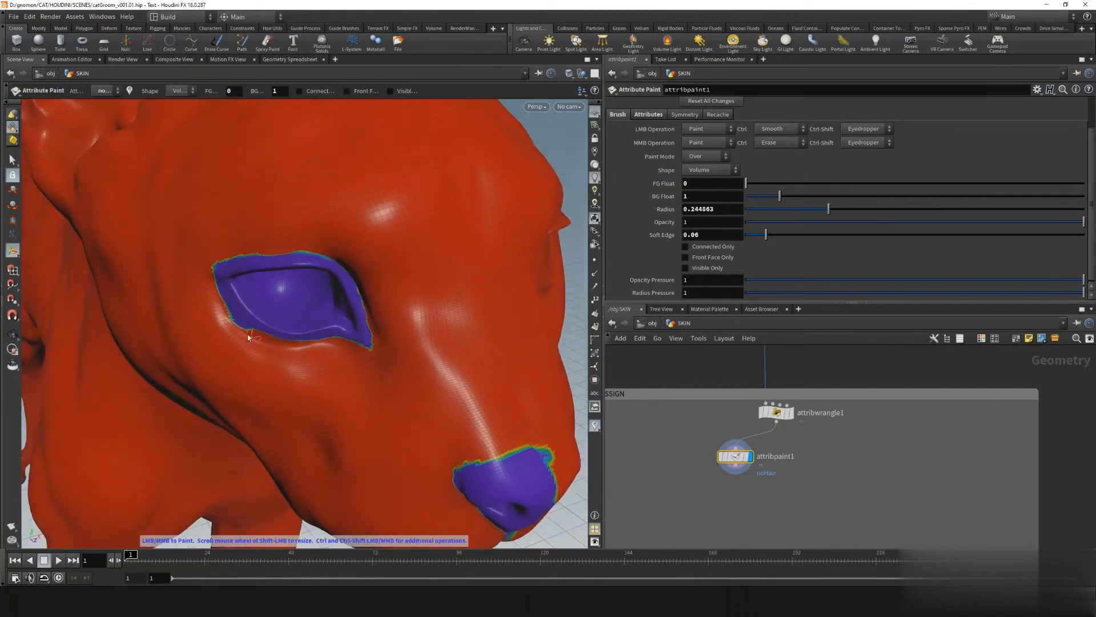
{"action": "left_click_drag", "start_coordinate": [406, 373], "coordinate": [451, 374], "text": "alt"}
{"action": "scroll", "coordinate": [360, 348], "scroll_direction": "down", "scroll_amount": 3}
{"action": "middle_click_drag", "start_coordinate": [357, 345], "coordinate": [365, 353]}
{"action": "left_click_drag", "start_coordinate": [385, 357], "coordinate": [336, 355], "text": "alt"}
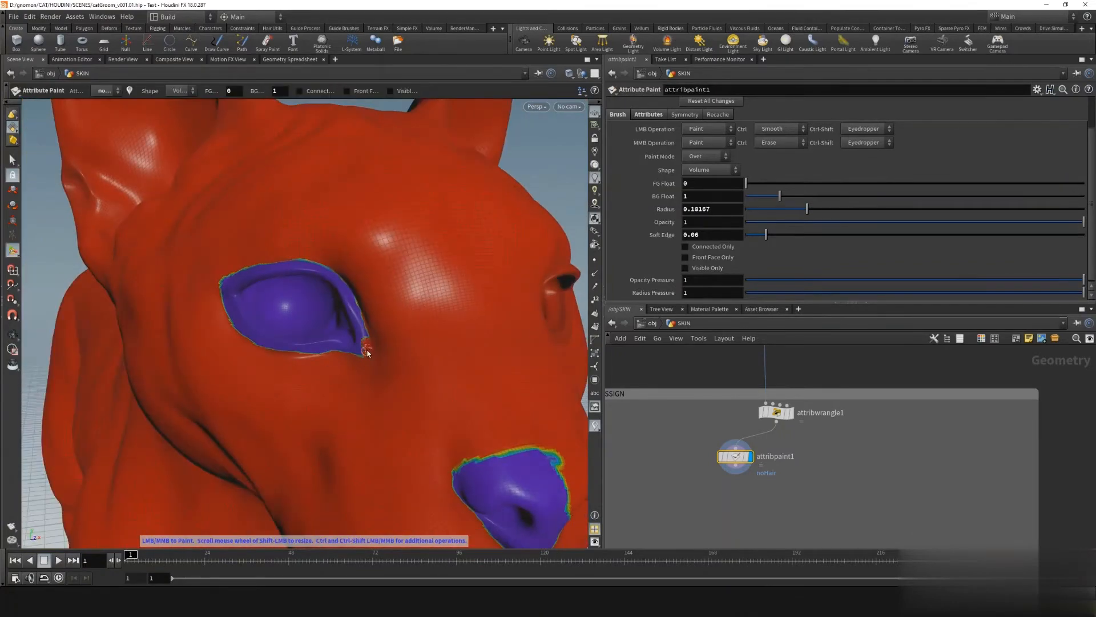
Trim the noHair border at the eye's inner corner back to 1 and check the painted head from farther away
{"action": "middle_click_drag", "start_coordinate": [367, 351], "coordinate": [369, 344]}
{"action": "left_click_drag", "start_coordinate": [440, 400], "coordinate": [399, 368], "text": "alt"}
{"action": "right_click_drag", "start_coordinate": [400, 368], "coordinate": [362, 341], "text": "alt"}
{"action": "middle_click_drag", "start_coordinate": [361, 340], "coordinate": [355, 343]}
{"action": "right_click_drag", "start_coordinate": [355, 343], "coordinate": [367, 376], "text": "alt"}
{"action": "mouse_move", "coordinate": [367, 377]}
{"action": "left_mouse_down", "text": "alt"}
{"action": "mouse_move", "coordinate": [337, 345]}
{"action": "mouse_move", "coordinate": [364, 356]}
{"action": "left_mouse_up", "text": "alt"}
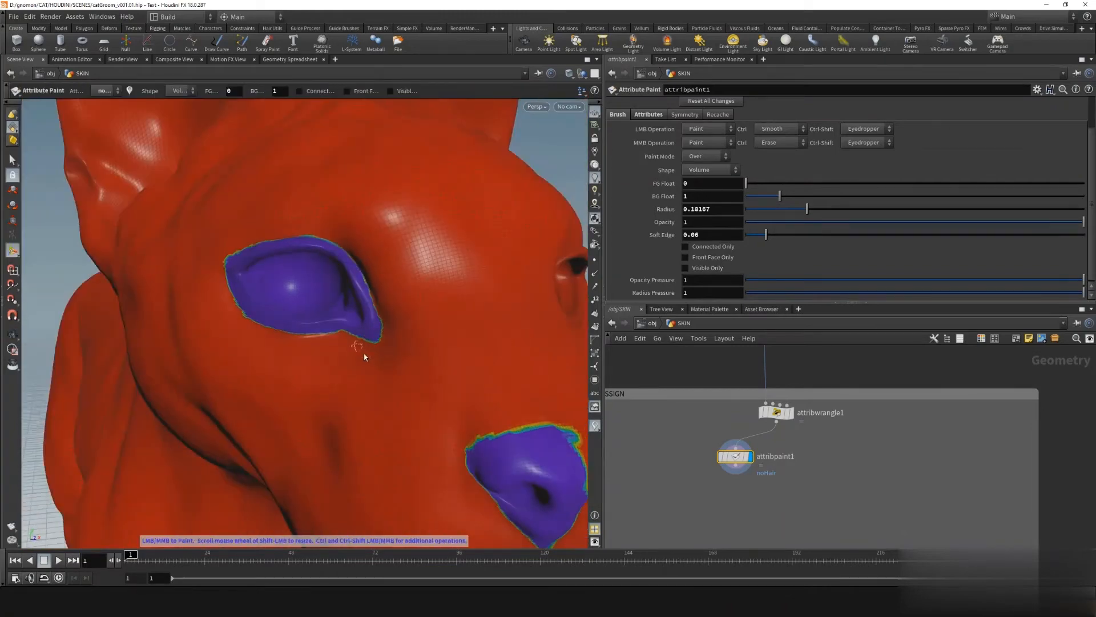
{"action": "right_click_drag", "start_coordinate": [365, 356], "coordinate": [231, 318], "text": "alt"}
{"action": "left_click_drag", "start_coordinate": [230, 318], "coordinate": [361, 342], "text": "alt"}
{"action": "right_click_drag", "start_coordinate": [394, 320], "coordinate": [482, 352], "text": "alt"}
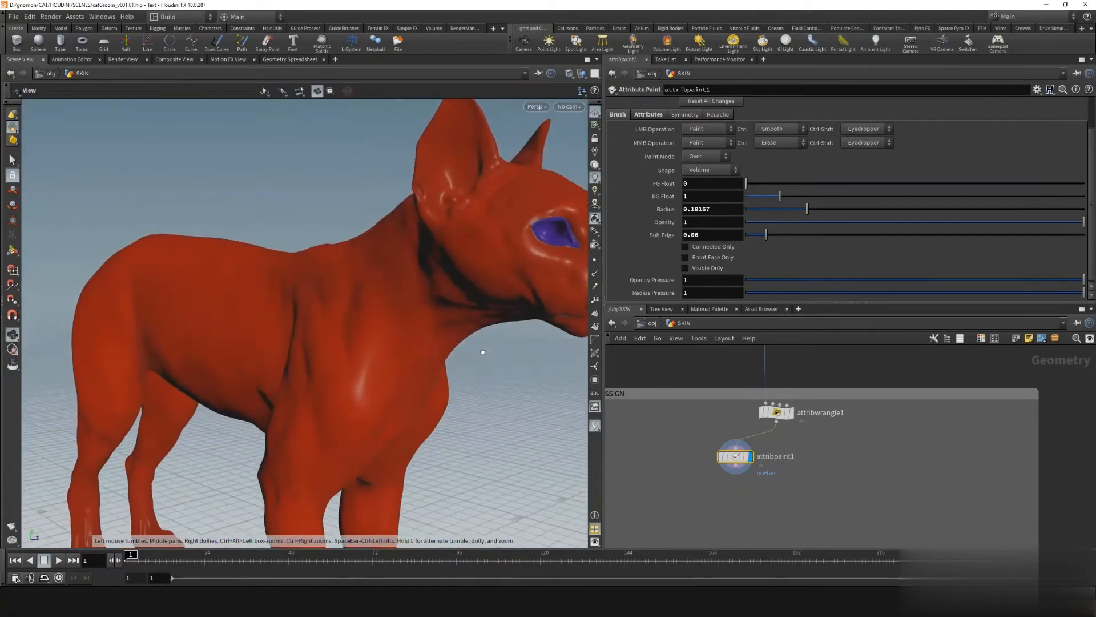
{"action": "middle_click_drag", "start_coordinate": [482, 353], "coordinate": [291, 228], "text": "alt"}
{"action": "right_click_drag", "start_coordinate": [291, 228], "coordinate": [374, 251], "text": "alt"}
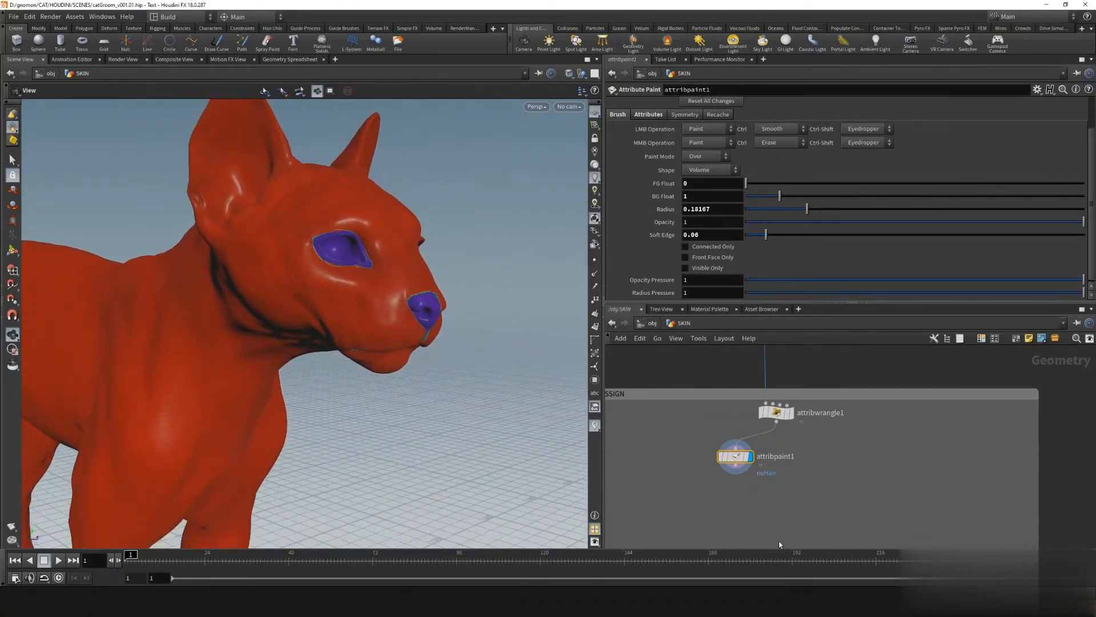
Add an Attribute Blur node below attribpaint1 and connect the paint node's output to its first input
{"action": "middle_click_drag", "start_coordinate": [724, 526], "coordinate": [714, 465]}
{"action": "key", "text": "Tab"}
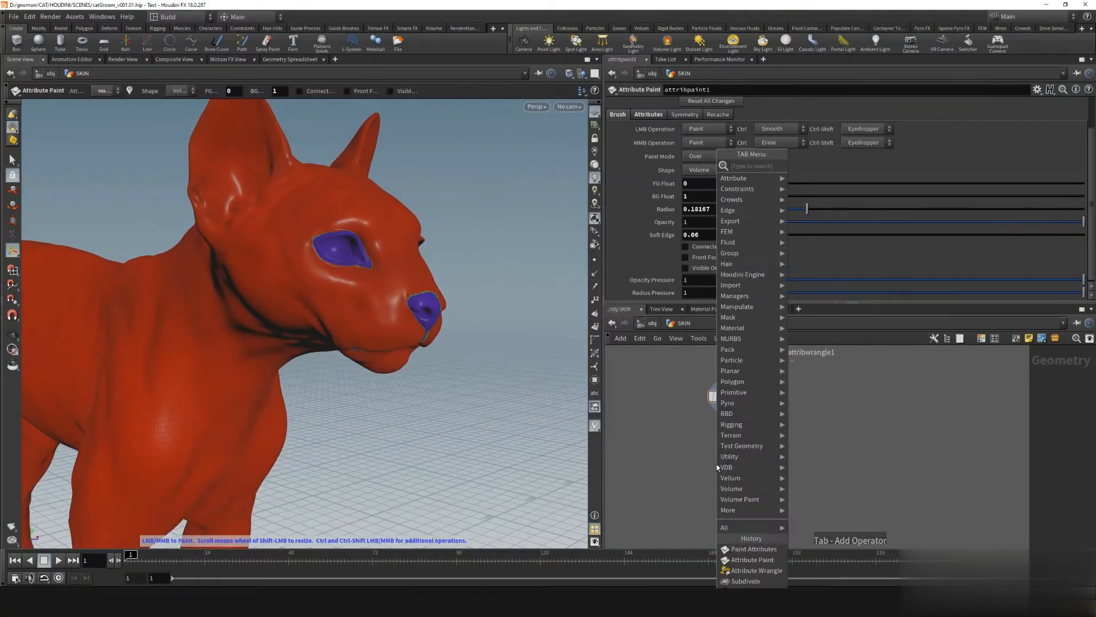
{"action": "type", "text": "attr blur"}
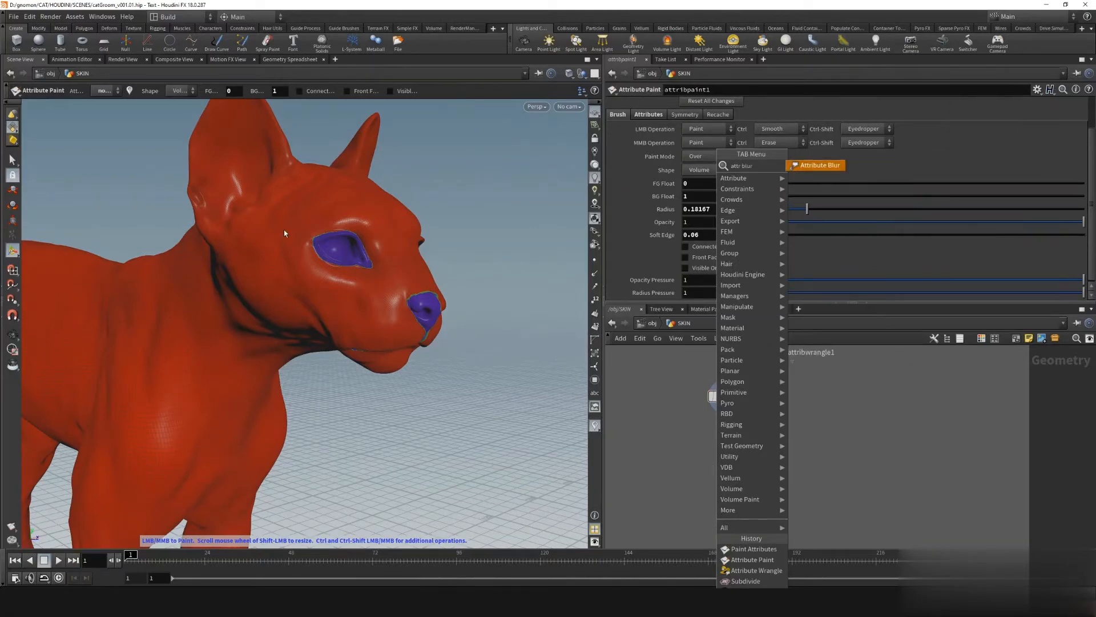
{"action": "key", "text": "Escape"}
{"action": "left_click", "coordinate": [730, 466]}
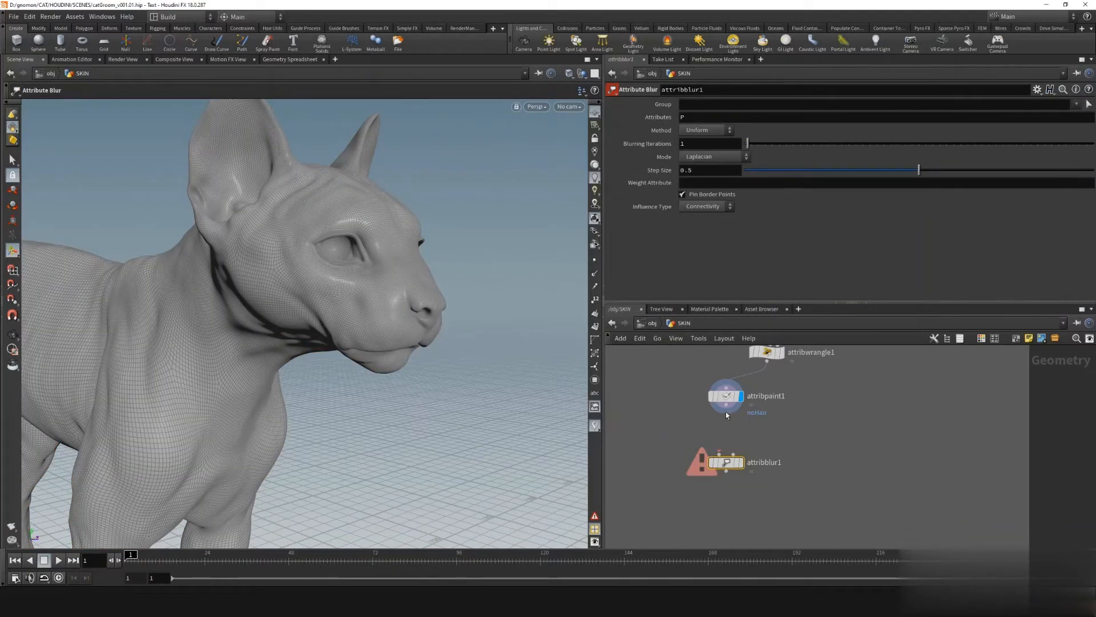
{"action": "left_click_drag", "start_coordinate": [726, 407], "coordinate": [736, 455]}
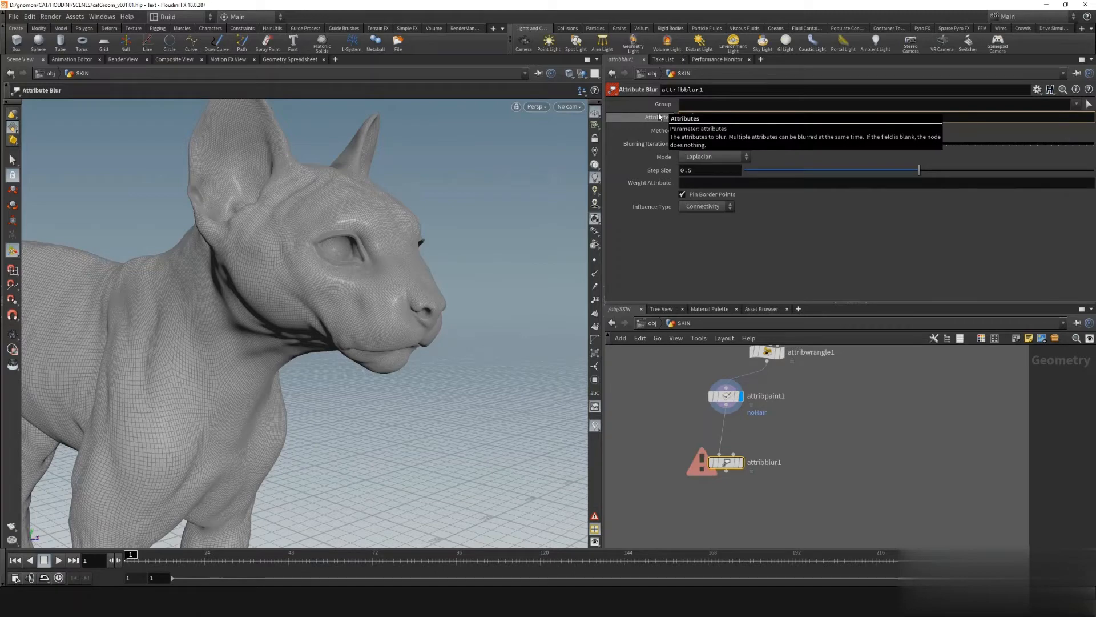
Set the blur node's Attributes to noHair and make it the displayed node
{"action": "type", "text": "noHair"}
{"action": "key", "text": "Return"}
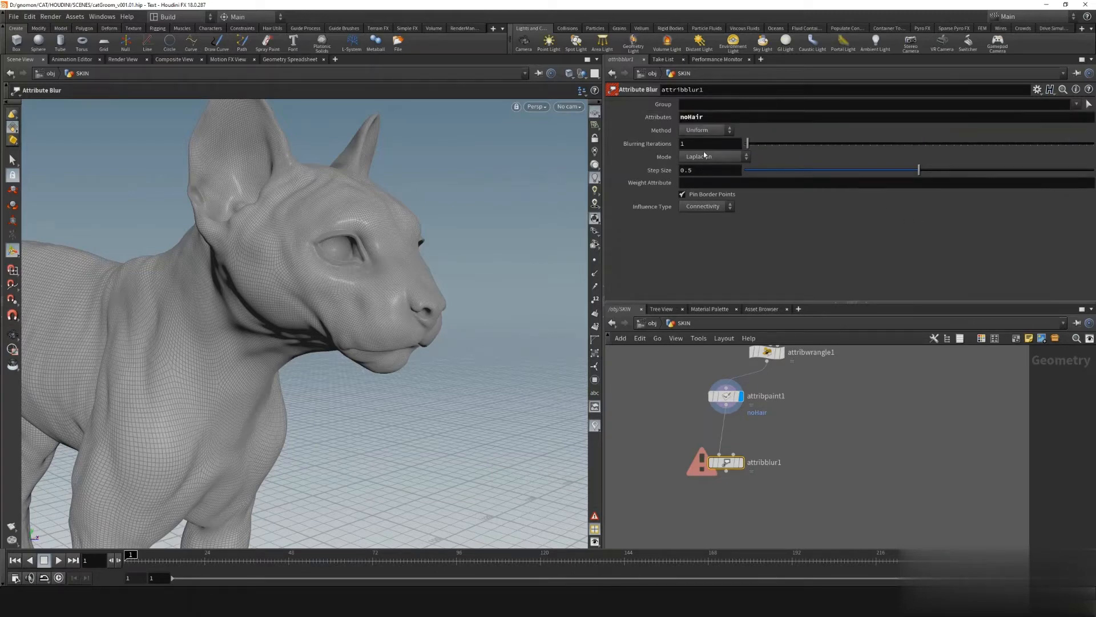
{"action": "left_click", "coordinate": [742, 462]}
Add a Color node wired after attribblur1 and set its Color Type to Ramp from Attribute
{"action": "left_click", "coordinate": [725, 478]}
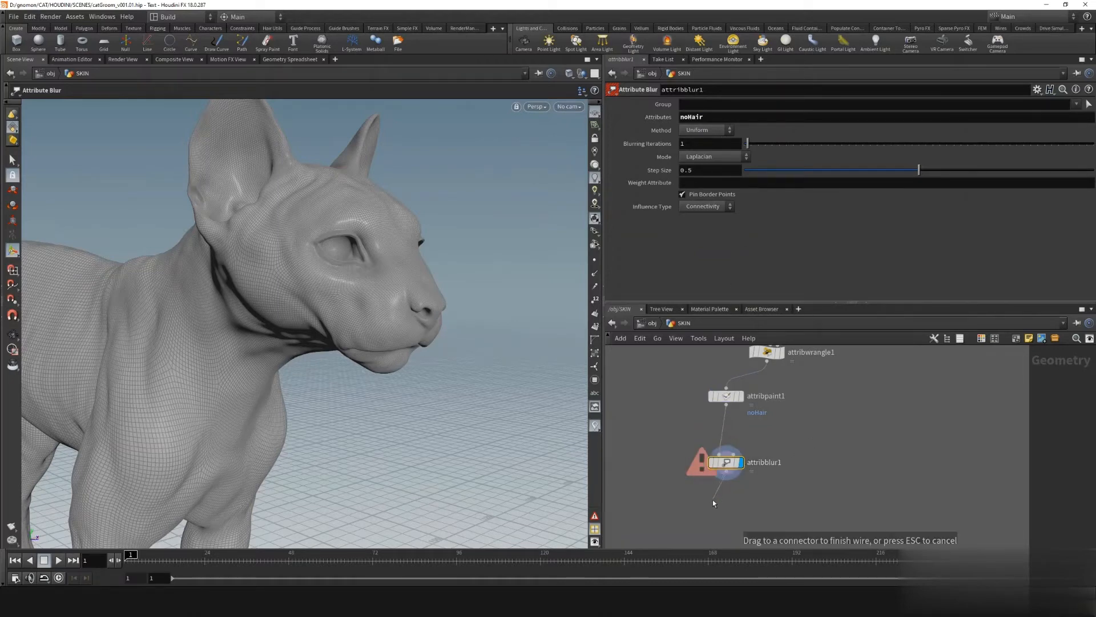
{"action": "key", "text": "Tab"}
{"action": "type", "text": "col"}
{"action": "key", "text": "Return"}
{"action": "left_click", "coordinate": [717, 496]}
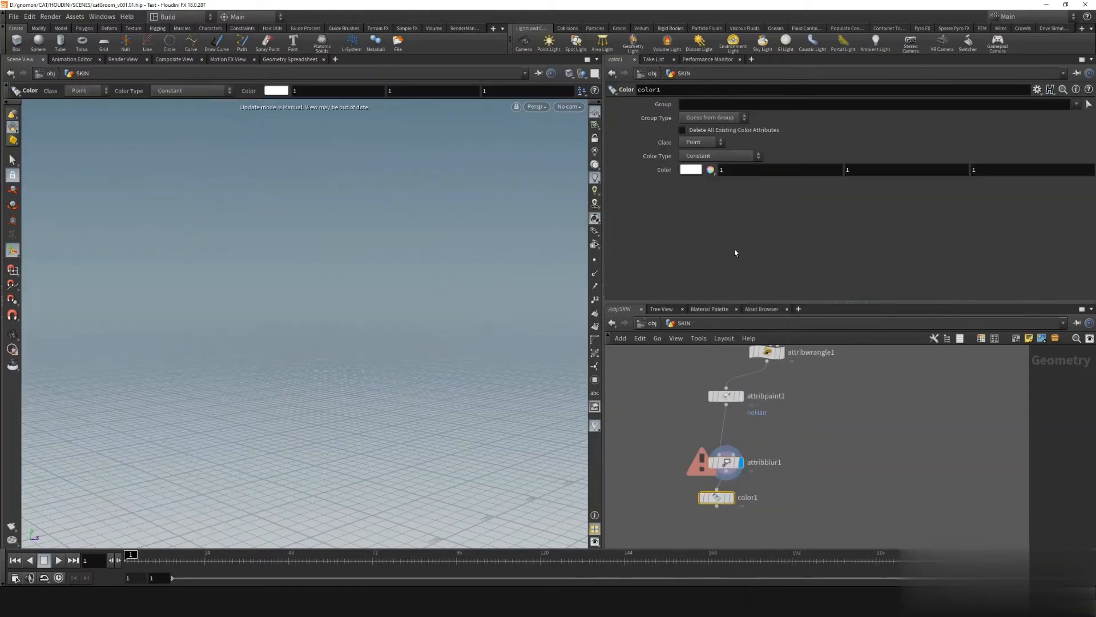
{"action": "left_click", "coordinate": [721, 155]}
{"action": "left_click", "coordinate": [725, 209]}
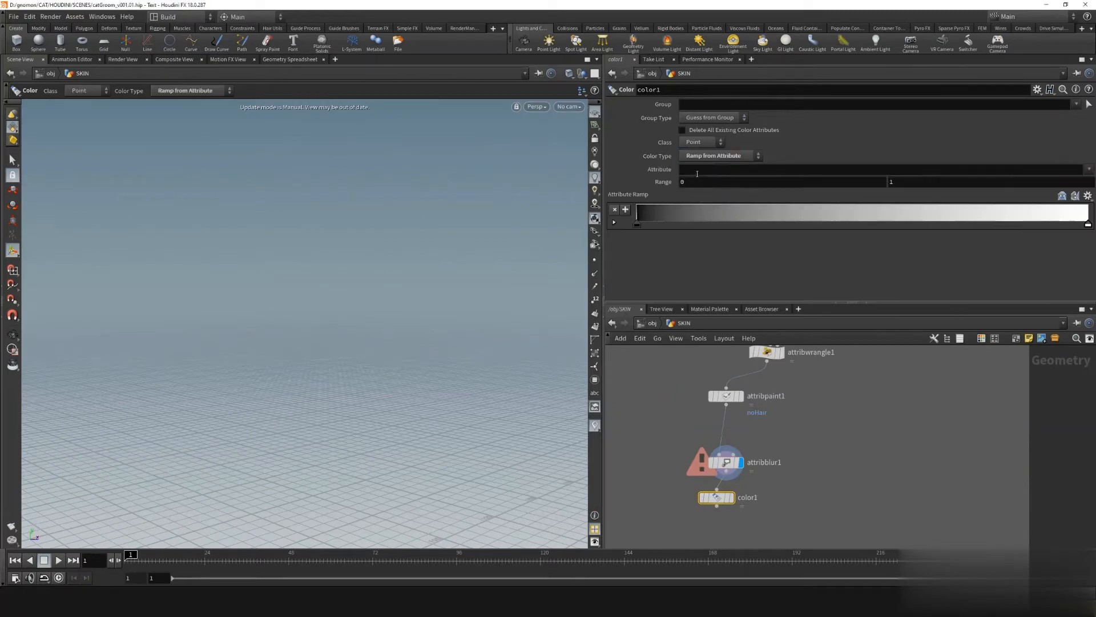
Set the Color node's ramp Attribute to noHair, make it the displayed node and view the mask on the cat
{"action": "type", "text": "noHair"}
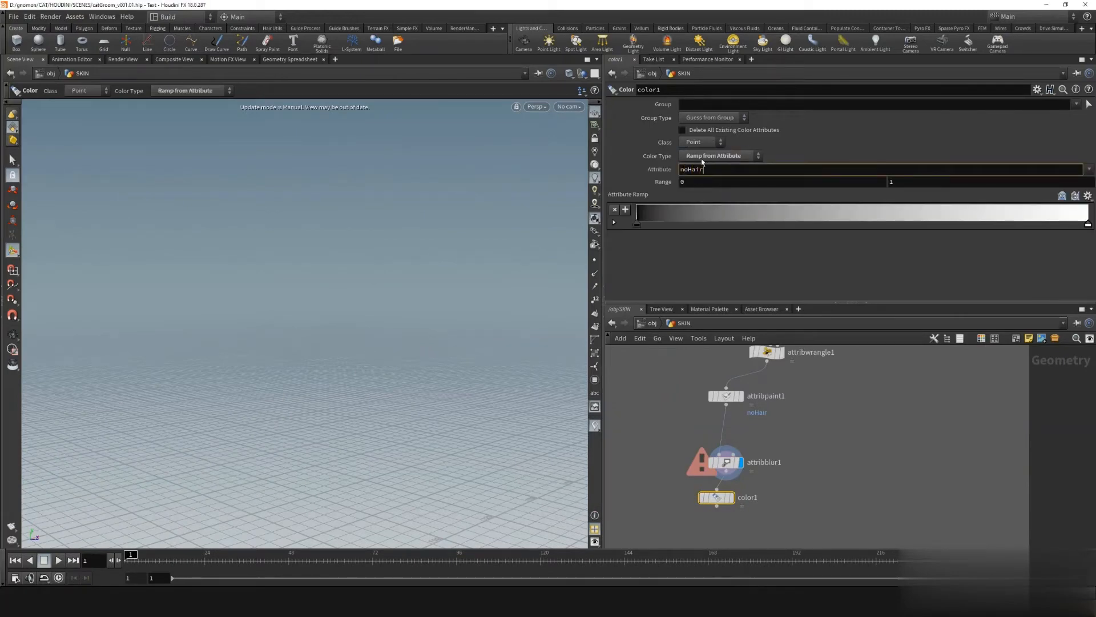
{"action": "key", "text": "Return"}
{"action": "left_click", "coordinate": [731, 497]}
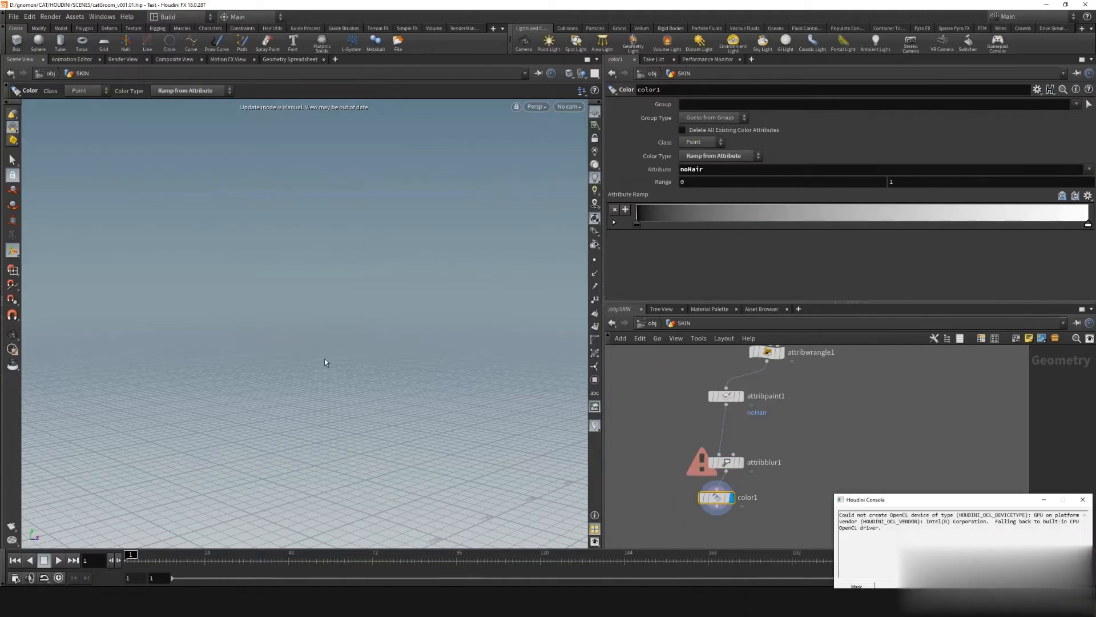
{"action": "left_click", "coordinate": [189, 286]}
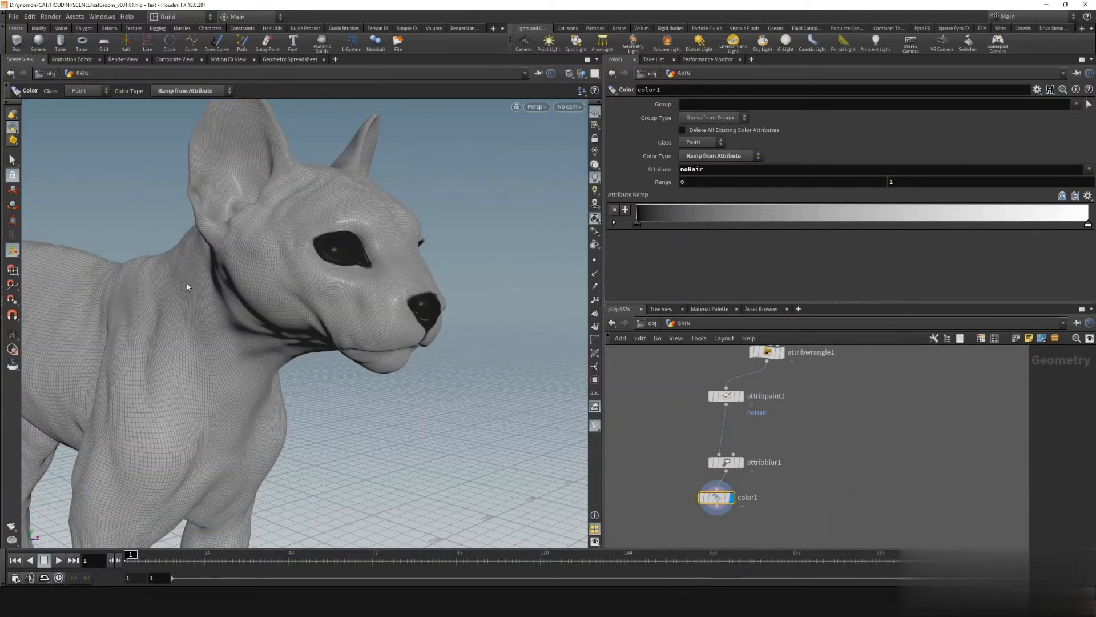
{"action": "left_click_drag", "start_coordinate": [380, 332], "coordinate": [343, 337], "text": "alt"}
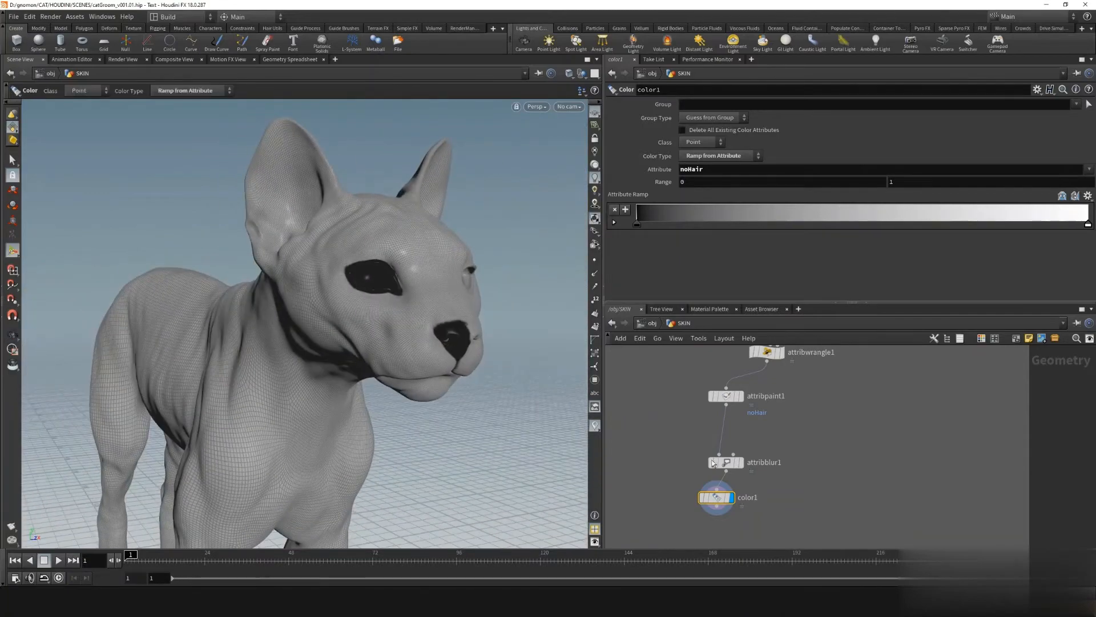
Set attribblur1's Blurring Iterations to 26 and Step Size to 0.147 to soften the mask borders on the head
{"action": "left_click", "coordinate": [726, 462]}
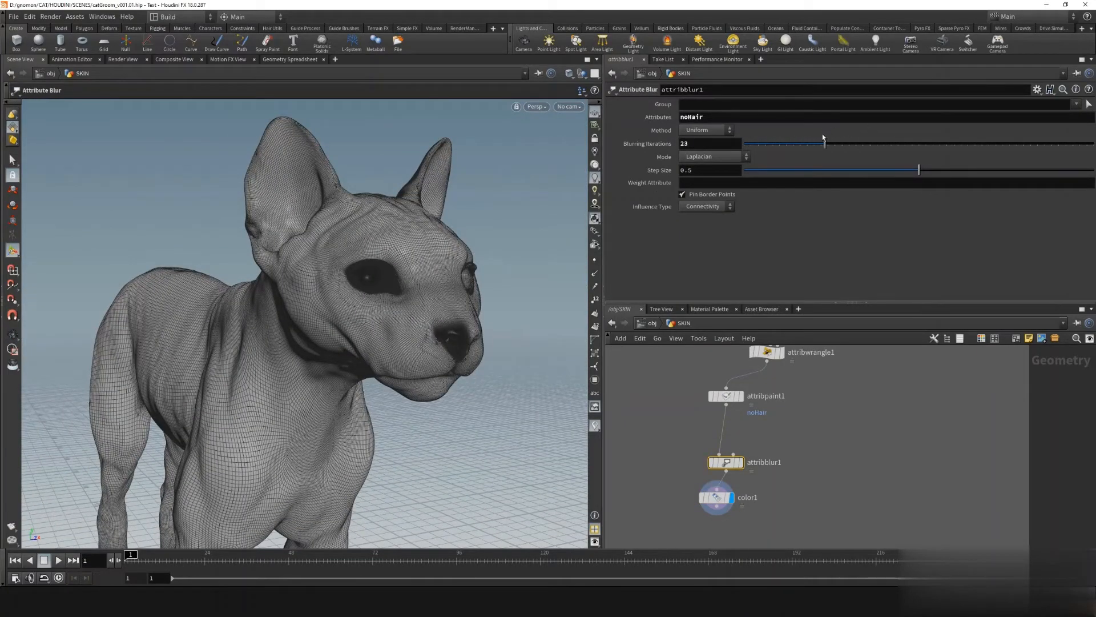
{"action": "left_click", "coordinate": [667, 467]}
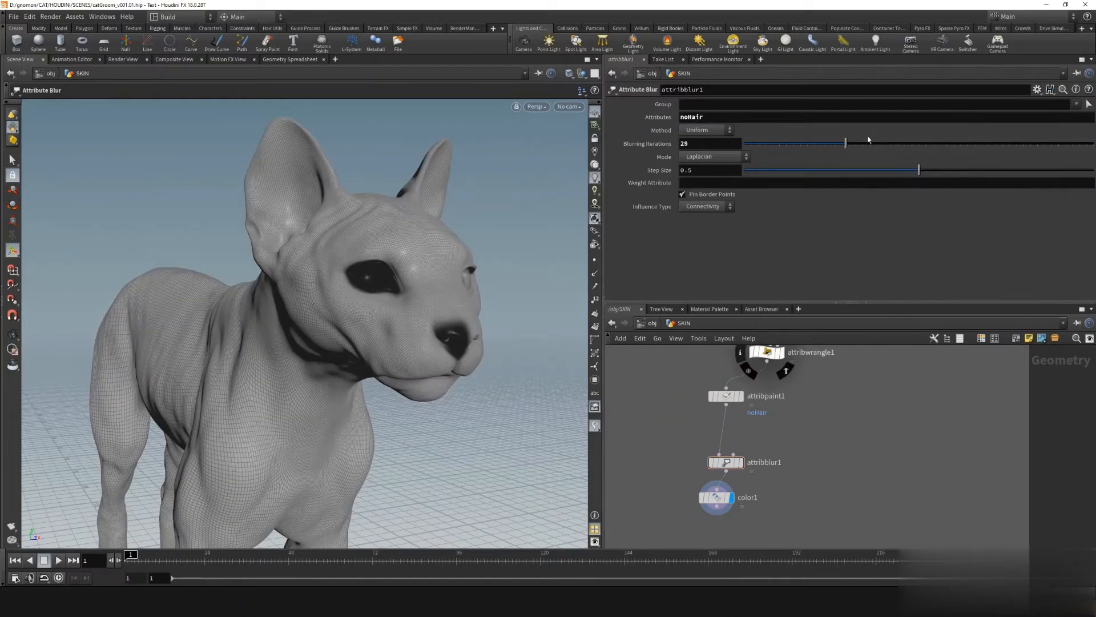
{"action": "mouse_move", "coordinate": [791, 137]}
{"action": "left_mouse_down"}
{"action": "mouse_move", "coordinate": [778, 139]}
{"action": "mouse_move", "coordinate": [817, 142]}
{"action": "left_mouse_up"}
{"action": "left_click_drag", "start_coordinate": [858, 171], "coordinate": [746, 171]}
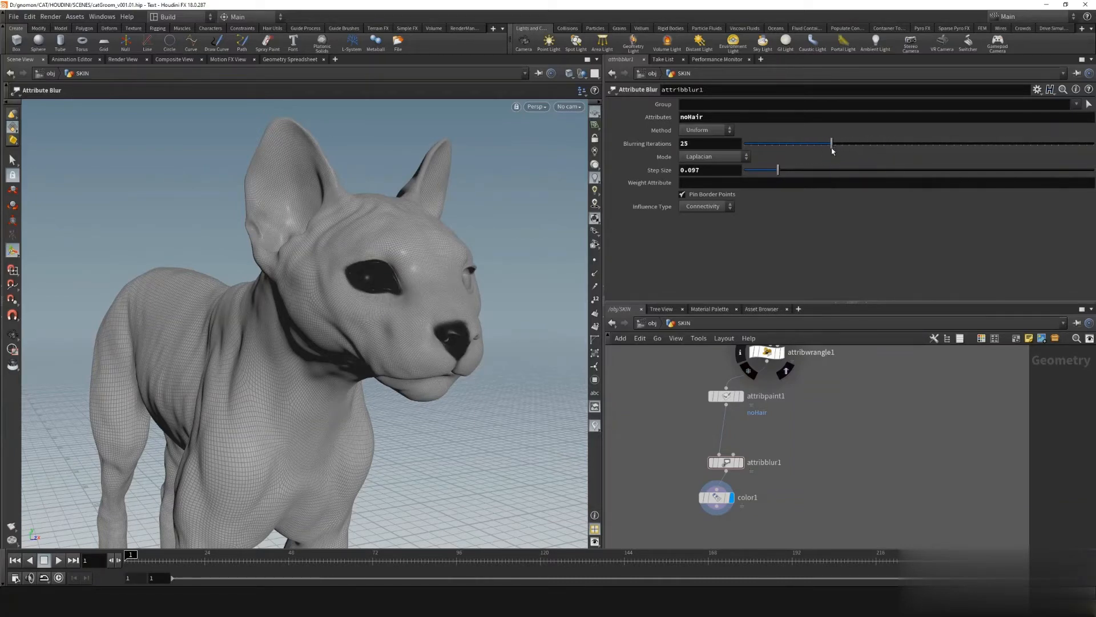
{"action": "mouse_move", "coordinate": [777, 174]}
{"action": "left_mouse_down"}
{"action": "mouse_move", "coordinate": [748, 170]}
{"action": "mouse_move", "coordinate": [806, 170]}
{"action": "left_mouse_up"}
{"action": "key", "text": "Escape"}
{"action": "left_click_drag", "start_coordinate": [324, 445], "coordinate": [398, 341]}
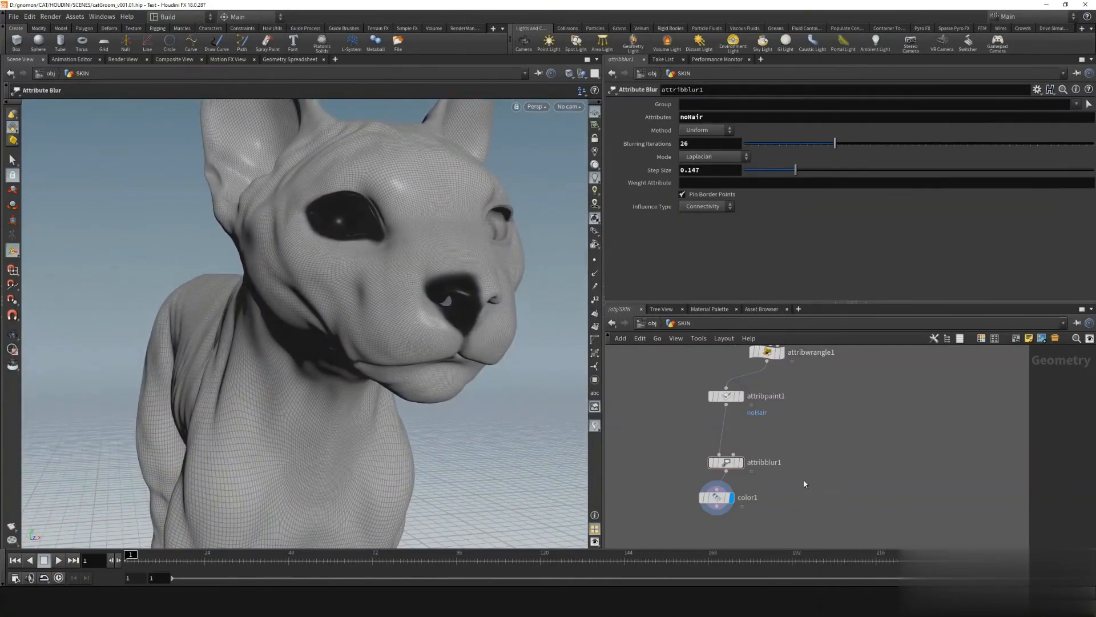
Add an Attribute Mirror node beside the wire between the paint and blur nodes
{"action": "middle_click_drag", "start_coordinate": [803, 482], "coordinate": [785, 520]}
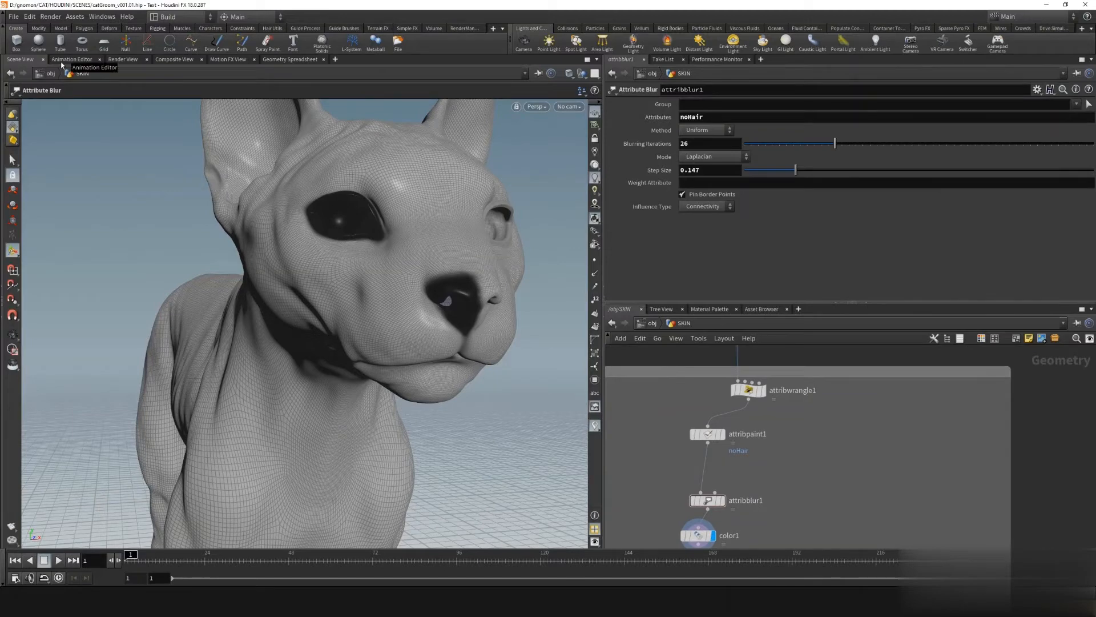
{"action": "middle_click_drag", "start_coordinate": [670, 483], "coordinate": [671, 452]}
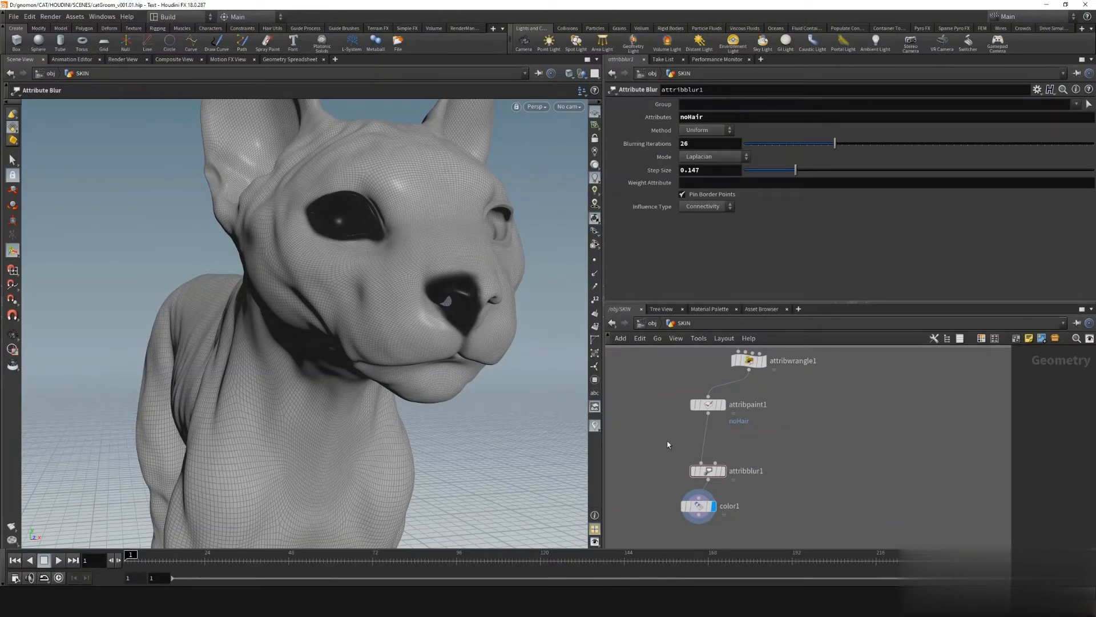
{"action": "key", "text": "Tab"}
{"action": "type", "text": "attribmi"}
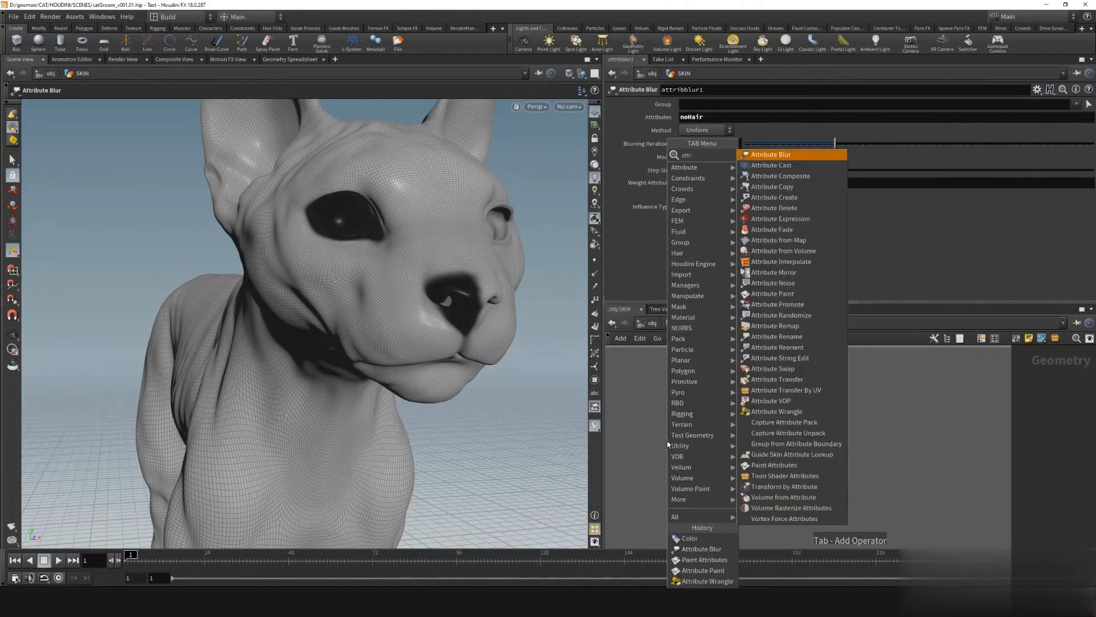
{"action": "key", "text": "Return"}
{"action": "left_click", "coordinate": [668, 443]}
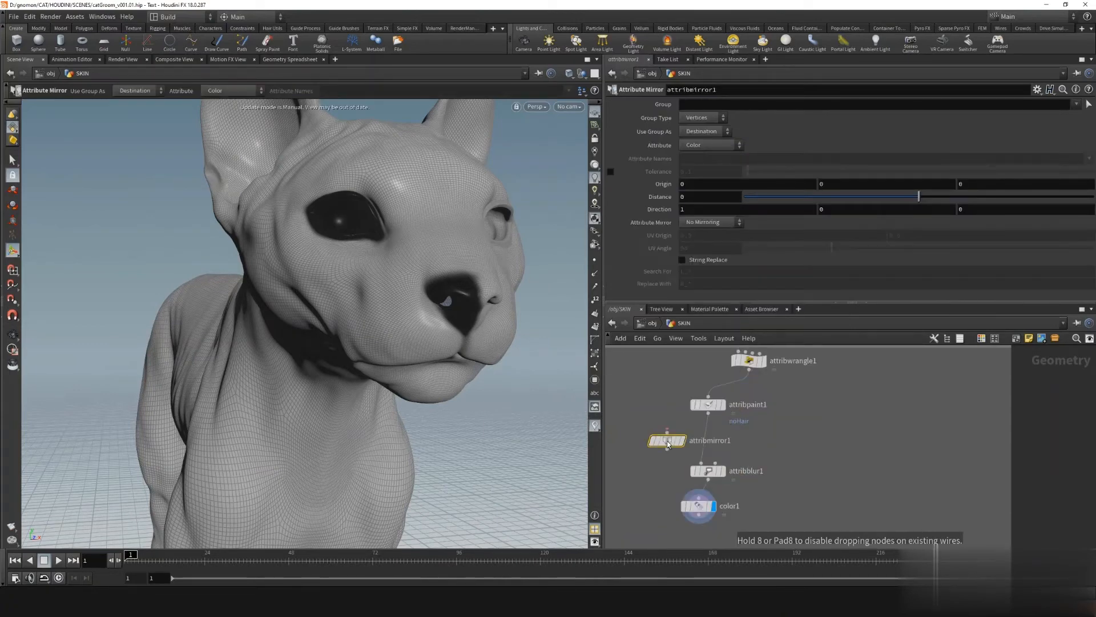
Set the mirror node's Group Type to Points, Attribute to Other Attributes and Attribute Names to noHair
{"action": "left_click", "coordinate": [698, 135]}
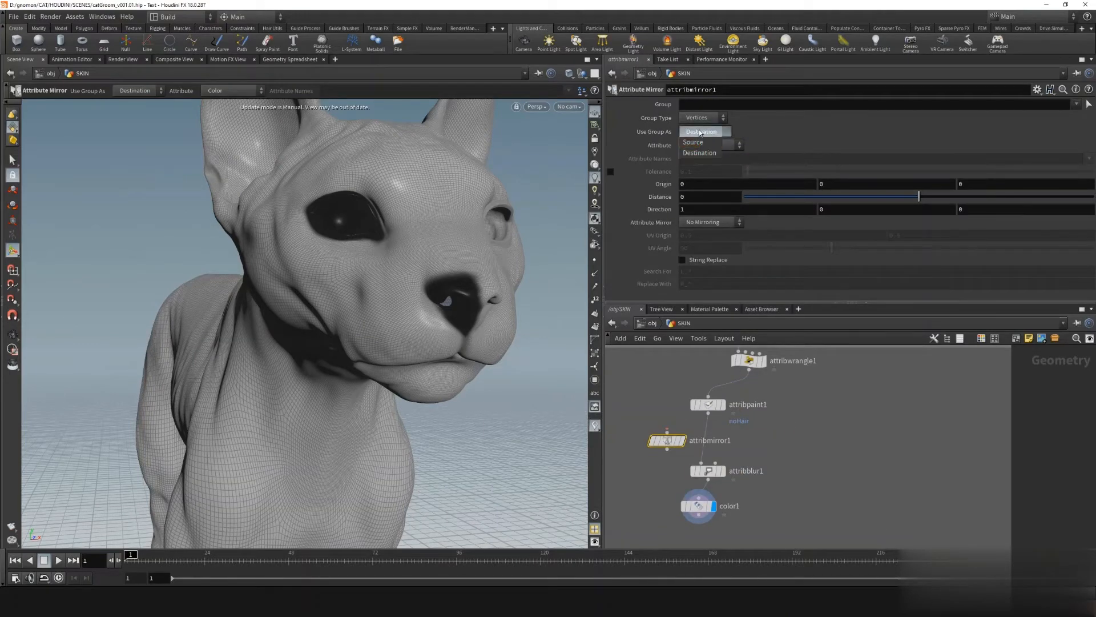
{"action": "left_click", "coordinate": [701, 132]}
{"action": "left_click", "coordinate": [702, 120]}
{"action": "left_click", "coordinate": [699, 138]}
{"action": "left_click", "coordinate": [704, 145]}
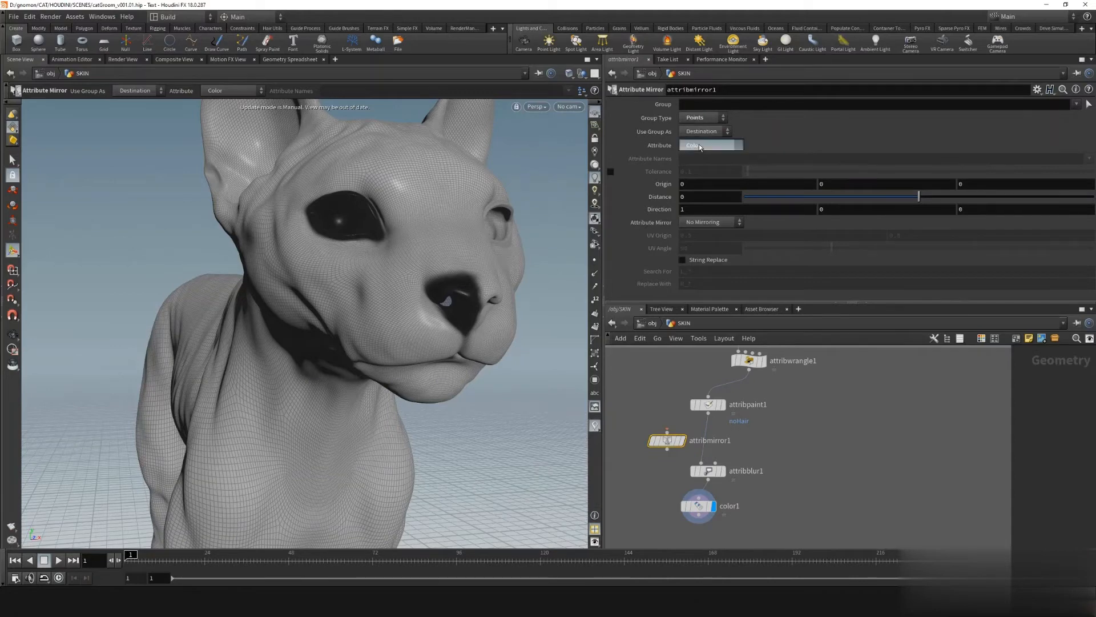
{"action": "left_click", "coordinate": [704, 177]}
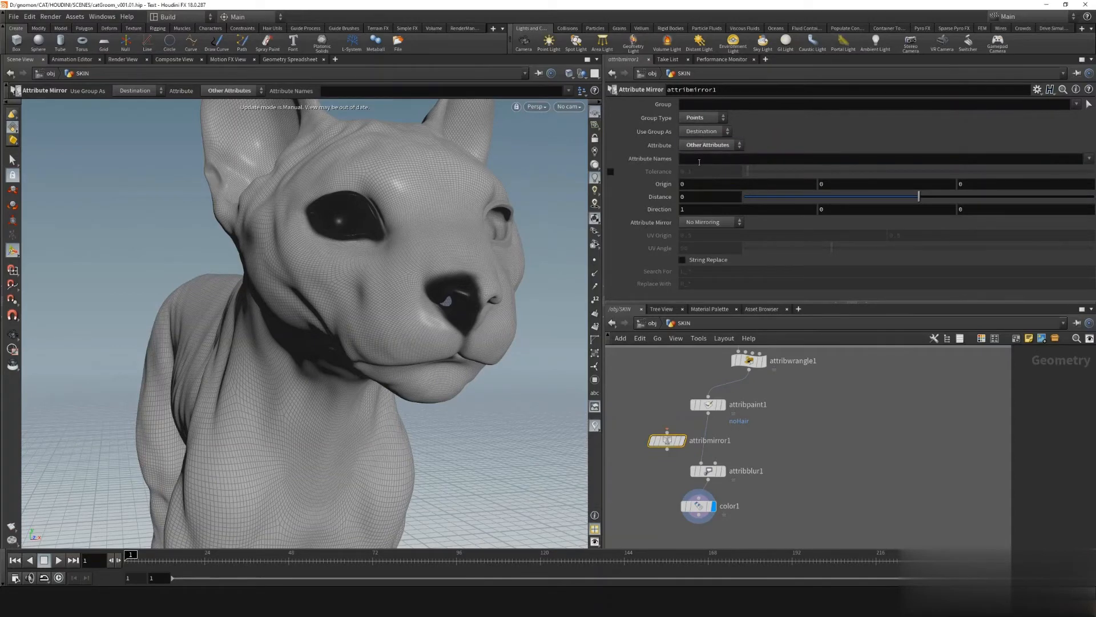
{"action": "left_click", "coordinate": [704, 159]}
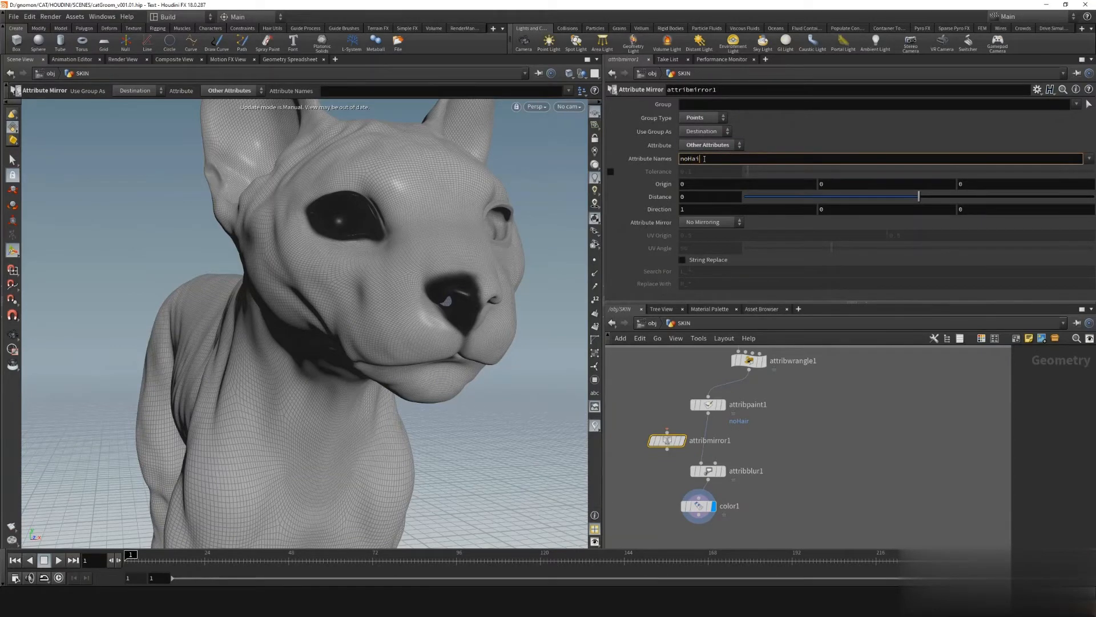
{"action": "type", "text": "noHair"}
{"action": "key", "text": "Return"}
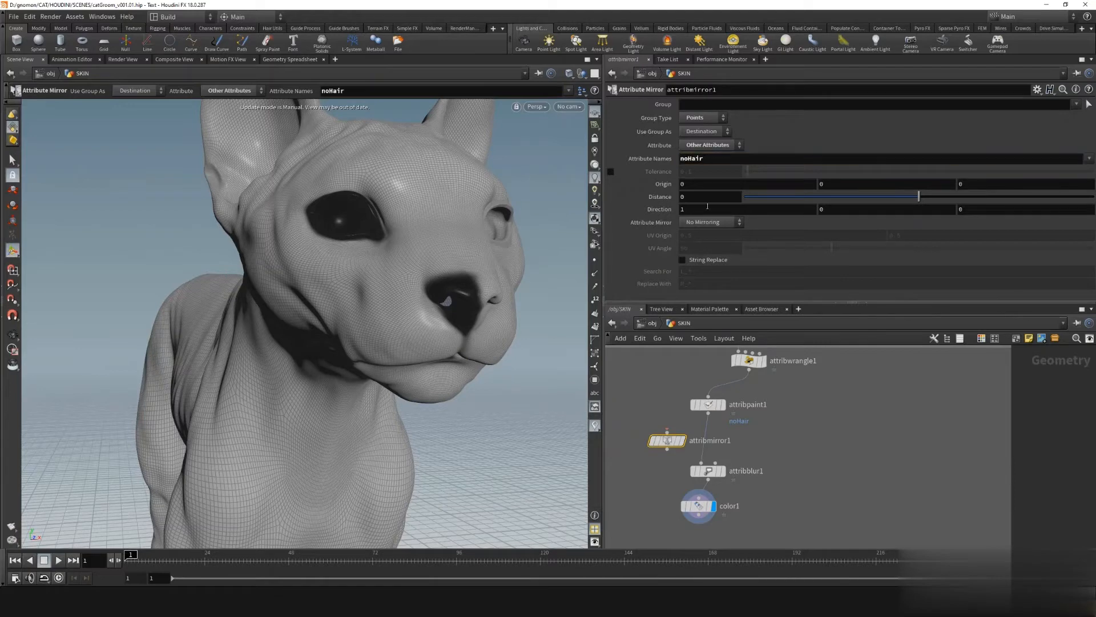
Insert attribmirror1 into the wire between attribpaint1 and attribblur1 and update the viewport
{"action": "left_click_drag", "start_coordinate": [678, 446], "coordinate": [709, 439]}
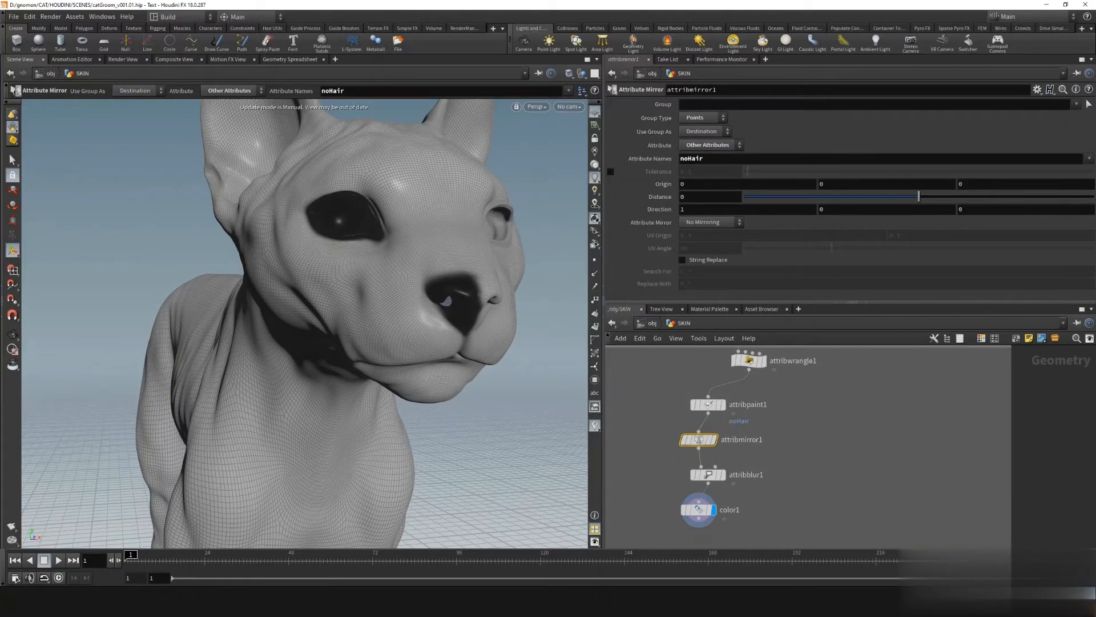
{"action": "left_click", "coordinate": [1048, 592]}
{"action": "left_click", "coordinate": [1042, 569]}
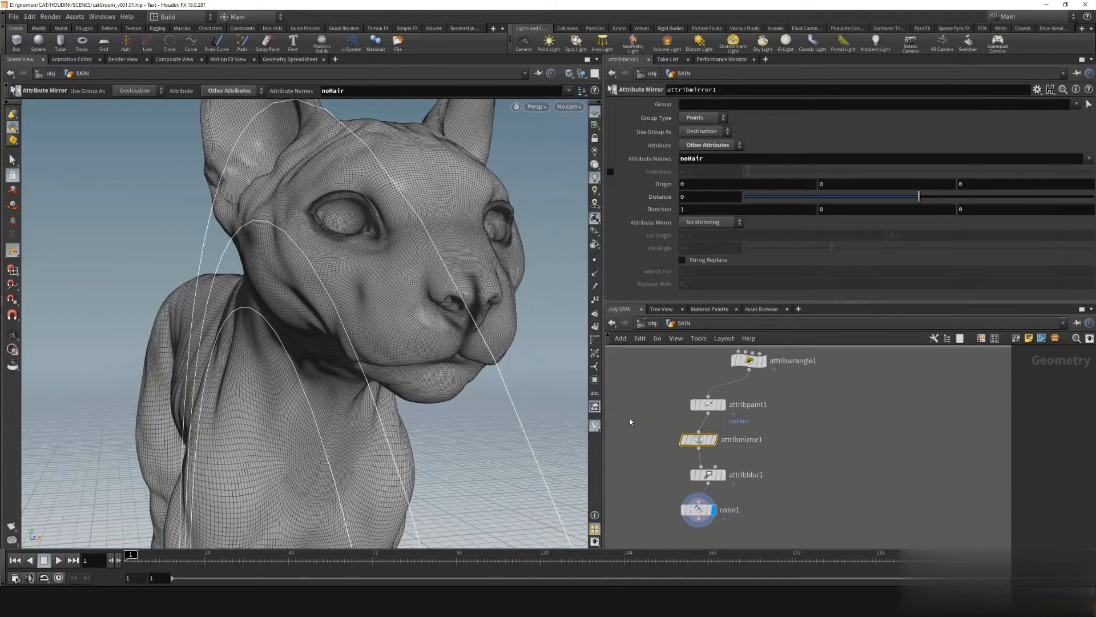
Set the mirror's X Direction to -1 and check the mirrored mask over the cat's head, body and paws
{"action": "left_click_drag", "start_coordinate": [686, 210], "coordinate": [665, 210]}
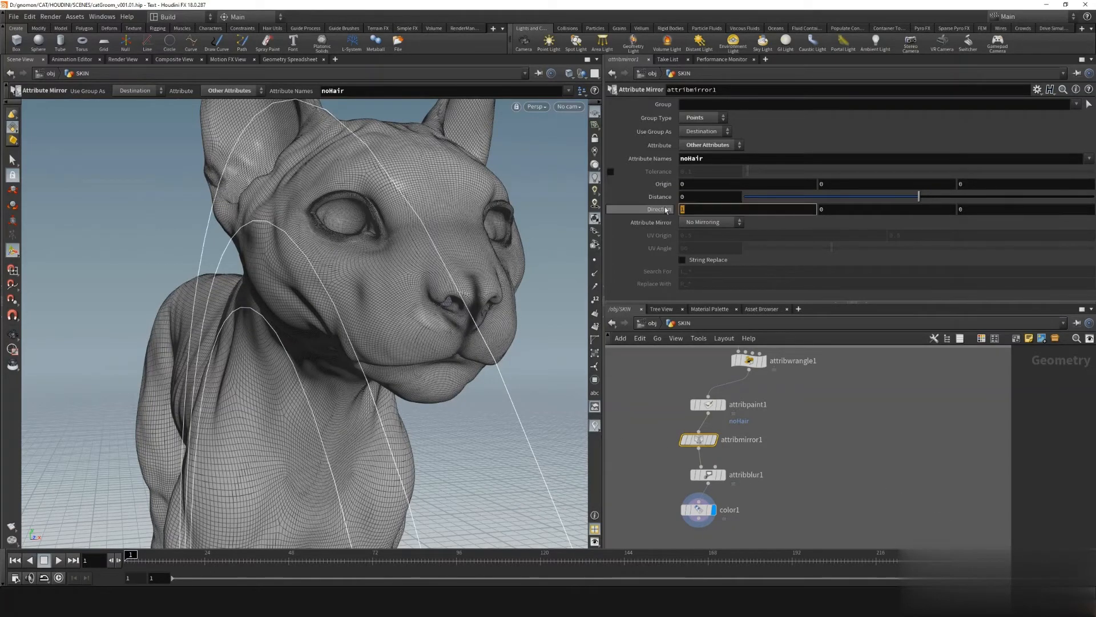
{"action": "type", "text": "-1"}
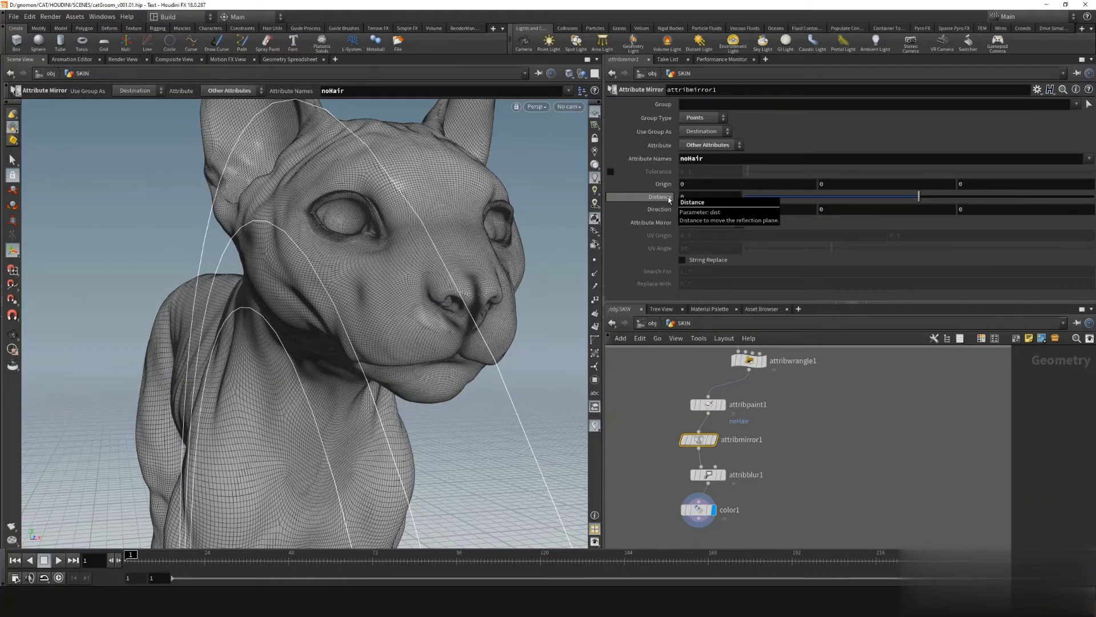
{"action": "key", "text": "Return"}
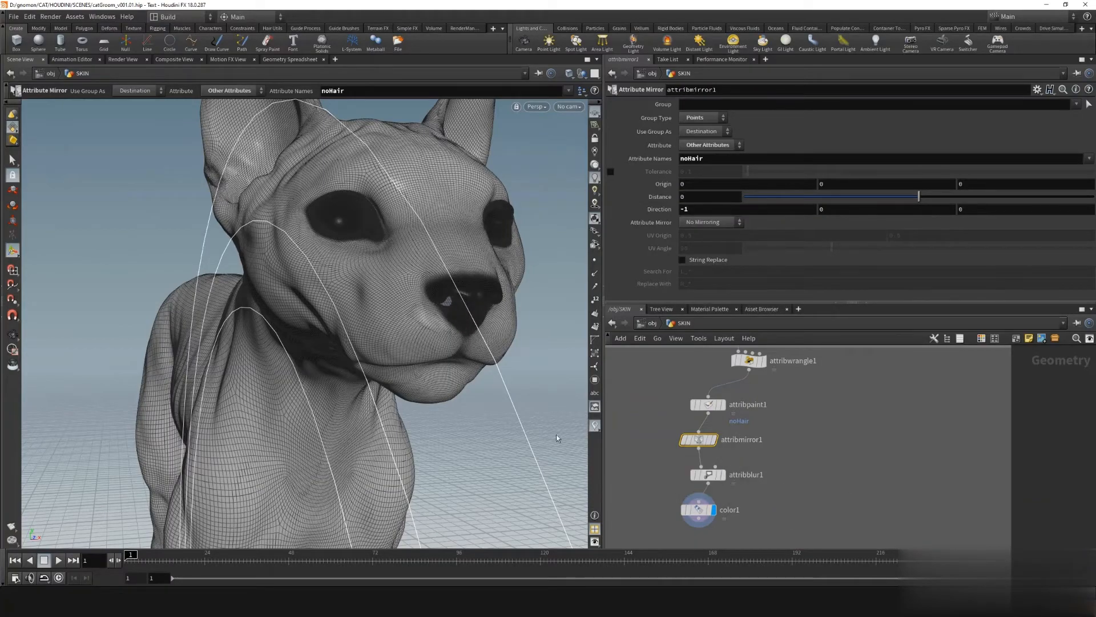
{"action": "left_click_drag", "start_coordinate": [290, 279], "coordinate": [345, 354], "text": "alt"}
{"action": "right_click_drag", "start_coordinate": [345, 354], "coordinate": [329, 337], "text": "alt"}
{"action": "middle_click_drag", "start_coordinate": [329, 337], "coordinate": [409, 154], "text": "alt"}
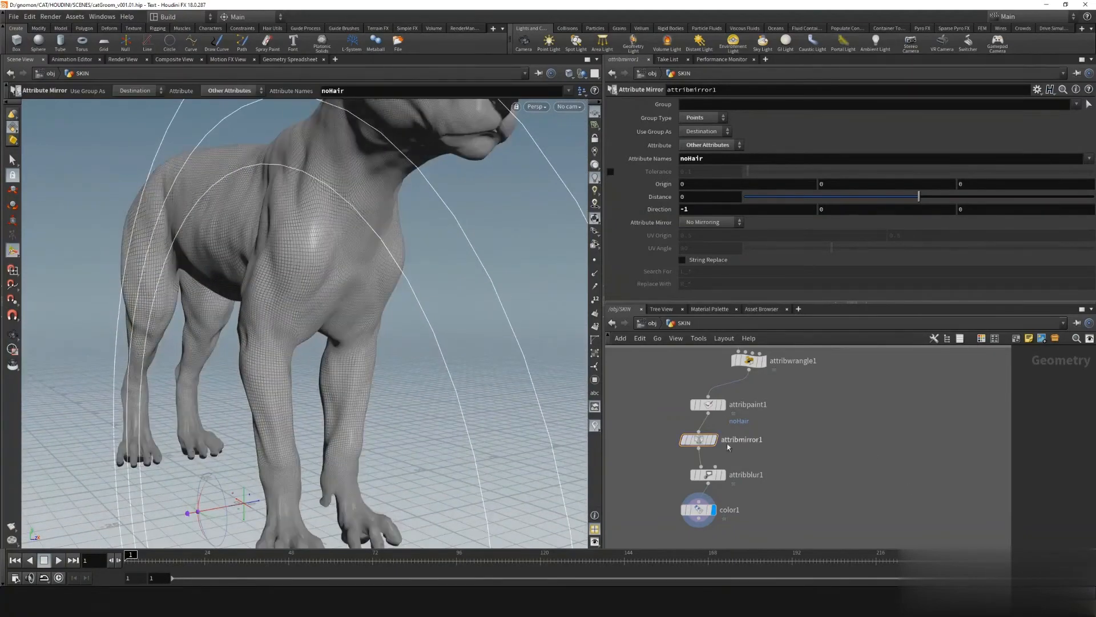
{"action": "middle_click_drag", "start_coordinate": [300, 240], "coordinate": [354, 366], "text": "alt"}
{"action": "left_click_drag", "start_coordinate": [354, 366], "coordinate": [362, 318], "text": "alt"}
Save the scene under its current file name
{"action": "middle_click_drag", "start_coordinate": [815, 455], "coordinate": [812, 423]}
{"action": "scroll", "coordinate": [812, 429], "scroll_direction": "down", "scroll_amount": 7}
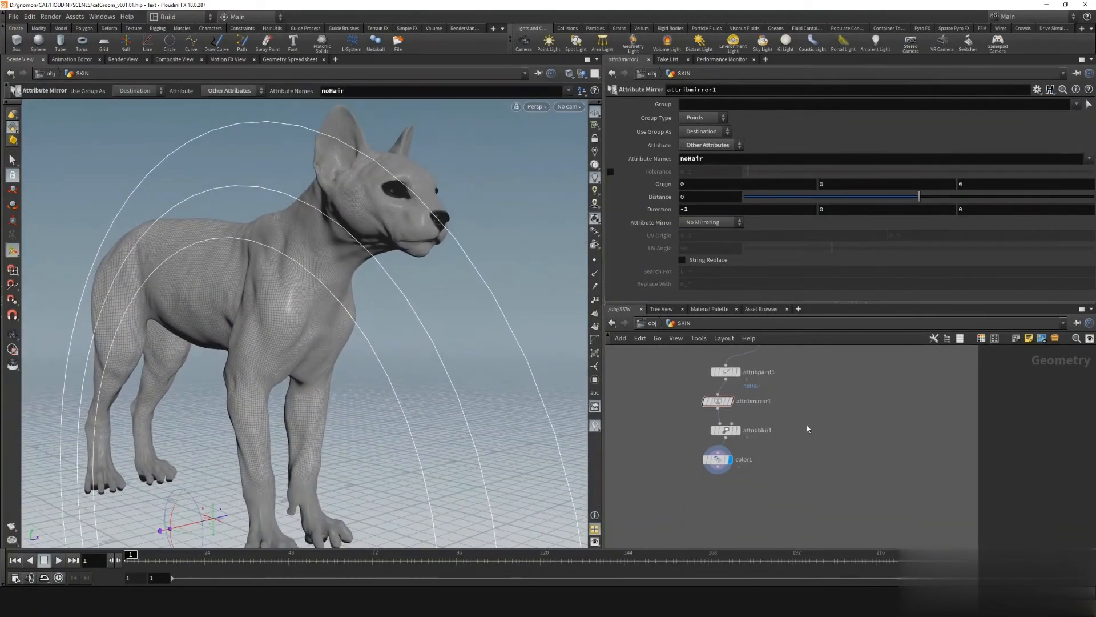
{"action": "scroll", "coordinate": [829, 447], "scroll_direction": "up", "scroll_amount": 3}
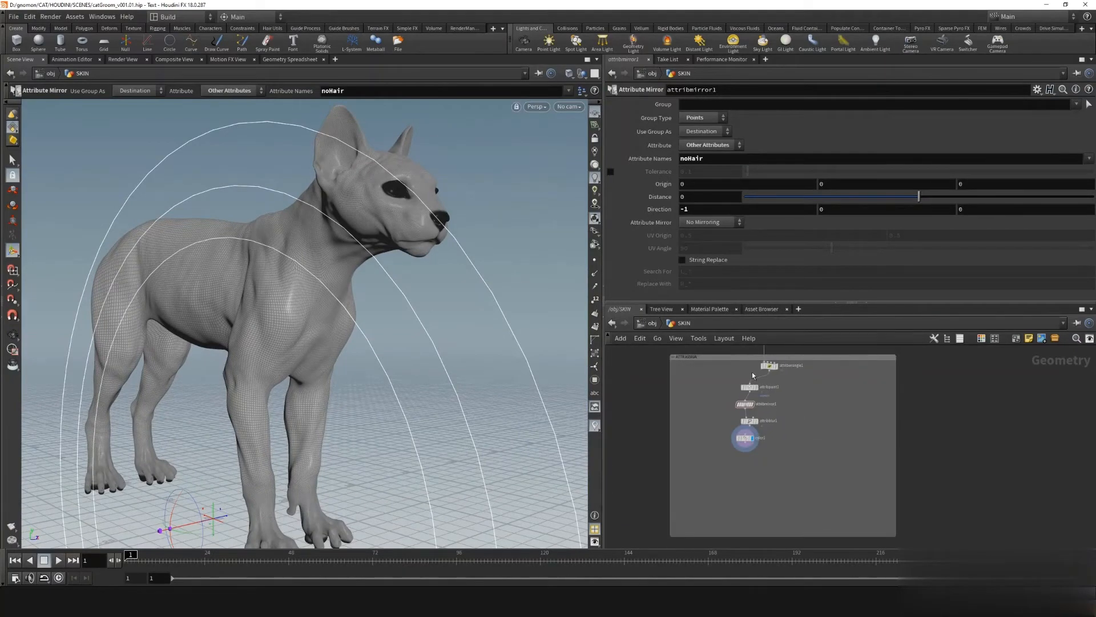
{"action": "scroll", "coordinate": [709, 354], "scroll_direction": "up", "scroll_amount": 1}
{"action": "left_click", "coordinate": [14, 18]}
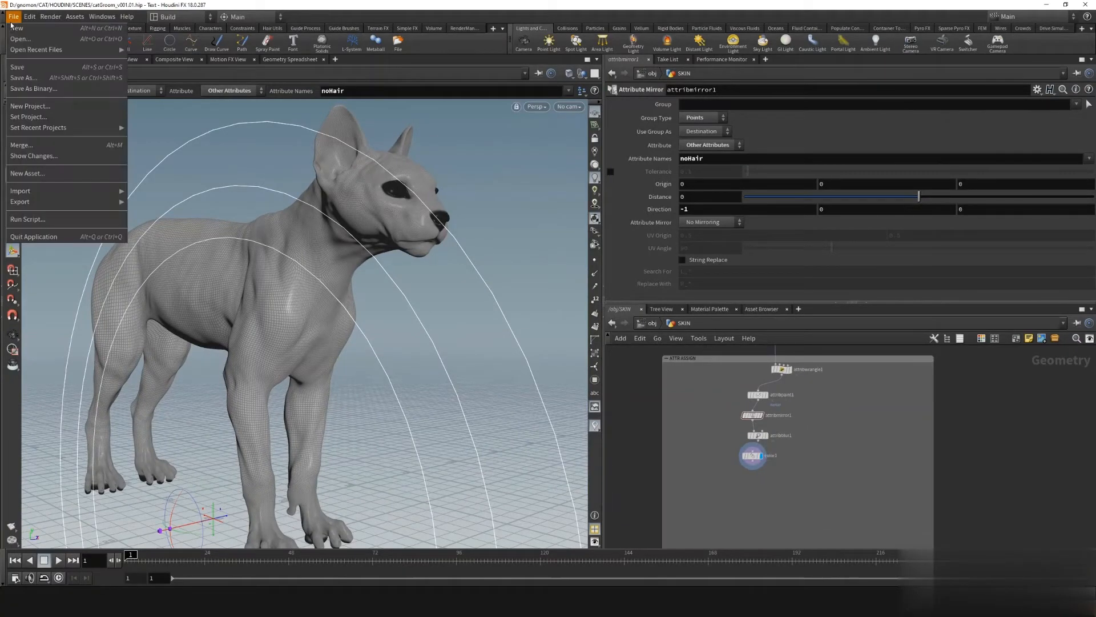
{"action": "left_click", "coordinate": [18, 67]}
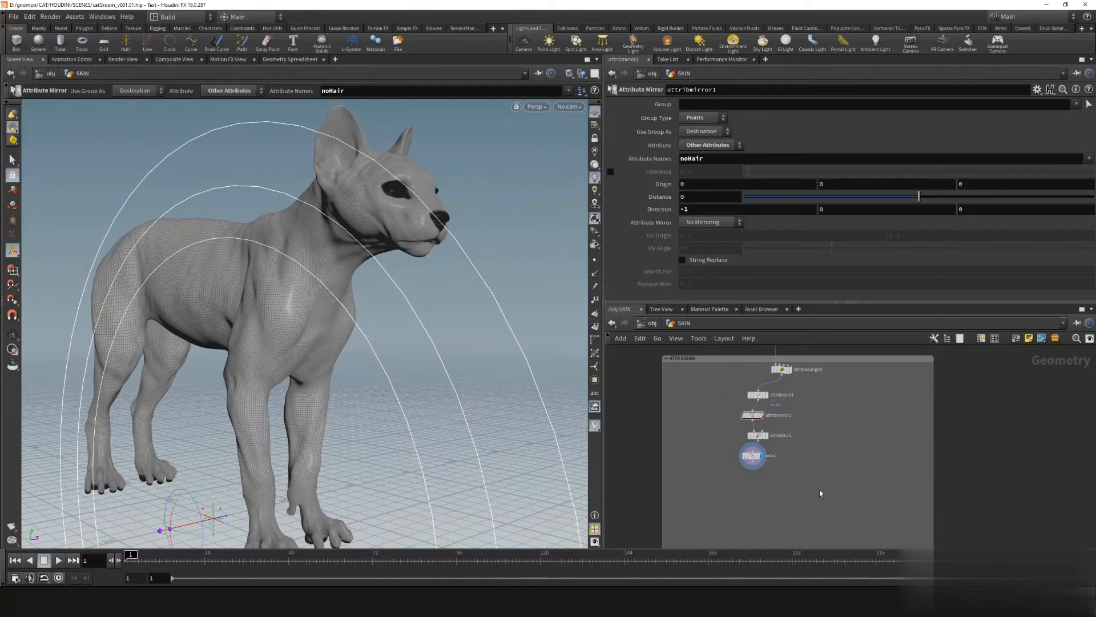
Add a Null node wired to color1's output and place it below the network box
{"action": "middle_click_drag", "start_coordinate": [819, 490], "coordinate": [794, 403]}
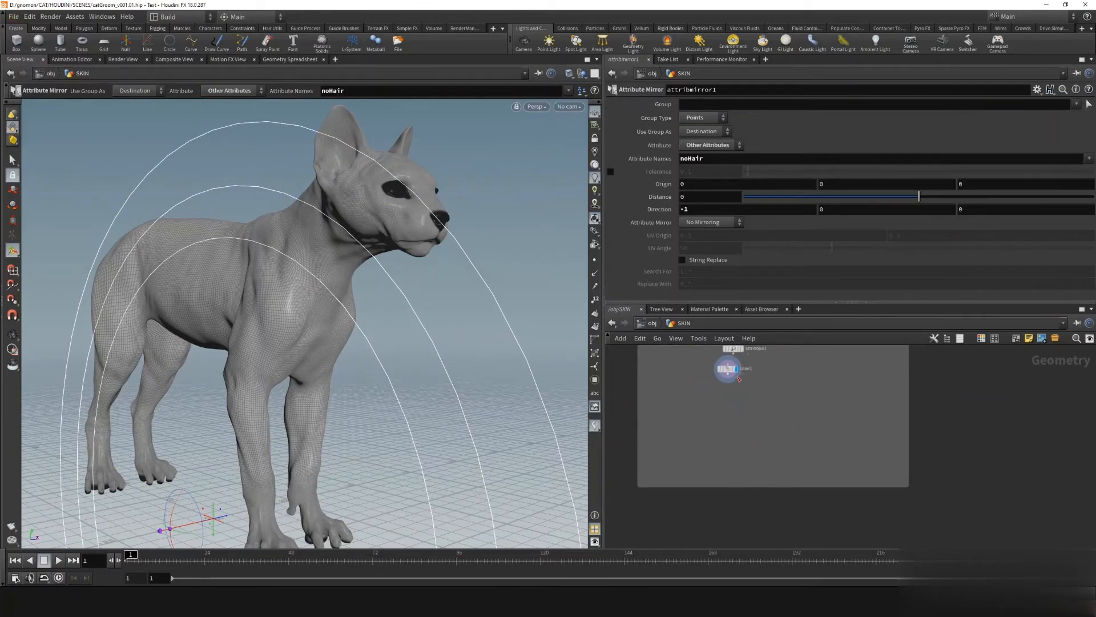
{"action": "left_click_drag", "start_coordinate": [727, 380], "coordinate": [725, 479]}
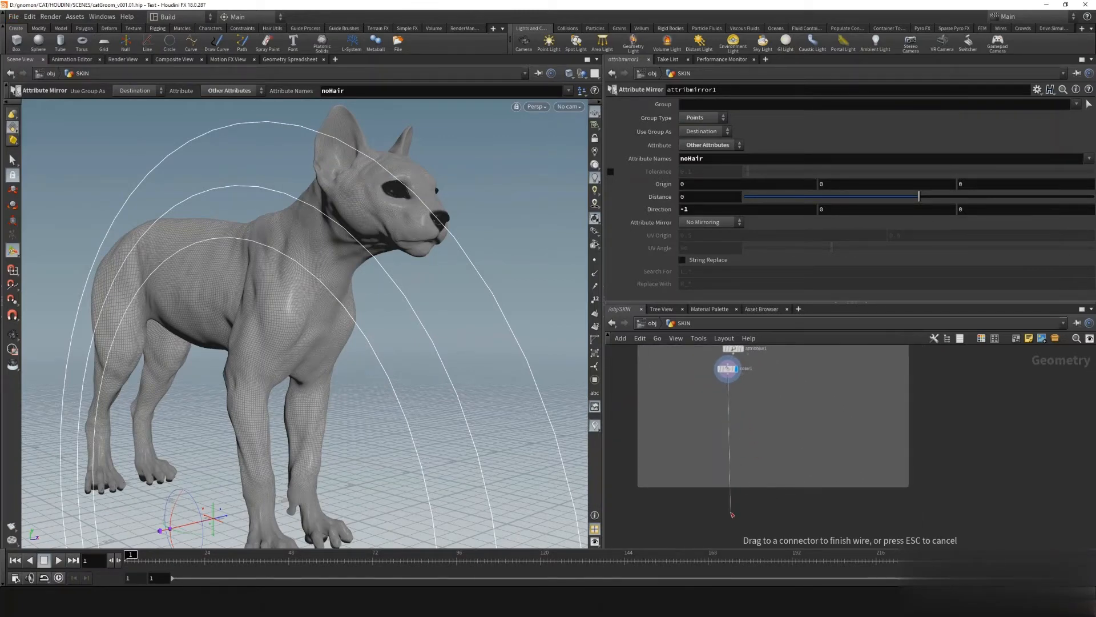
{"action": "key", "text": "Tab"}
{"action": "type", "text": "null"}
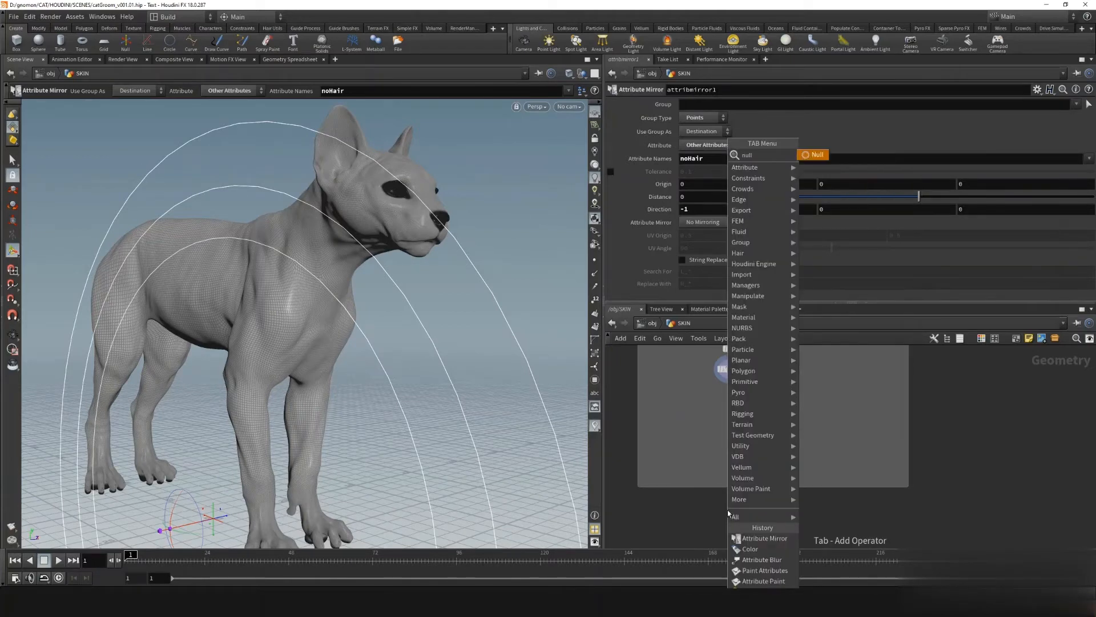
{"action": "key", "text": "Return"}
{"action": "middle_click_drag", "start_coordinate": [788, 506], "coordinate": [800, 378]}
{"action": "scroll", "coordinate": [797, 381], "scroll_direction": "down", "scroll_amount": 3}
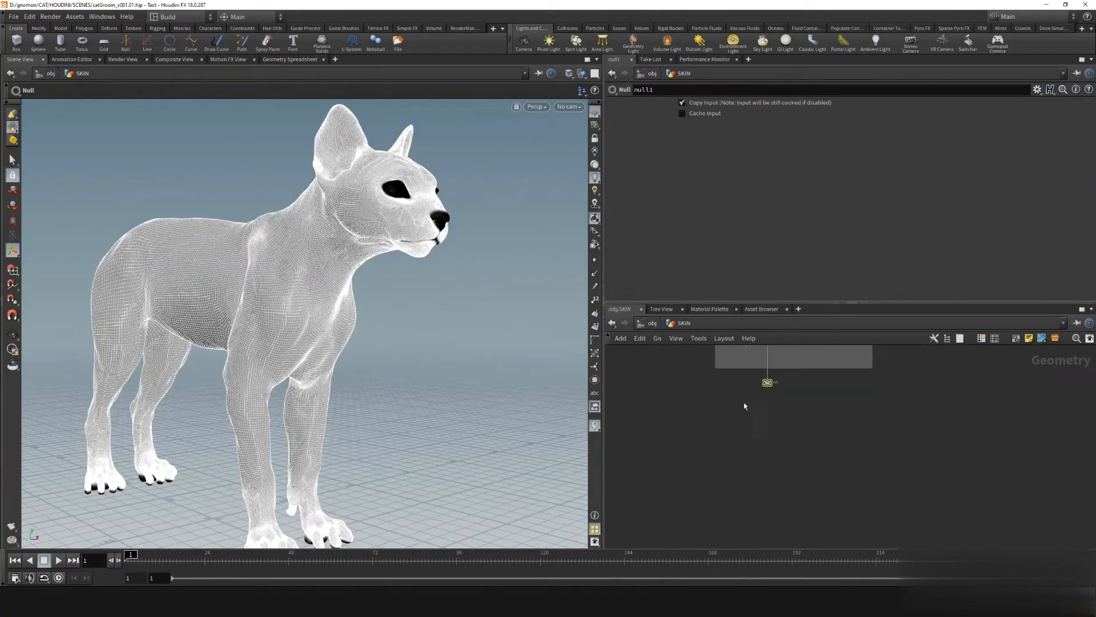
{"action": "left_click_drag", "start_coordinate": [711, 384], "coordinate": [867, 443]}
{"action": "scroll", "coordinate": [815, 385], "scroll_direction": "up", "scroll_amount": 5}
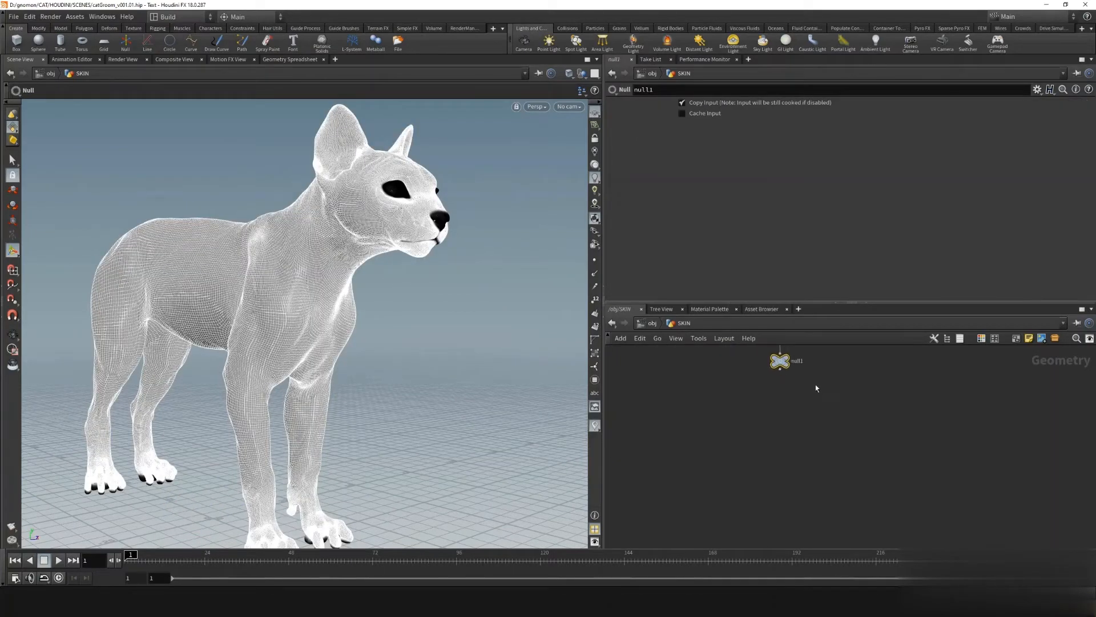
{"action": "left_click_drag", "start_coordinate": [764, 363], "coordinate": [749, 384]}
{"action": "middle_click_drag", "start_coordinate": [749, 383], "coordinate": [750, 459]}
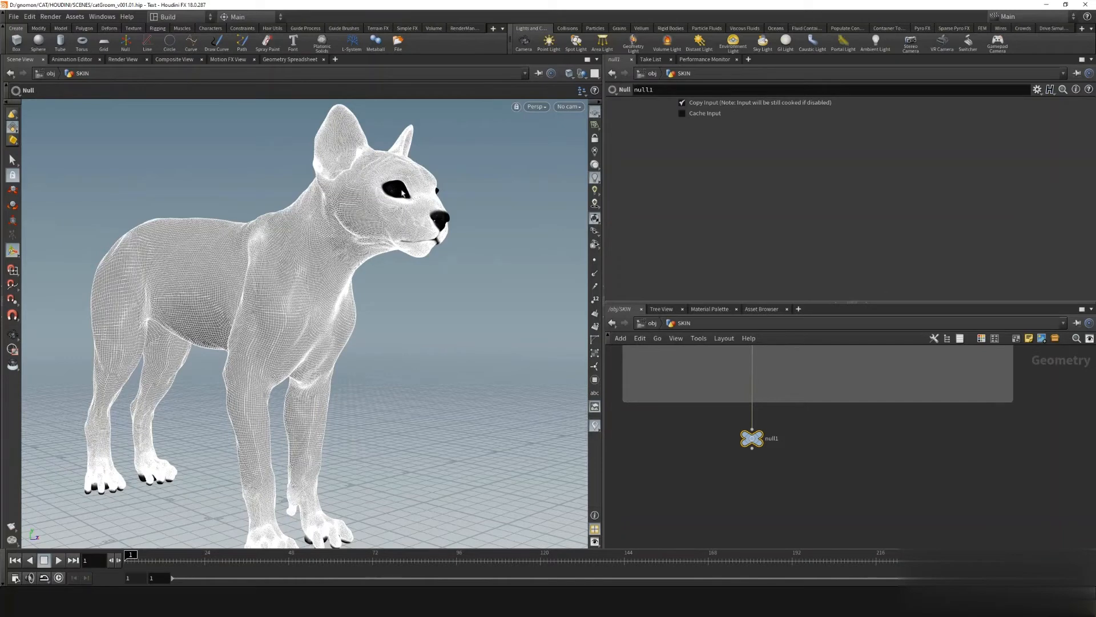
Rename the Null node below the network box to REGIONS
{"action": "left_click_drag", "start_coordinate": [402, 193], "coordinate": [426, 235], "text": "alt"}
{"action": "mouse_move", "coordinate": [708, 470]}
{"action": "middle_mouse_down"}
{"action": "mouse_move", "coordinate": [696, 477]}
{"action": "mouse_move", "coordinate": [705, 463]}
{"action": "middle_mouse_up"}
{"action": "left_click", "coordinate": [749, 441]}
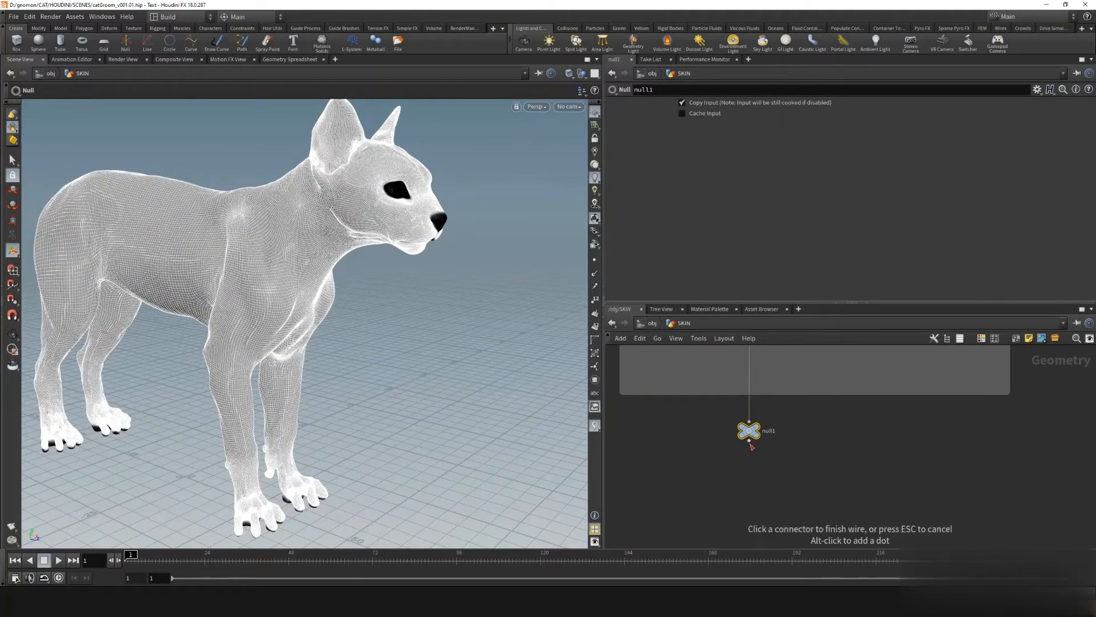
{"action": "key", "text": "Escape"}
{"action": "double_click", "coordinate": [769, 432]}
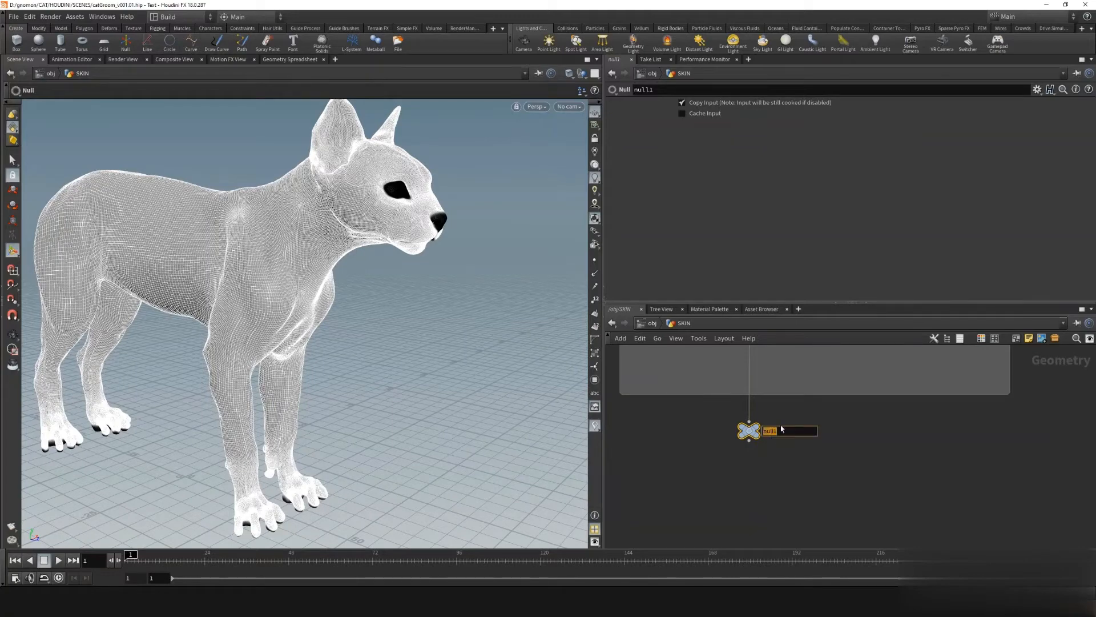
{"action": "type", "text": "REGIONS"}
{"action": "key", "text": "Return"}
Align the five nodes from attribwrangle1 to color1 vertically and move them lower inside their network box
{"action": "scroll", "coordinate": [780, 425], "scroll_direction": "down", "scroll_amount": 5}
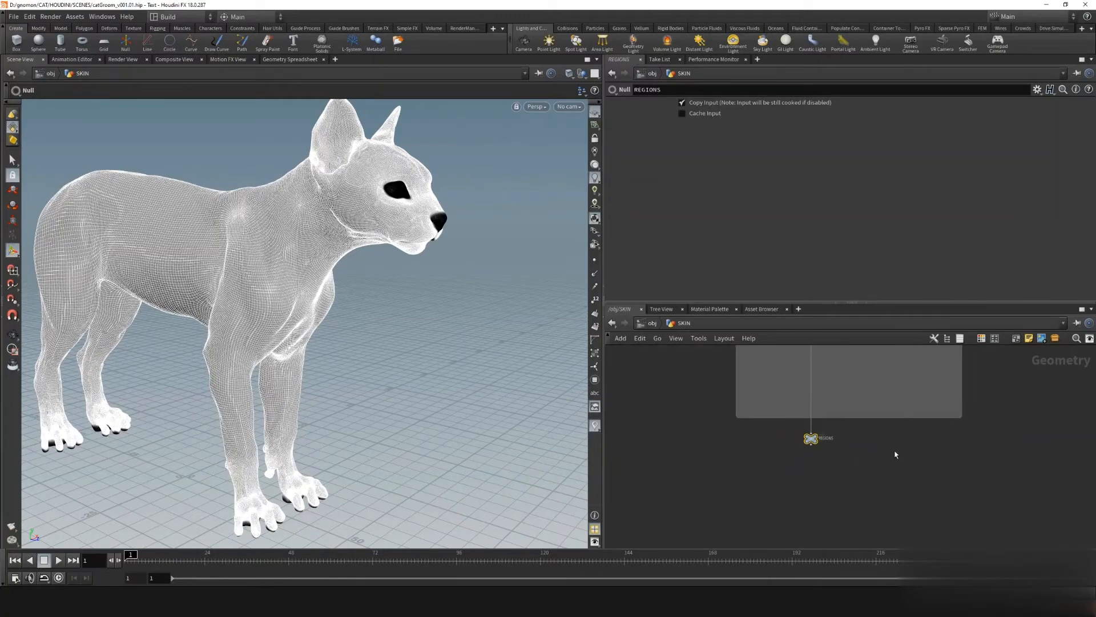
{"action": "scroll", "coordinate": [758, 409], "scroll_direction": "up", "scroll_amount": 4}
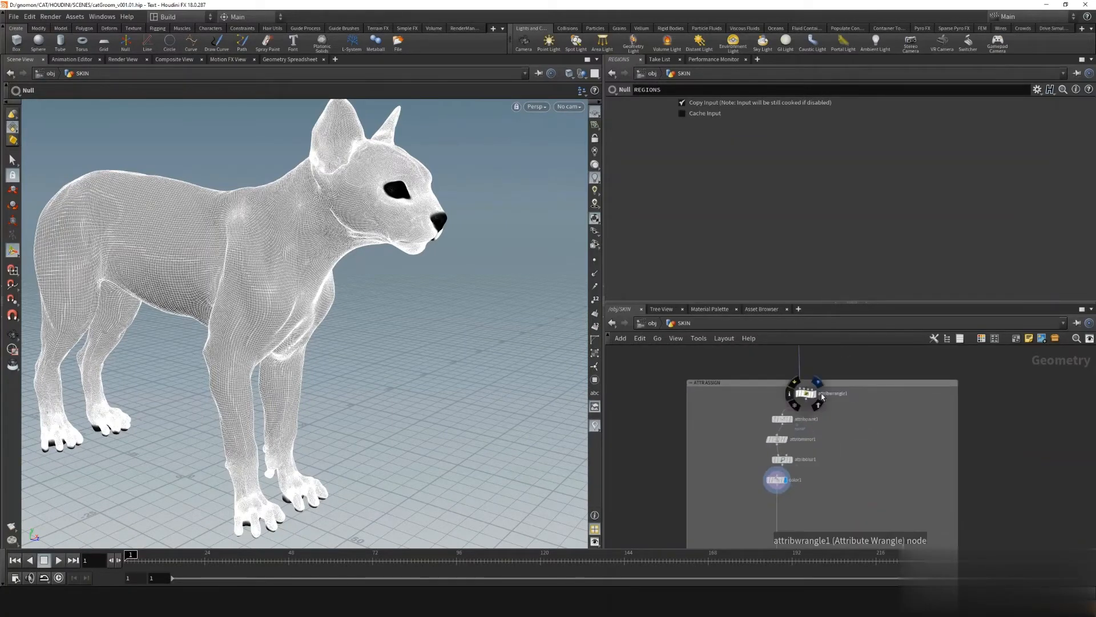
{"action": "left_click_drag", "start_coordinate": [789, 425], "coordinate": [775, 429]}
{"action": "middle_click_drag", "start_coordinate": [820, 421], "coordinate": [810, 376]}
{"action": "left_click_drag", "start_coordinate": [810, 373], "coordinate": [724, 472]}
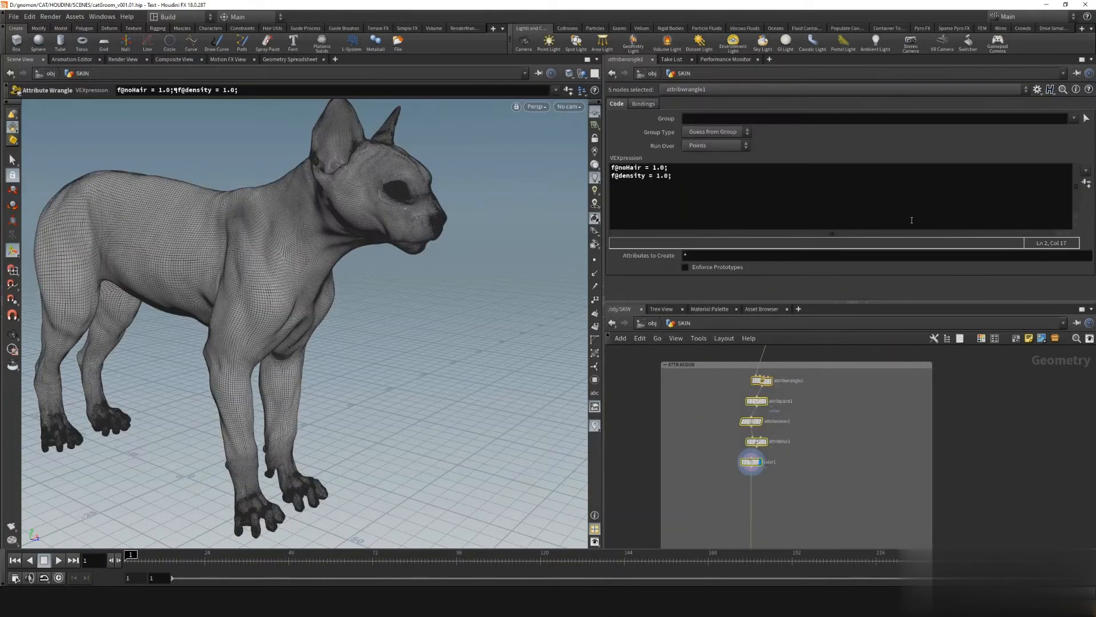
{"action": "left_click", "coordinate": [721, 338]}
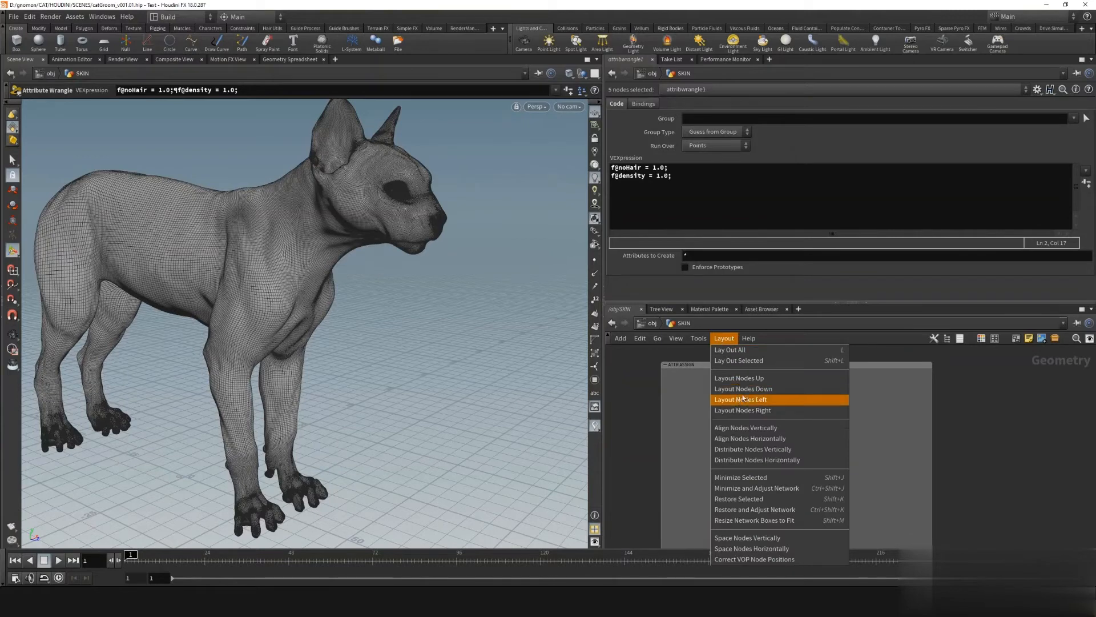
{"action": "left_click", "coordinate": [751, 427]}
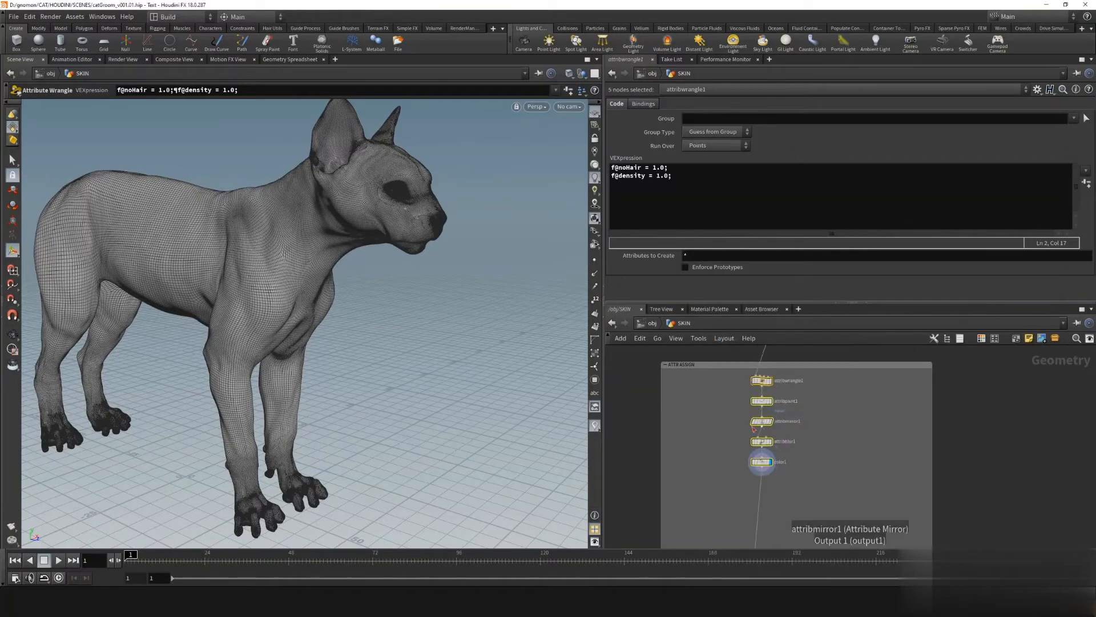
{"action": "left_click_drag", "start_coordinate": [760, 379], "coordinate": [768, 431]}
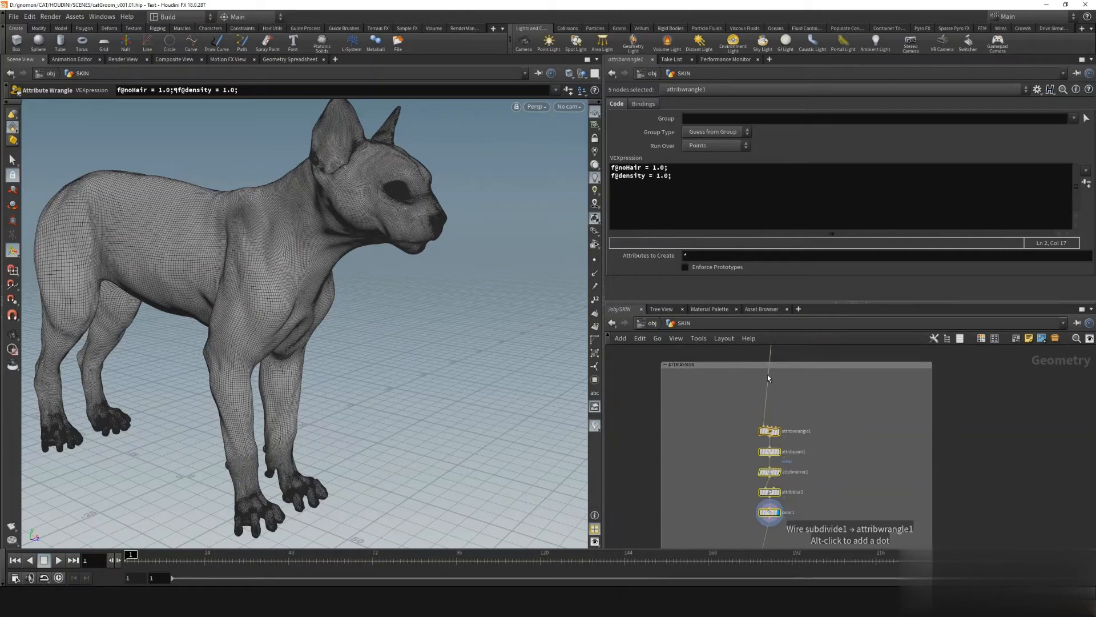
Add a dot on the wire above attribwrangle1, insert a Null named ATTRS below it, and wire that Null into attribwrangle1
{"action": "left_click", "coordinate": [767, 375], "text": "alt"}
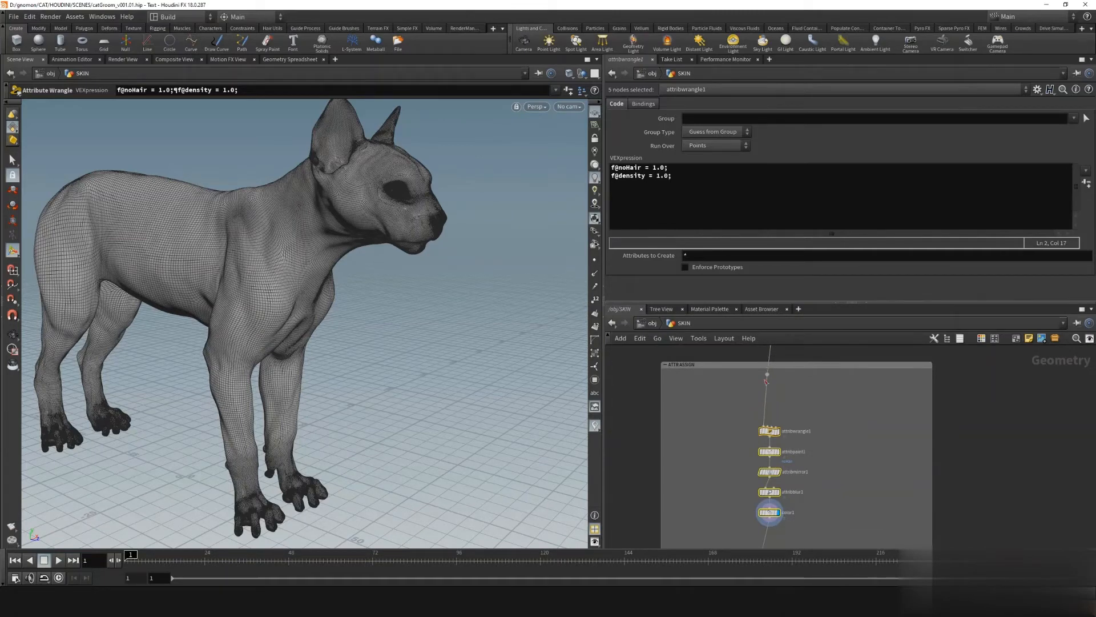
{"action": "key", "text": "Tab"}
{"action": "key", "text": "Escape"}
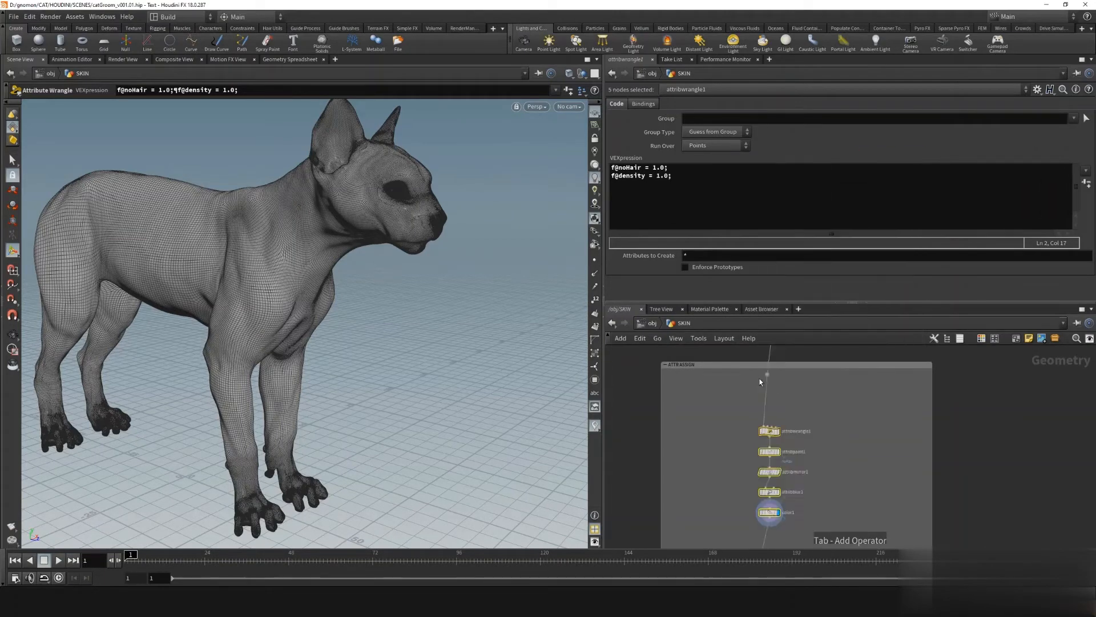
{"action": "left_click", "coordinate": [776, 395]}
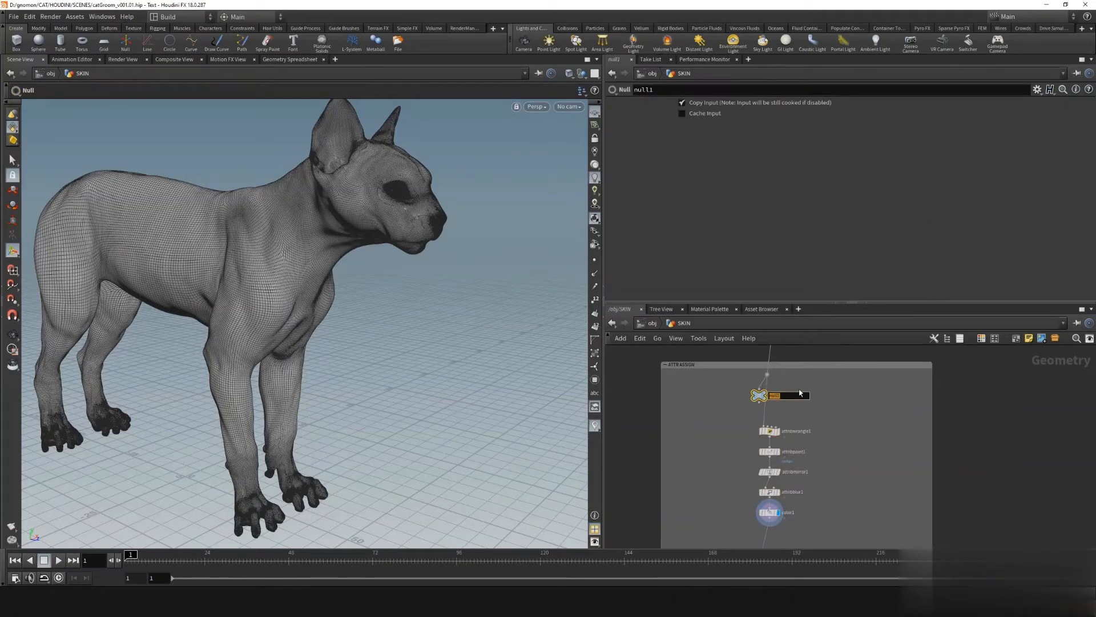
{"action": "key", "text": "Return"}
{"action": "left_click_drag", "start_coordinate": [758, 403], "coordinate": [765, 425]}
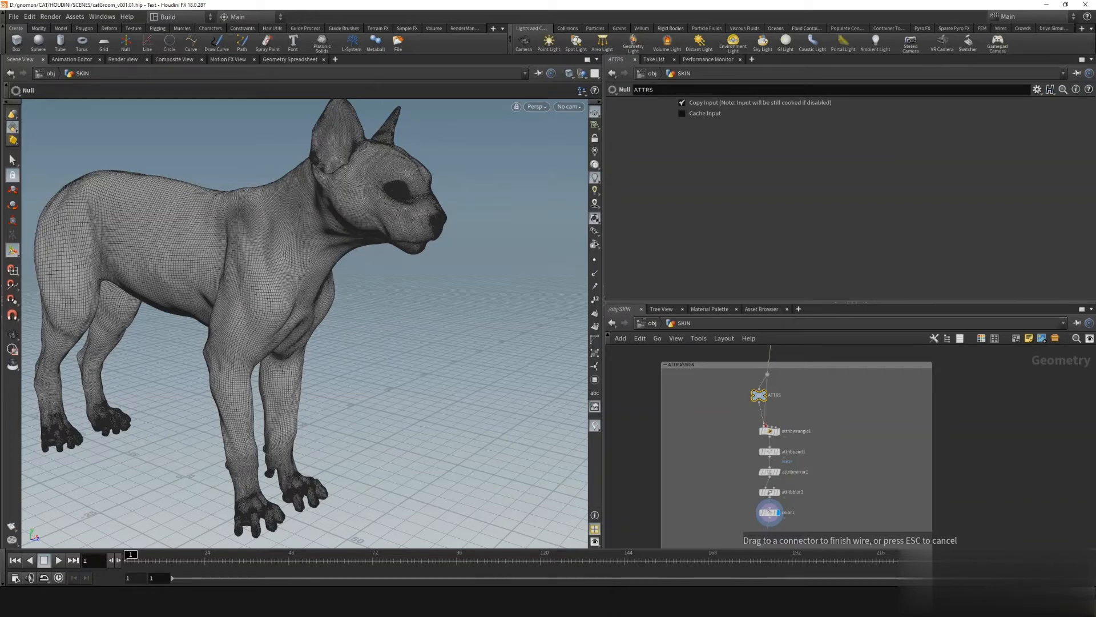
Add a Group Create node wired to the output of the REGIONS Null
{"action": "middle_click_drag", "start_coordinate": [683, 503], "coordinate": [702, 414]}
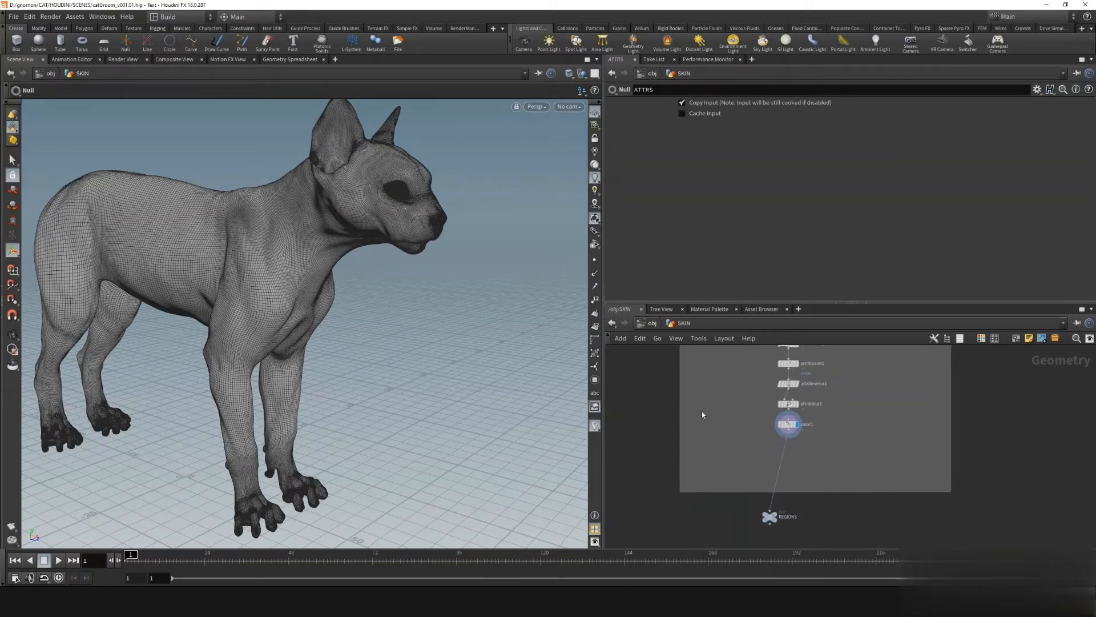
{"action": "scroll", "coordinate": [701, 414], "scroll_direction": "down", "scroll_amount": 4}
{"action": "middle_click_drag", "start_coordinate": [730, 454], "coordinate": [725, 447]}
{"action": "scroll", "coordinate": [728, 437], "scroll_direction": "up", "scroll_amount": 4}
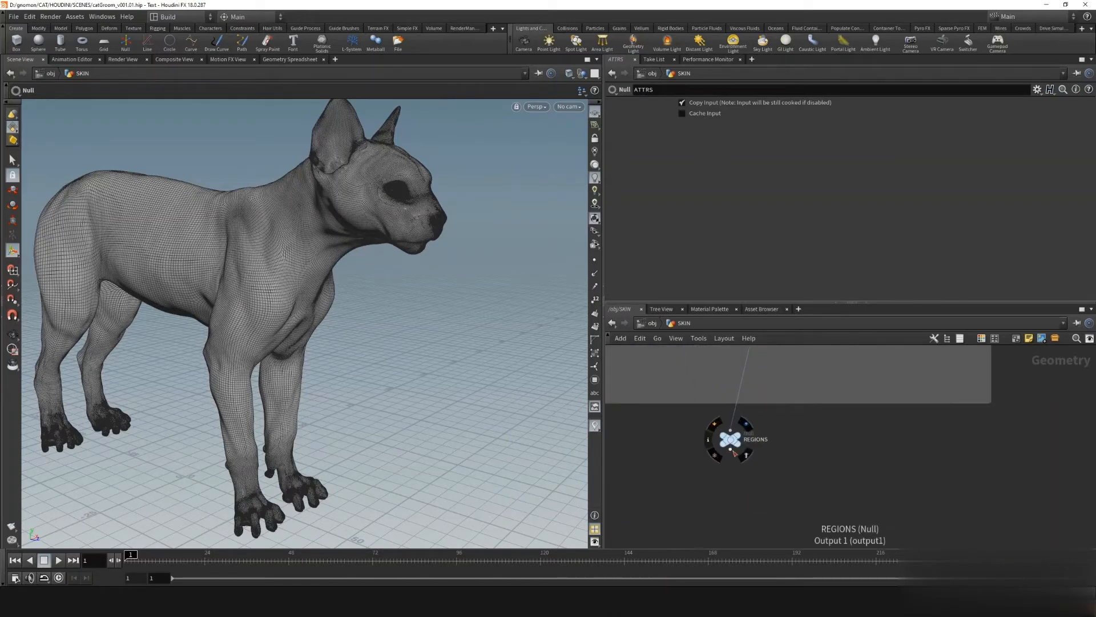
{"action": "left_click_drag", "start_coordinate": [731, 449], "coordinate": [724, 465]}
{"action": "key", "text": "Tab"}
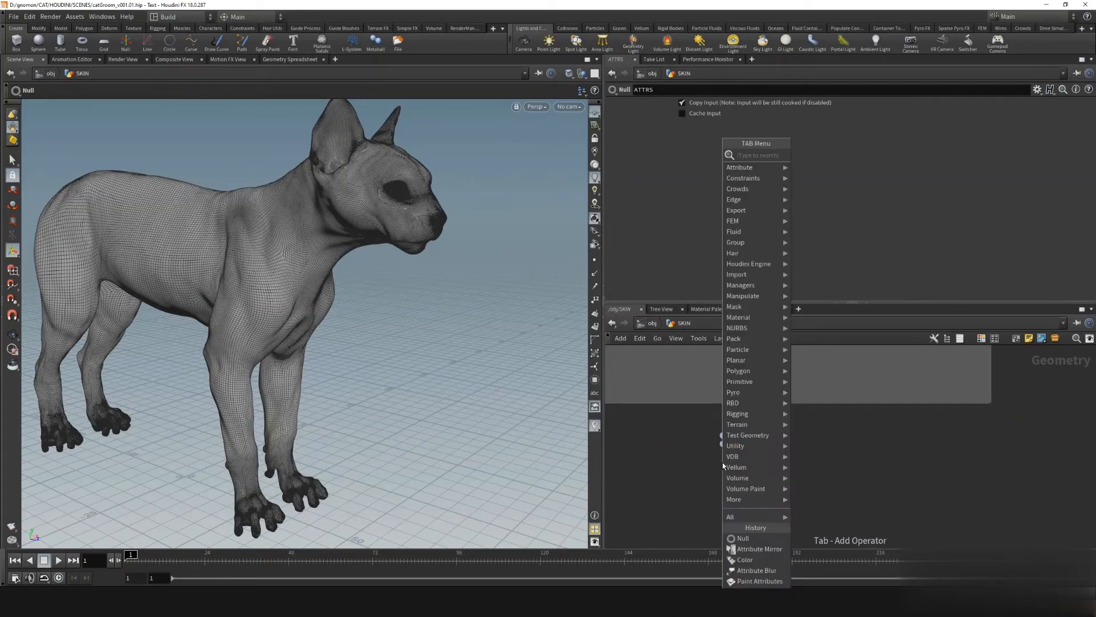
{"action": "type", "text": "group"}
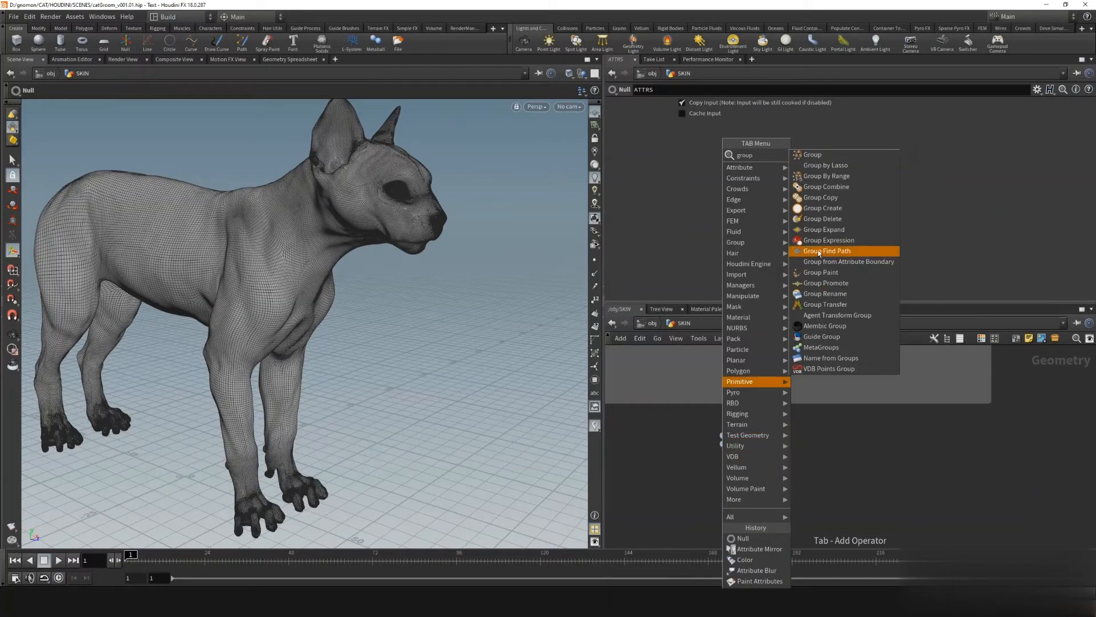
{"action": "left_click", "coordinate": [833, 211]}
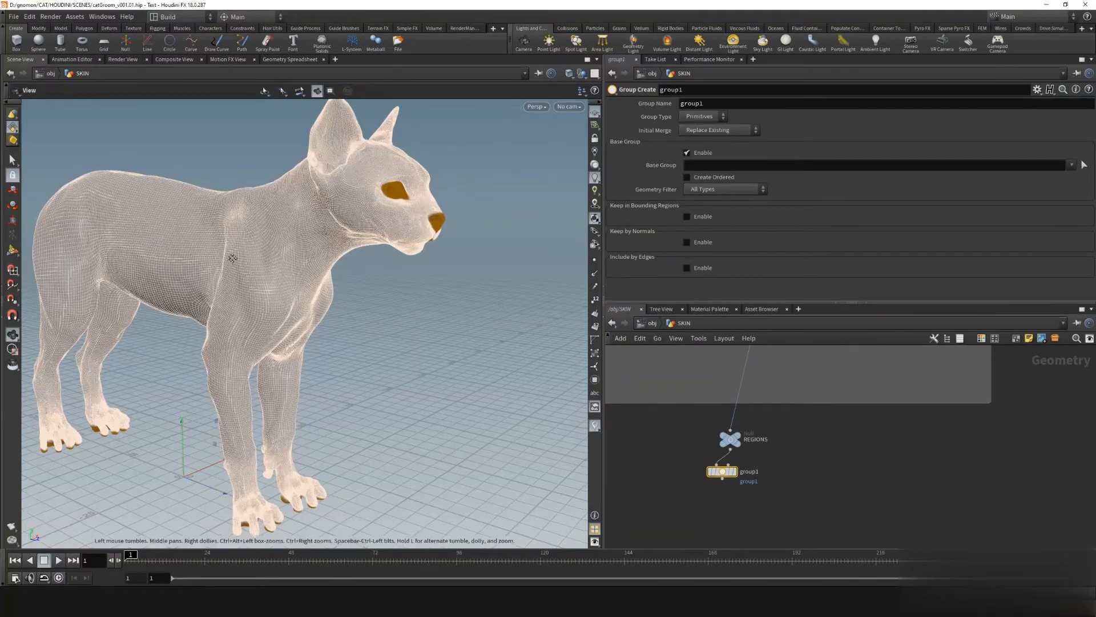
Set group1 to Points with Base Group off and Keep in Bounding Regions on, then display it and place it under REGIONS
{"action": "middle_click_drag", "start_coordinate": [232, 257], "coordinate": [227, 262], "text": "alt"}
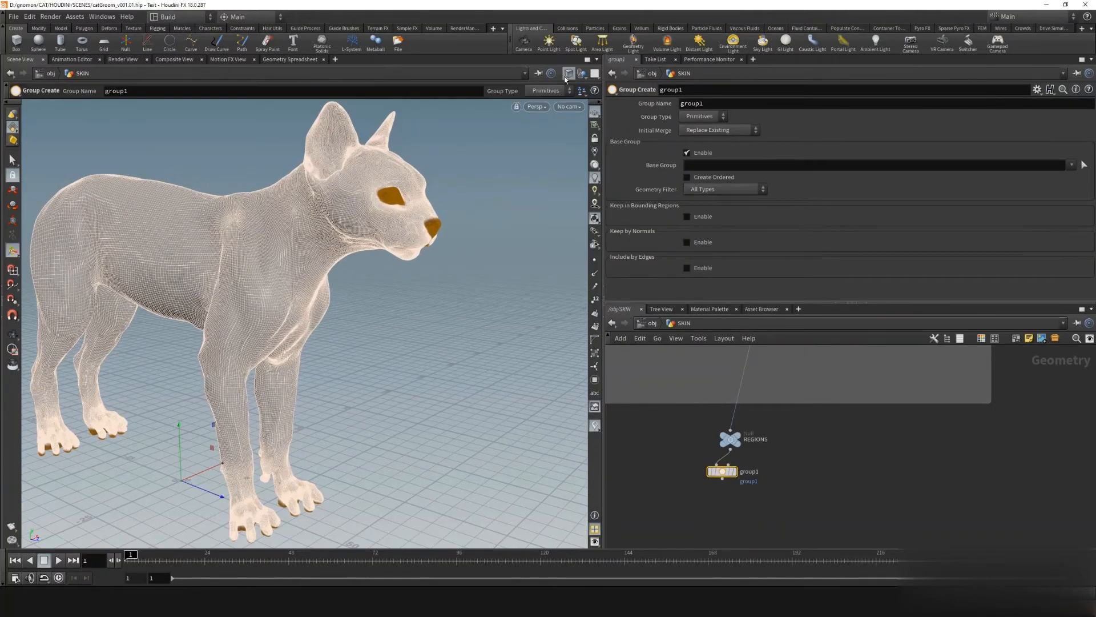
{"action": "left_click", "coordinate": [687, 216]}
{"action": "left_click", "coordinate": [688, 153]}
{"action": "left_click", "coordinate": [701, 117]}
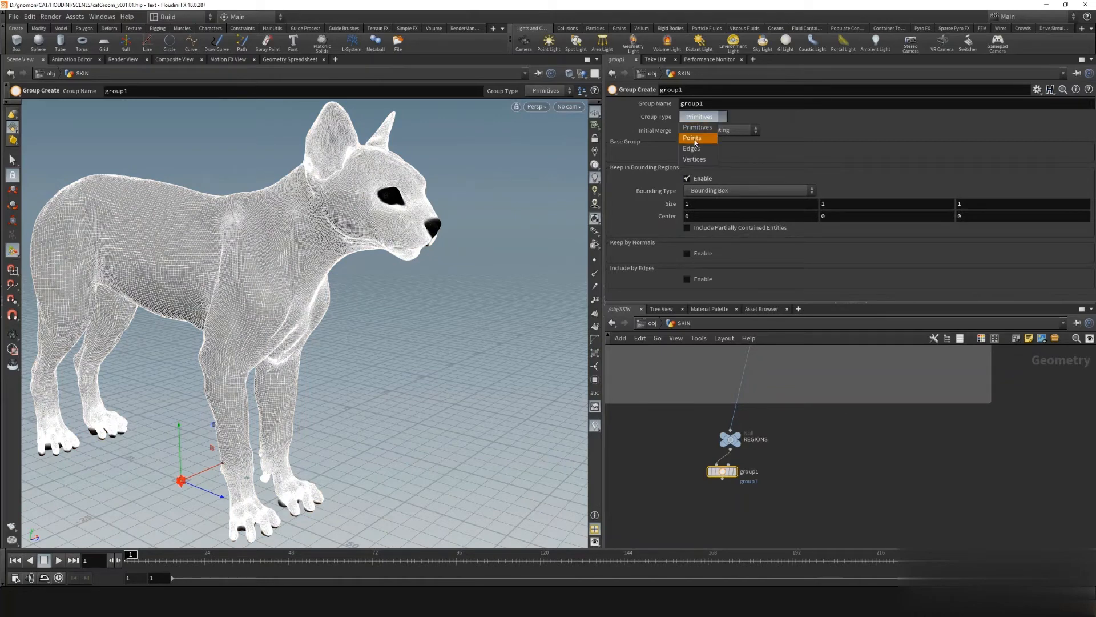
{"action": "middle_click_drag", "start_coordinate": [733, 510], "coordinate": [723, 493]}
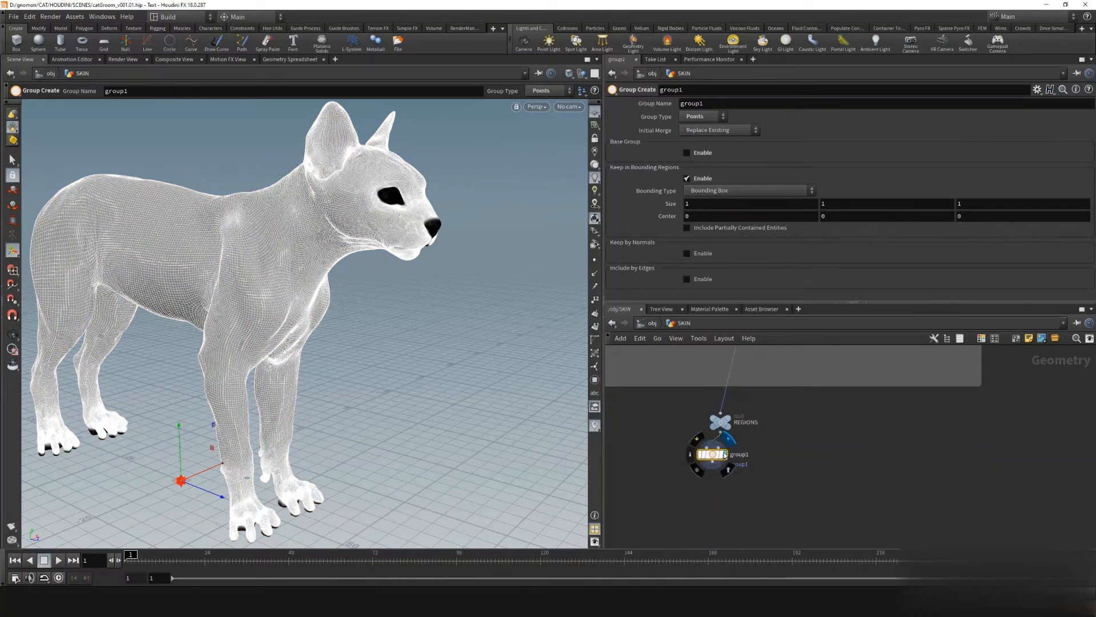
{"action": "left_click", "coordinate": [724, 459]}
{"action": "left_click_drag", "start_coordinate": [722, 462], "coordinate": [740, 485]}
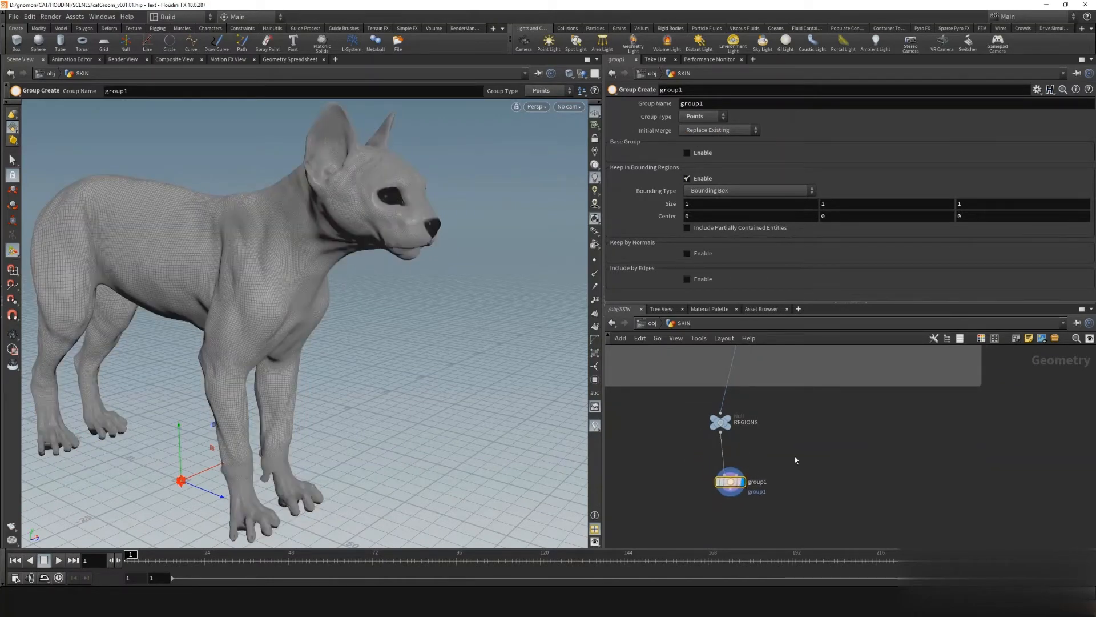
Set group1's Bounding Type to Bounding Object (points or vertices only) and wire a new Box node into its second input
{"action": "left_click", "coordinate": [743, 191]}
{"action": "left_click", "coordinate": [742, 222]}
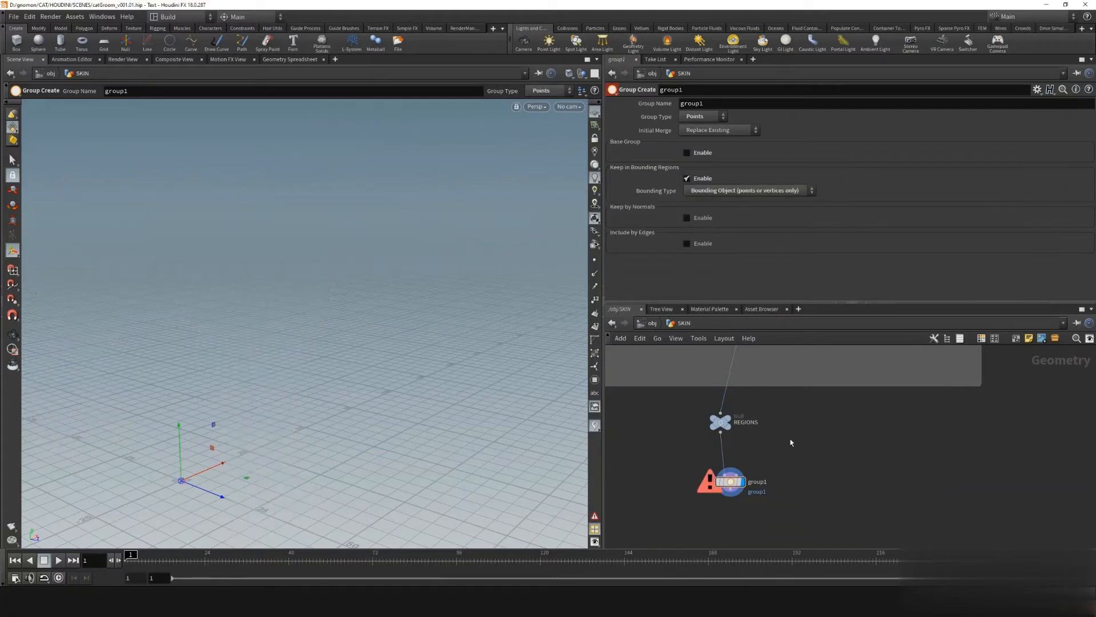
{"action": "key", "text": "Tab"}
{"action": "type", "text": "box"}
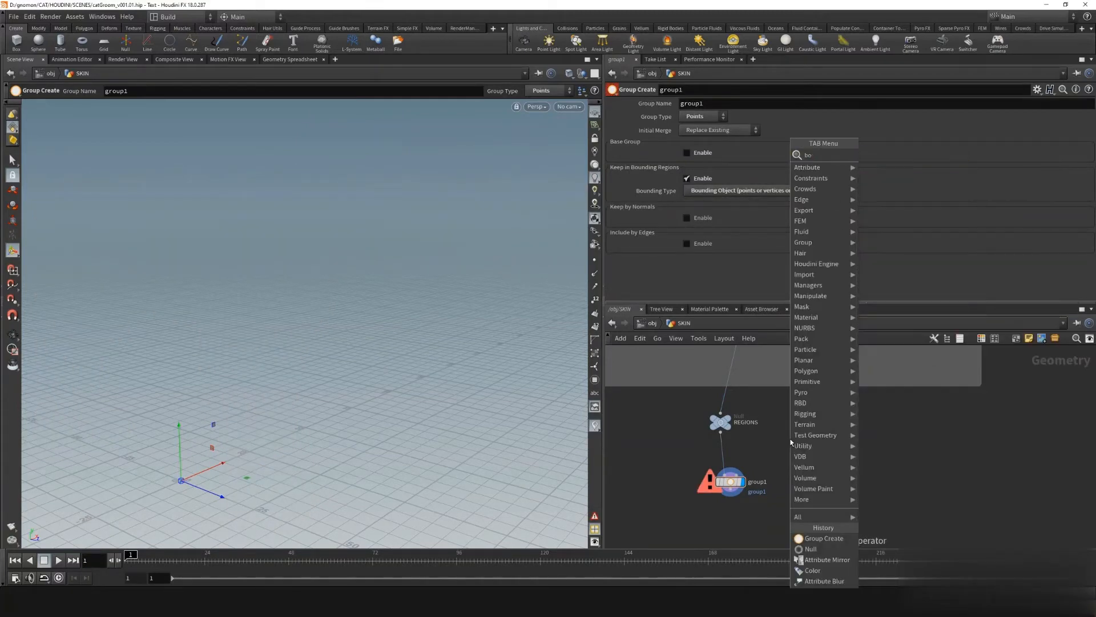
{"action": "key", "text": "Return"}
{"action": "left_click", "coordinate": [791, 441]}
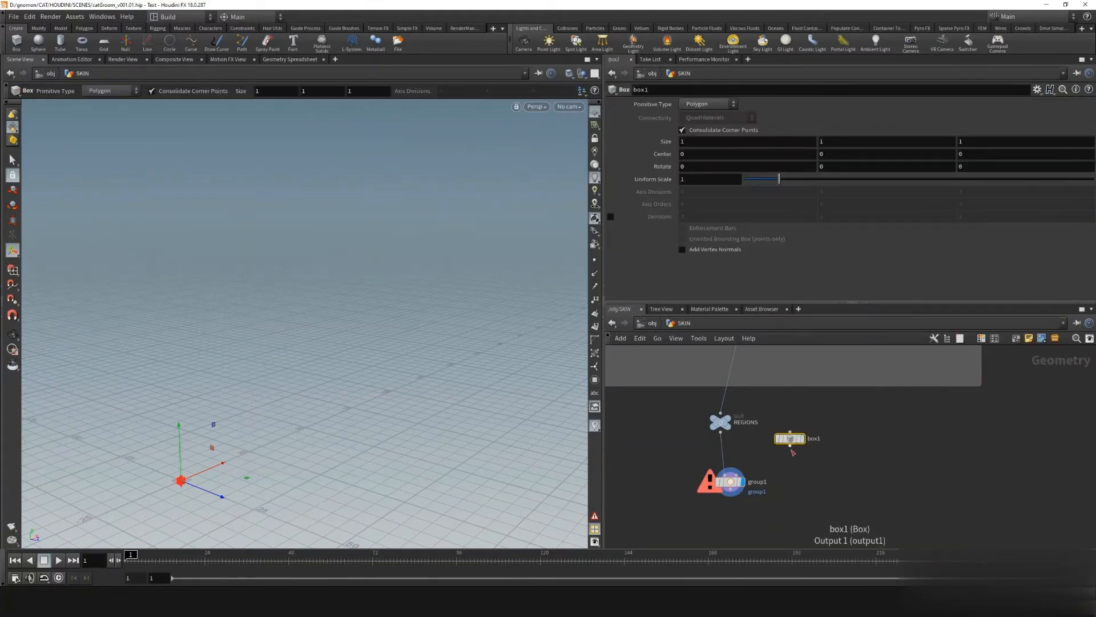
{"action": "left_click_drag", "start_coordinate": [790, 446], "coordinate": [738, 469]}
Display box1 alone and return to group1's output to compare the box with the cat
{"action": "right_click_drag", "start_coordinate": [398, 266], "coordinate": [395, 339], "text": "alt"}
{"action": "middle_click_drag", "start_coordinate": [395, 340], "coordinate": [353, 404], "text": "alt"}
{"action": "left_click", "coordinate": [801, 437]}
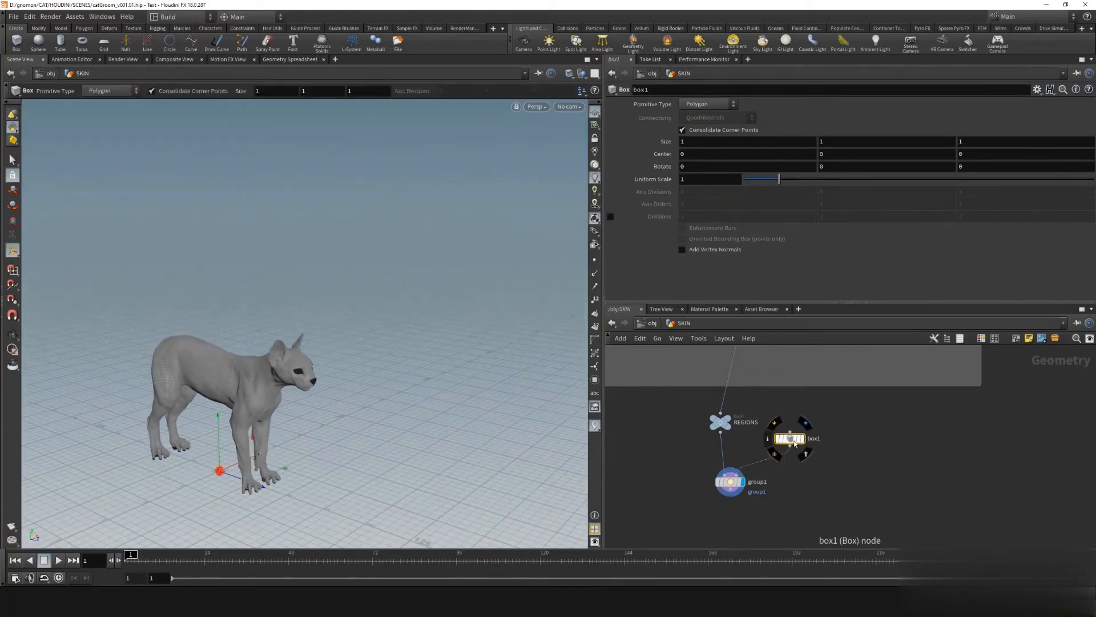
{"action": "left_click_drag", "start_coordinate": [337, 387], "coordinate": [374, 366], "text": "alt"}
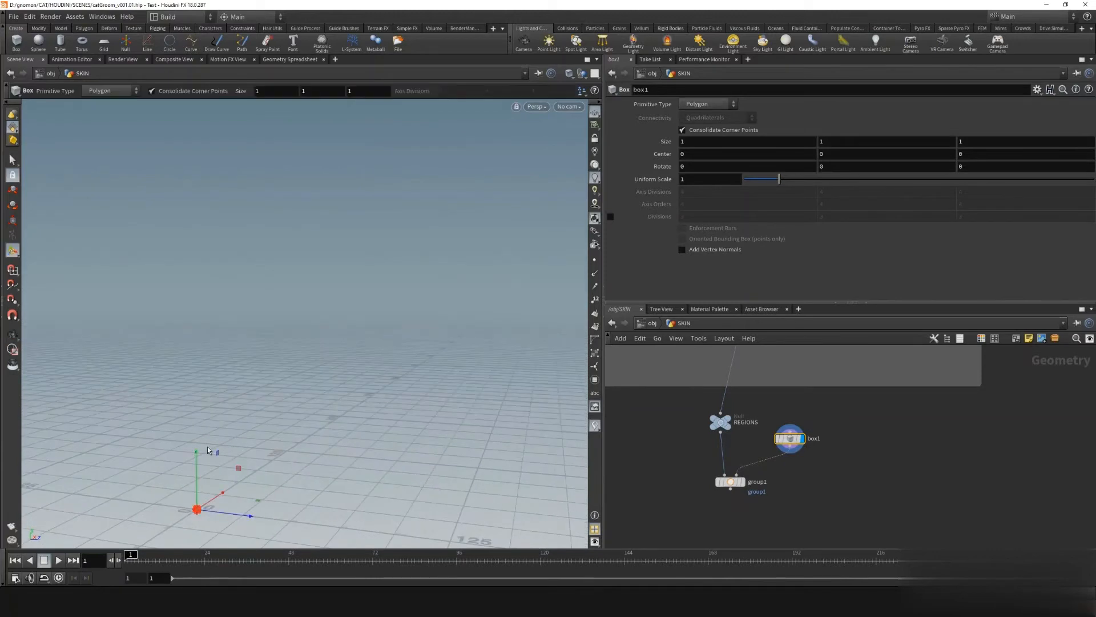
{"action": "middle_click_drag", "start_coordinate": [374, 365], "coordinate": [437, 299], "text": "alt"}
{"action": "left_click", "coordinate": [742, 481]}
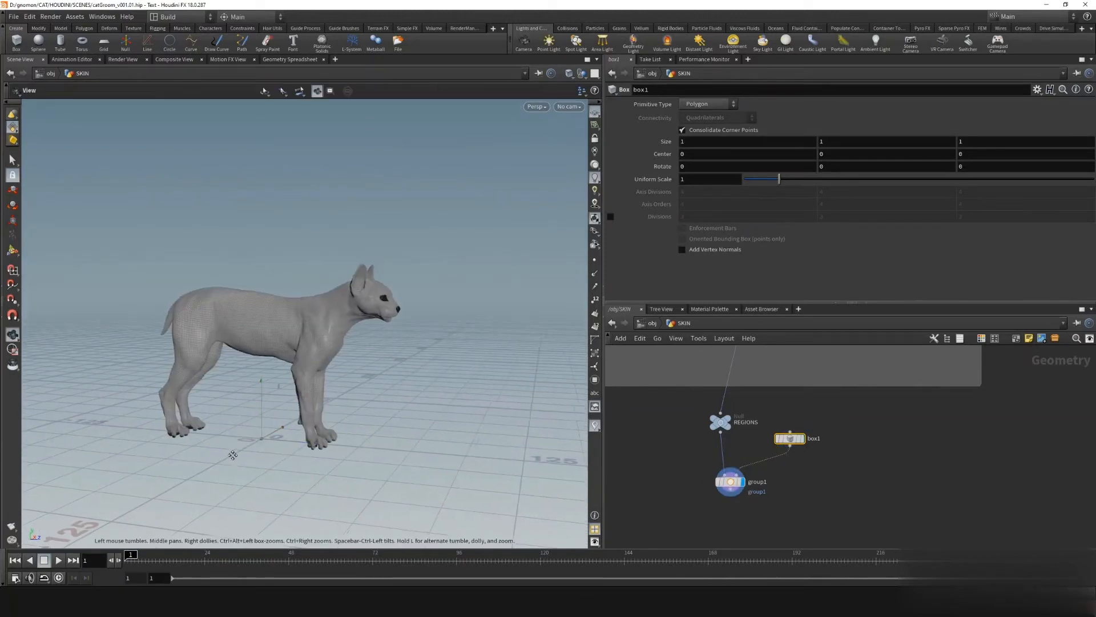
{"action": "middle_click_drag", "start_coordinate": [233, 453], "coordinate": [254, 418], "text": "alt"}
{"action": "right_click_drag", "start_coordinate": [254, 418], "coordinate": [286, 408], "text": "alt"}
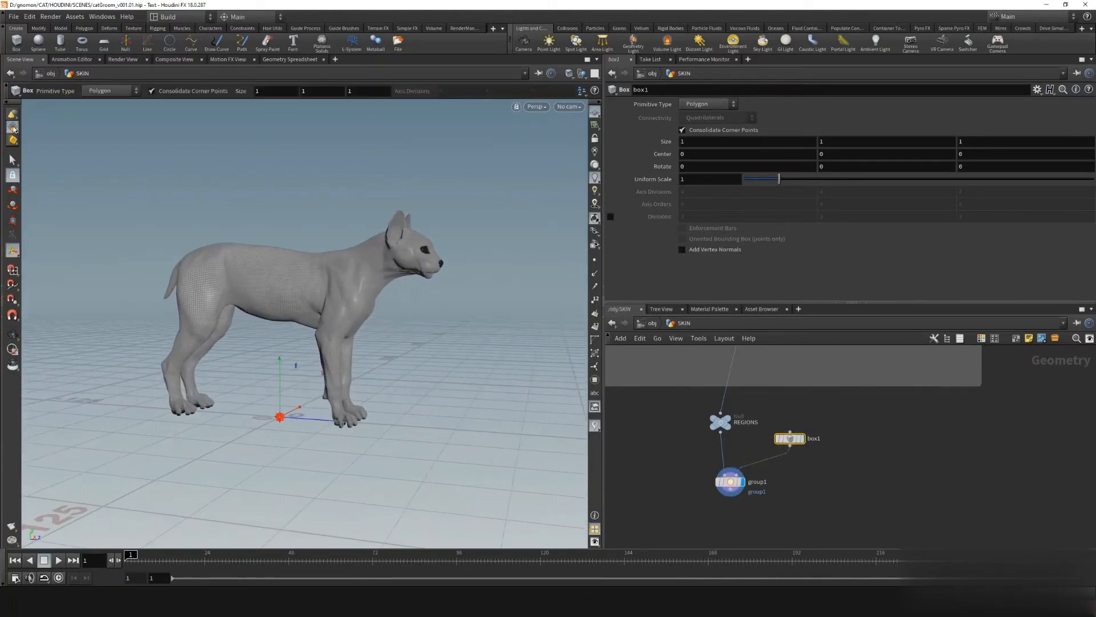
Scale the box uniformly by about 17.5 in the viewport using an Edit node
{"action": "left_click", "coordinate": [12, 220]}
{"action": "key", "text": "n"}
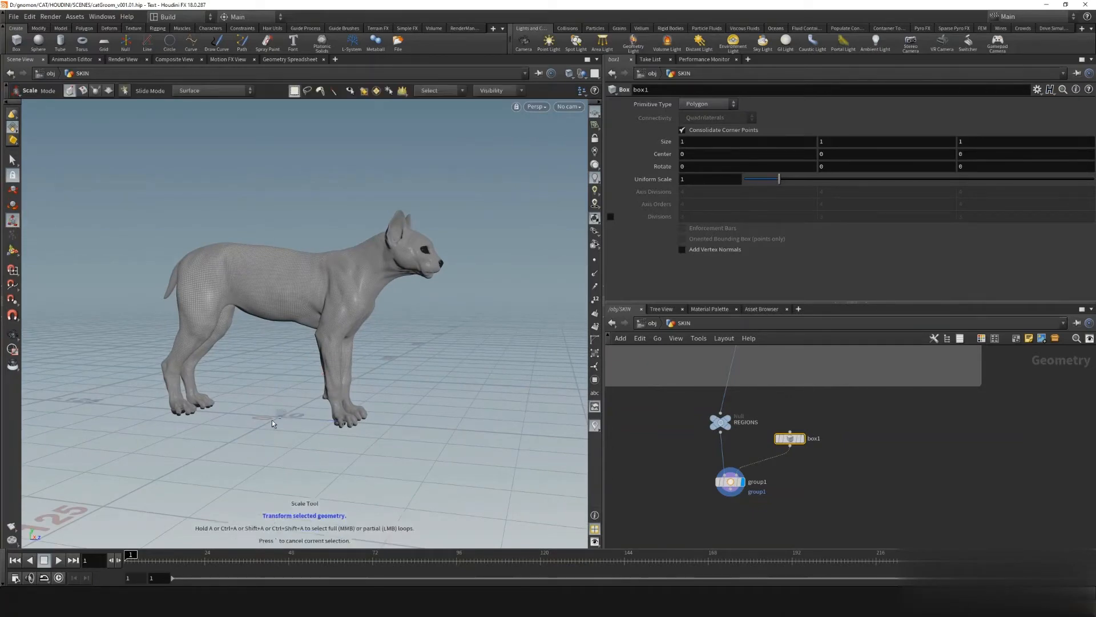
{"action": "key", "text": "Return"}
{"action": "left_click_drag", "start_coordinate": [278, 415], "coordinate": [306, 412]}
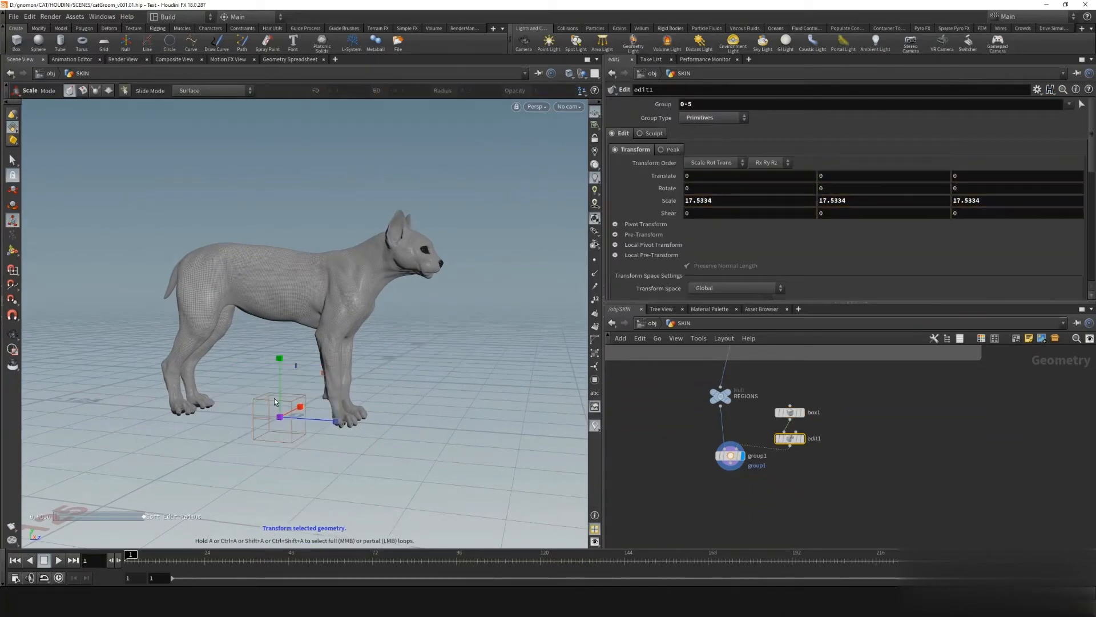
Move the scaled box up and forward onto the cat's head and inspect its placement
{"action": "key", "text": "t"}
{"action": "left_click_drag", "start_coordinate": [281, 354], "coordinate": [293, 182]}
{"action": "left_click_drag", "start_coordinate": [324, 241], "coordinate": [491, 242]}
{"action": "key", "text": "Escape"}
{"action": "scroll", "coordinate": [396, 324], "scroll_direction": "up", "scroll_amount": 5}
{"action": "scroll", "coordinate": [396, 324], "scroll_direction": "up", "scroll_amount": 3}
{"action": "left_click_drag", "start_coordinate": [395, 325], "coordinate": [442, 334], "text": "alt"}
Select group1 to highlight its points, and adjust and enlarge the bounding box so it encloses the cat's head and neck
{"action": "left_click", "coordinate": [724, 456]}
{"action": "key", "text": "t"}
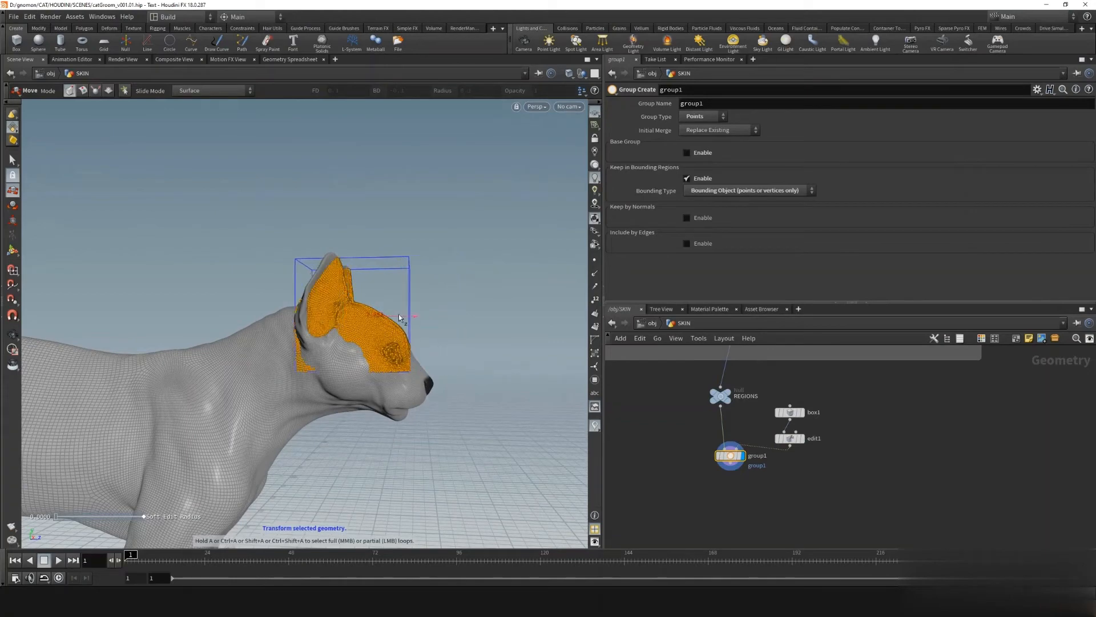
{"action": "key", "text": "Escape"}
{"action": "left_click_drag", "start_coordinate": [455, 311], "coordinate": [374, 314]}
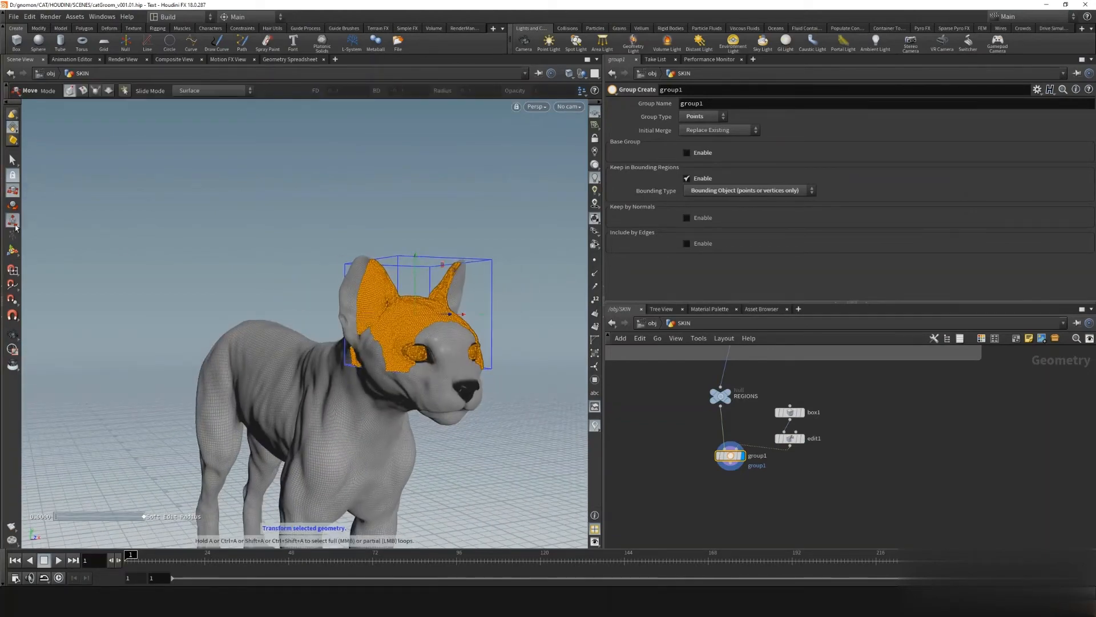
{"action": "left_click_drag", "start_coordinate": [454, 320], "coordinate": [423, 313]}
{"action": "key", "text": "r"}
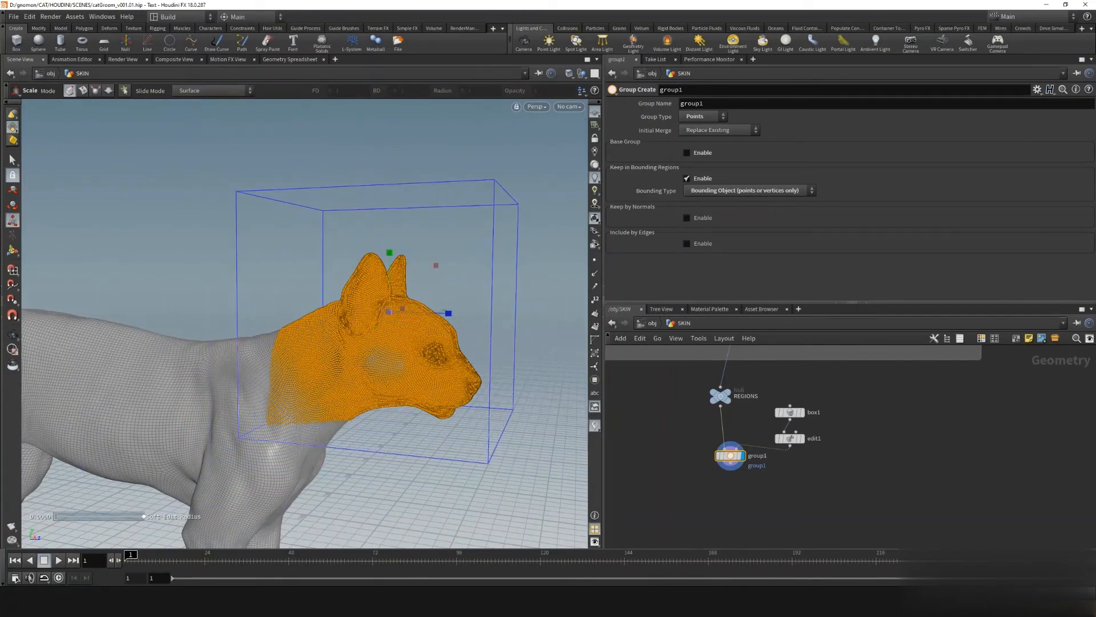
Switch to Photos to examine the long-haired white cat reference picture, and return to Houdini
{"action": "left_click_drag", "start_coordinate": [490, 616], "coordinate": [490, 97]}
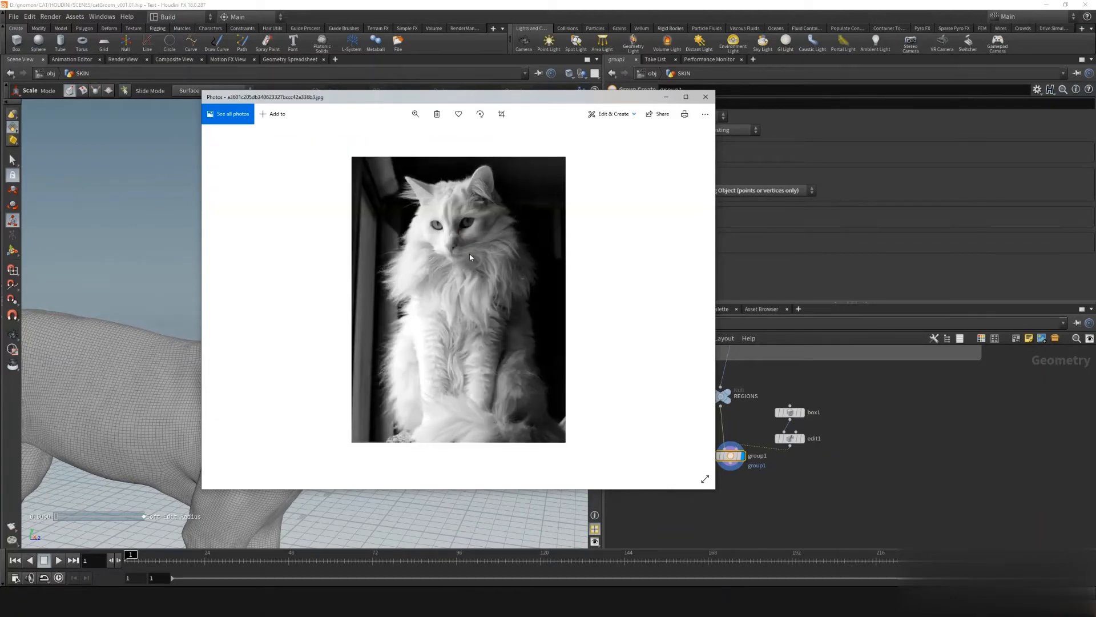
{"action": "left_click", "coordinate": [665, 101]}
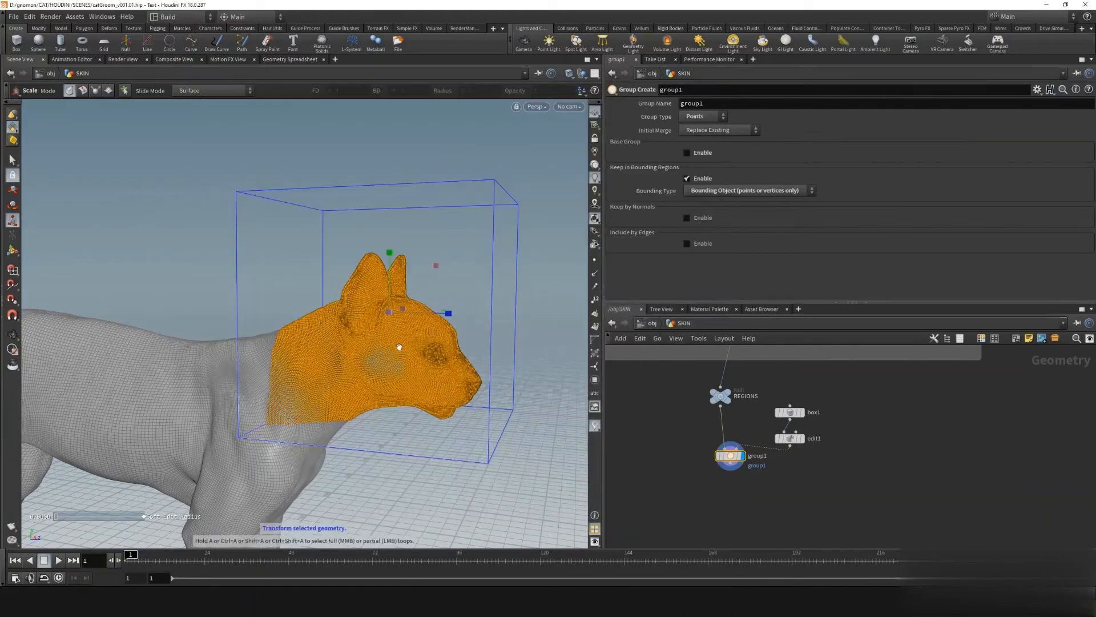
Rotate and reposition the bounding box so the point group covers only the cat's head, ending behind the jaw and ears
{"action": "mouse_move", "coordinate": [399, 345]}
{"action": "left_mouse_down", "text": "alt"}
{"action": "mouse_move", "coordinate": [414, 344]}
{"action": "mouse_move", "coordinate": [400, 337]}
{"action": "left_mouse_up", "text": "alt"}
{"action": "left_click", "coordinate": [12, 206]}
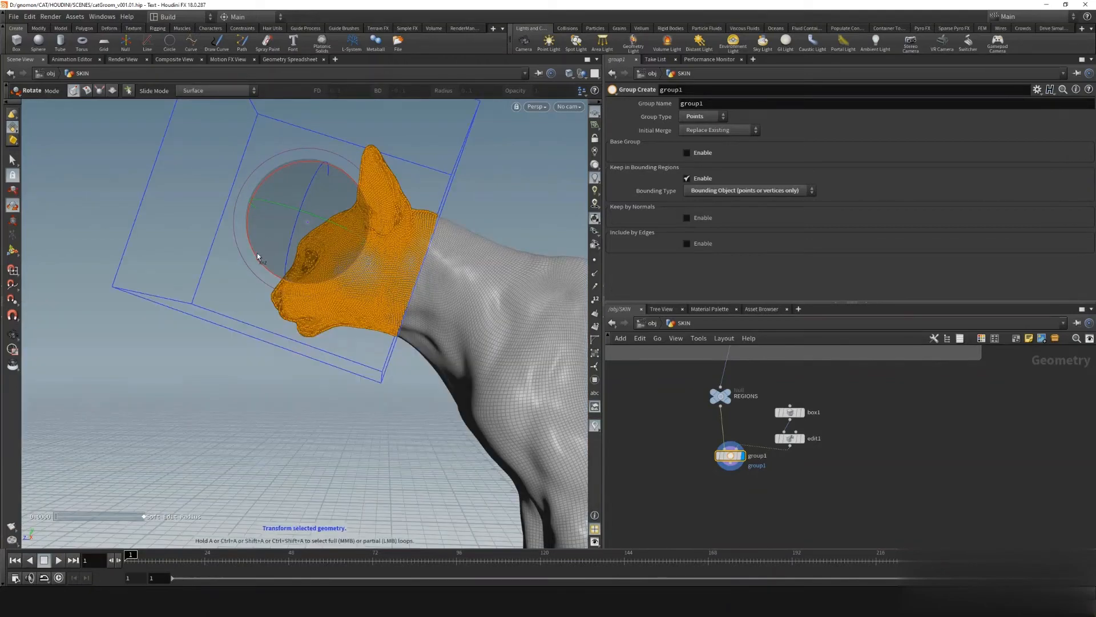
{"action": "left_click_drag", "start_coordinate": [257, 254], "coordinate": [258, 258]}
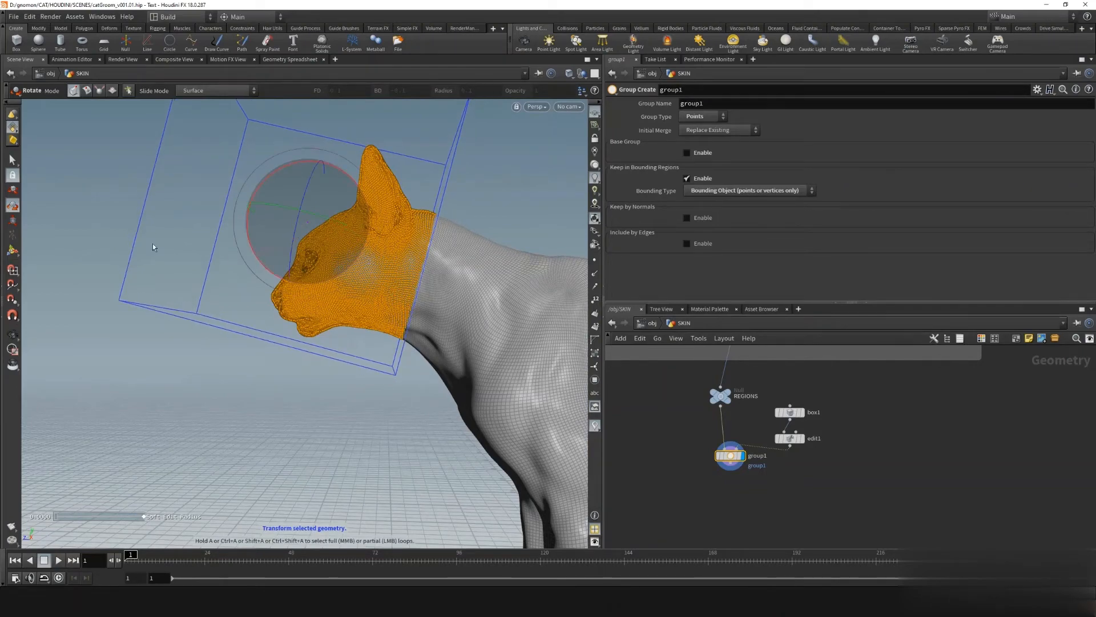
{"action": "key", "text": "t"}
{"action": "mouse_move", "coordinate": [311, 226]}
{"action": "left_mouse_down"}
{"action": "mouse_move", "coordinate": [293, 241]}
{"action": "mouse_move", "coordinate": [416, 259]}
{"action": "mouse_move", "coordinate": [502, 240]}
{"action": "mouse_move", "coordinate": [568, 257]}
{"action": "mouse_move", "coordinate": [302, 243]}
{"action": "left_mouse_up"}
{"action": "key", "text": "Escape"}
{"action": "middle_click_drag", "start_coordinate": [700, 491], "coordinate": [678, 473]}
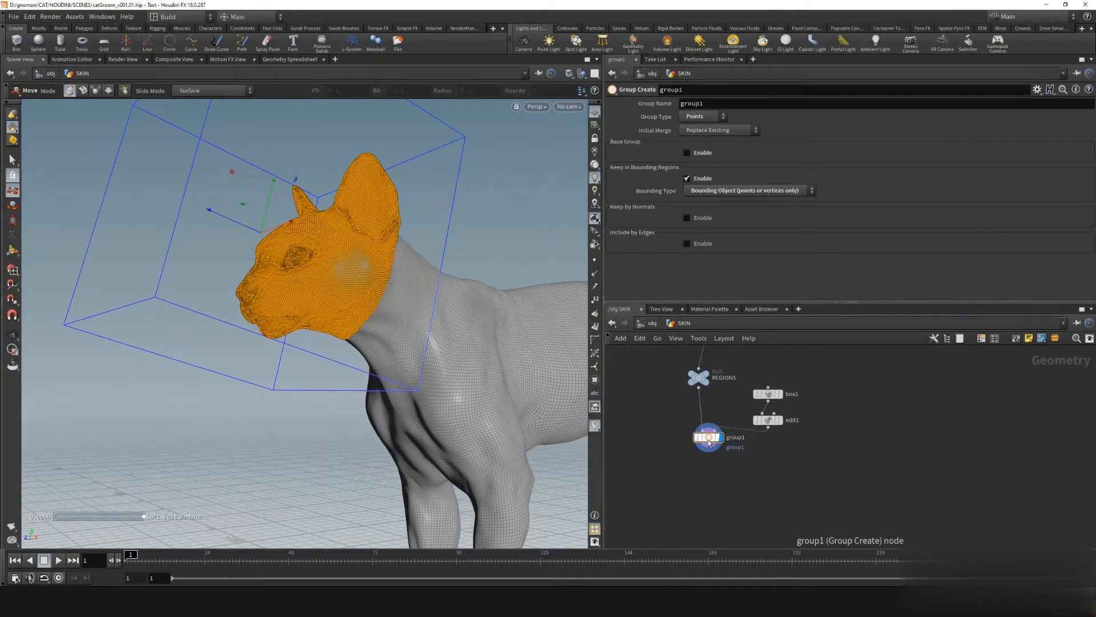
Name the point group created by group1 FACE_GRP
{"action": "mouse_move", "coordinate": [710, 449]}
{"action": "left_click_drag", "start_coordinate": [710, 448], "coordinate": [703, 472]}
{"action": "key", "text": "Escape"}
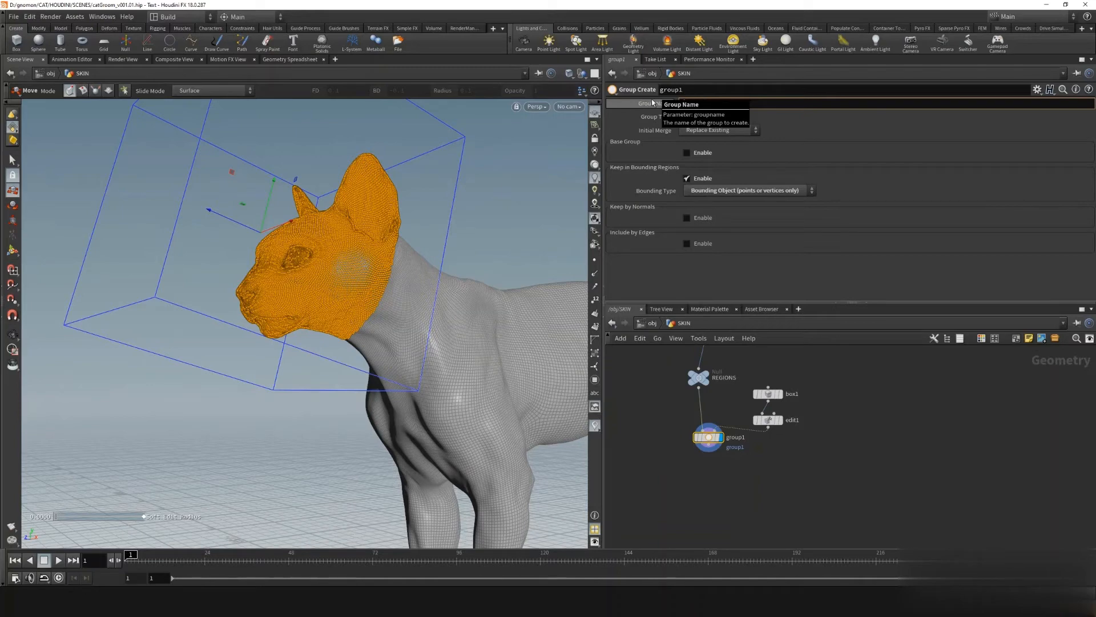
{"action": "type", "text": "FACE"}
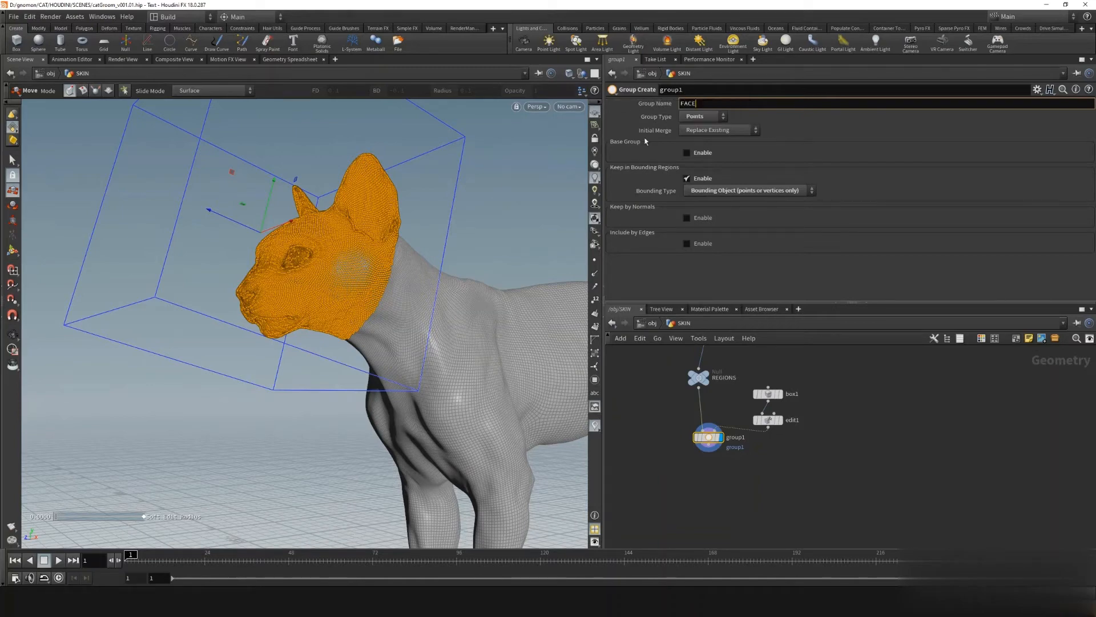
{"action": "type", "text": "_GRP"}
{"action": "key", "text": "Return"}
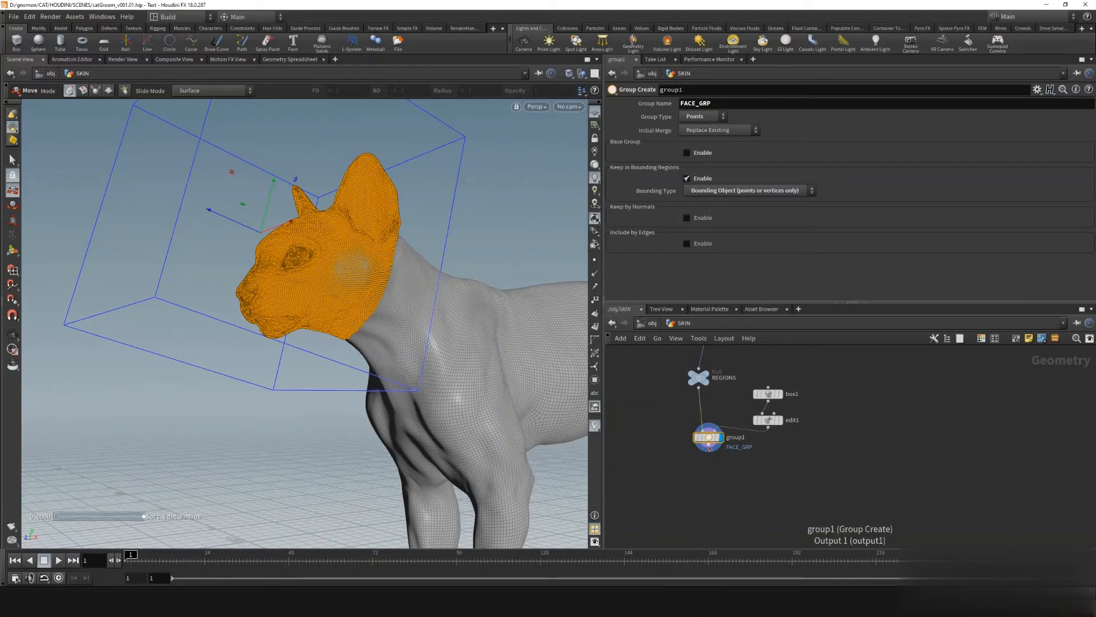
Append a Color node to group1, set its color to black, and display it on the cat
{"action": "mouse_move", "coordinate": [707, 450]}
{"action": "left_mouse_down"}
{"action": "mouse_move", "coordinate": [704, 467]}
{"action": "mouse_move", "coordinate": [721, 469]}
{"action": "left_mouse_up"}
{"action": "type", "text": "color"}
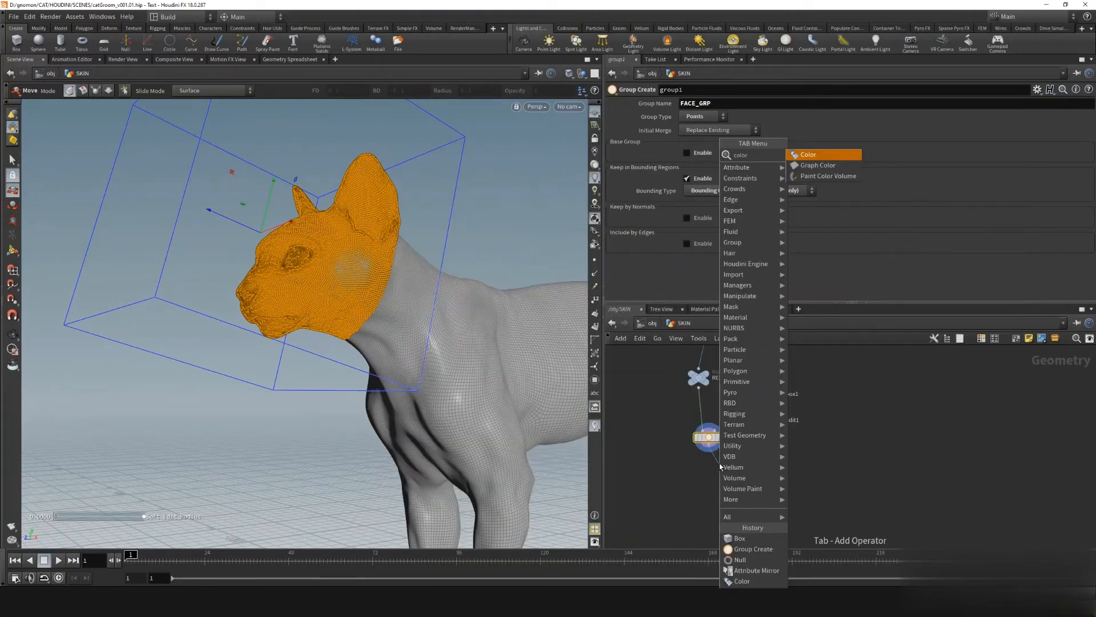
{"action": "key", "text": "Return"}
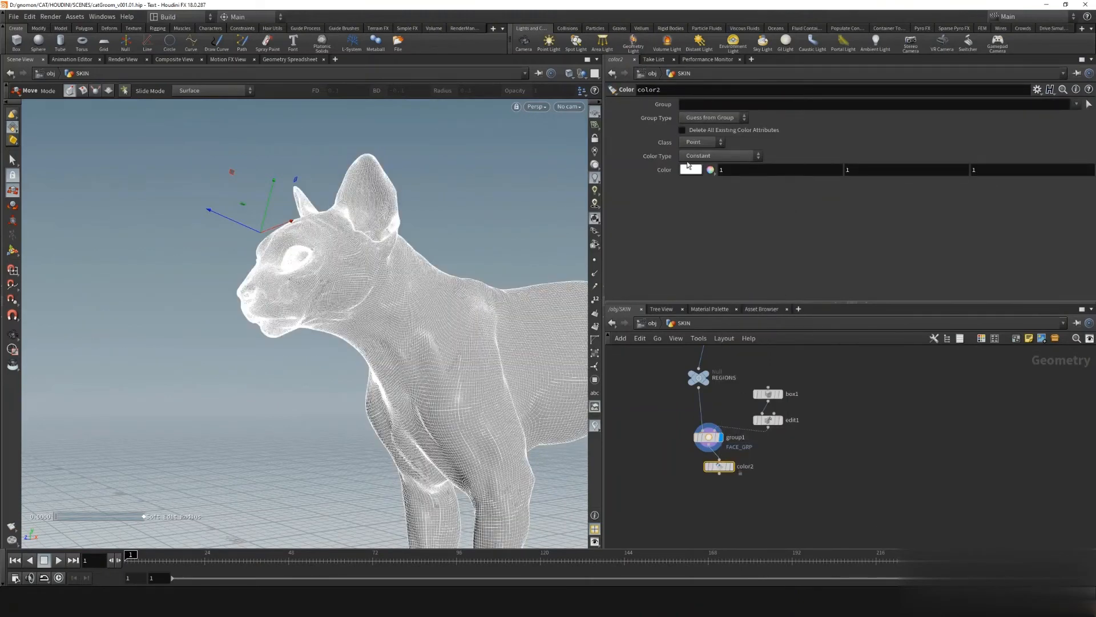
{"action": "left_click", "coordinate": [688, 171]}
{"action": "left_click", "coordinate": [726, 135]}
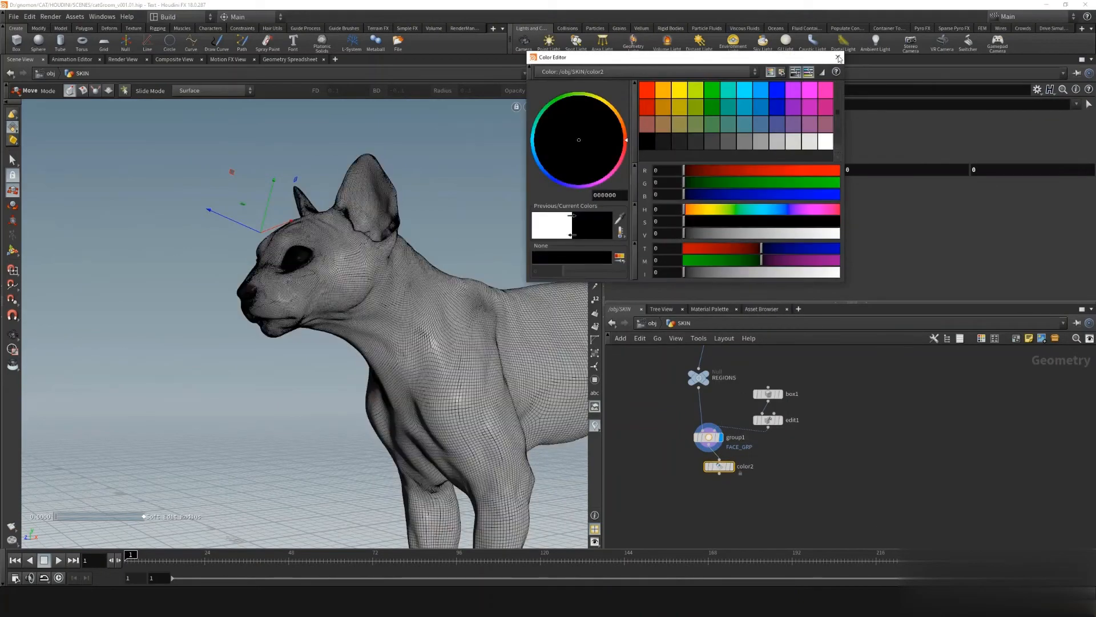
{"action": "scroll", "coordinate": [673, 499], "scroll_direction": "up", "scroll_amount": 1}
{"action": "middle_click_drag", "start_coordinate": [679, 494], "coordinate": [673, 464]}
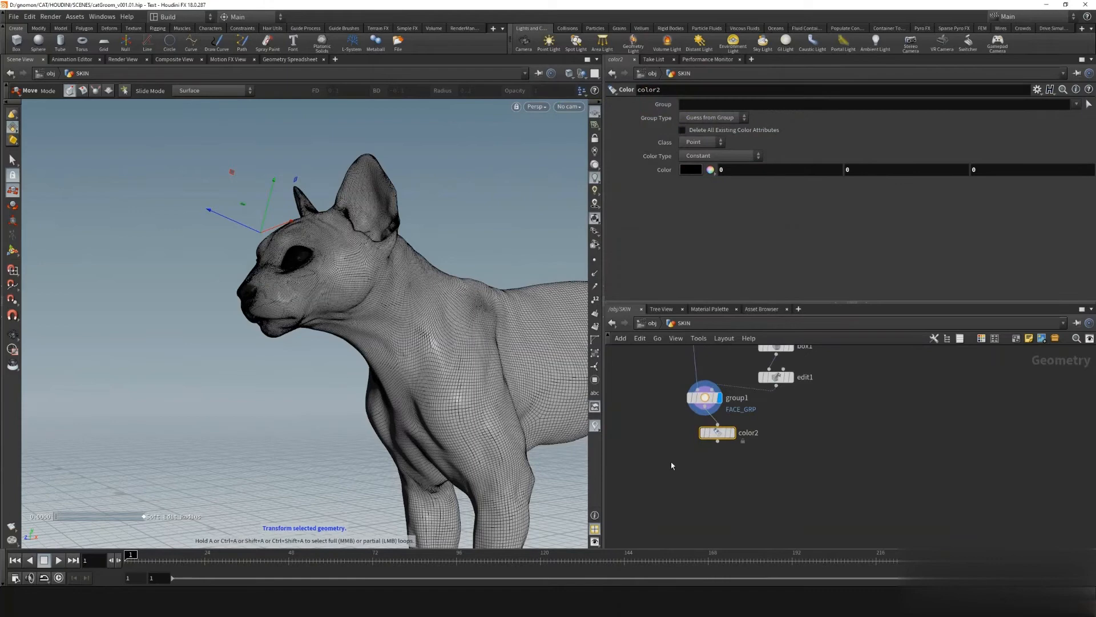
{"action": "left_click", "coordinate": [733, 434]}
{"action": "left_click_drag", "start_coordinate": [718, 434], "coordinate": [711, 436]}
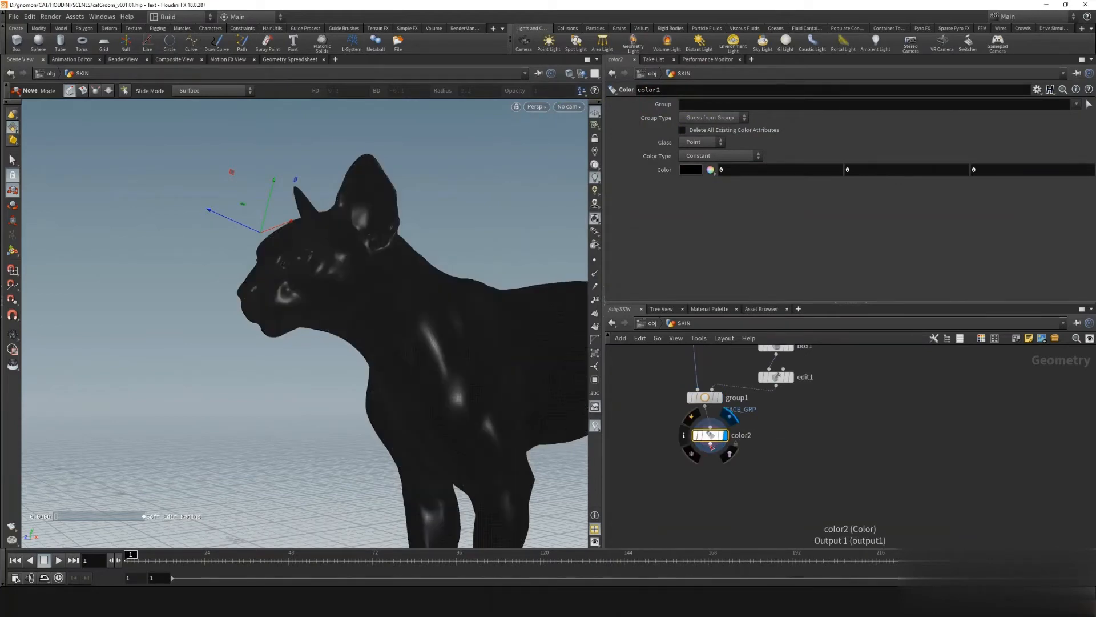
Append a second Color node below color2 with the default white color and display it
{"action": "left_click", "coordinate": [710, 443]}
{"action": "key", "text": "Tab"}
{"action": "type", "text": "color"}
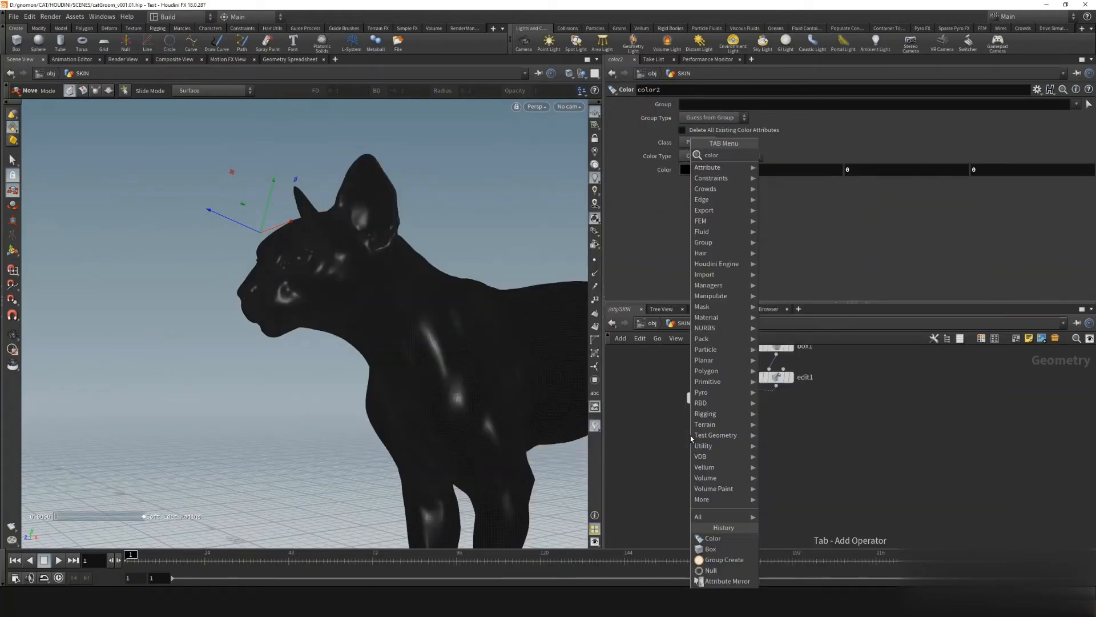
{"action": "key", "text": "Return"}
{"action": "key", "text": "Return"}
{"action": "left_click_drag", "start_coordinate": [680, 433], "coordinate": [700, 471]}
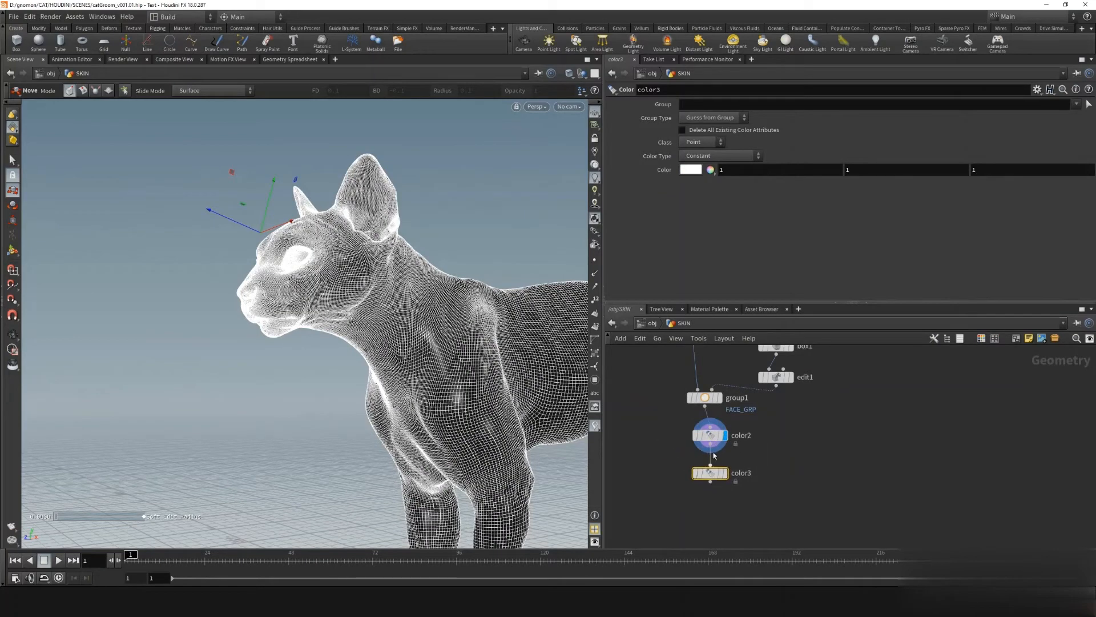
{"action": "left_click", "coordinate": [709, 435]}
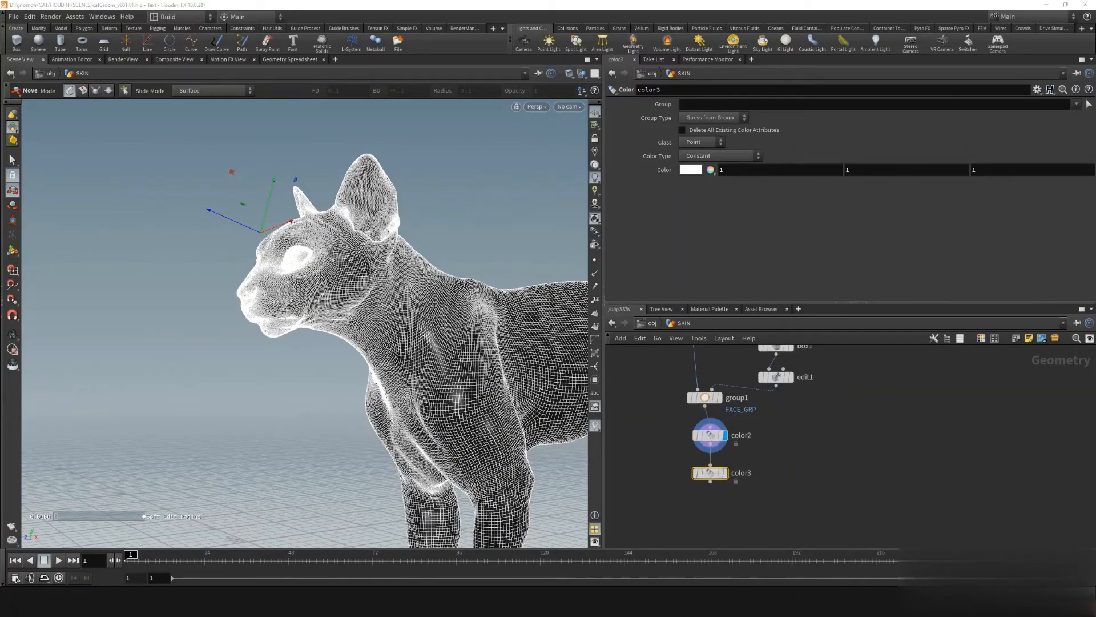
{"action": "left_click", "coordinate": [710, 473]}
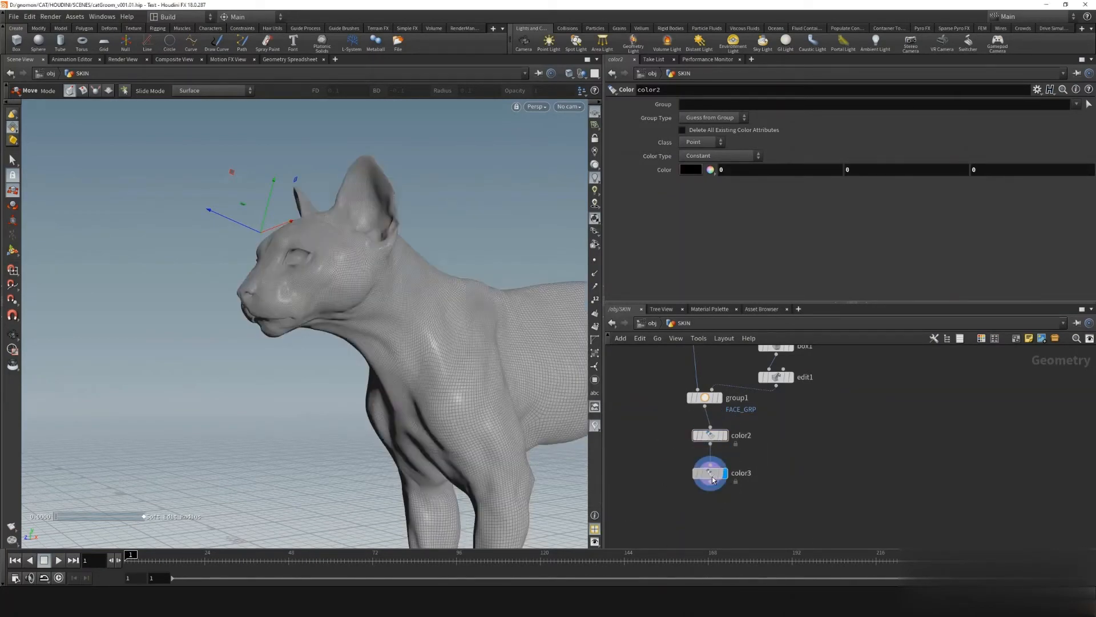
Restrict color3 to the FACE_GRP group and inspect the white face region from the other side
{"action": "left_click", "coordinate": [1077, 104]}
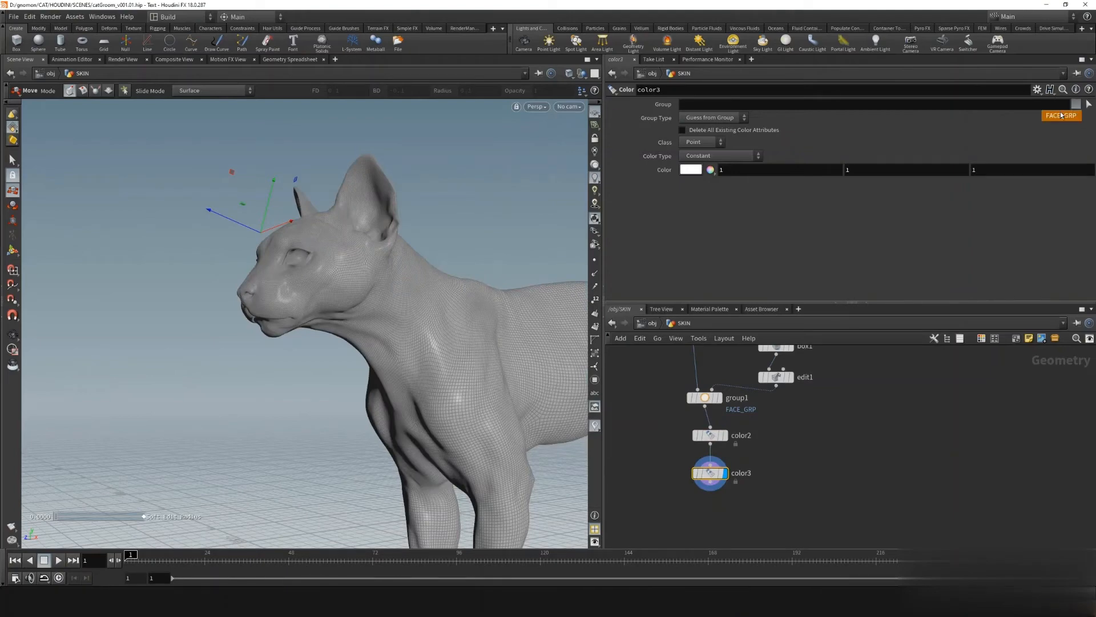
{"action": "left_click", "coordinate": [1060, 118]}
{"action": "key", "text": "Escape"}
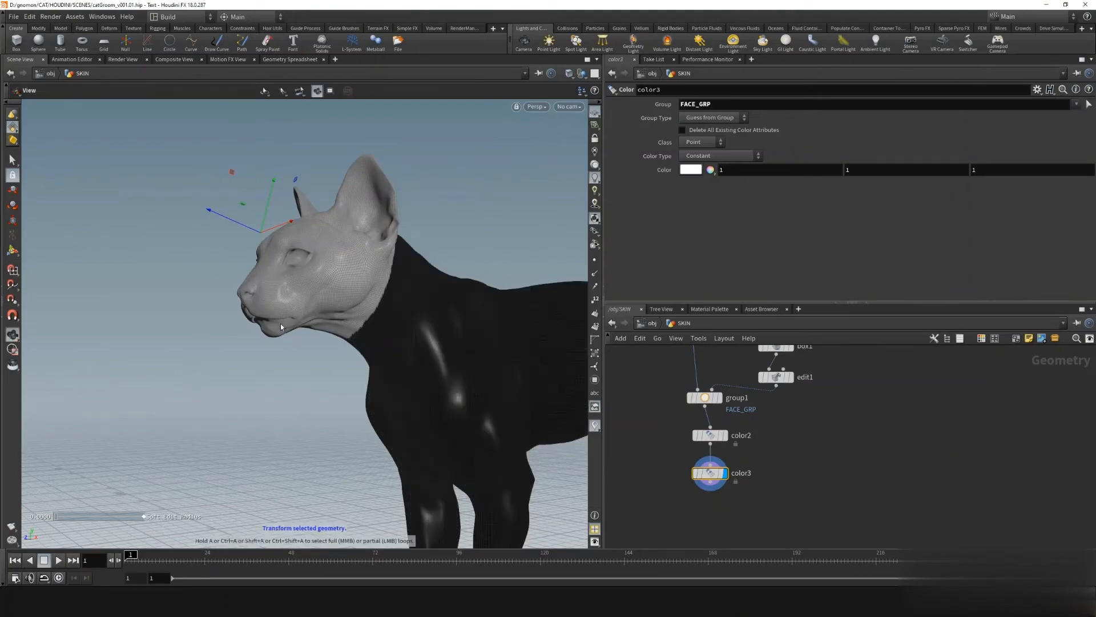
{"action": "left_click_drag", "start_coordinate": [279, 323], "coordinate": [506, 331]}
{"action": "left_click_drag", "start_coordinate": [352, 318], "coordinate": [383, 311], "text": "alt"}
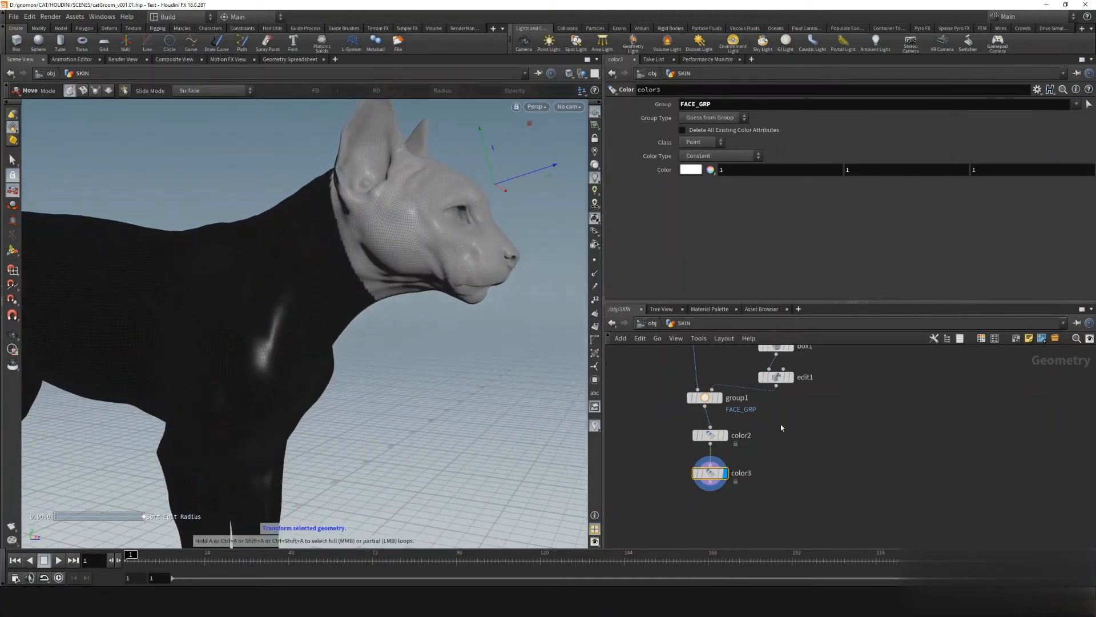
Append an Attribute Wrangle node below color3
{"action": "mouse_move", "coordinate": [787, 442]}
{"action": "middle_mouse_down"}
{"action": "mouse_move", "coordinate": [790, 468]}
{"action": "mouse_move", "coordinate": [794, 439]}
{"action": "middle_mouse_up"}
{"action": "left_click_drag", "start_coordinate": [716, 480], "coordinate": [724, 509]}
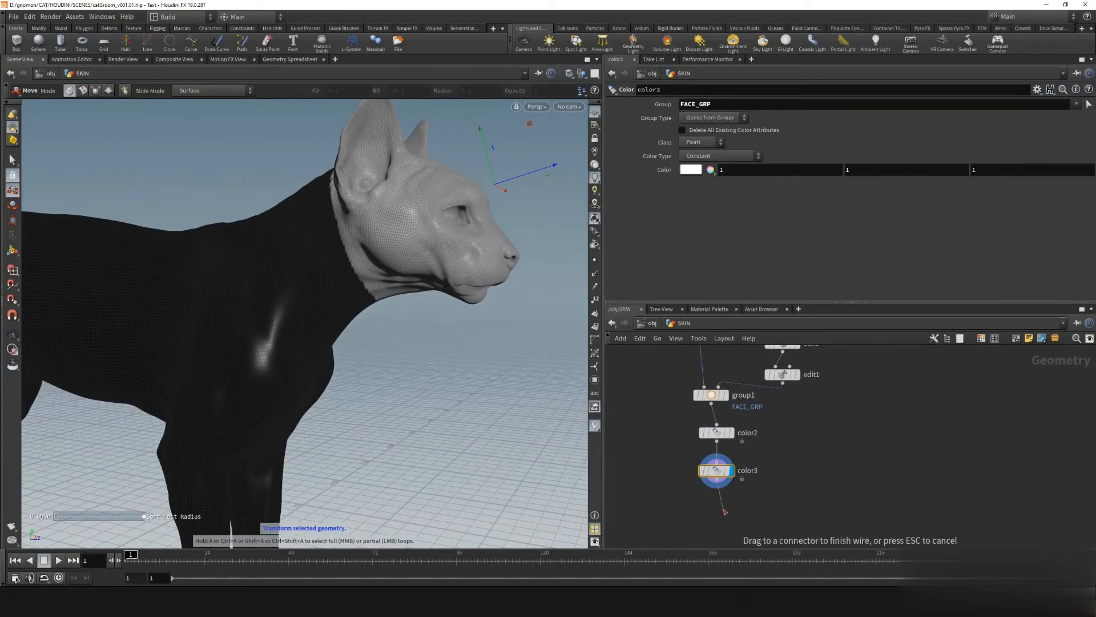
{"action": "key", "text": "Tab"}
{"action": "type", "text": "attr"}
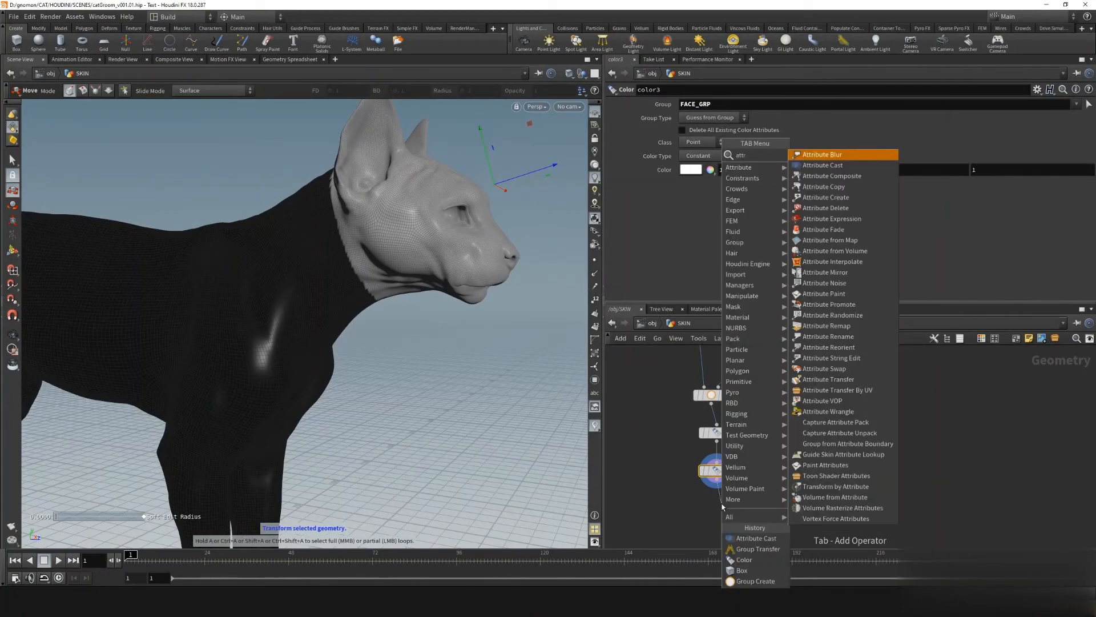
{"action": "type", "text": " wran"}
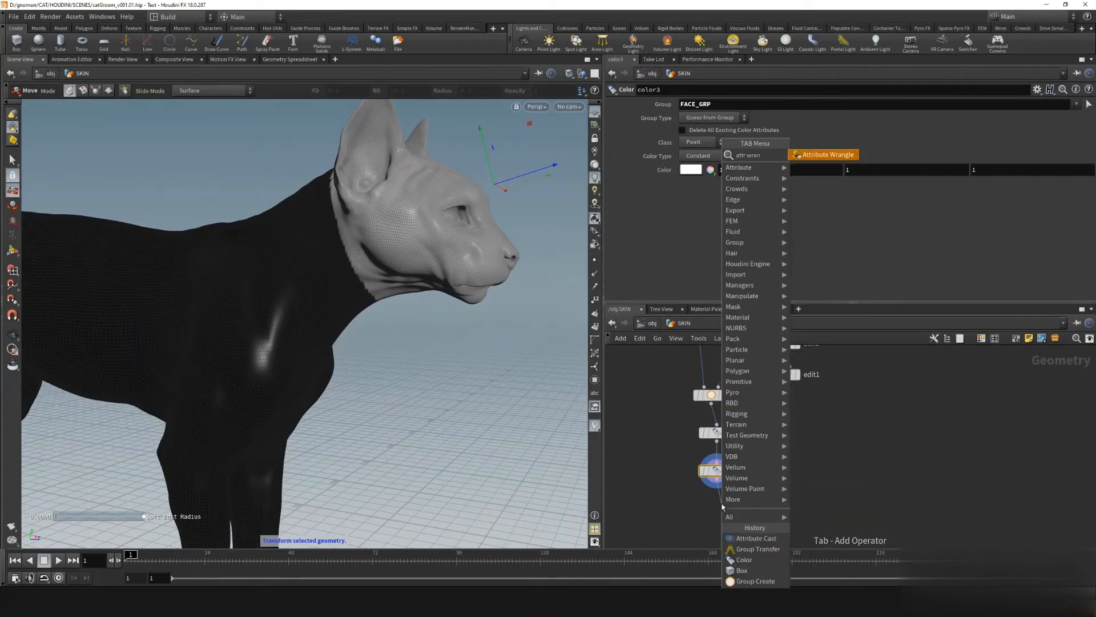
{"action": "key", "text": "Return"}
Enclose the box, edit, group, two color and wrangle nodes in a new network box
{"action": "scroll", "coordinate": [741, 420], "scroll_direction": "down", "scroll_amount": 3}
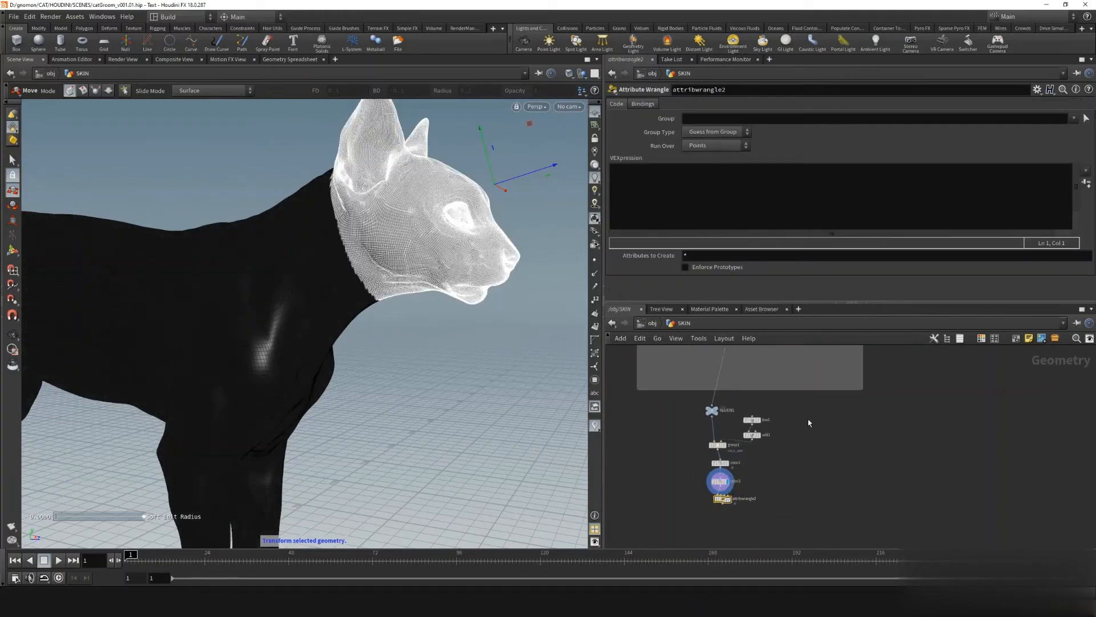
{"action": "left_click_drag", "start_coordinate": [809, 422], "coordinate": [666, 506]}
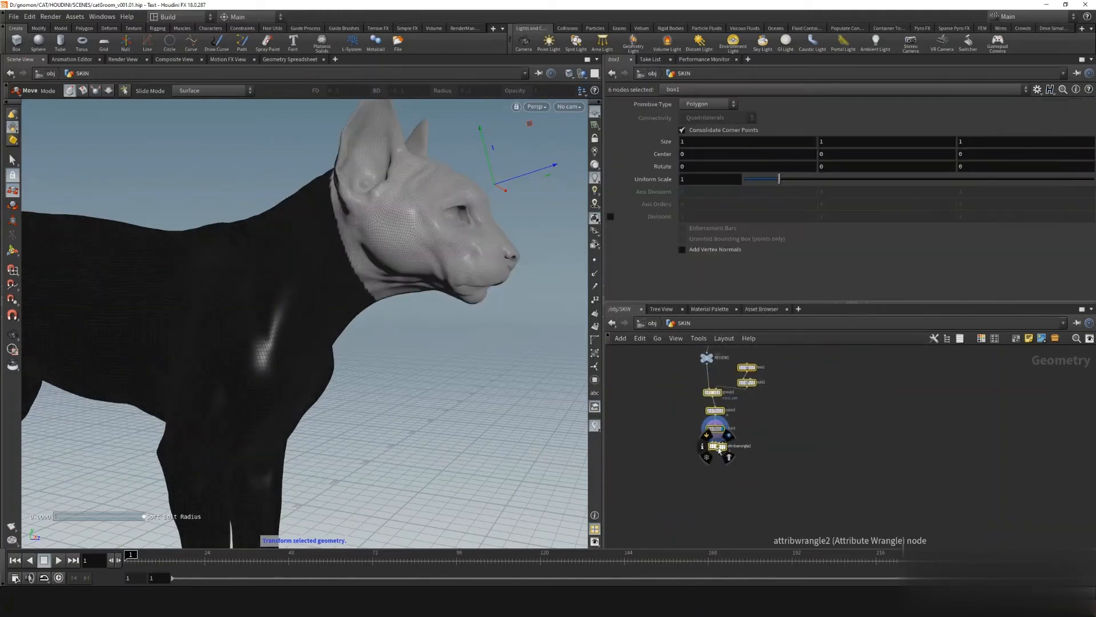
{"action": "left_click_drag", "start_coordinate": [718, 448], "coordinate": [718, 476]}
{"action": "scroll", "coordinate": [788, 440], "scroll_direction": "down", "scroll_amount": 4}
{"action": "middle_click_drag", "start_coordinate": [808, 417], "coordinate": [803, 420]}
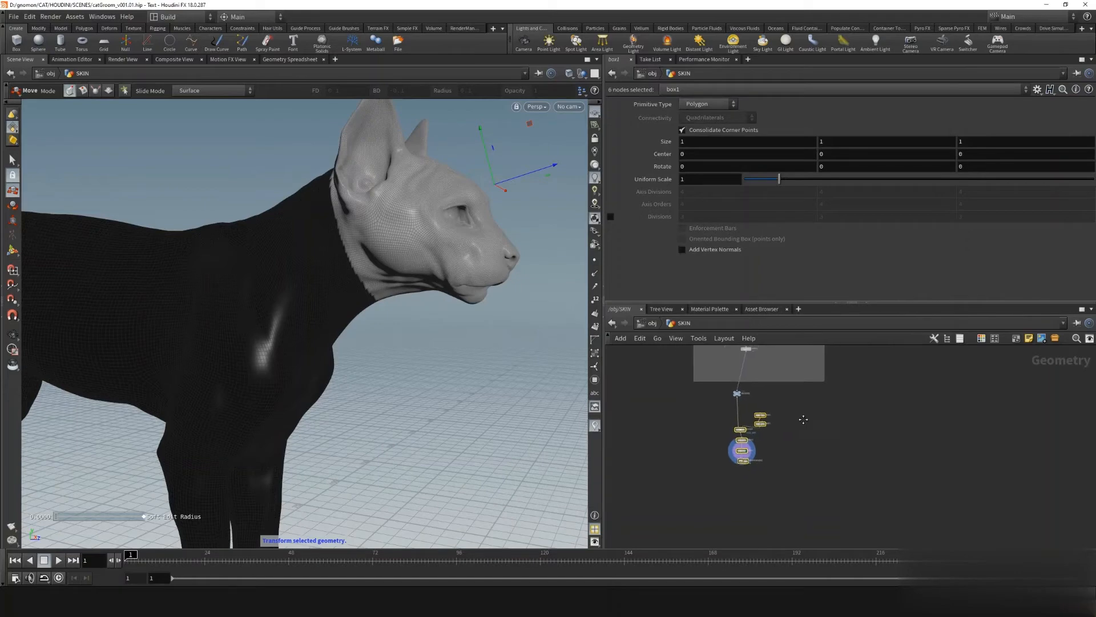
{"action": "left_click", "coordinate": [1016, 339]}
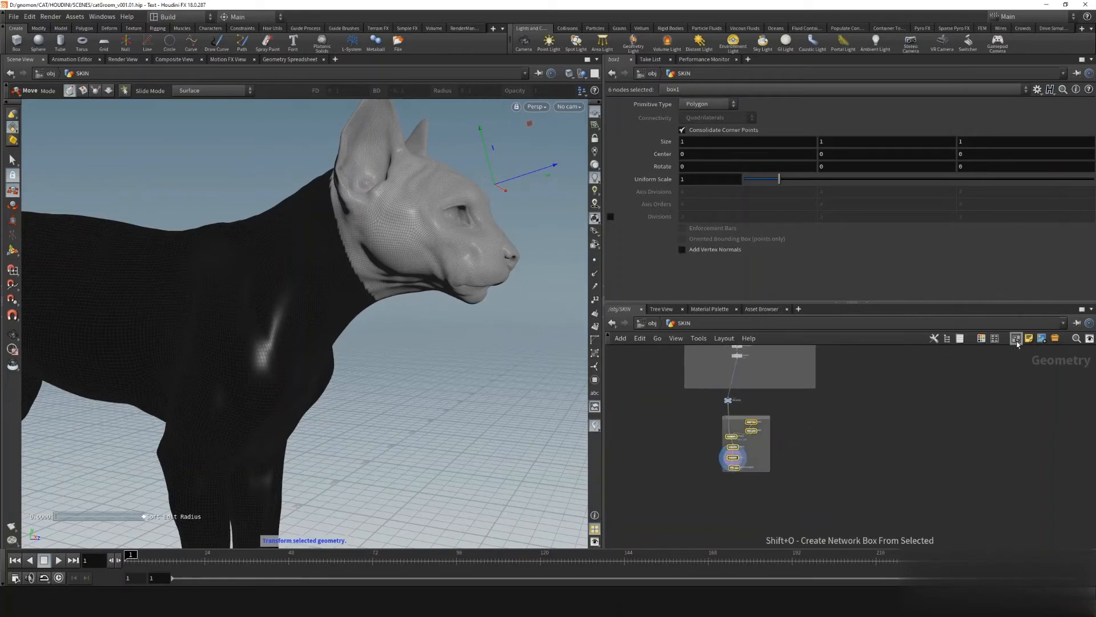
Title the new network box for the face group and extend it downward below the wrangle node
{"action": "scroll", "coordinate": [757, 419], "scroll_direction": "up", "scroll_amount": 4}
{"action": "double_click", "coordinate": [714, 412]}
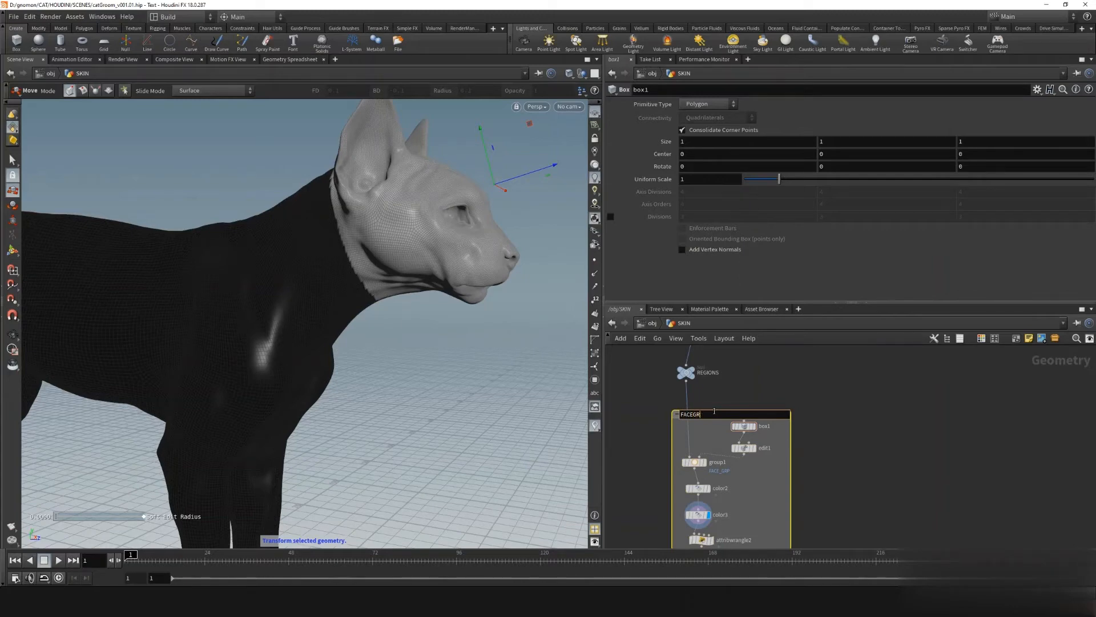
{"action": "key", "text": "Return"}
{"action": "middle_click_drag", "start_coordinate": [629, 490], "coordinate": [655, 371]}
{"action": "scroll", "coordinate": [746, 426], "scroll_direction": "up", "scroll_amount": 3}
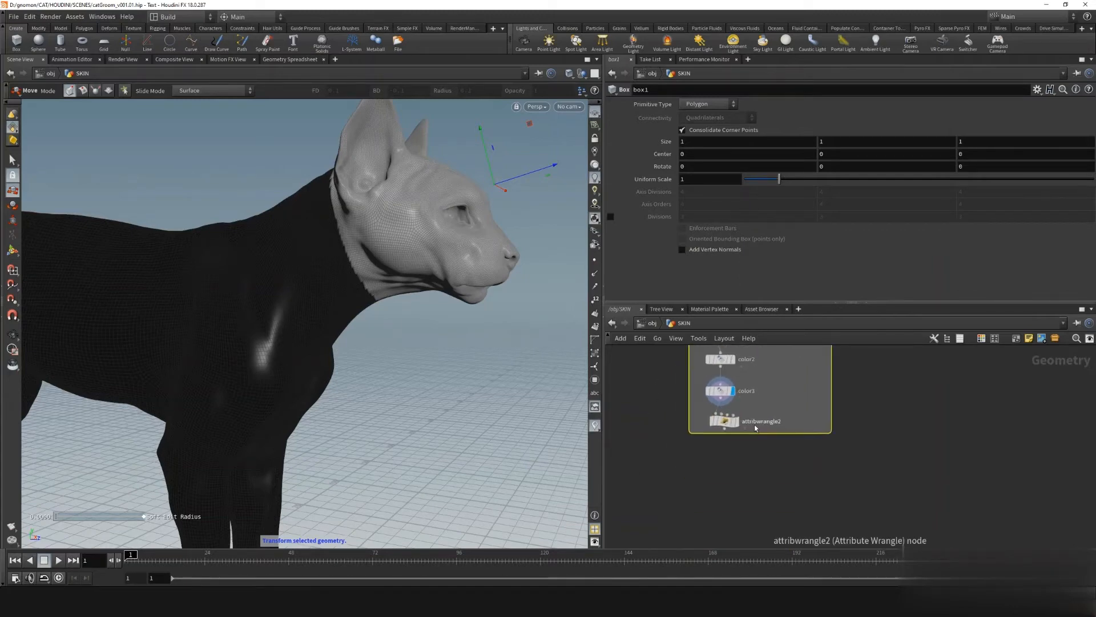
{"action": "left_click_drag", "start_coordinate": [729, 434], "coordinate": [729, 500]}
{"action": "scroll", "coordinate": [730, 497], "scroll_direction": "down", "scroll_amount": 5}
{"action": "scroll", "coordinate": [678, 457], "scroll_direction": "up", "scroll_amount": 5}
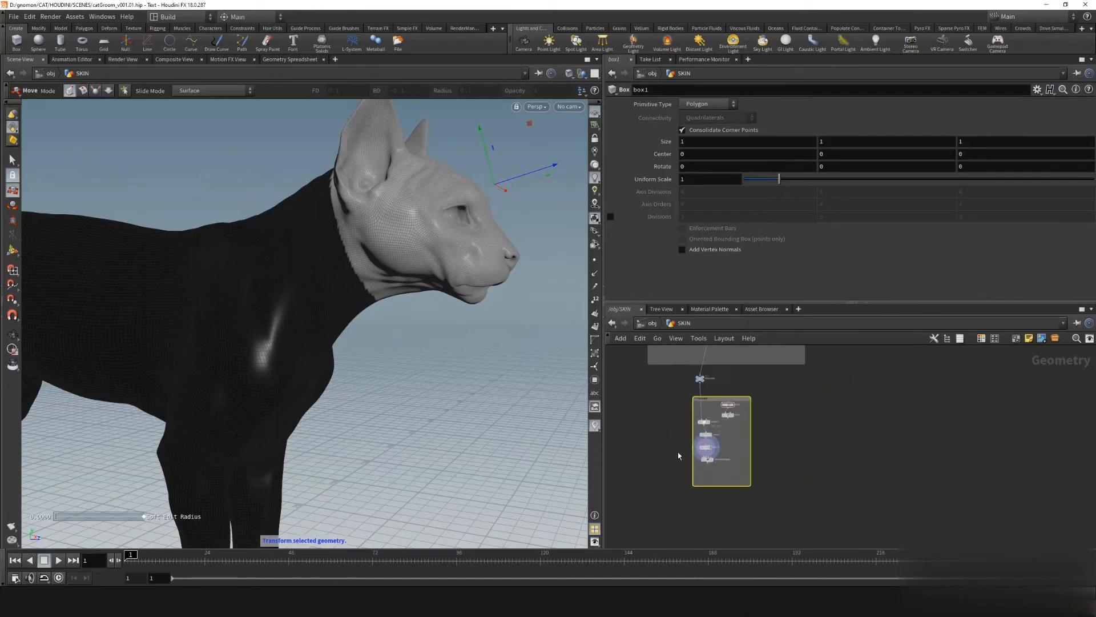
{"action": "left_click", "coordinate": [728, 456]}
{"action": "left_click", "coordinate": [690, 186]}
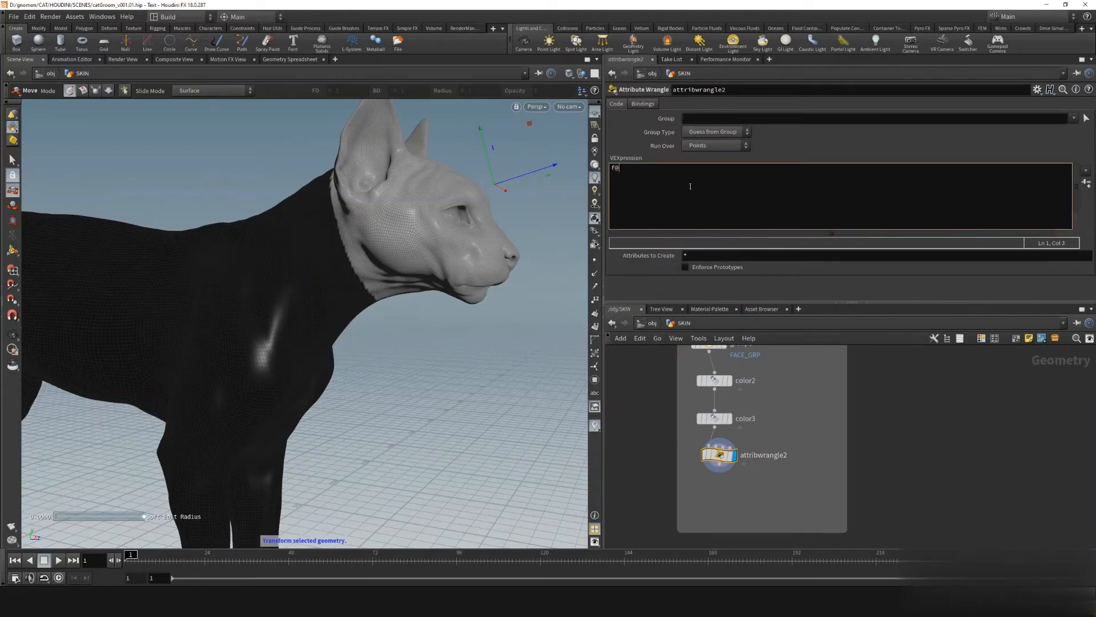
{"action": "type", "text": "f@regionFace = @Cd.r;"}
{"action": "middle_click_drag", "start_coordinate": [719, 479], "coordinate": [715, 457]}
{"action": "mouse_move", "coordinate": [362, 262]}
{"action": "left_mouse_down", "text": "alt"}
{"action": "mouse_move", "coordinate": [337, 269]}
{"action": "mouse_move", "coordinate": [351, 266]}
{"action": "left_mouse_up", "text": "alt"}
{"action": "right_click_drag", "start_coordinate": [350, 267], "coordinate": [411, 315], "text": "alt"}
{"action": "left_click_drag", "start_coordinate": [411, 315], "coordinate": [365, 297], "text": "alt"}
{"action": "middle_click_drag", "start_coordinate": [366, 297], "coordinate": [260, 346], "text": "alt"}
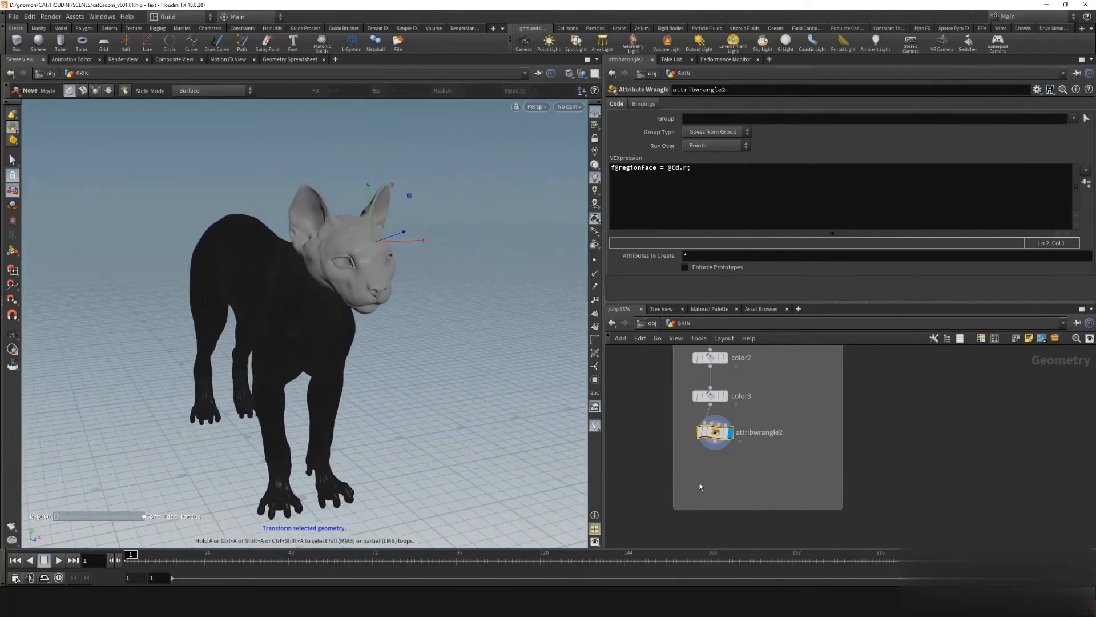
Append a Null below the face network box, wired from attribwrangle2, and rename it DEPENDENCIES
{"action": "scroll", "coordinate": [719, 441], "scroll_direction": "down", "scroll_amount": 8}
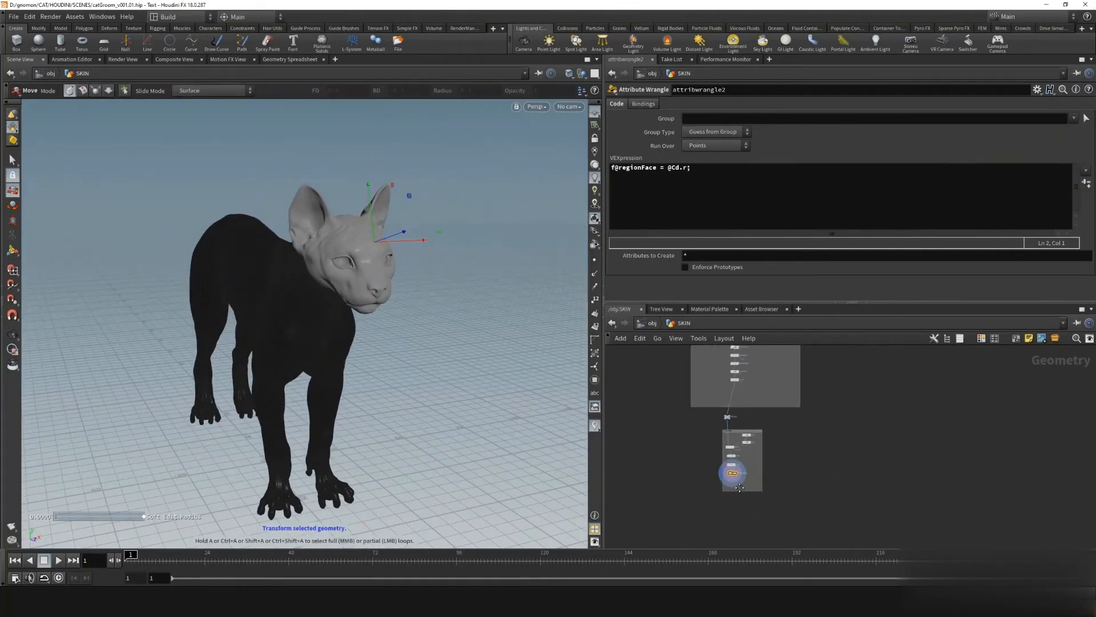
{"action": "scroll", "coordinate": [718, 433], "scroll_direction": "up", "scroll_amount": 4}
{"action": "left_click_drag", "start_coordinate": [731, 416], "coordinate": [730, 527]}
{"action": "type", "text": "null"}
{"action": "key", "text": "Return"}
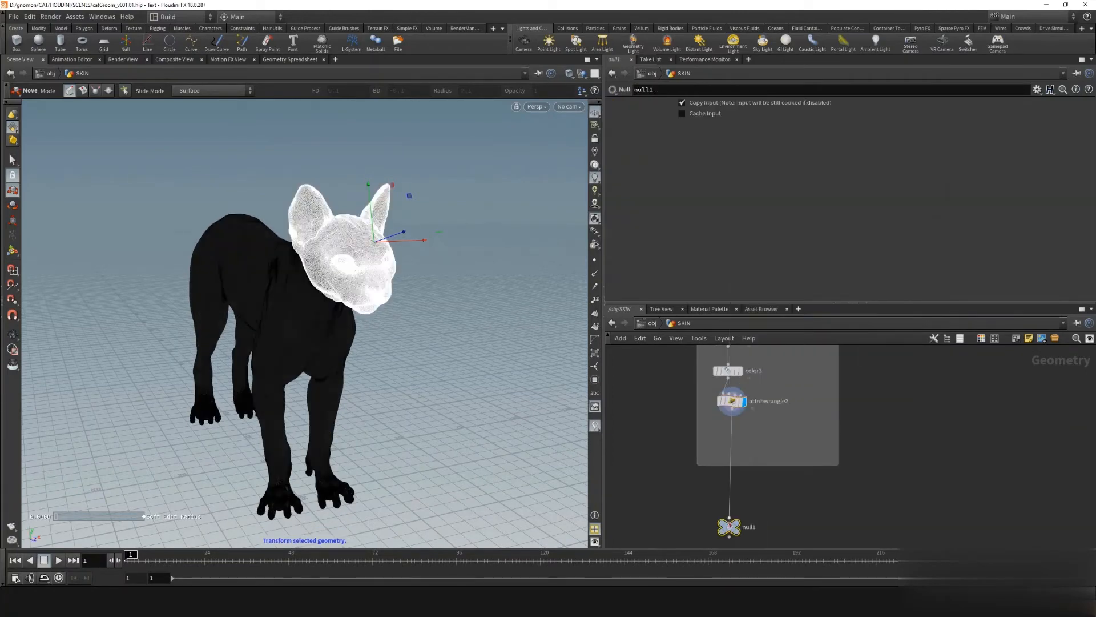
{"action": "double_click", "coordinate": [740, 473]}
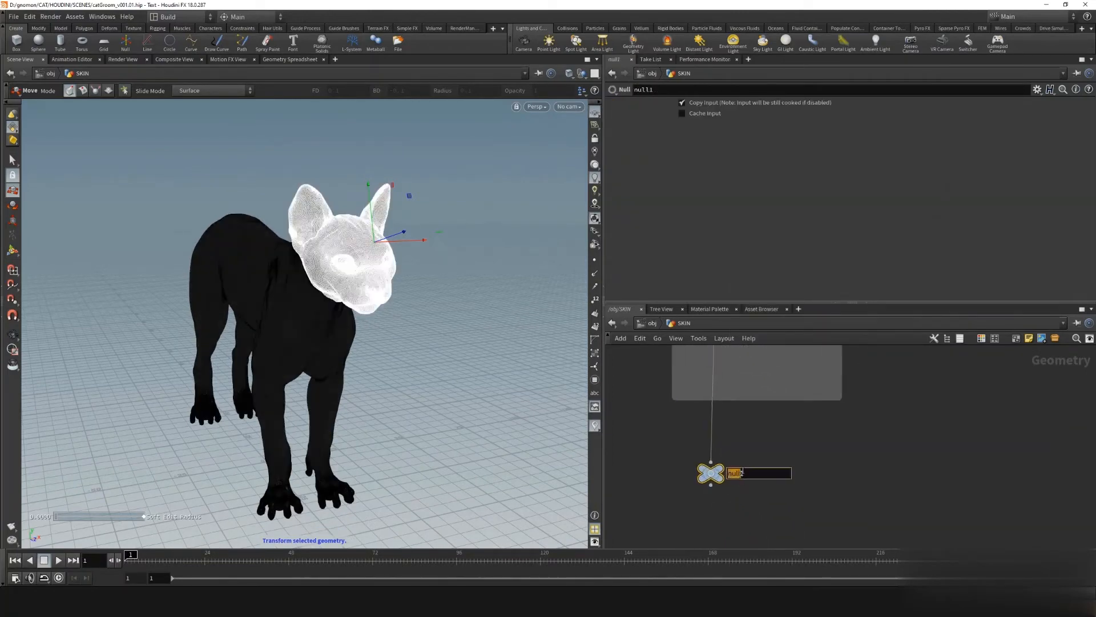
{"action": "type", "text": "P"}
{"action": "type", "text": "ENDENCIES"}
{"action": "key", "text": "Return"}
Append an Attribute Wrangle node below the DEPENDENCIES null, wired from its output
{"action": "scroll", "coordinate": [734, 421], "scroll_direction": "down", "scroll_amount": 4}
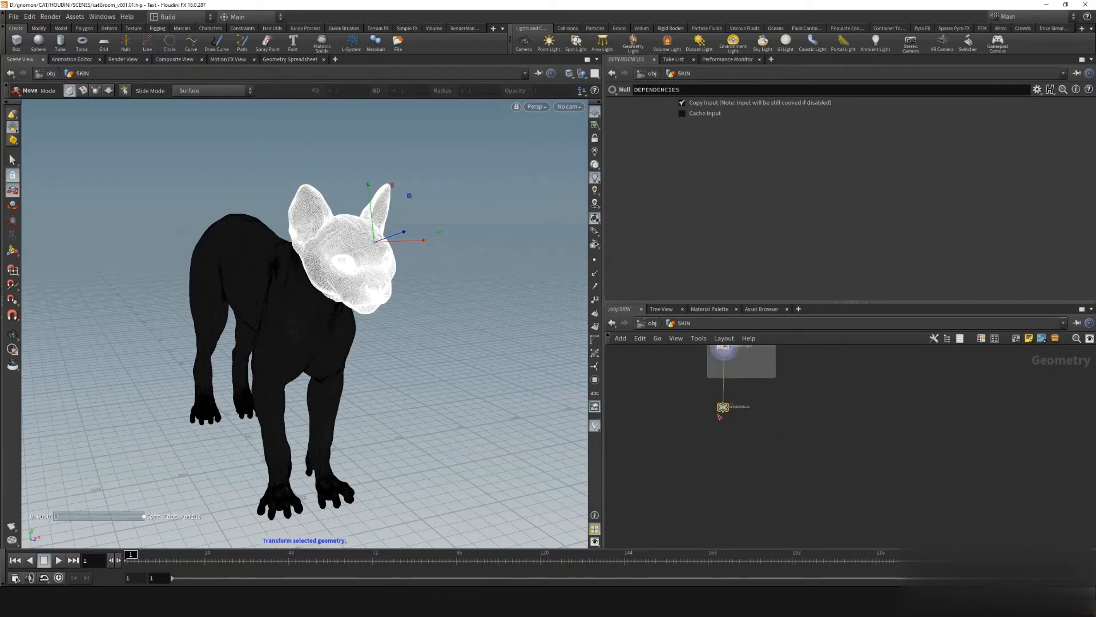
{"action": "left_click", "coordinate": [723, 413]}
{"action": "key", "text": "Tab"}
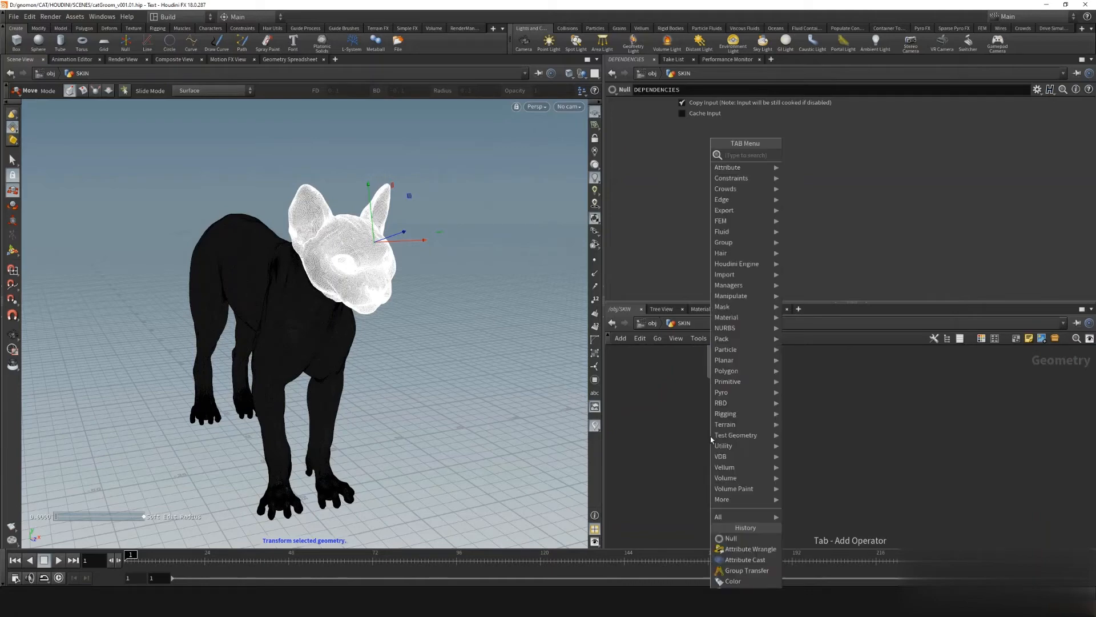
{"action": "type", "text": "attr wrangl"}
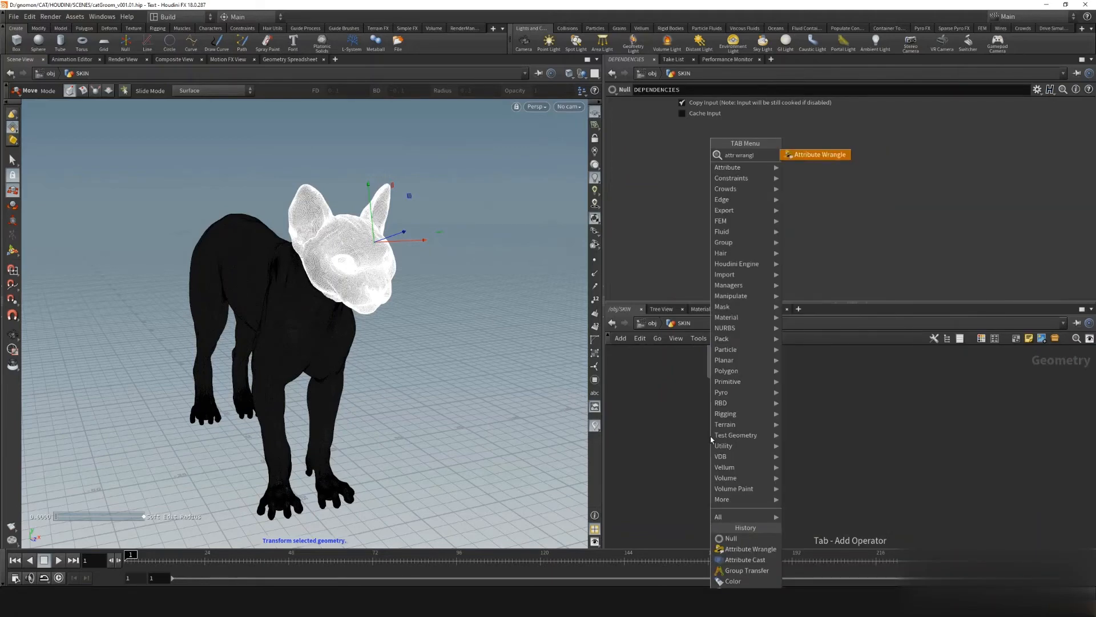
{"action": "key", "text": "Return"}
{"action": "left_click", "coordinate": [713, 381]}
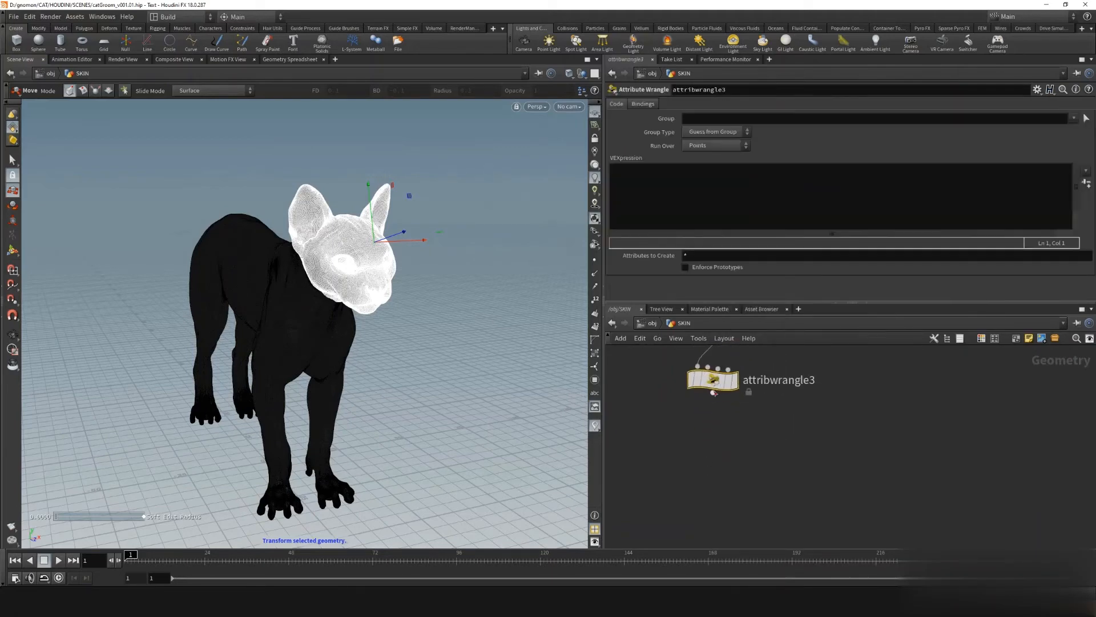
Start the new wrangle's VEX expression with f@densityFace = f@regionFace and check the attribute name in attribwrangle2
{"action": "left_click", "coordinate": [659, 180]}
{"action": "type", "text": "f@"}
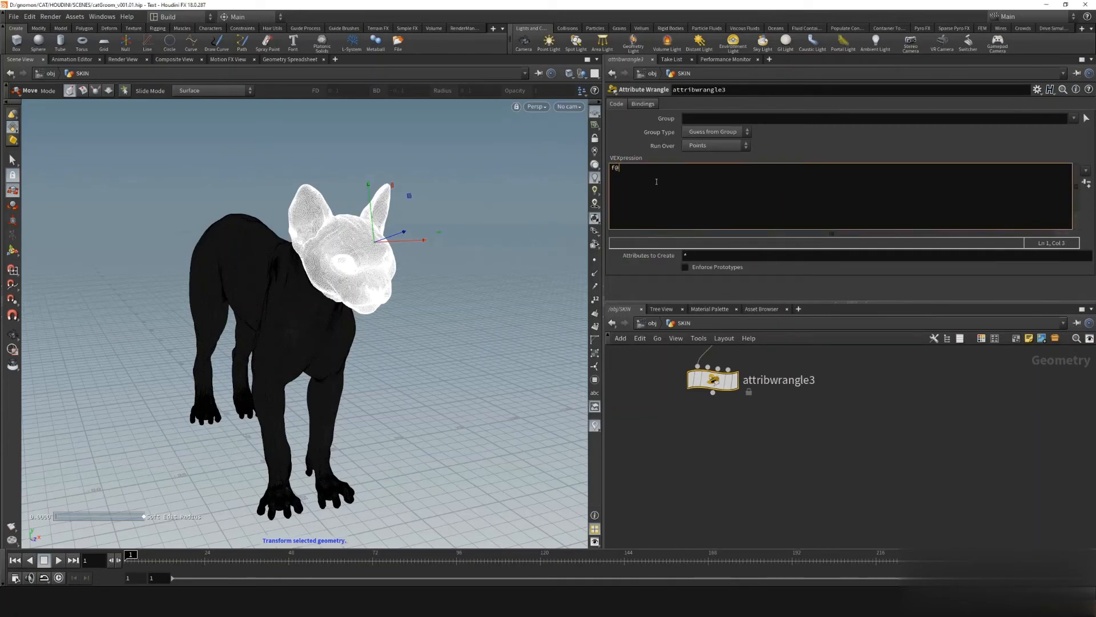
{"action": "type", "text": "densityFace = f@regionFace"}
{"action": "scroll", "coordinate": [755, 472], "scroll_direction": "down", "scroll_amount": 2}
{"action": "middle_click_drag", "start_coordinate": [742, 419], "coordinate": [763, 496]}
{"action": "middle_click_drag", "start_coordinate": [750, 376], "coordinate": [709, 466]}
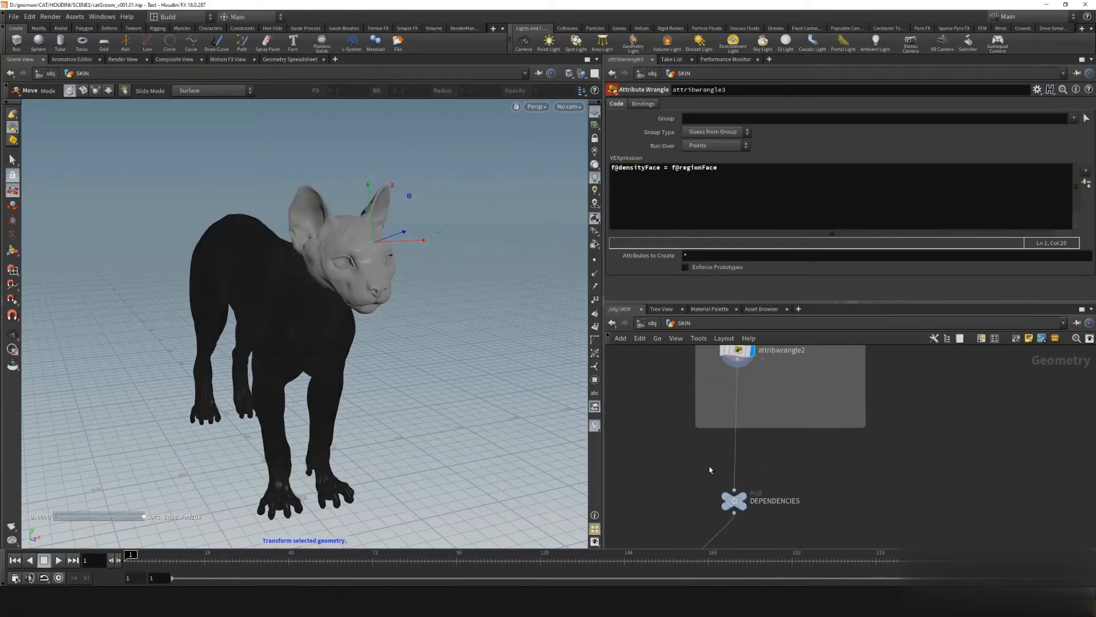
{"action": "scroll", "coordinate": [709, 462], "scroll_direction": "down", "scroll_amount": 1}
{"action": "left_click", "coordinate": [735, 370]}
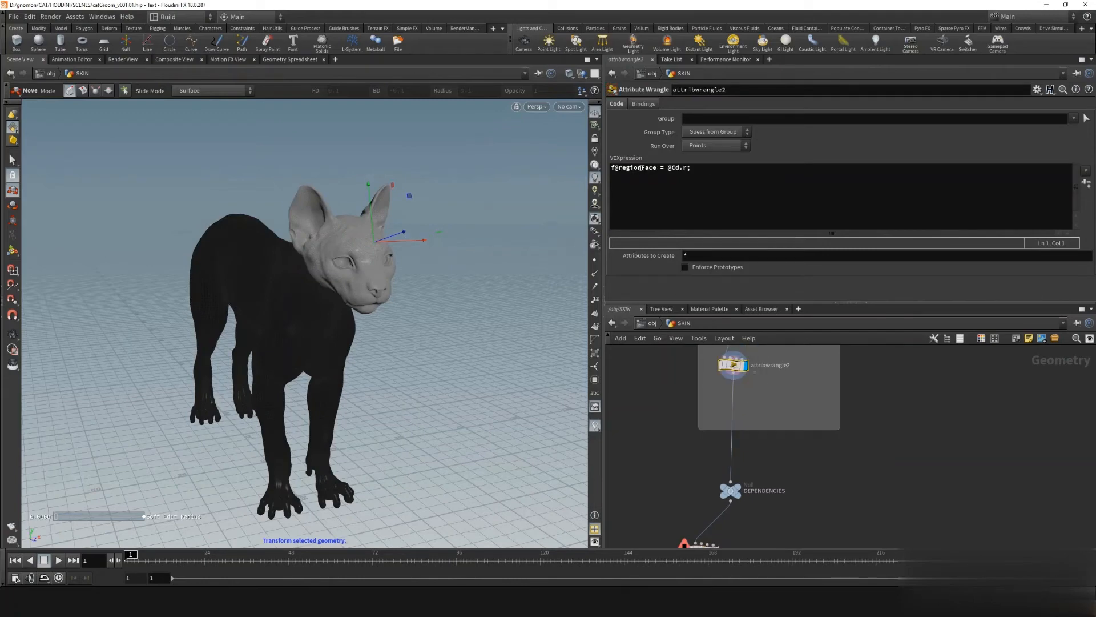
{"action": "middle_click_drag", "start_coordinate": [658, 479], "coordinate": [661, 406]}
{"action": "left_click", "coordinate": [713, 473]}
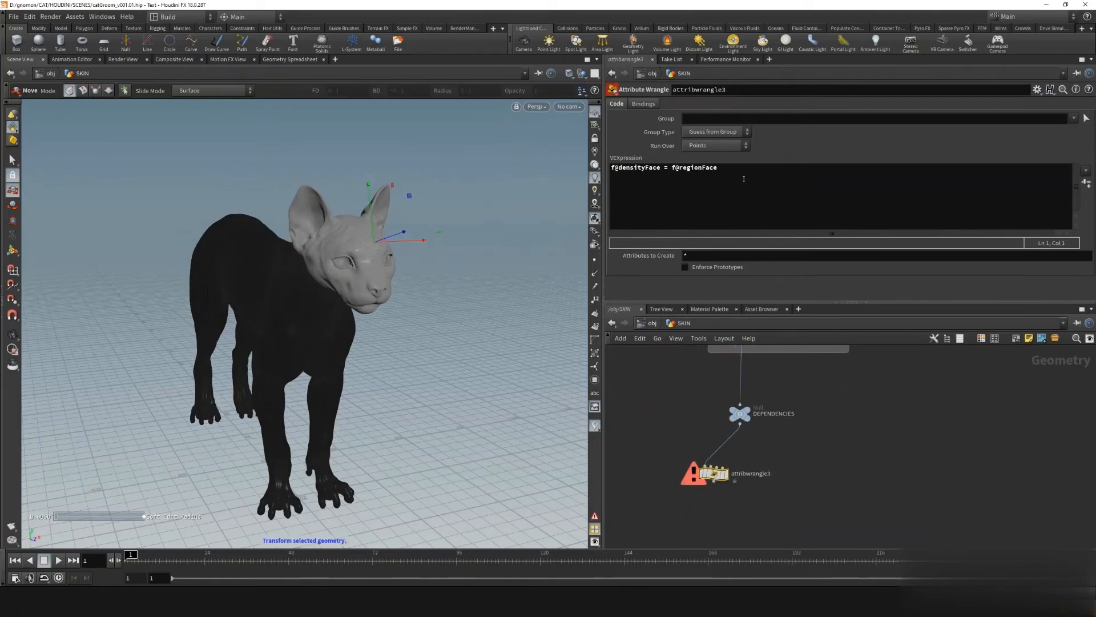
Complete attribwrangle3's expression as f@densityFace = f@regionFace * f@density * f@noHair; and check the node's point attributes
{"action": "left_click", "coordinate": [744, 179]}
{"action": "type", "text": "* "}
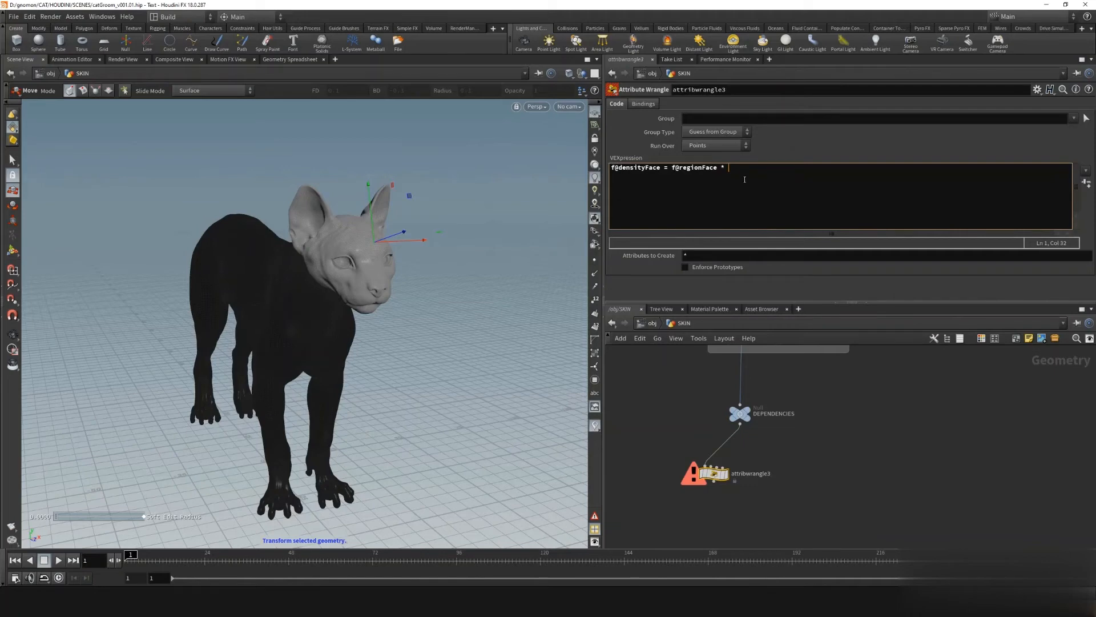
{"action": "type", "text": "f@density"}
{"action": "type", "text": " * f@noHa"}
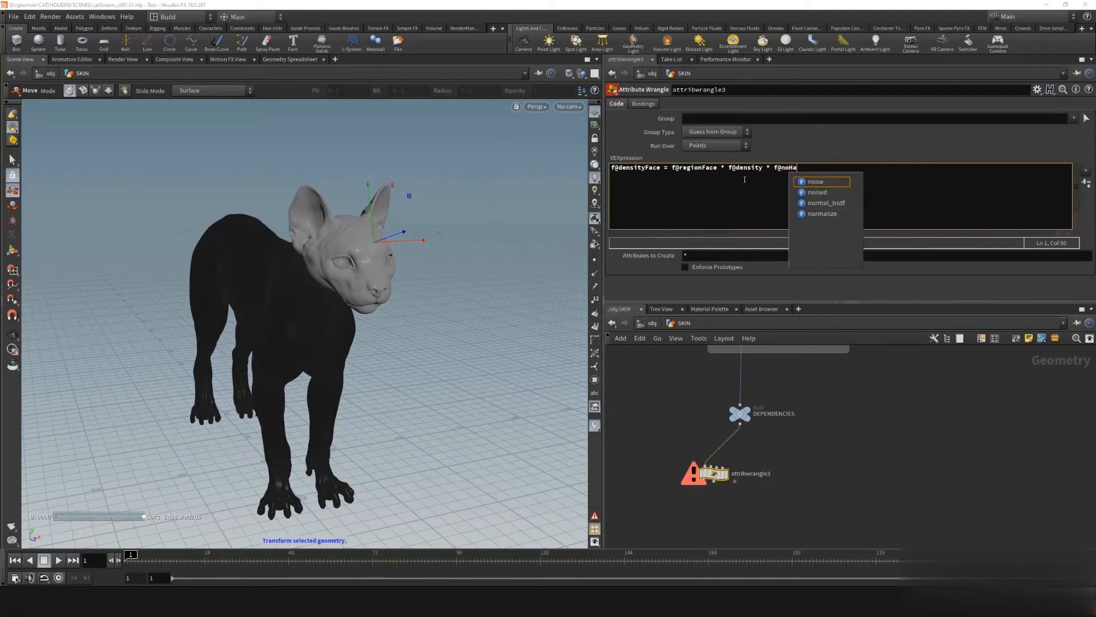
{"action": "type", "text": "ir;"}
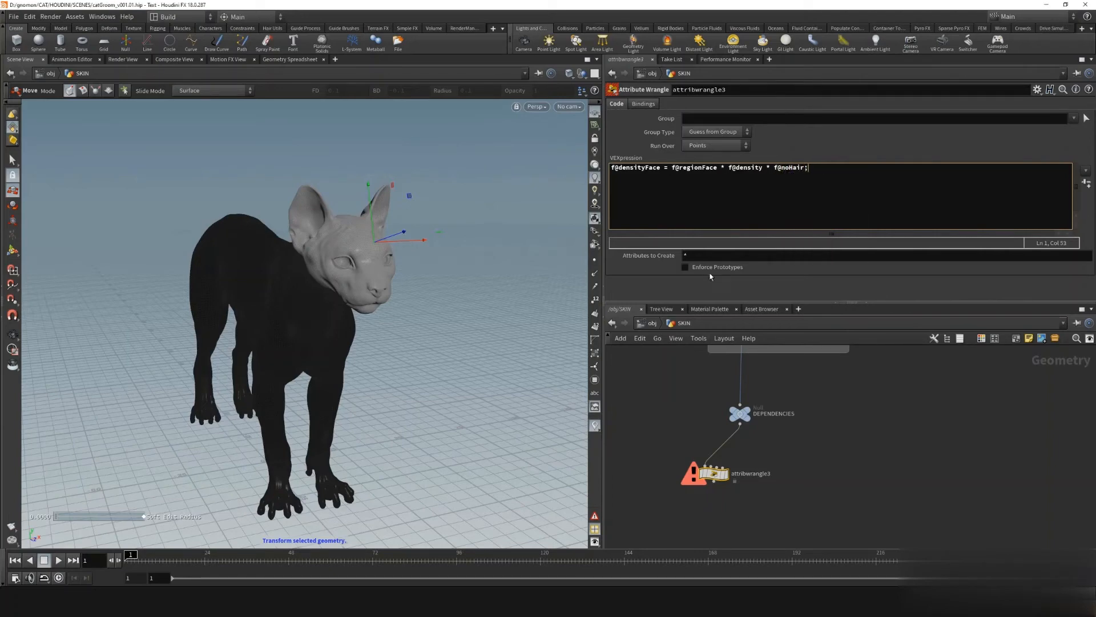
{"action": "key", "text": "Return"}
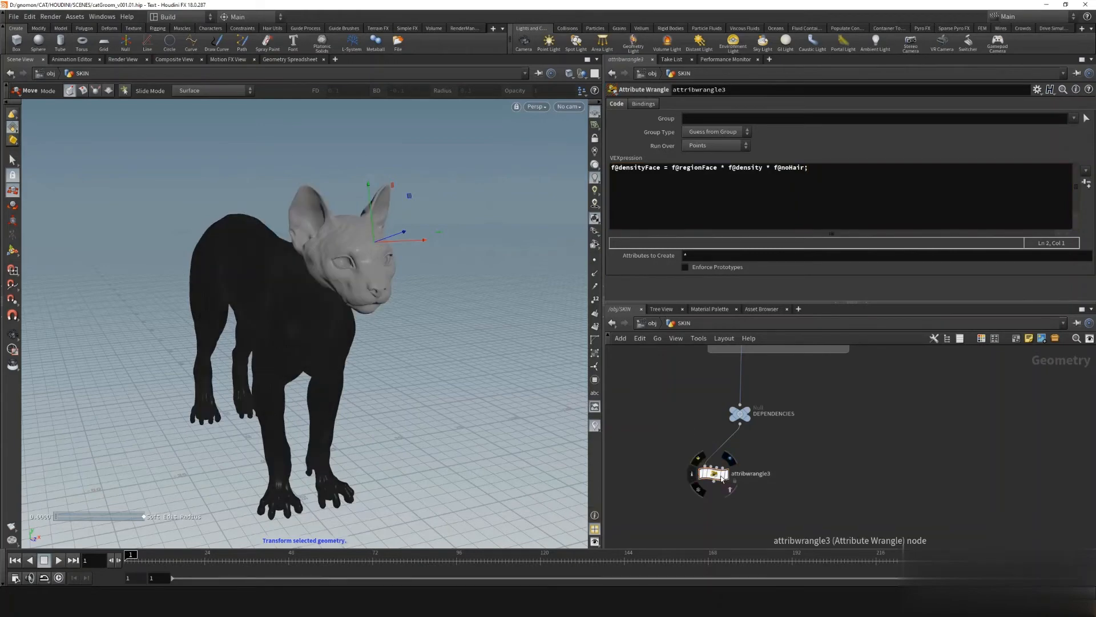
{"action": "middle_click", "coordinate": [715, 474]}
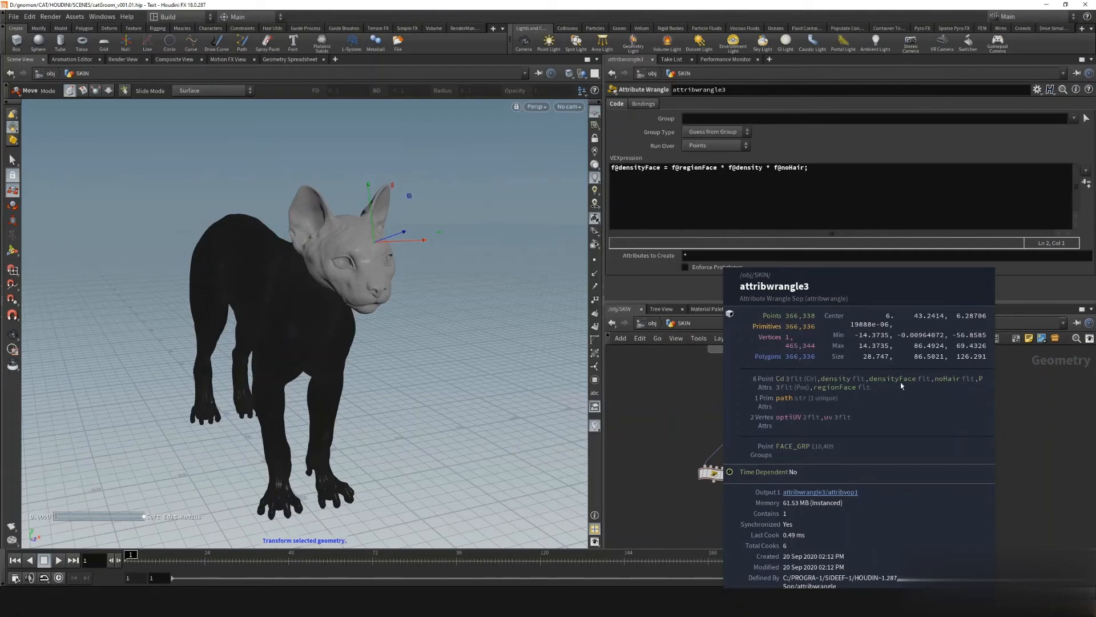
Append a Color node below attribwrangle3 and set its color type to Ramp from Attribute
{"action": "middle_click_drag", "start_coordinate": [701, 511], "coordinate": [726, 457]}
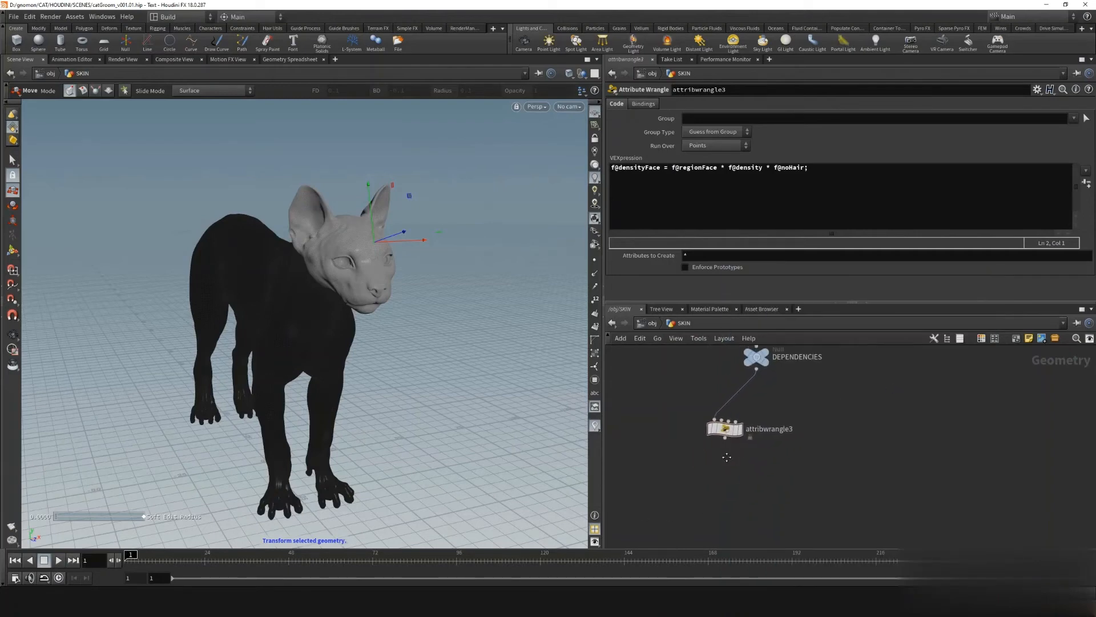
{"action": "key", "text": "Tab"}
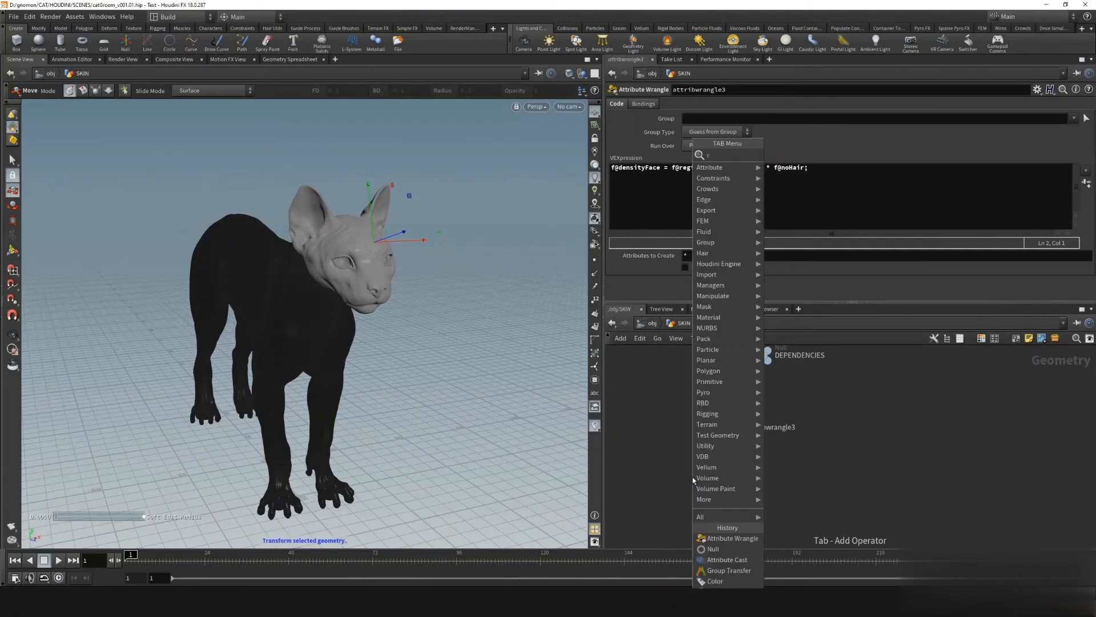
{"action": "key", "text": "Return"}
{"action": "left_click", "coordinate": [693, 478]}
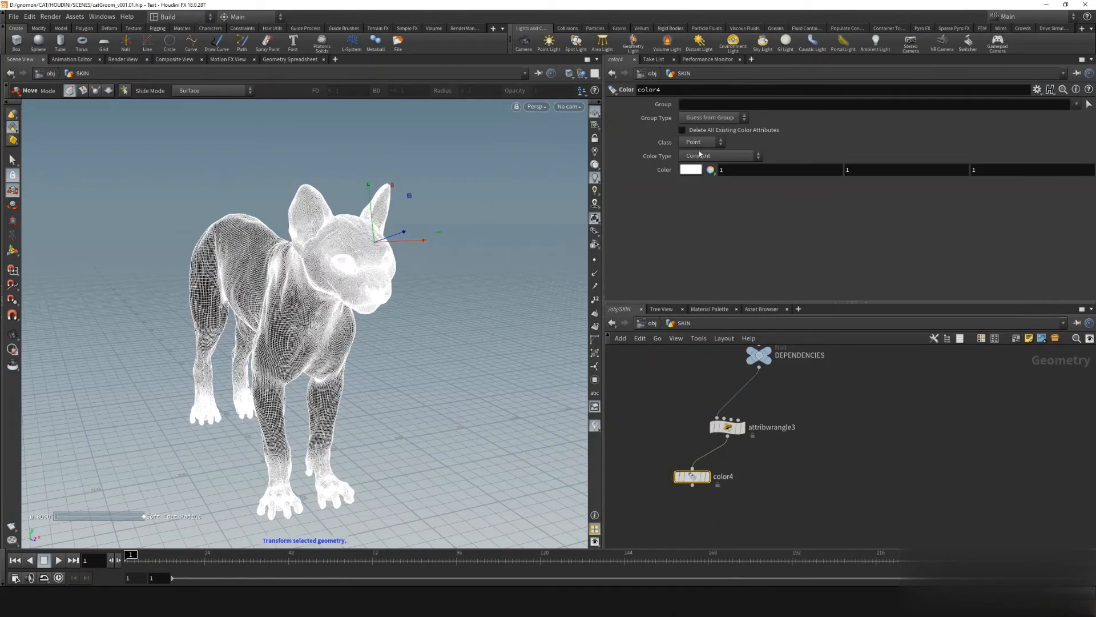
{"action": "left_click", "coordinate": [701, 154]}
{"action": "left_click", "coordinate": [702, 199]}
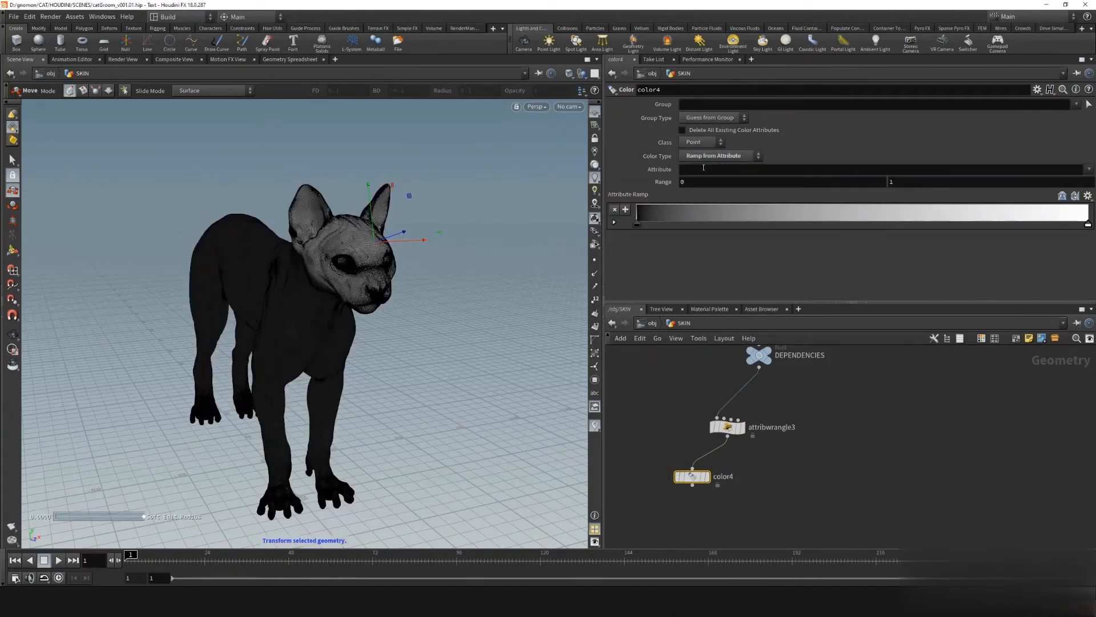
Drive the color4 ramp with the regionFace attribute, display the node and view the cat from the side
{"action": "left_click", "coordinate": [703, 167]}
{"action": "type", "text": "region"}
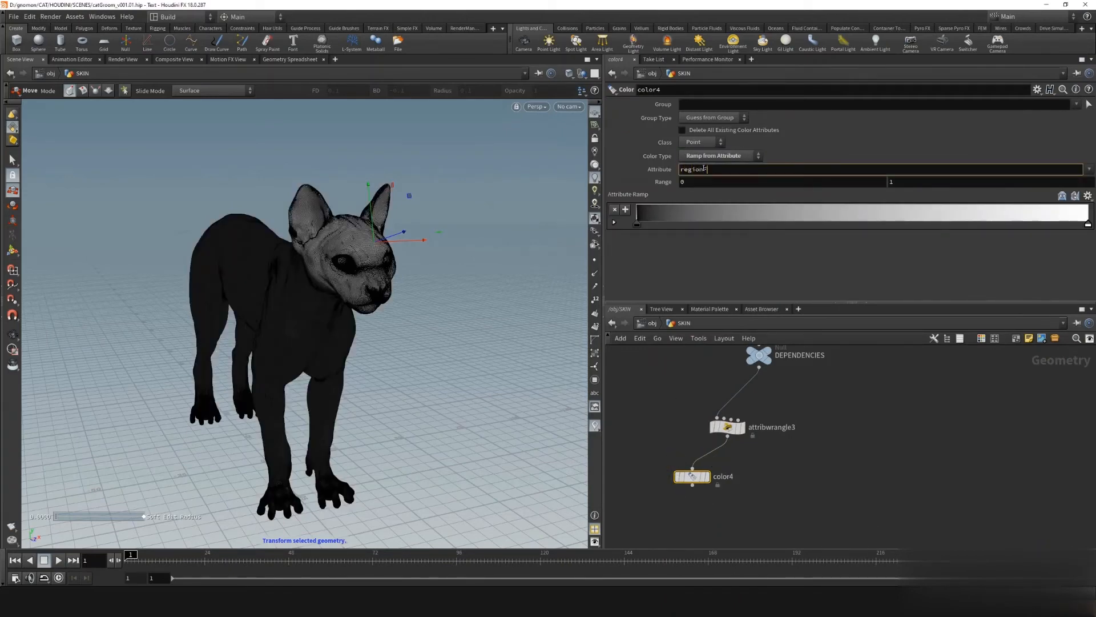
{"action": "type", "text": "Face"}
{"action": "key", "text": "Return"}
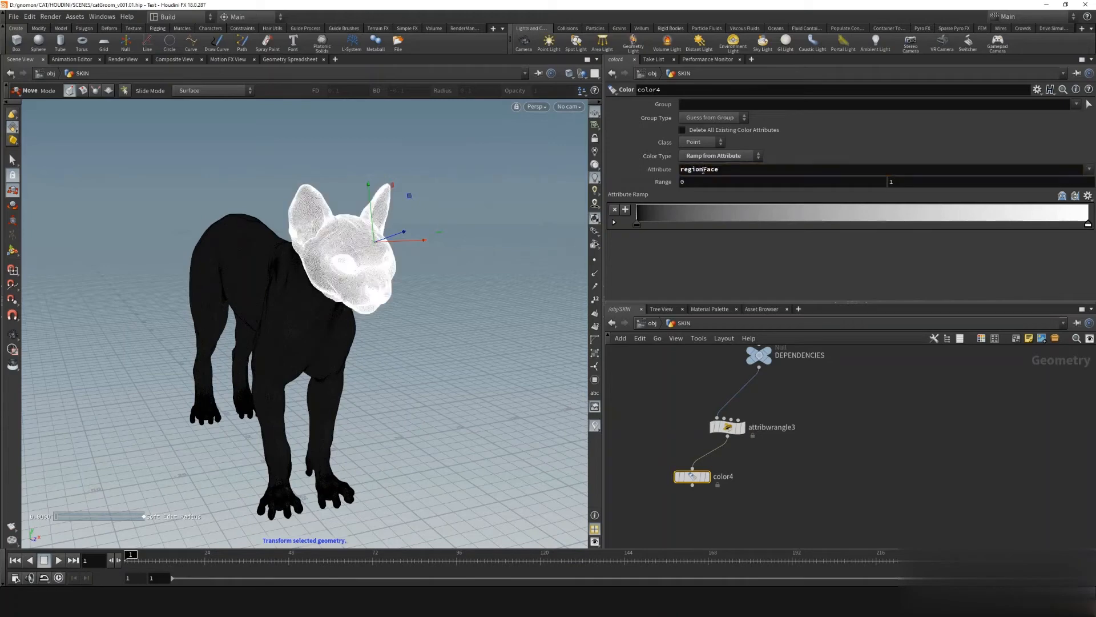
{"action": "left_click", "coordinate": [707, 477]}
{"action": "left_click_drag", "start_coordinate": [232, 347], "coordinate": [445, 337], "text": "alt"}
{"action": "left_click", "coordinate": [733, 428]}
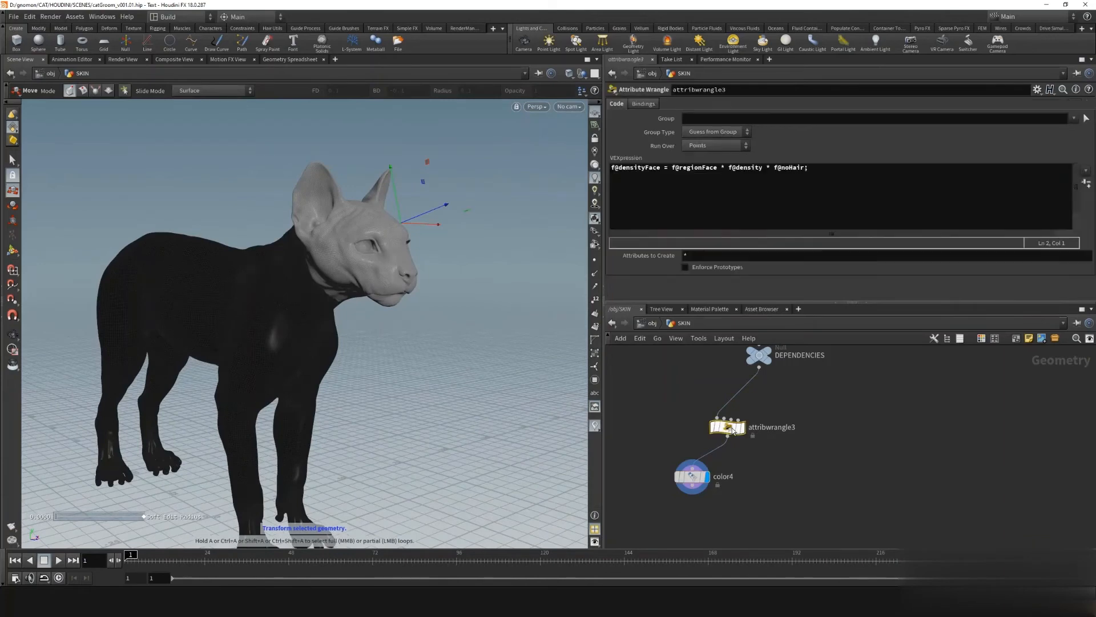
Change color4's ramp attribute to densityFace and inspect the face mask around the eyes and nose
{"action": "left_click", "coordinate": [692, 476]}
{"action": "left_click_drag", "start_coordinate": [703, 169], "coordinate": [663, 167]}
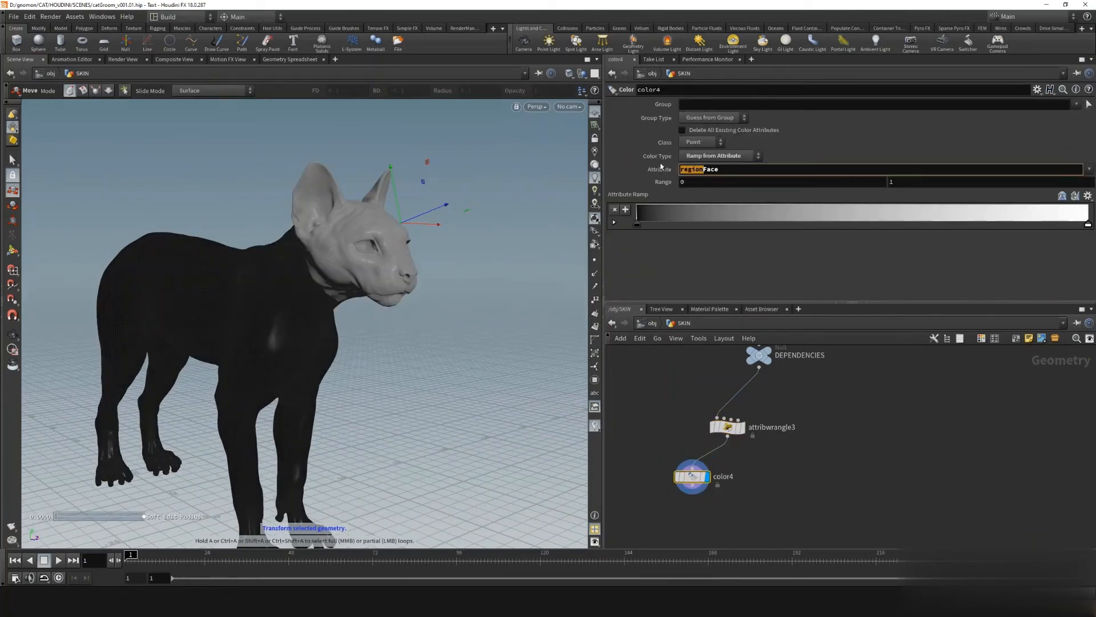
{"action": "type", "text": "density"}
{"action": "left_click", "coordinate": [649, 389]}
{"action": "mouse_move", "coordinate": [395, 252]}
{"action": "left_mouse_down", "text": "alt"}
{"action": "mouse_move", "coordinate": [196, 253]}
{"action": "mouse_move", "coordinate": [318, 274]}
{"action": "mouse_move", "coordinate": [405, 260]}
{"action": "left_mouse_up", "text": "alt"}
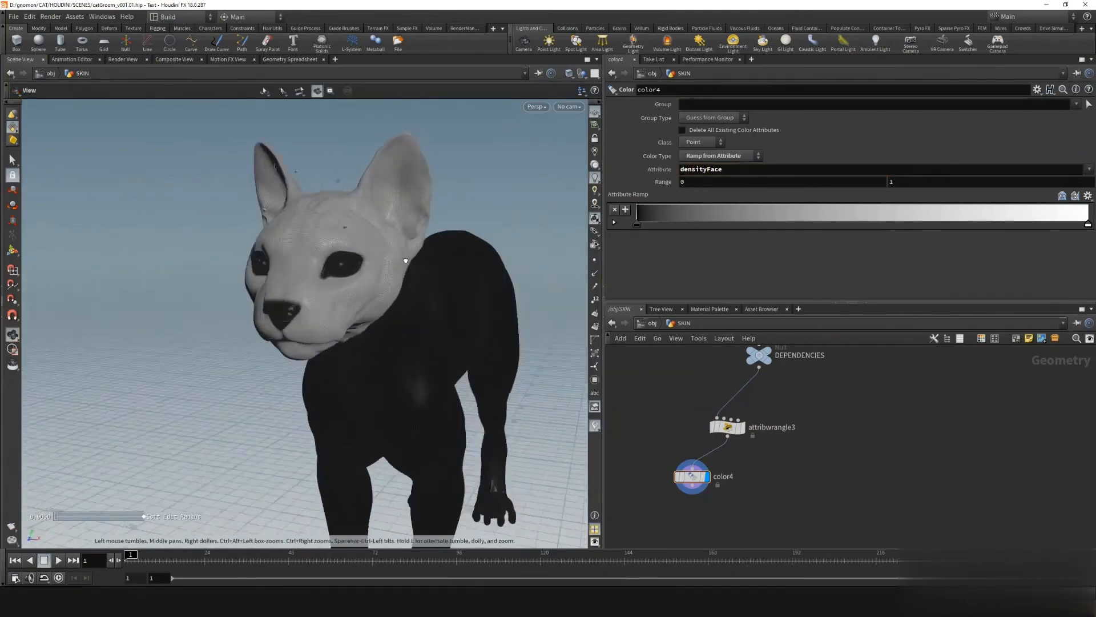
{"action": "right_click_drag", "start_coordinate": [405, 261], "coordinate": [297, 342]}
{"action": "middle_click_drag", "start_coordinate": [297, 342], "coordinate": [284, 308]}
{"action": "left_click_drag", "start_coordinate": [283, 308], "coordinate": [367, 346]}
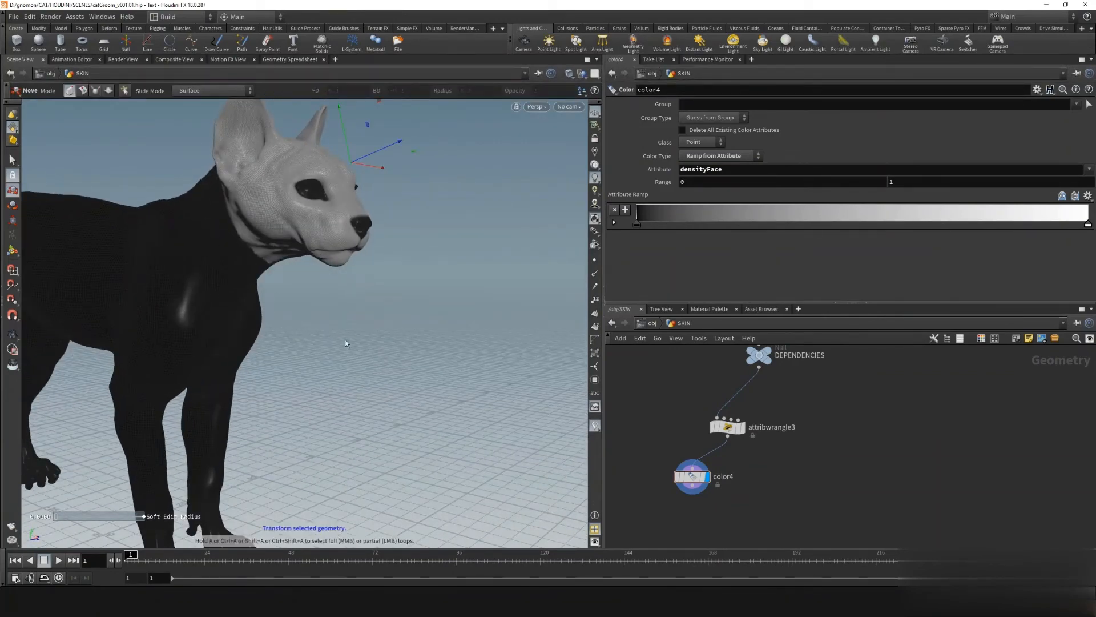
Branch a Null off attribwrangle3, place it well below color4 and rename it OUT_SKIN
{"action": "scroll", "coordinate": [799, 496], "scroll_direction": "down", "scroll_amount": 4}
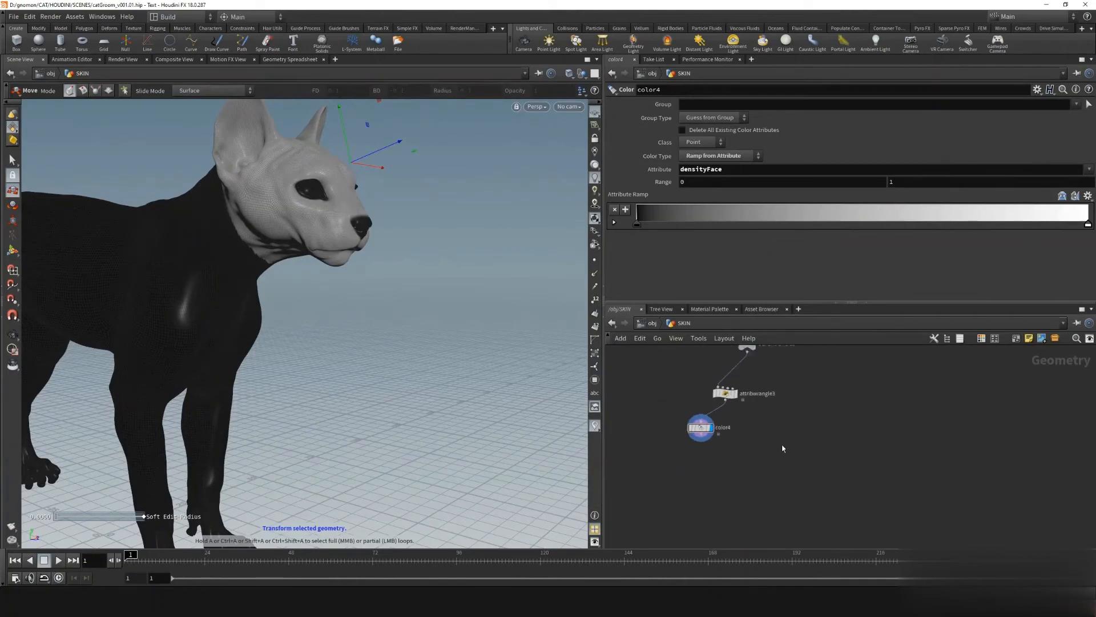
{"action": "left_click", "coordinate": [735, 407]}
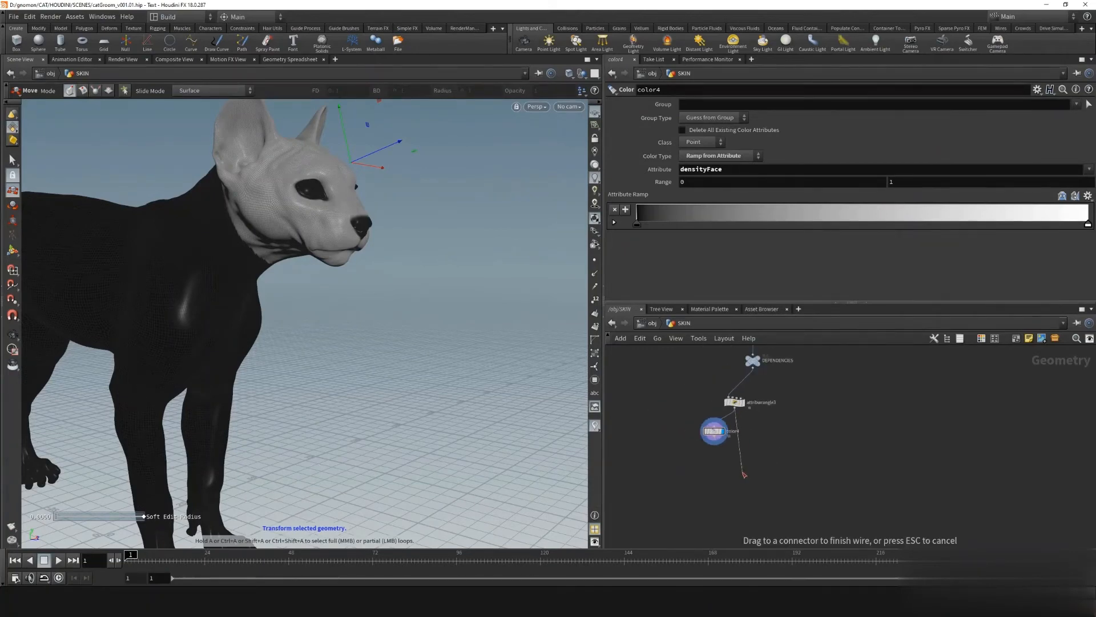
{"action": "key", "text": "Tab"}
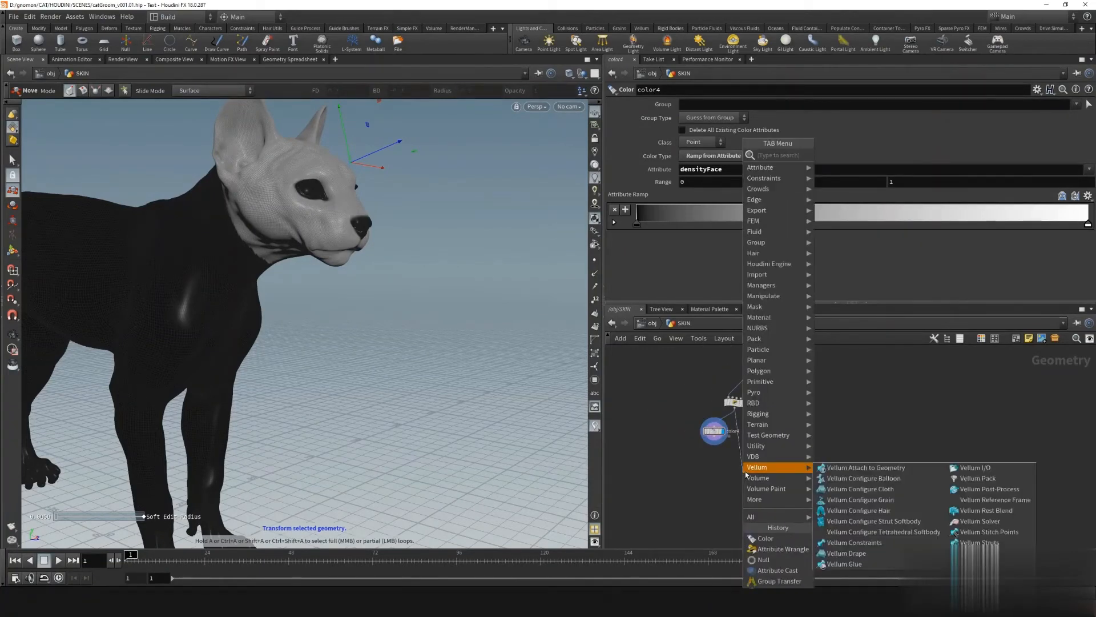
{"action": "type", "text": "null"}
{"action": "key", "text": "Return"}
{"action": "left_click", "coordinate": [749, 472]}
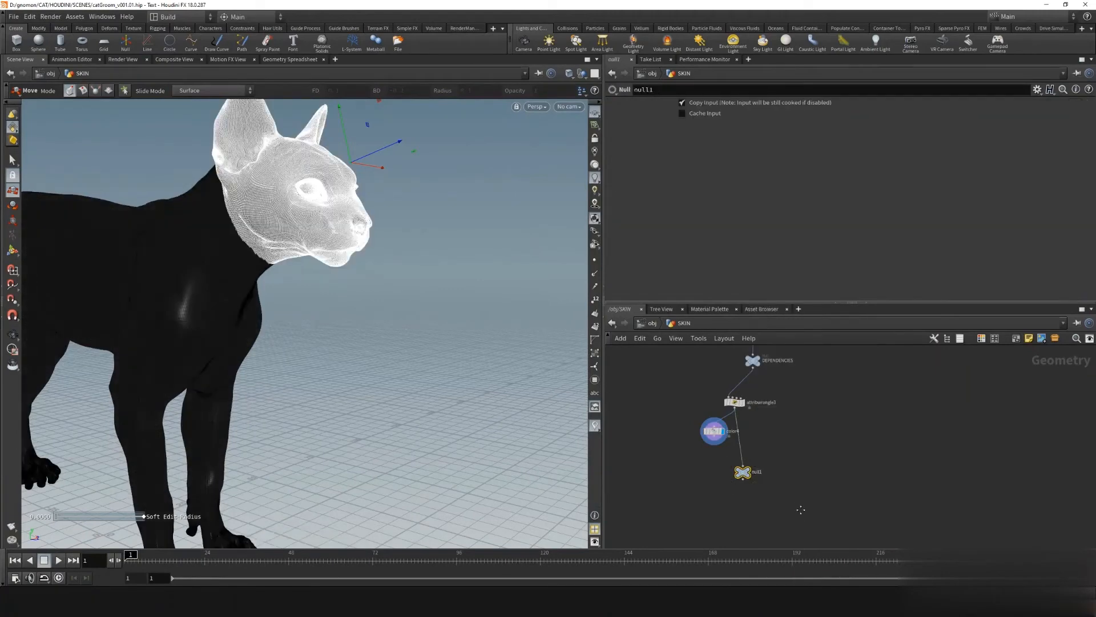
{"action": "middle_click_drag", "start_coordinate": [799, 508], "coordinate": [757, 423]}
{"action": "left_click_drag", "start_coordinate": [701, 386], "coordinate": [697, 443]}
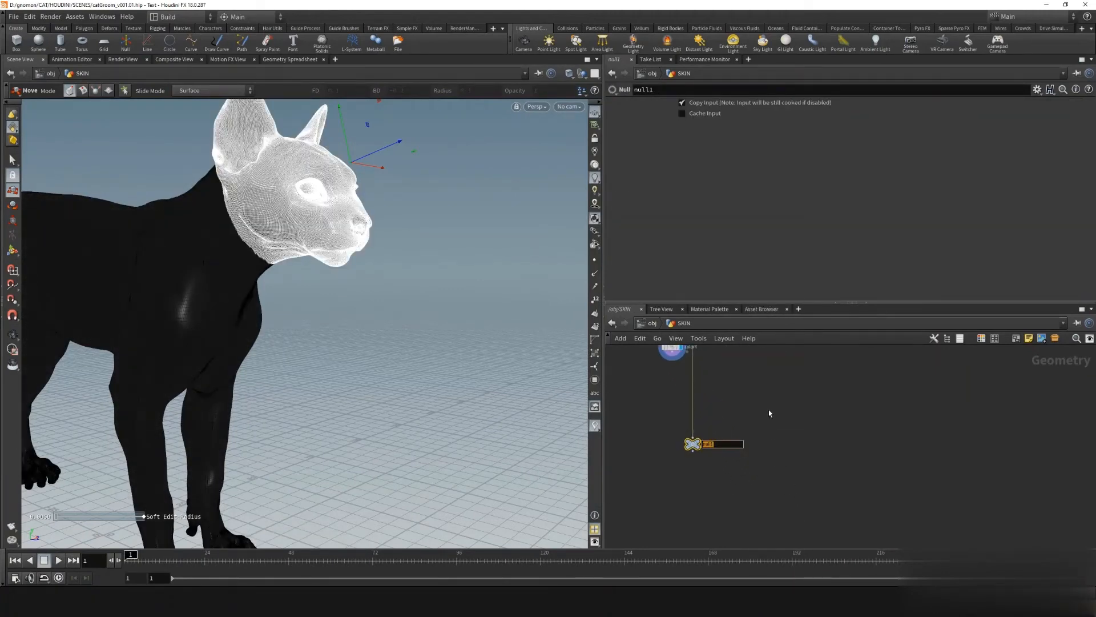
{"action": "type", "text": "OUT_SKIN"}
{"action": "key", "text": "Return"}
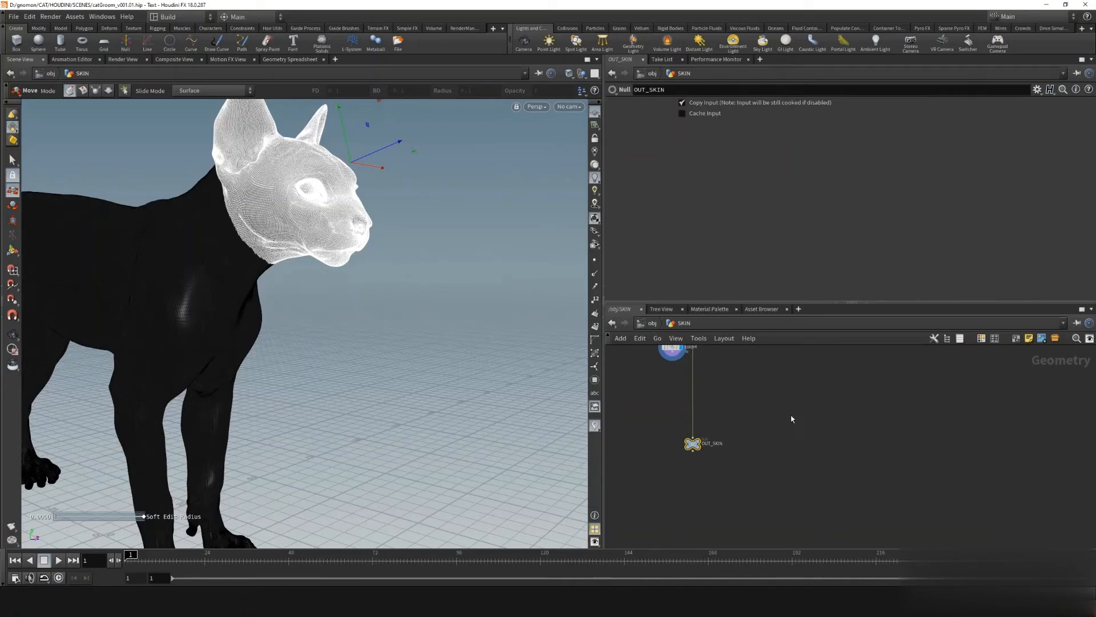
Display the OUT_SKIN null in the viewport
{"action": "scroll", "coordinate": [790, 429], "scroll_direction": "down", "scroll_amount": 1}
{"action": "left_click", "coordinate": [774, 424]}
{"action": "scroll", "coordinate": [732, 460], "scroll_direction": "up", "scroll_amount": 5}
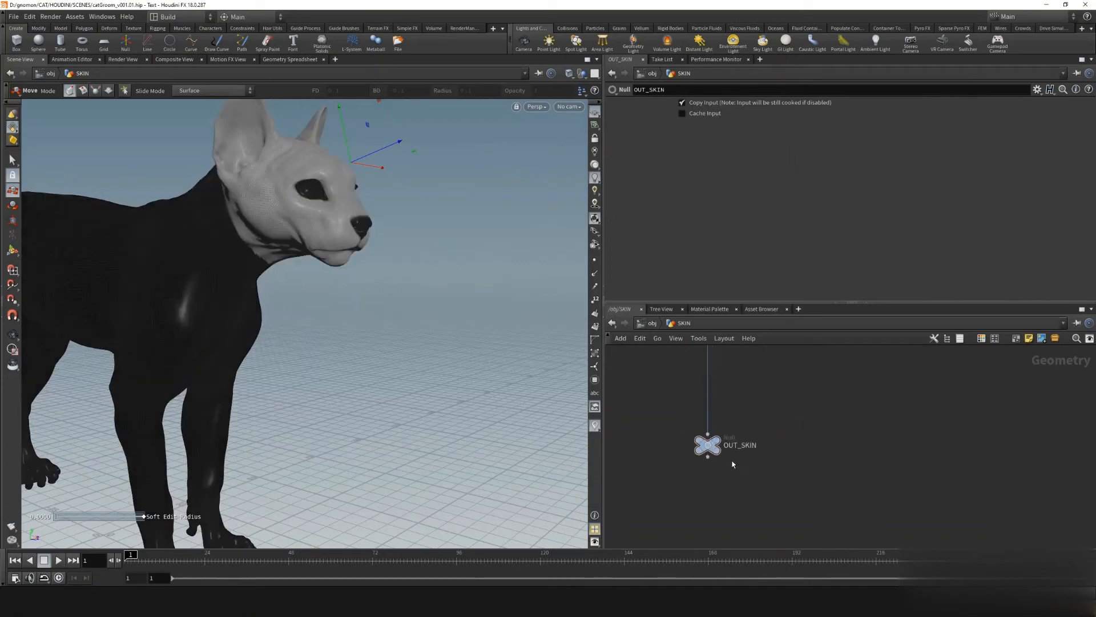
{"action": "left_click", "coordinate": [714, 438]}
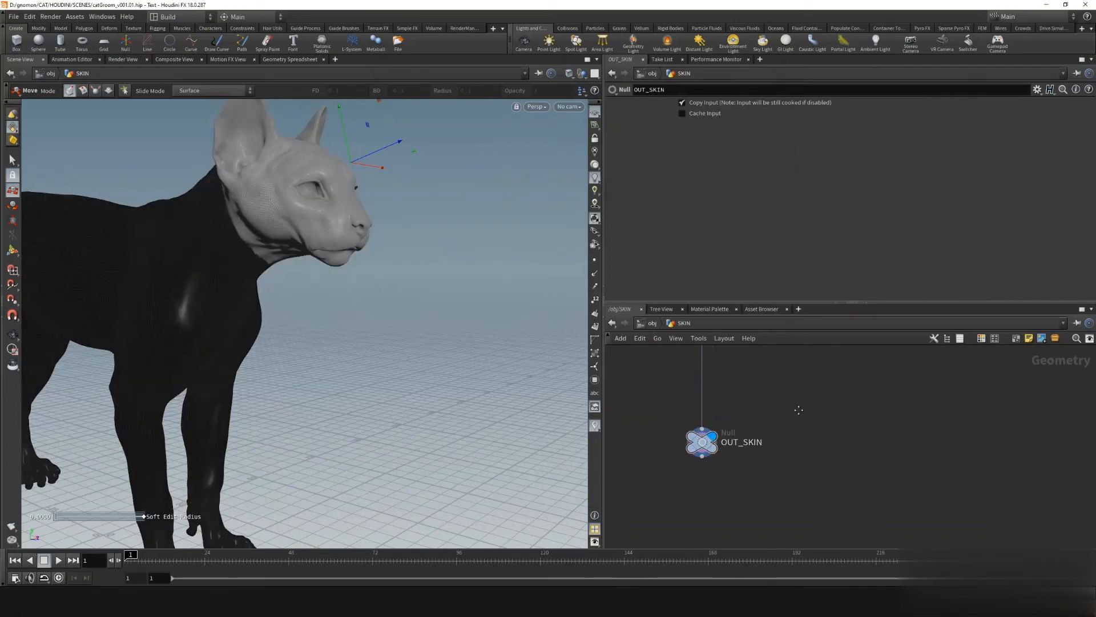
Add an unconnected Color node beside the wire above OUT_SKIN and rename it SKINCOLOR
{"action": "middle_click_drag", "start_coordinate": [799, 377], "coordinate": [788, 432]}
{"action": "scroll", "coordinate": [788, 432], "scroll_direction": "down", "scroll_amount": 5}
{"action": "scroll", "coordinate": [774, 431], "scroll_direction": "up", "scroll_amount": 3}
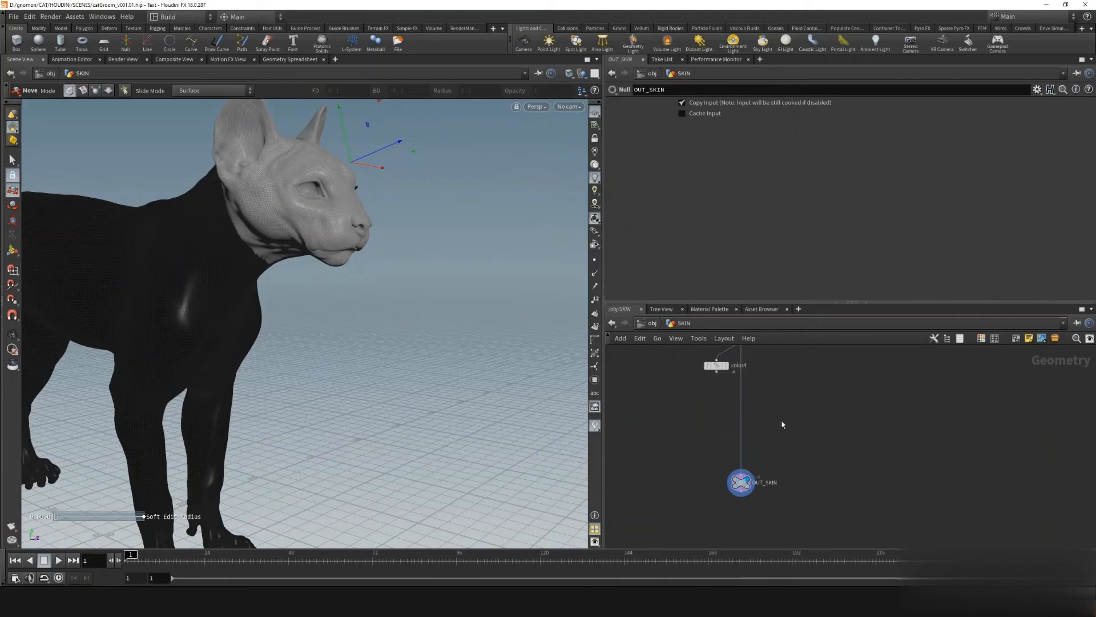
{"action": "key", "text": "Tab"}
{"action": "type", "text": "color"}
{"action": "key", "text": "Return"}
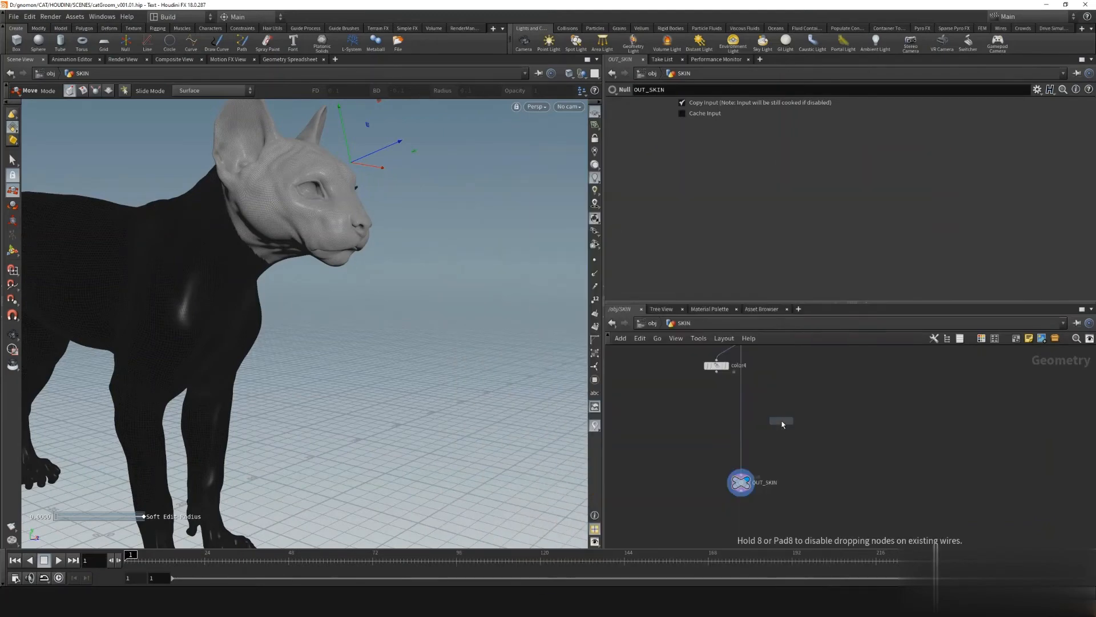
{"action": "left_click", "coordinate": [784, 423]}
{"action": "double_click", "coordinate": [799, 420]}
{"action": "type", "text": "SKI"}
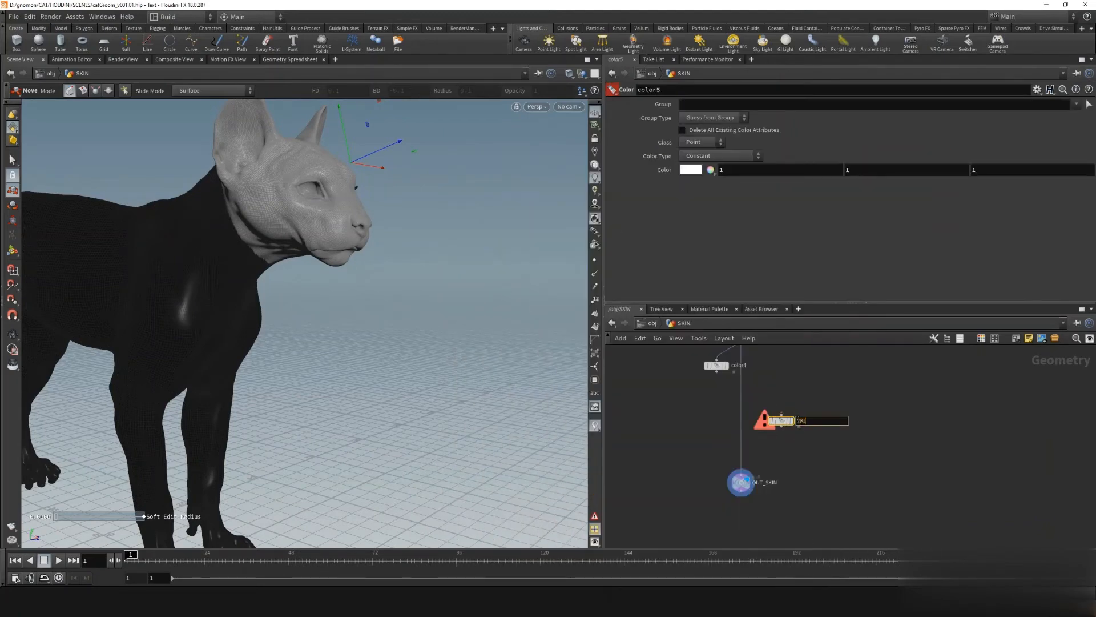
{"action": "type", "text": "NCOLOR"}
{"action": "key", "text": "Return"}
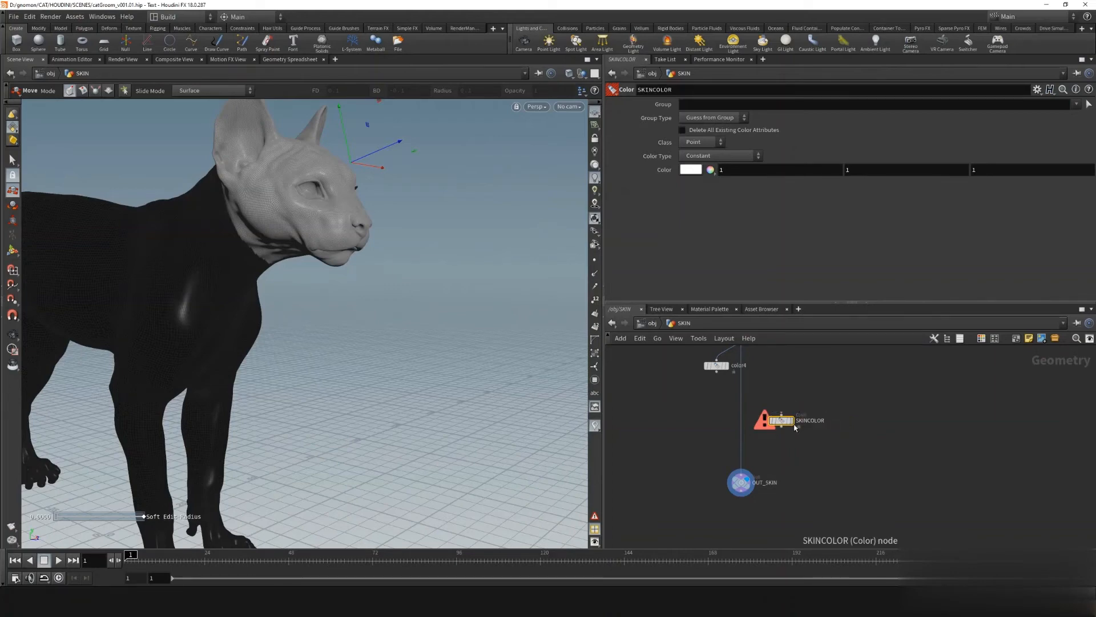
Insert SKINCOLOR into the wire above OUT_SKIN, check the reference photo, and set its color to 0.2 grey
{"action": "left_click_drag", "start_coordinate": [786, 422], "coordinate": [745, 424]}
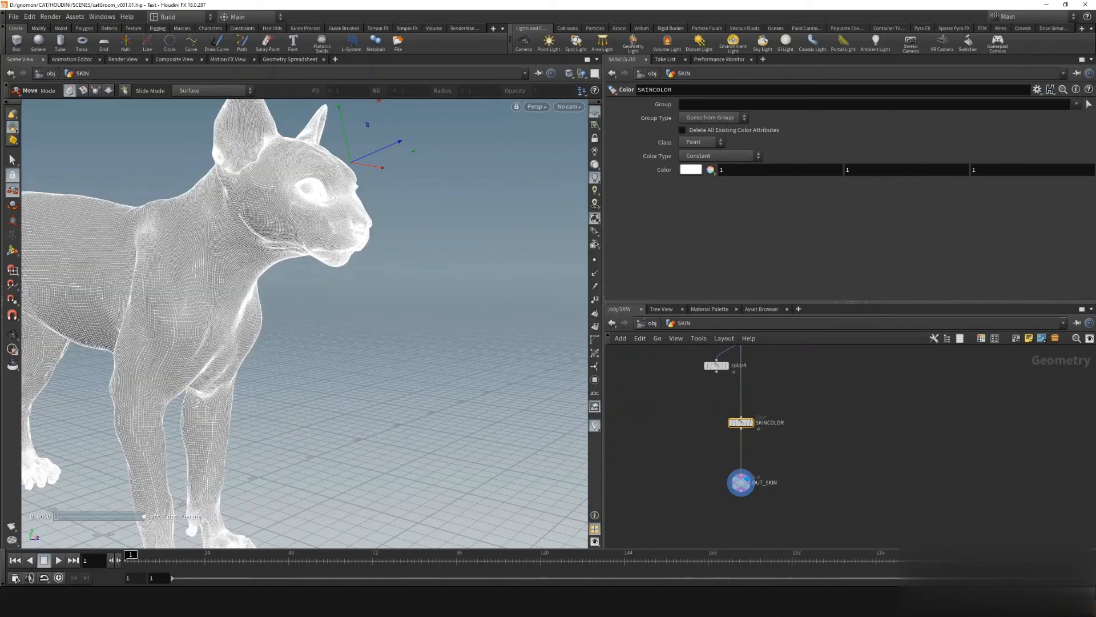
{"action": "left_click", "coordinate": [492, 605]}
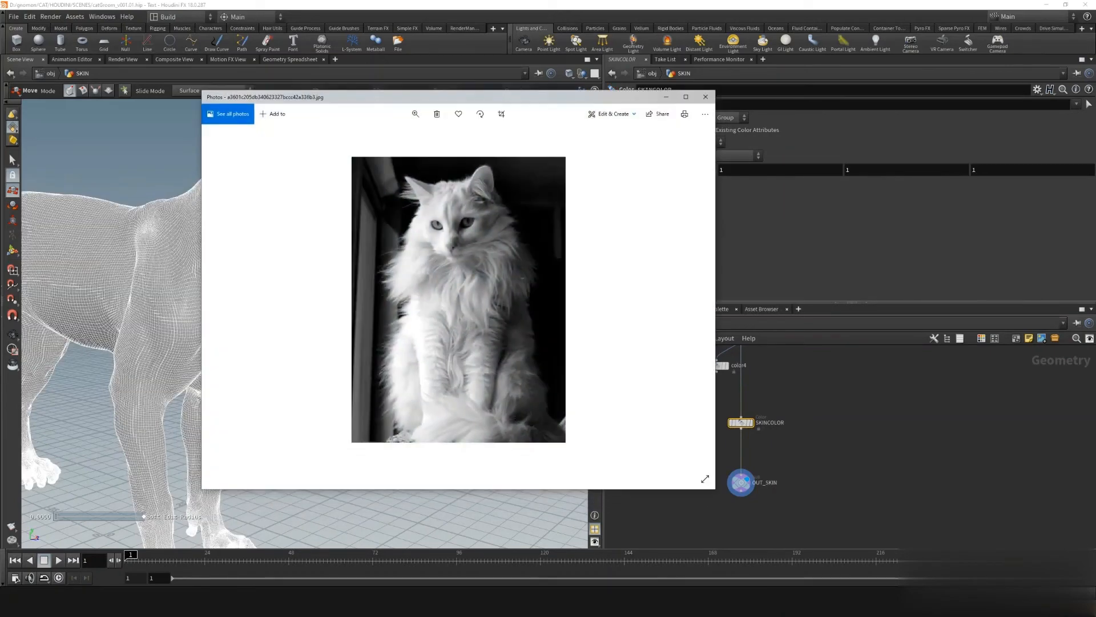
{"action": "left_click", "coordinate": [666, 99]}
{"action": "left_click", "coordinate": [690, 170]}
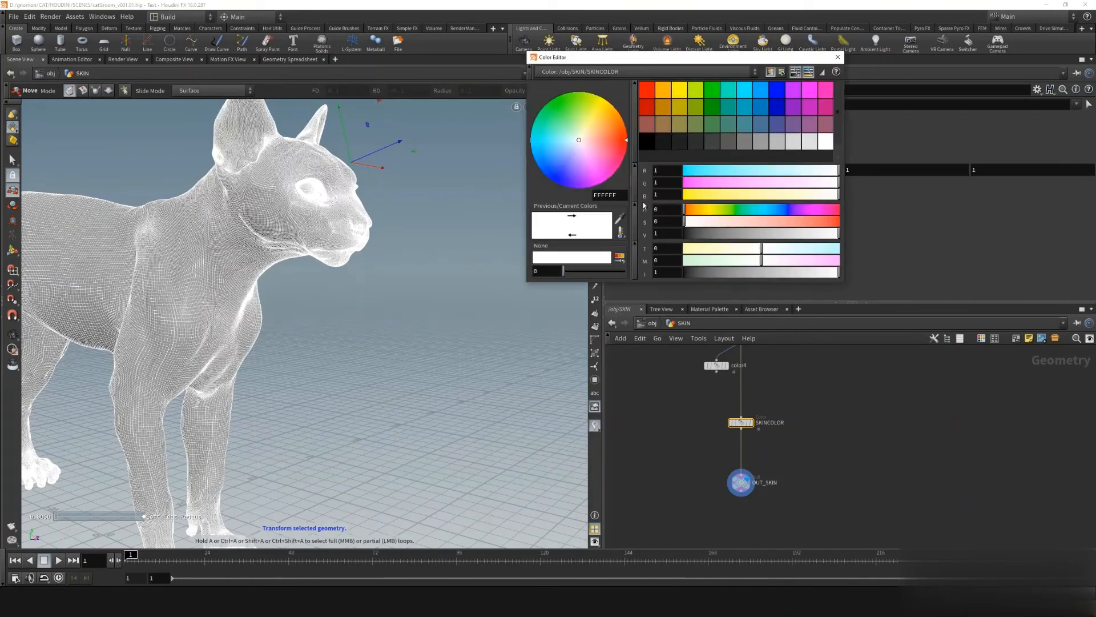
{"action": "left_click", "coordinate": [728, 142]}
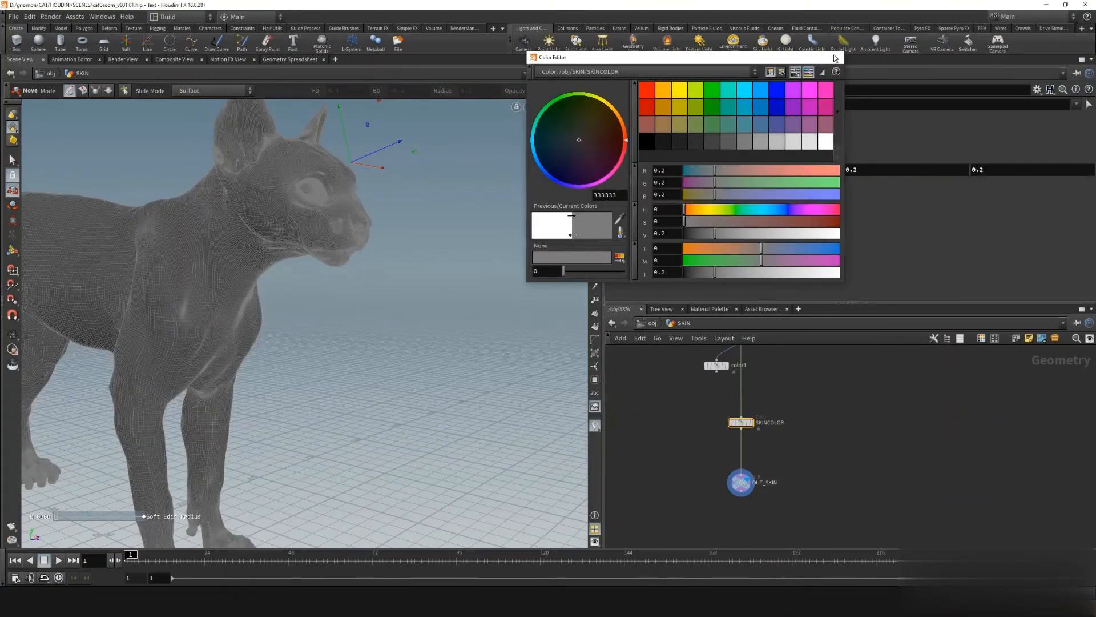
{"action": "left_click", "coordinate": [836, 57]}
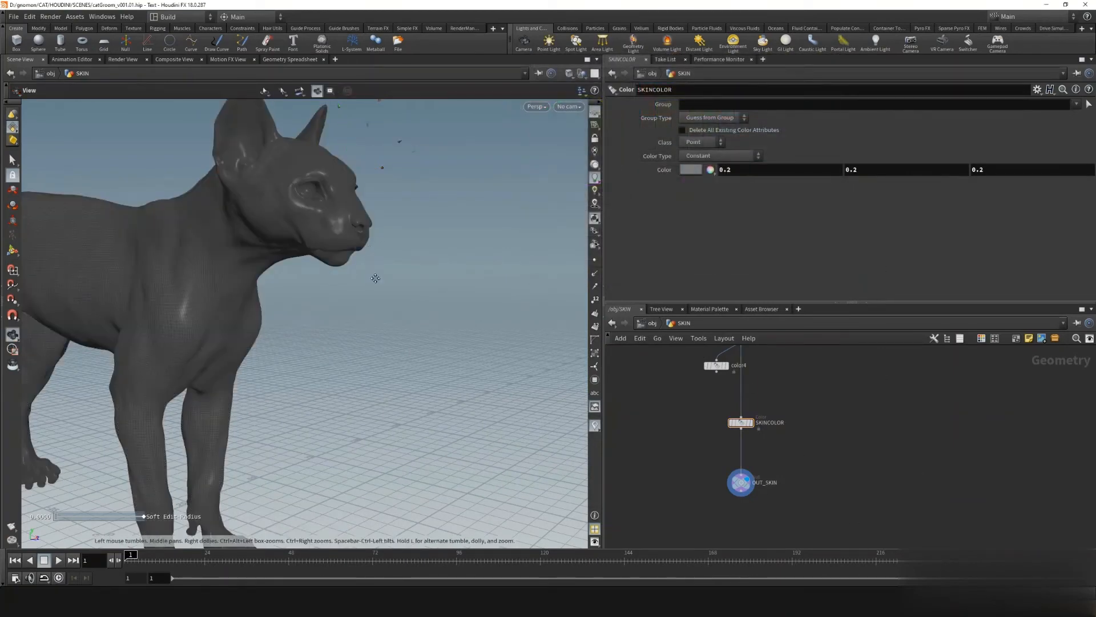
Switch the perspective viewport's shading to Smooth Shaded and view the cat's head and chest from the side
{"action": "middle_click_drag", "start_coordinate": [375, 277], "coordinate": [469, 347], "text": "alt"}
{"action": "left_click", "coordinate": [536, 106]}
{"action": "mouse_move", "coordinate": [540, 146]}
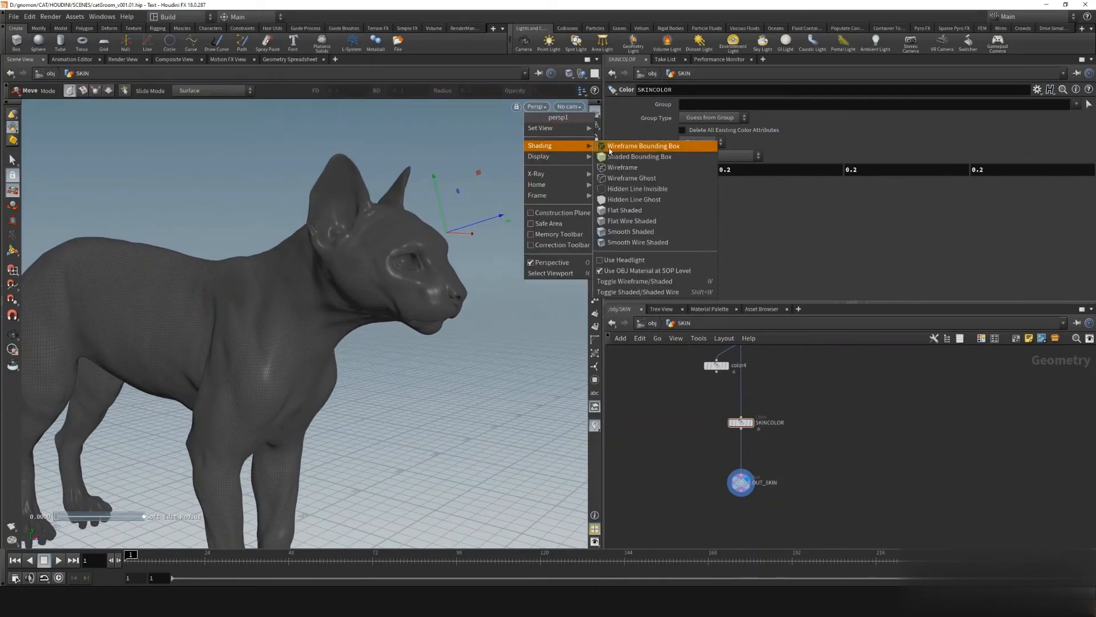
{"action": "left_click", "coordinate": [628, 237]}
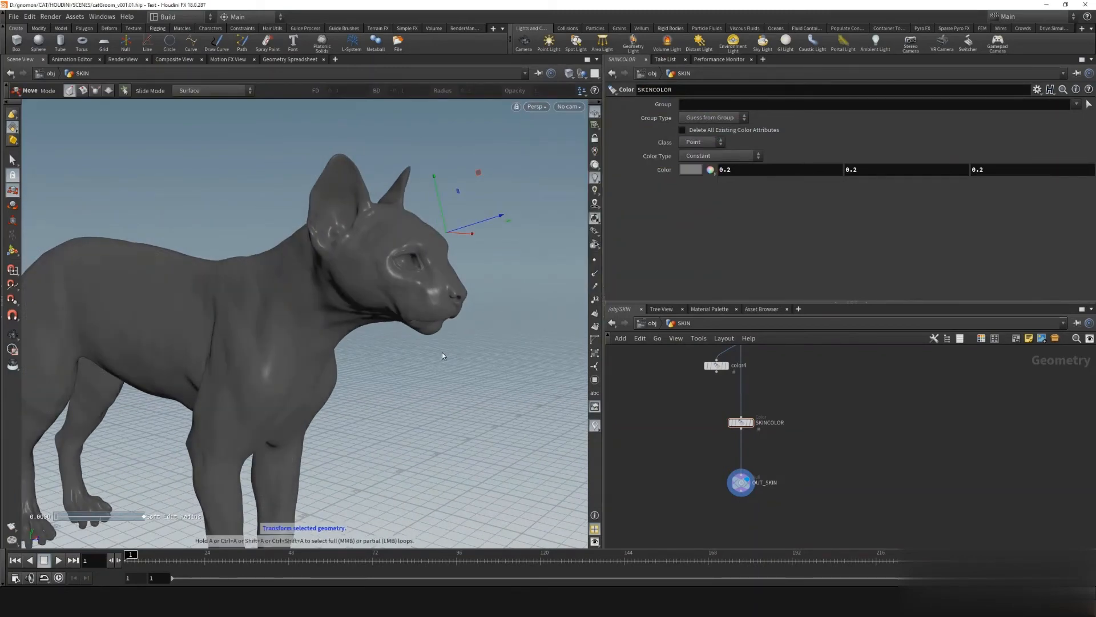
{"action": "left_click_drag", "start_coordinate": [455, 375], "coordinate": [506, 350], "text": "alt"}
Go up to the object level and add a Guide Groom node directly below SKIN
{"action": "middle_click_drag", "start_coordinate": [698, 483], "coordinate": [698, 446]}
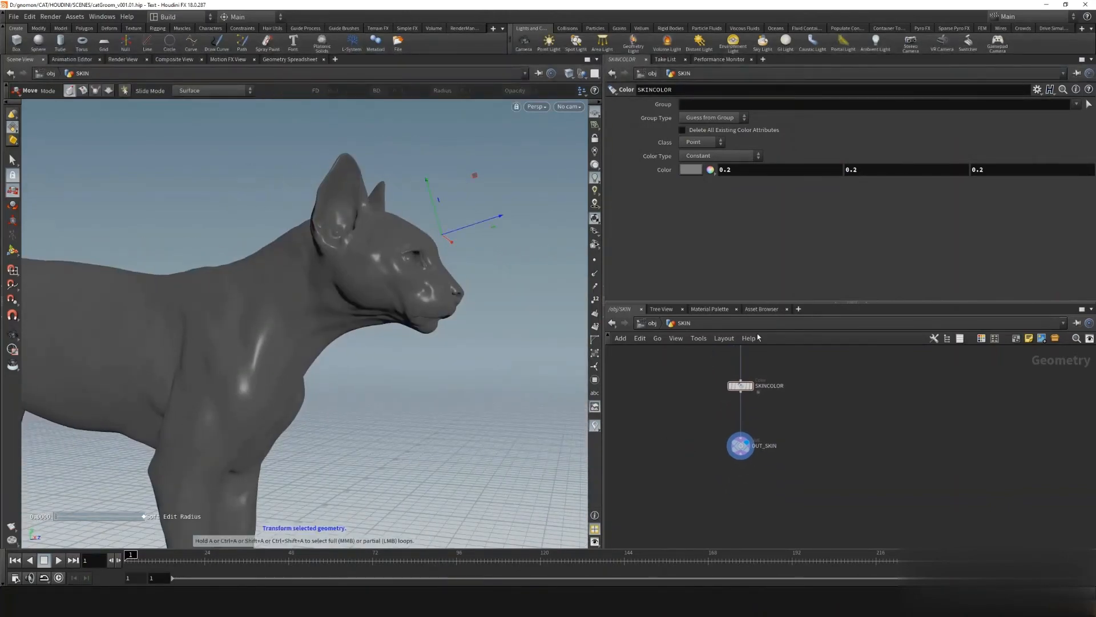
{"action": "left_click", "coordinate": [651, 323]}
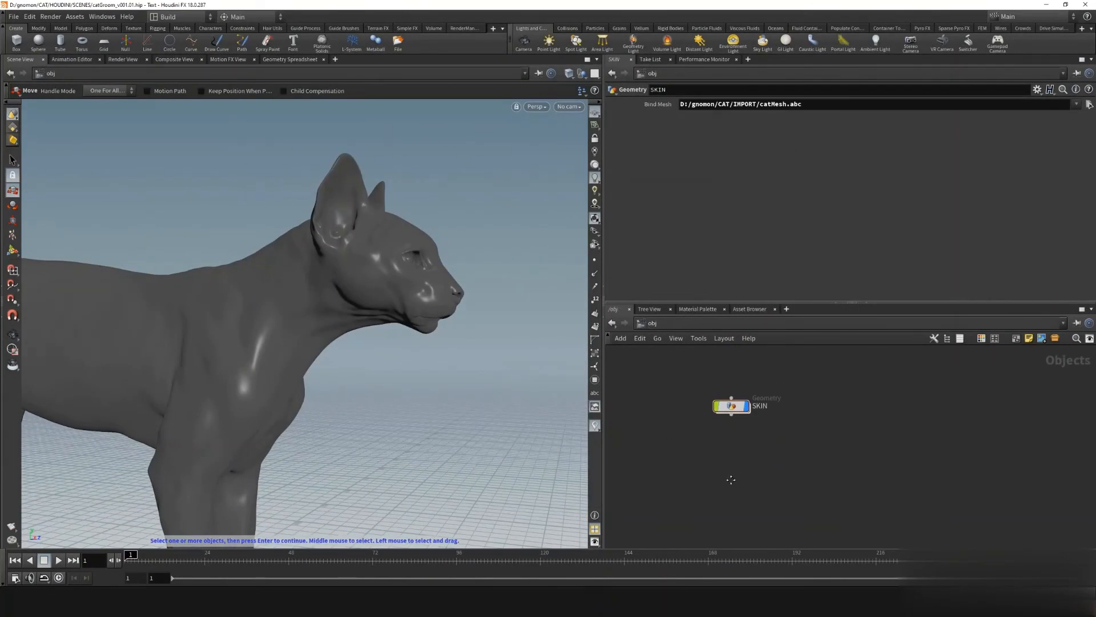
{"action": "key", "text": "Tab"}
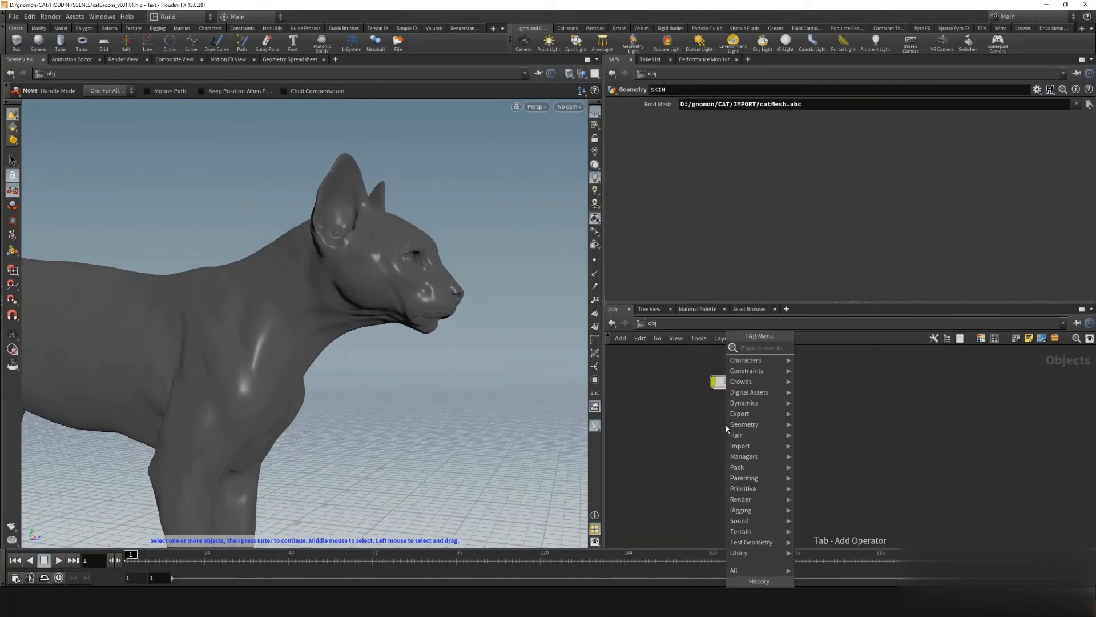
{"action": "type", "text": "guide groom"}
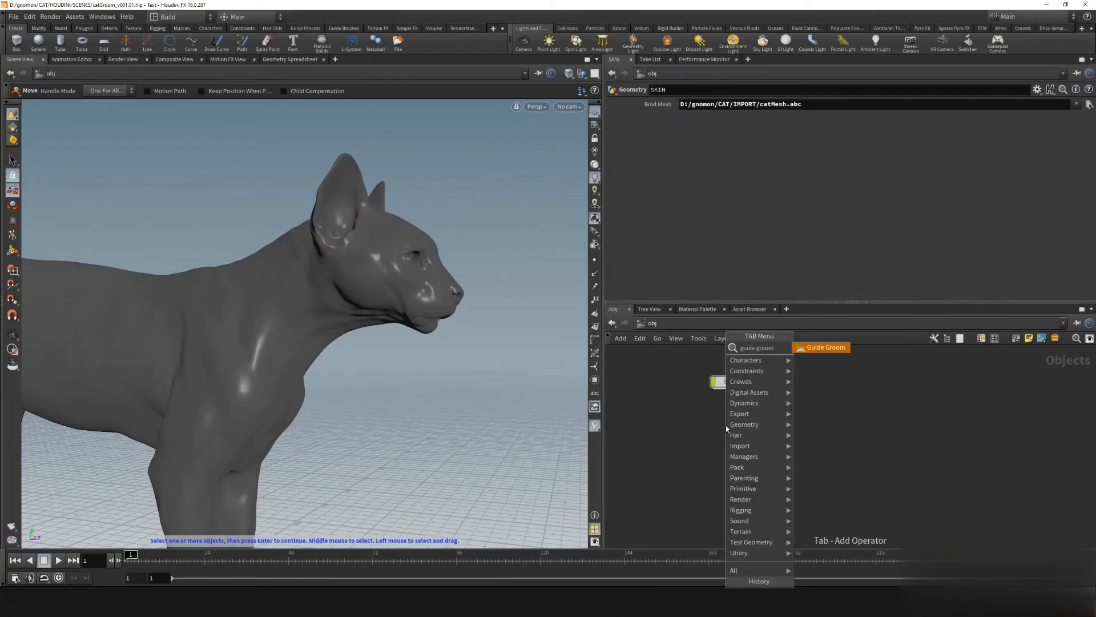
{"action": "key", "text": "Return"}
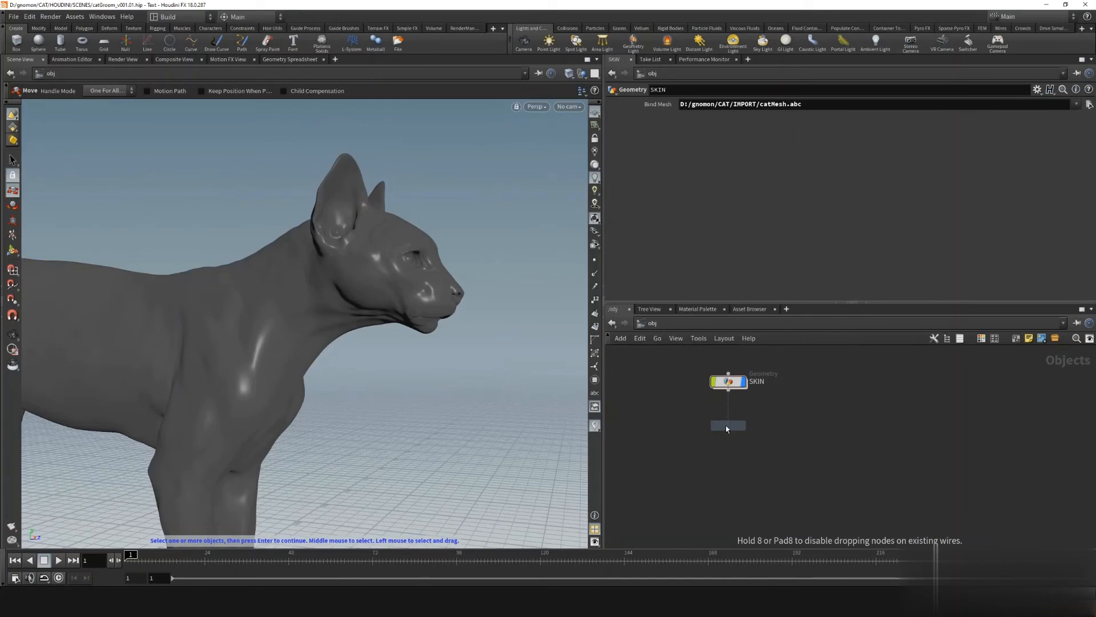
{"action": "left_click", "coordinate": [729, 420]}
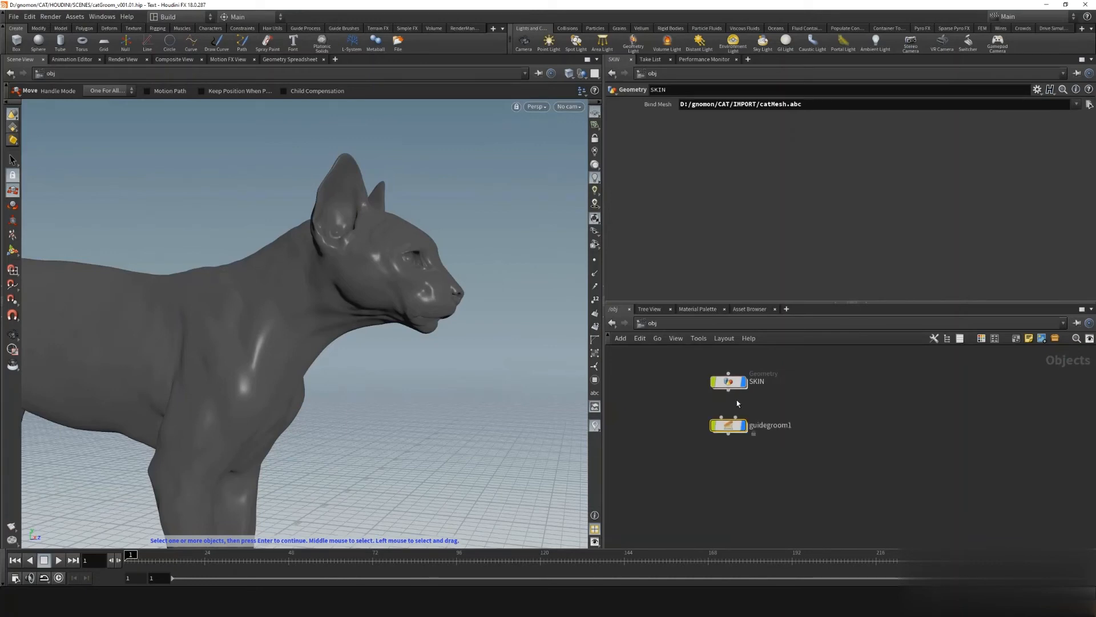
Rename the guide groom node FACEGUIDES and place it slightly off to one side below SKIN
{"action": "double_click", "coordinate": [771, 430]}
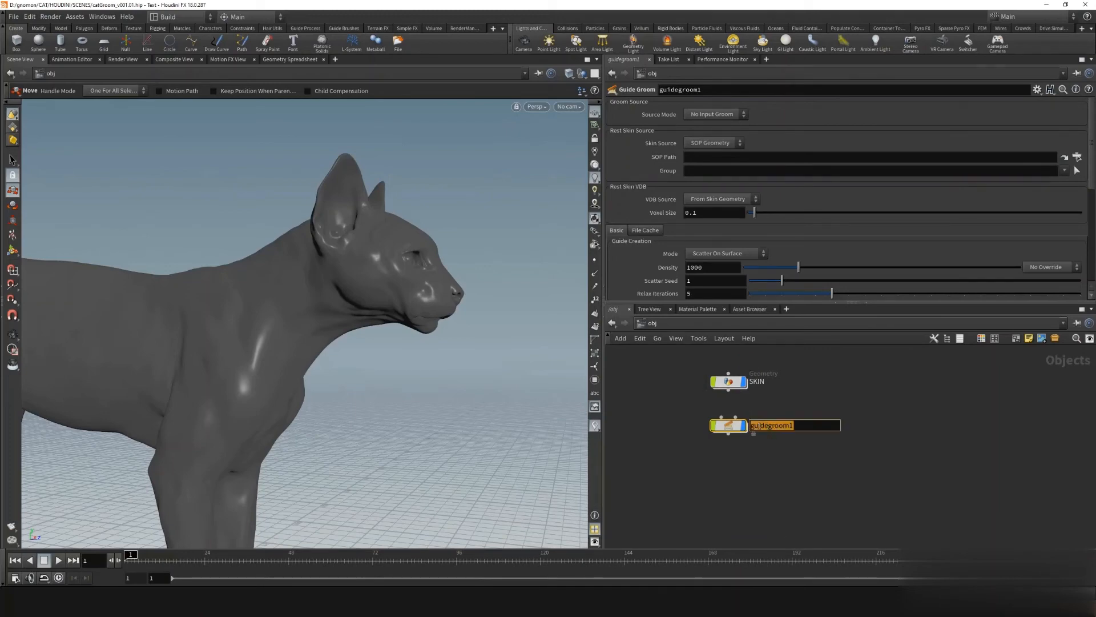
{"action": "type", "text": "g"}
{"action": "key", "text": "BackSpace"}
{"action": "type", "text": "GUIDES"}
{"action": "left_click", "coordinate": [751, 425]}
{"action": "type", "text": "FACE"}
{"action": "key", "text": "Return"}
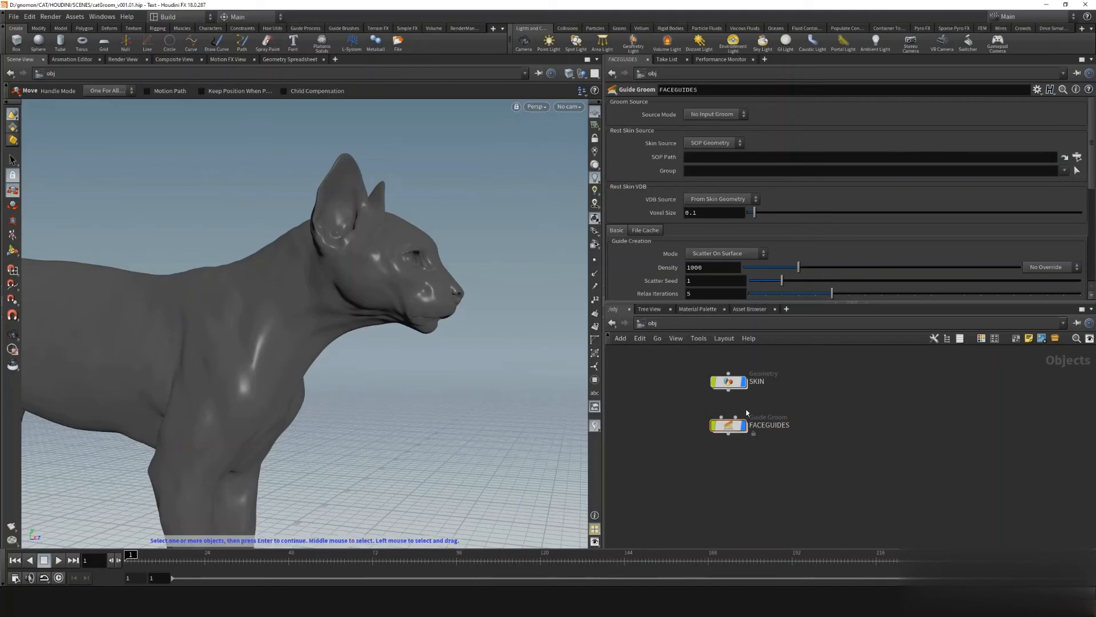
{"action": "left_click_drag", "start_coordinate": [729, 425], "coordinate": [710, 428]}
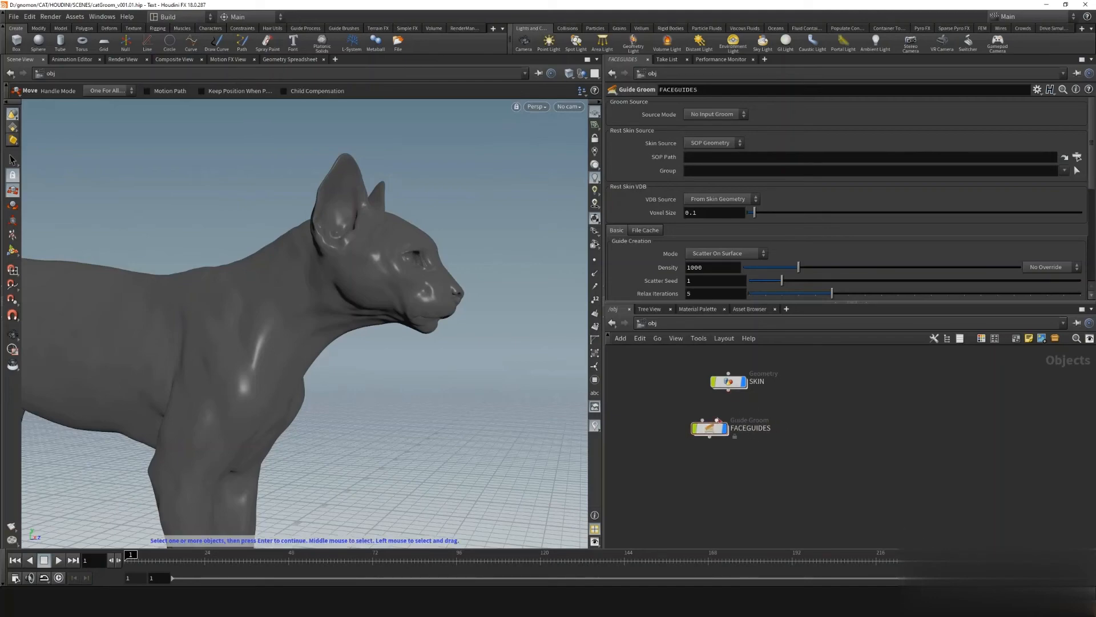
{"action": "left_click_drag", "start_coordinate": [730, 393], "coordinate": [719, 419]}
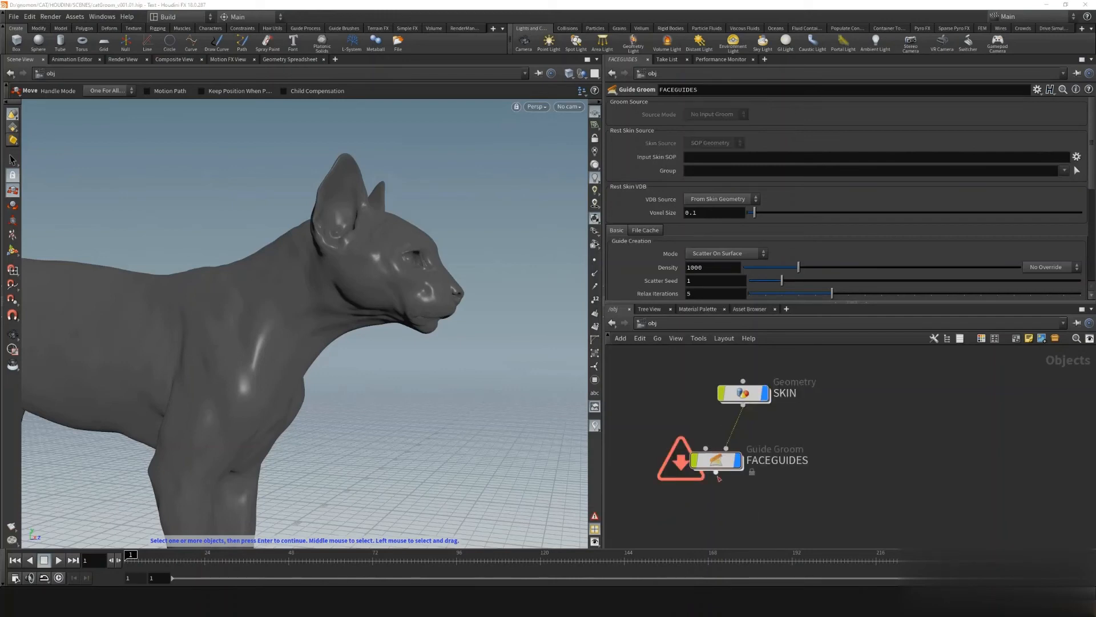
{"action": "left_click", "coordinate": [734, 427]}
{"action": "key", "text": "Delete"}
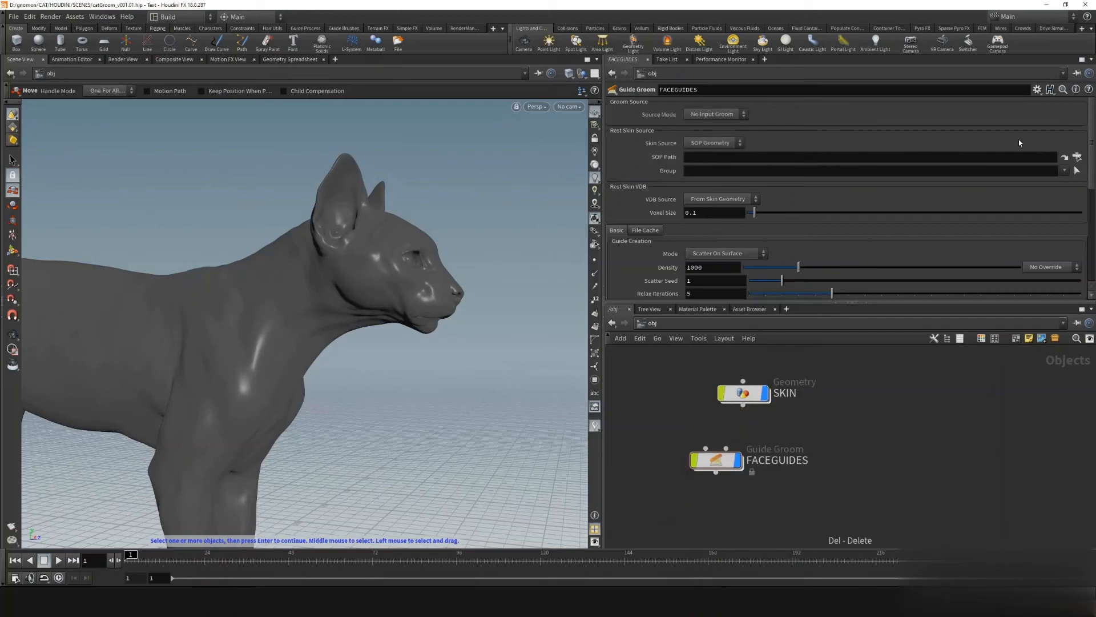
Set the rest skin SOP path of FACEGUIDES to /obj/SKIN/OUT_SKIN
{"action": "left_click", "coordinate": [1077, 156]}
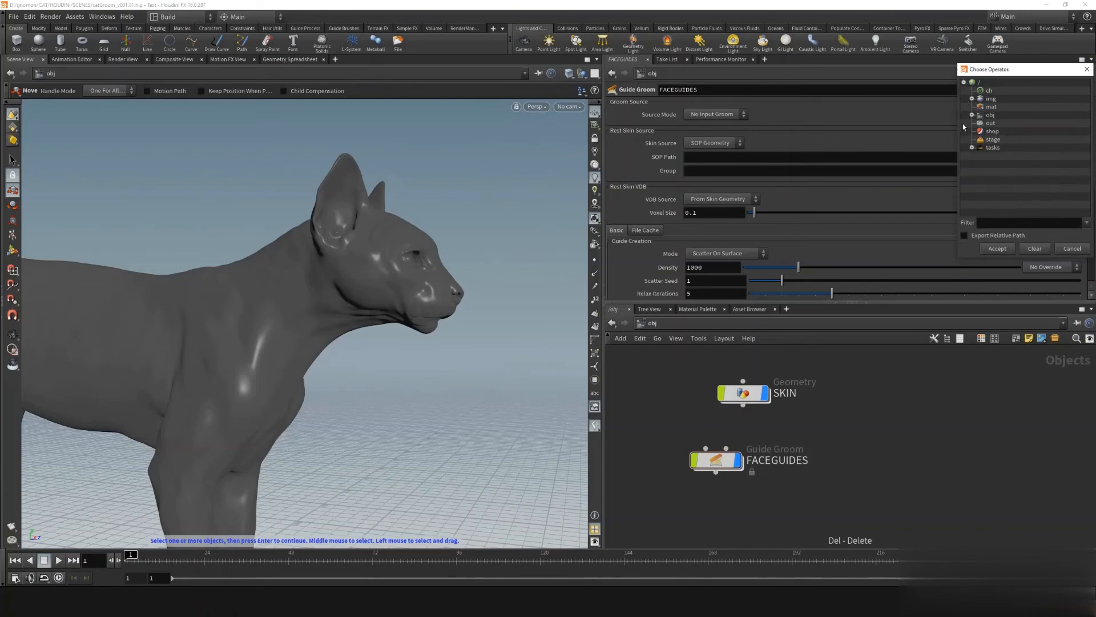
{"action": "left_click", "coordinate": [972, 115]}
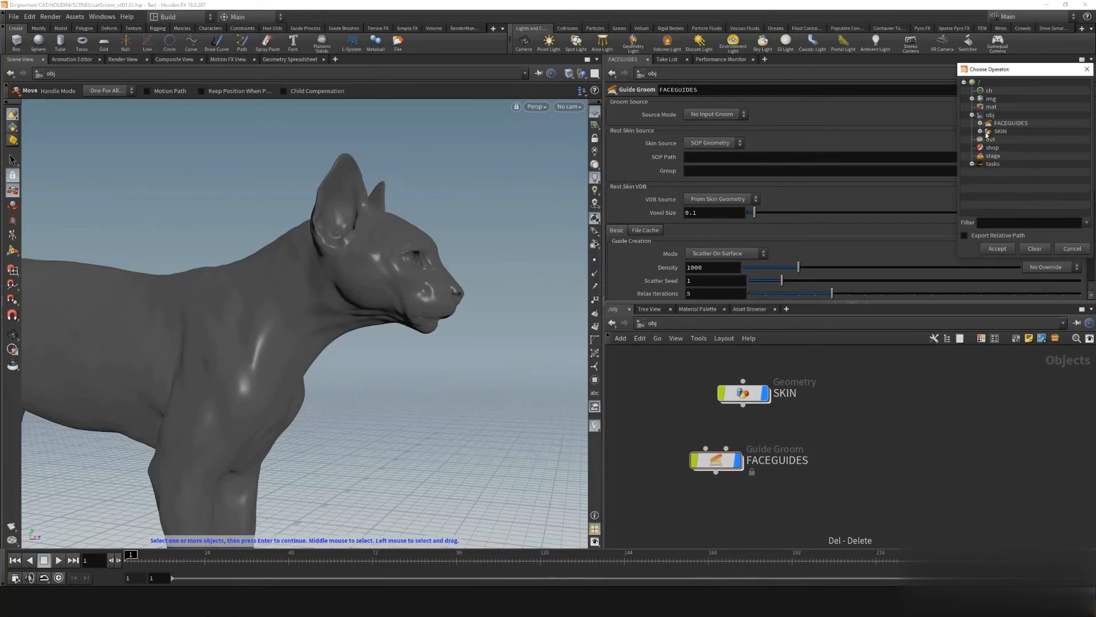
{"action": "left_click", "coordinate": [986, 133]}
{"action": "left_click", "coordinate": [1019, 155]}
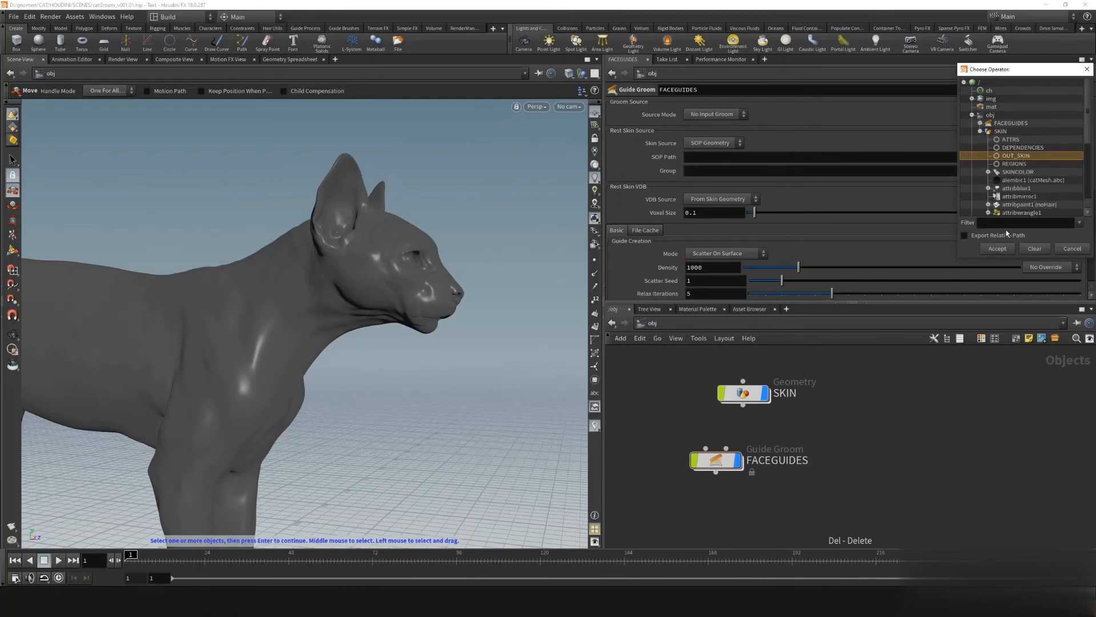
{"action": "left_click", "coordinate": [997, 248]}
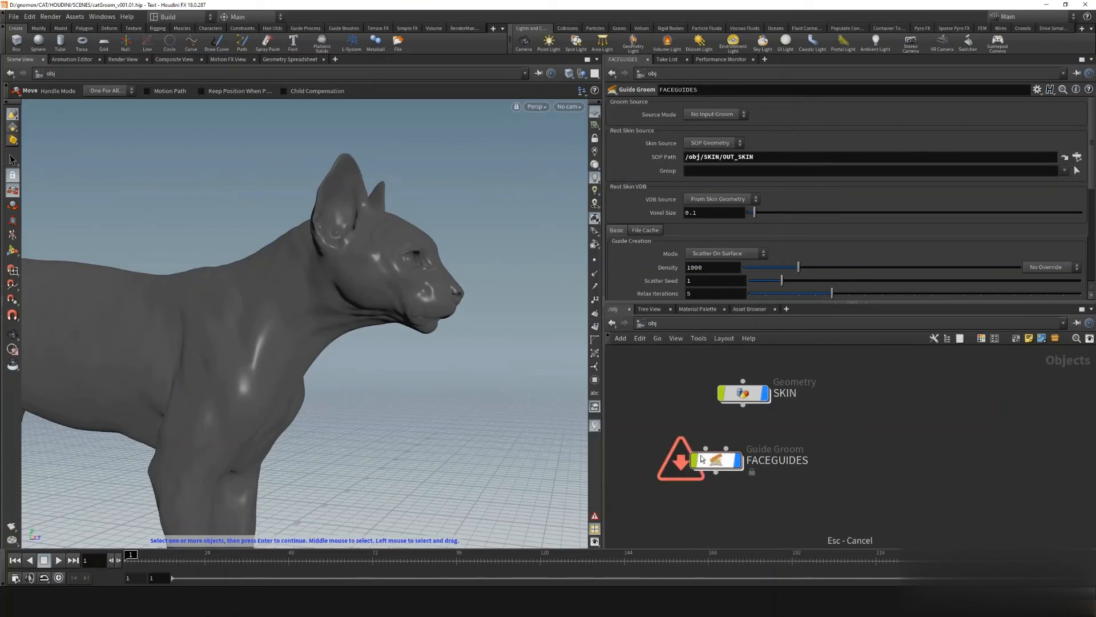
Set the guide density of FACEGUIDES to 0 and turn off its initial direction attribute
{"action": "double_click", "coordinate": [709, 266]}
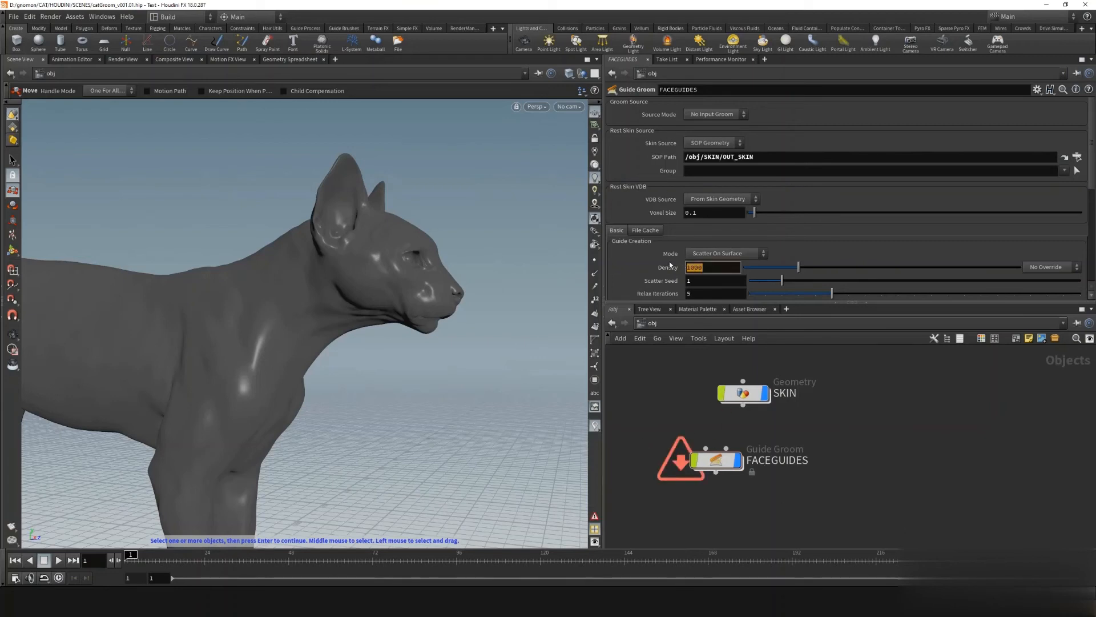
{"action": "type", "text": "0"}
{"action": "key", "text": "Return"}
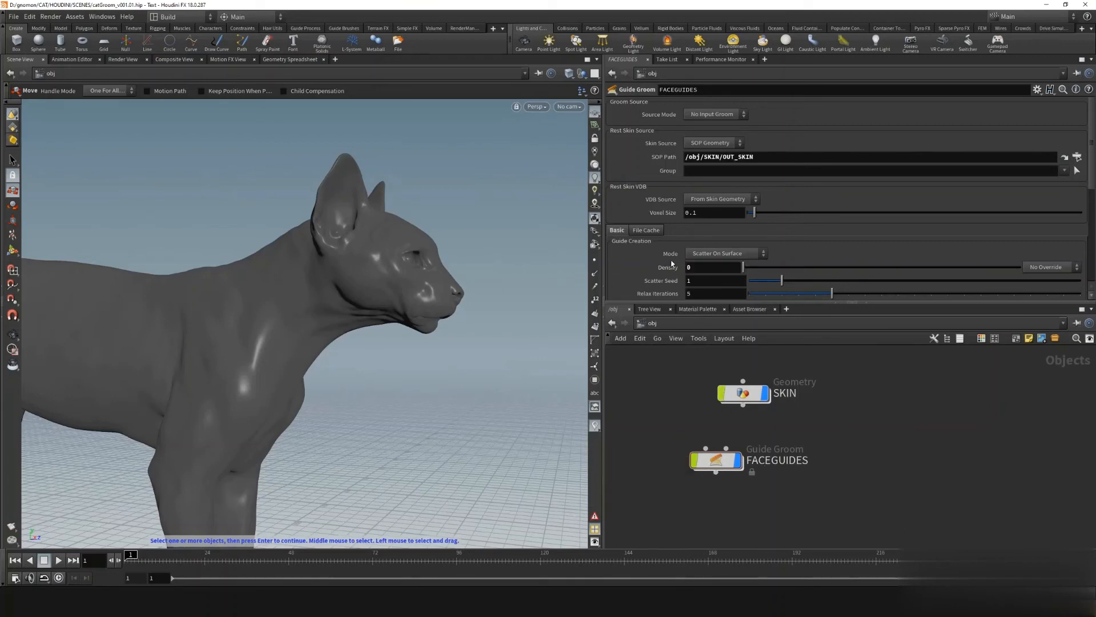
{"action": "scroll", "coordinate": [651, 257], "scroll_direction": "down", "scroll_amount": 1}
{"action": "scroll", "coordinate": [651, 254], "scroll_direction": "down", "scroll_amount": 5}
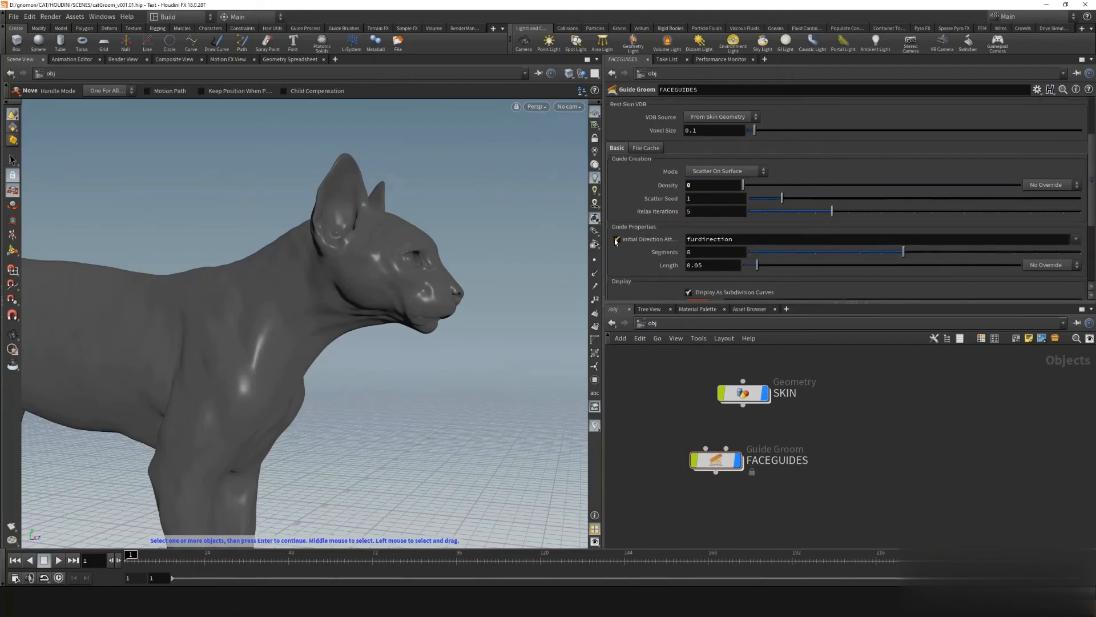
Turn off Display As Subdivision Curves for FACEGUIDES and change its display color to a dark orange of 0.434, 0.081592, 0
{"action": "scroll", "coordinate": [800, 263], "scroll_direction": "down", "scroll_amount": 3}
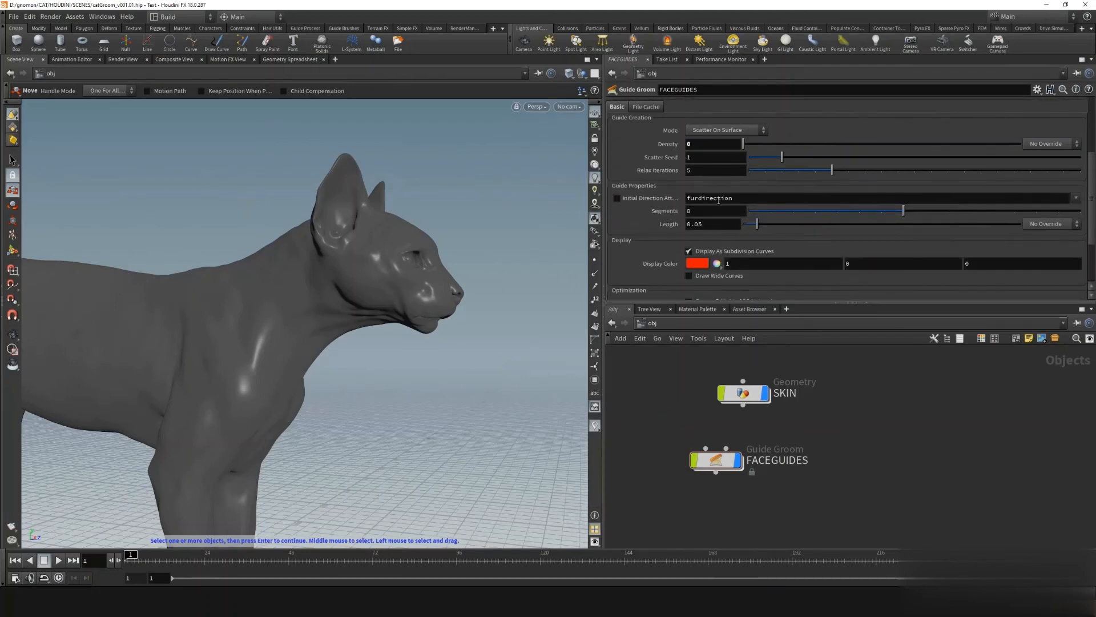
{"action": "scroll", "coordinate": [692, 223], "scroll_direction": "down", "scroll_amount": 1}
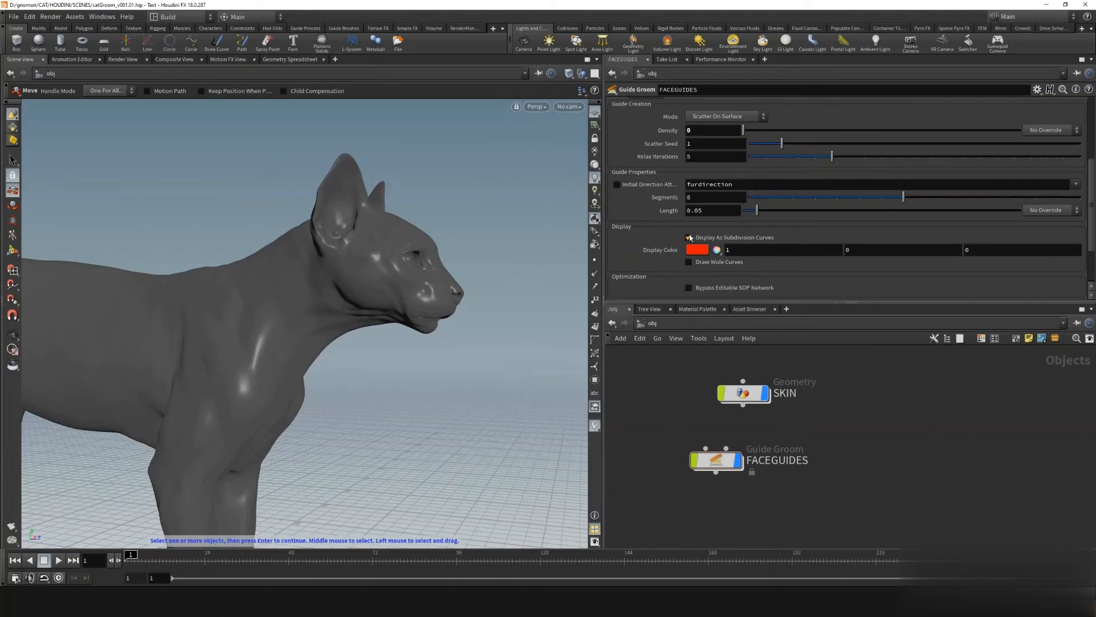
{"action": "scroll", "coordinate": [654, 229], "scroll_direction": "down", "scroll_amount": 4}
{"action": "left_click", "coordinate": [693, 194]}
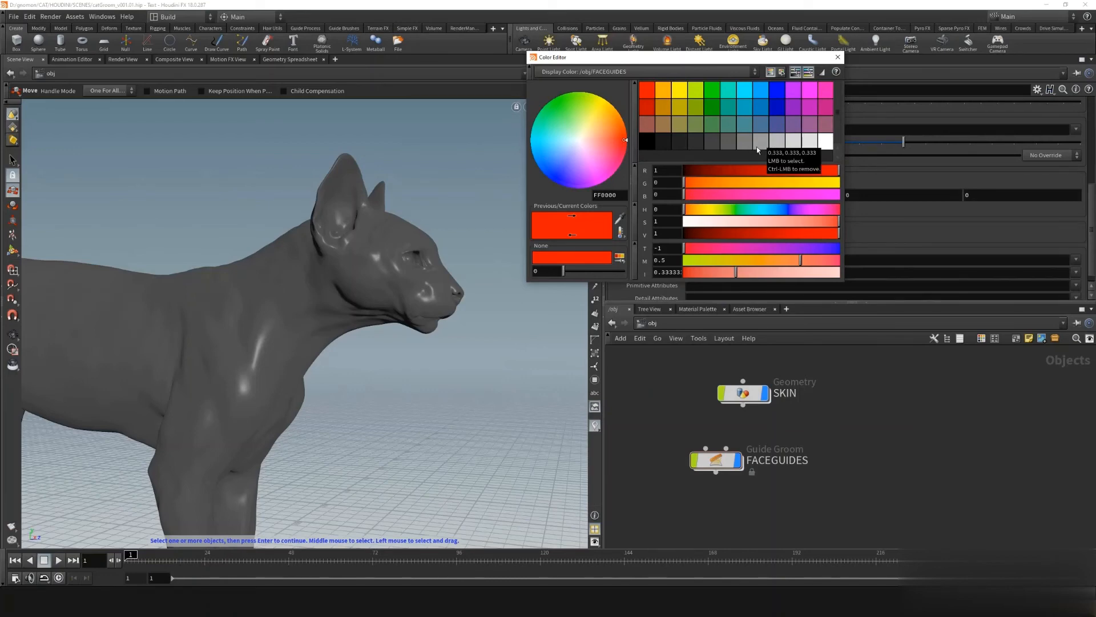
{"action": "left_click", "coordinate": [713, 184]}
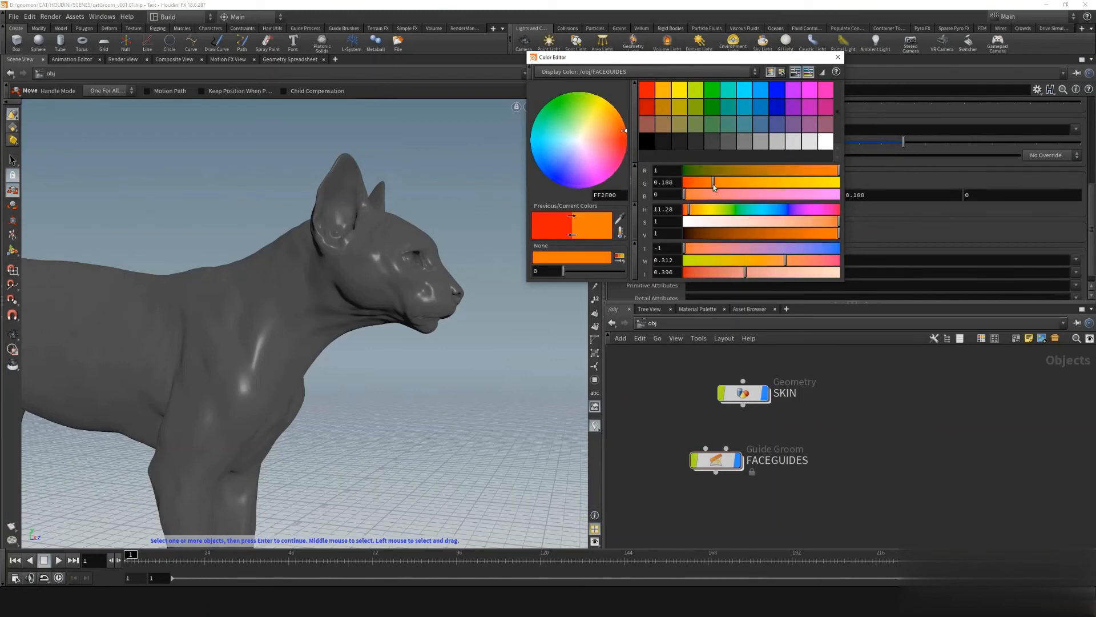
{"action": "left_click_drag", "start_coordinate": [720, 231], "coordinate": [751, 232]}
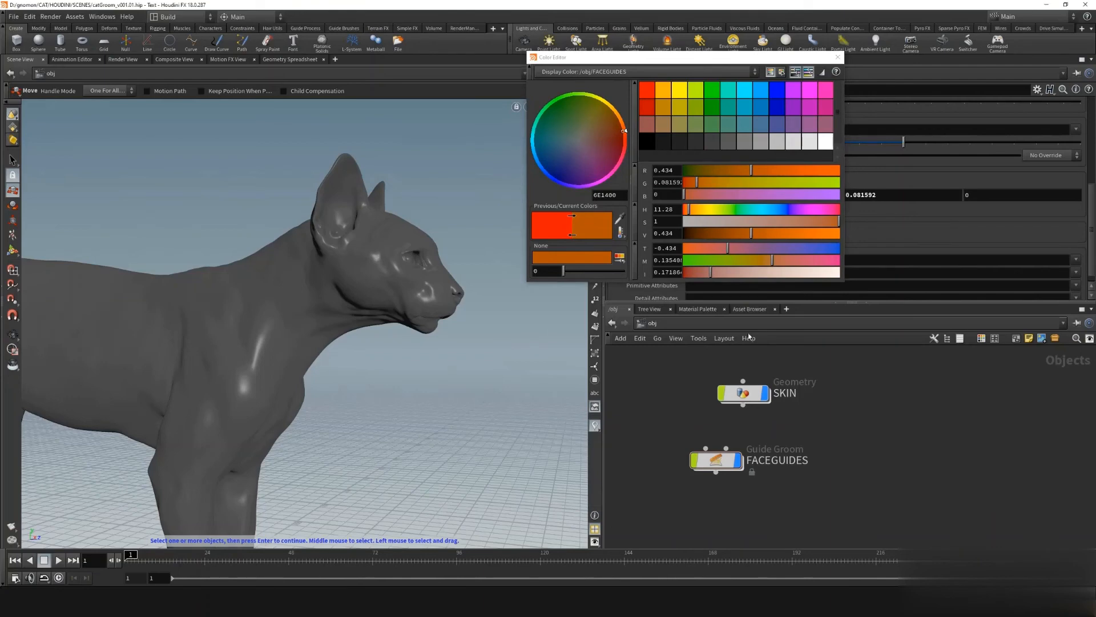
{"action": "left_click", "coordinate": [837, 58]}
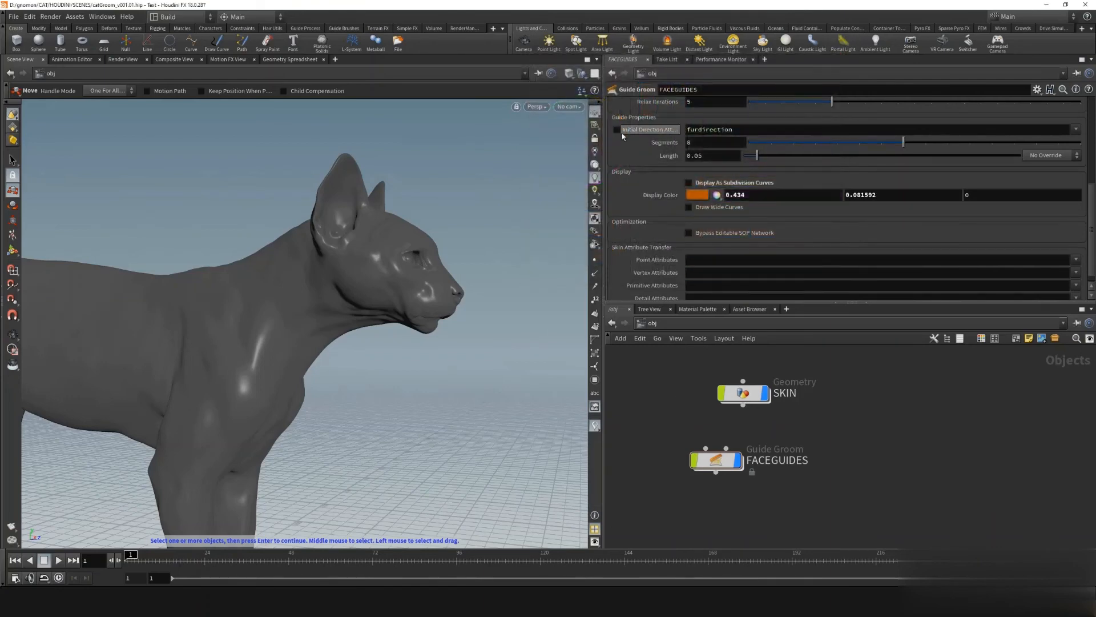
{"action": "scroll", "coordinate": [639, 177], "scroll_direction": "up", "scroll_amount": 1}
{"action": "scroll", "coordinate": [656, 227], "scroll_direction": "down", "scroll_amount": 2}
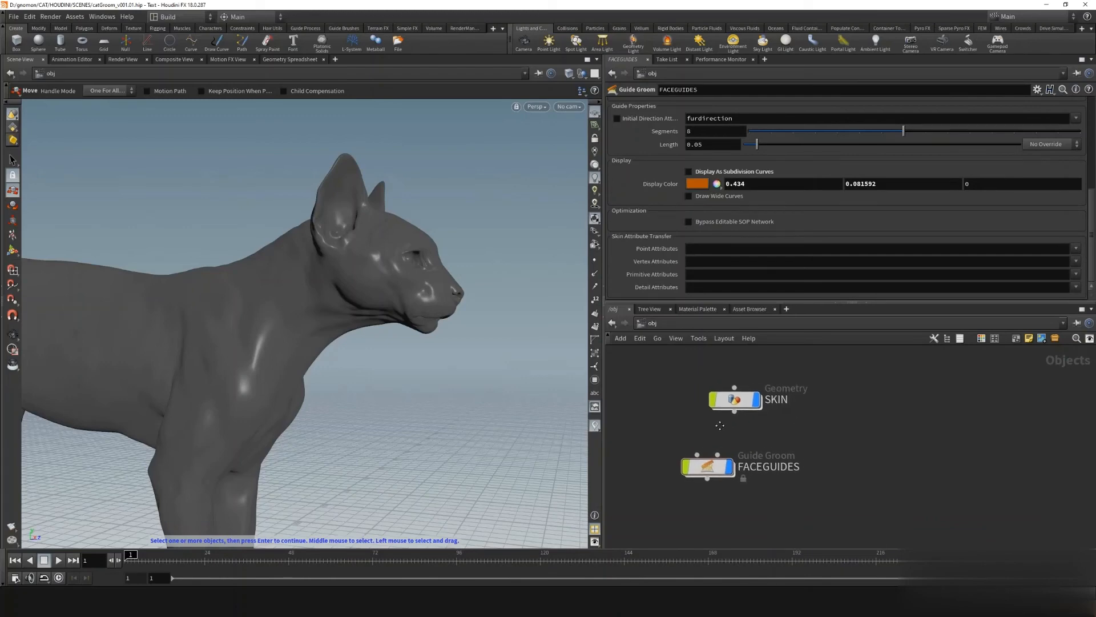
{"action": "scroll", "coordinate": [675, 177], "scroll_direction": "up", "scroll_amount": 2}
{"action": "scroll", "coordinate": [674, 178], "scroll_direction": "up", "scroll_amount": 10}
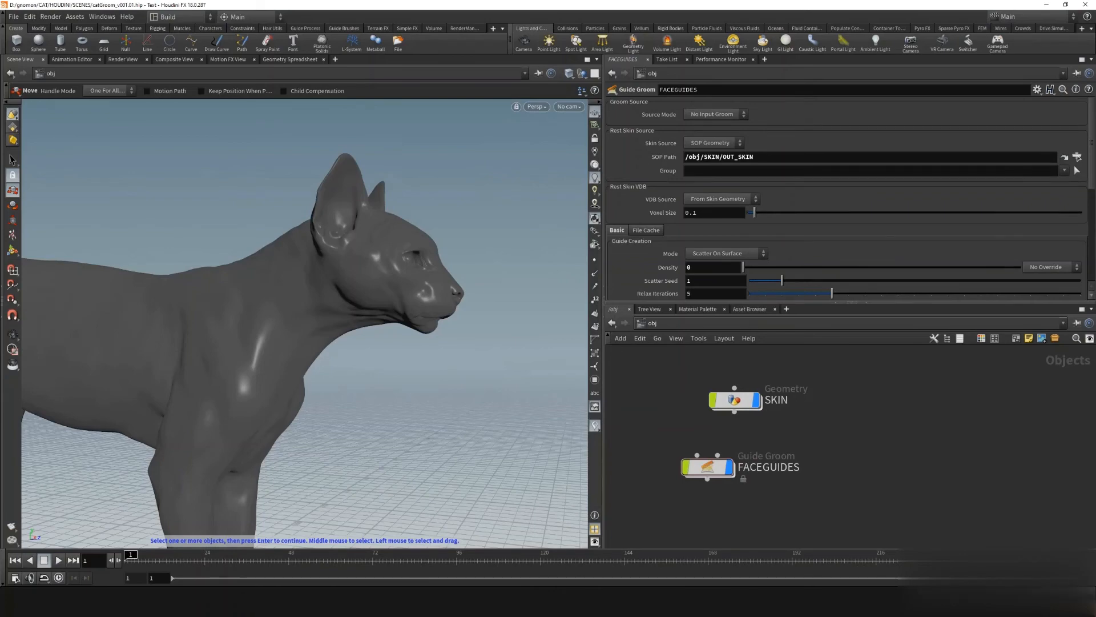
Go inside the SKIN network and start a new node connection from the output of OUT_SKIN
{"action": "double_click", "coordinate": [734, 399]}
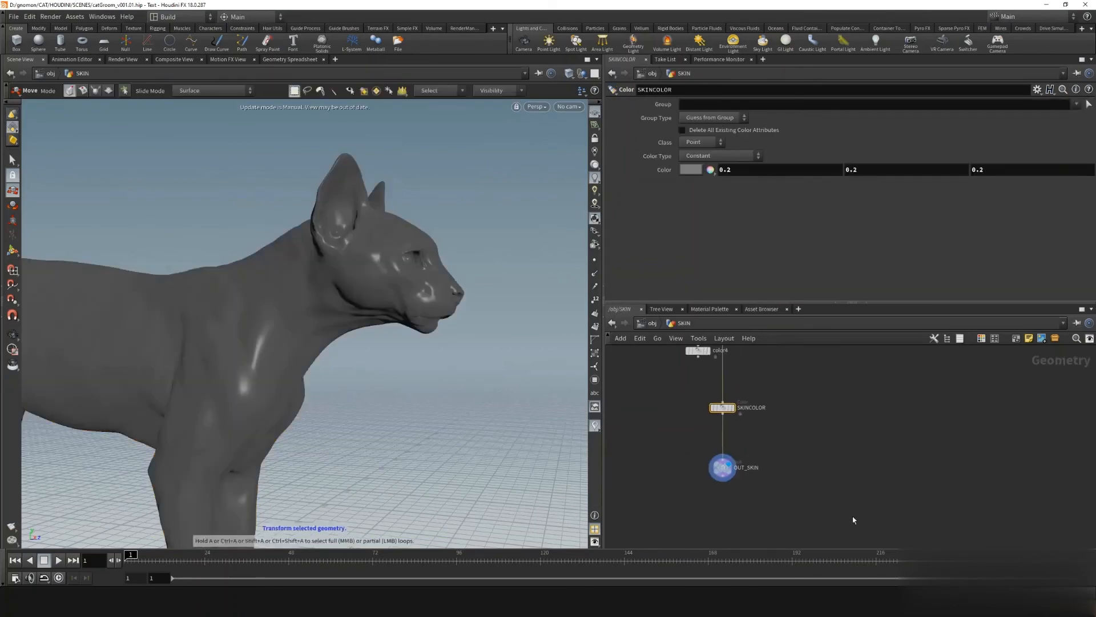
{"action": "middle_click_drag", "start_coordinate": [682, 467], "coordinate": [644, 502]}
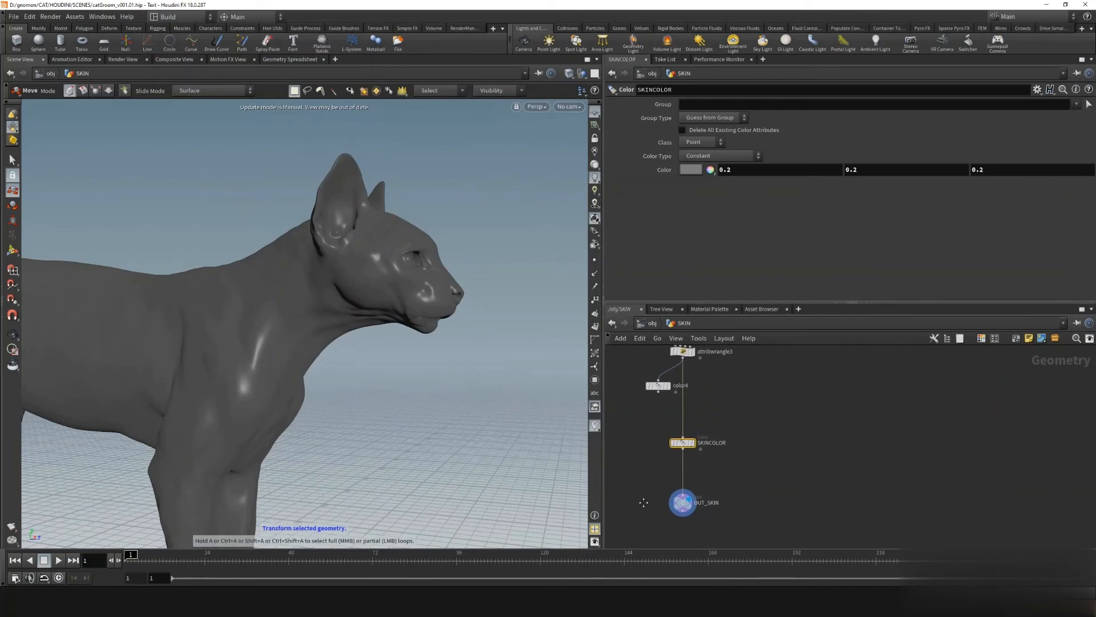
{"action": "scroll", "coordinate": [692, 455], "scroll_direction": "down", "scroll_amount": 5}
{"action": "middle_click_drag", "start_coordinate": [711, 496], "coordinate": [700, 467]}
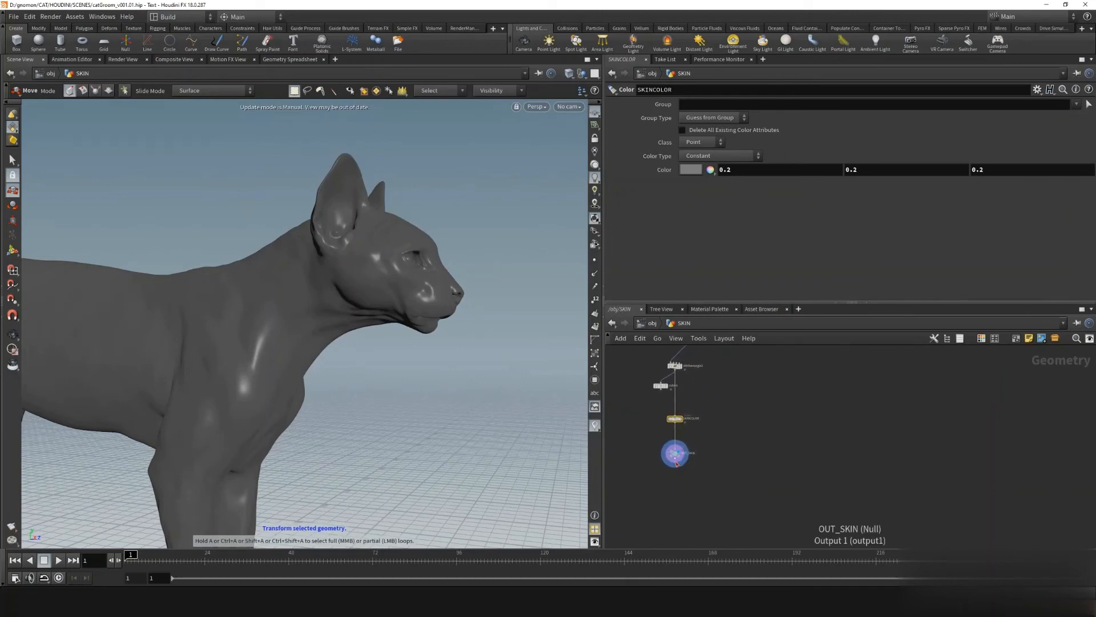
{"action": "scroll", "coordinate": [678, 464], "scroll_direction": "up", "scroll_amount": 2}
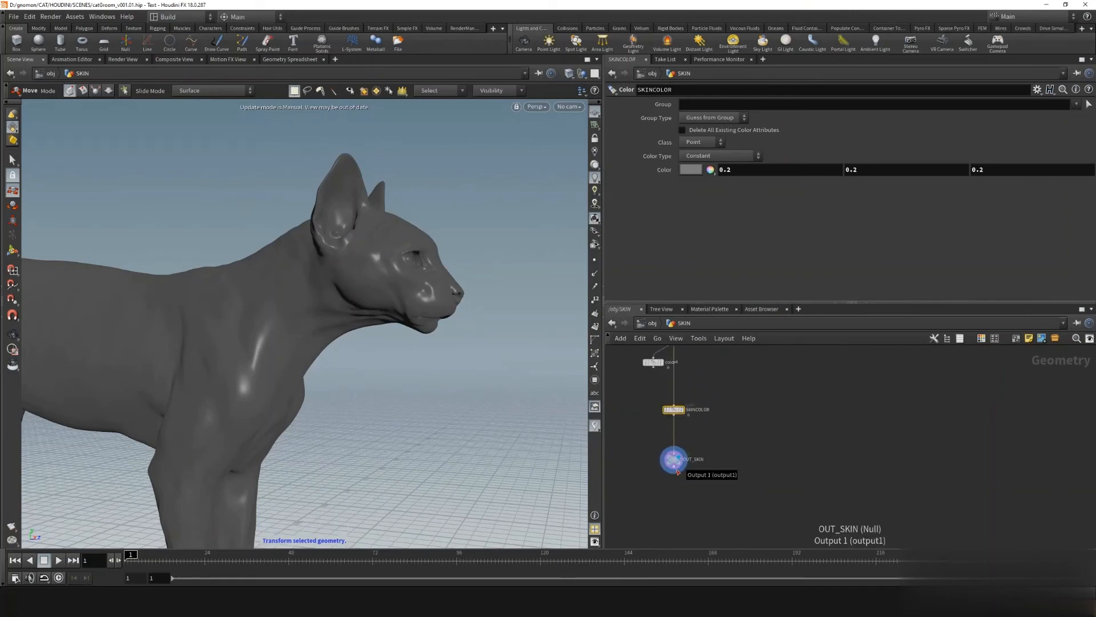
{"action": "left_click_drag", "start_coordinate": [678, 471], "coordinate": [714, 492]}
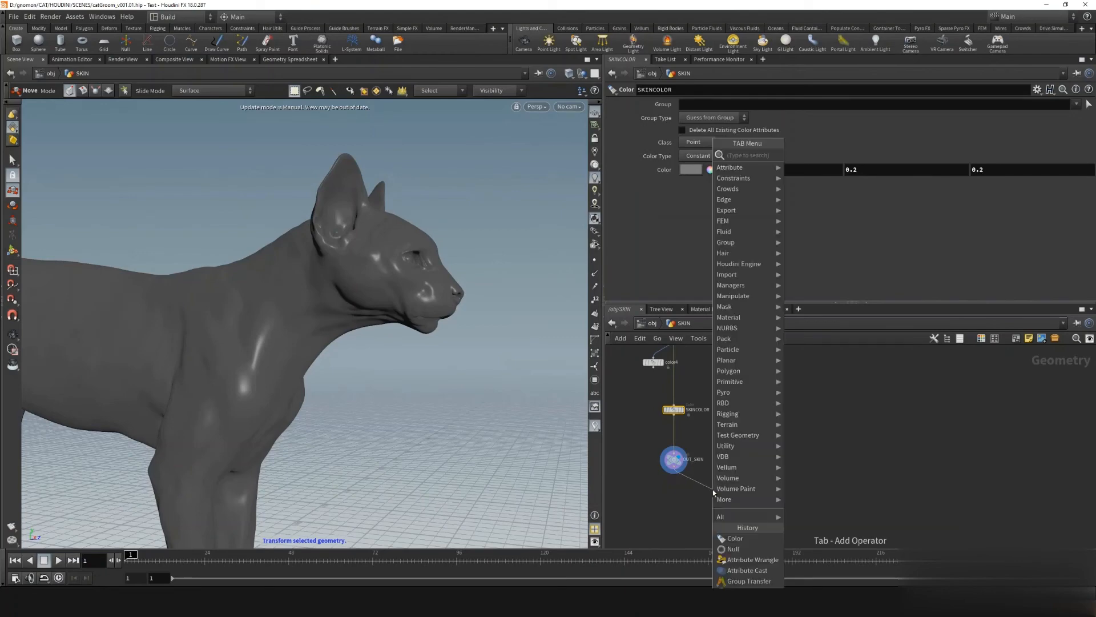
{"action": "type", "text": "att"}
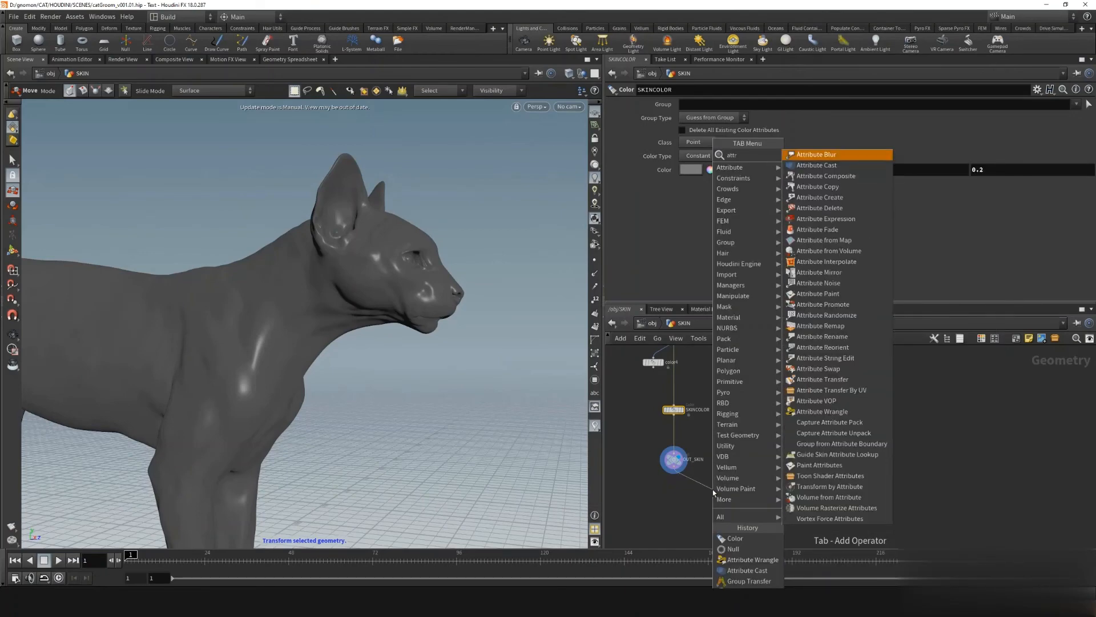
{"action": "type", "text": "r"}
{"action": "key", "text": "BackSpace"}
{"action": "key", "text": "BackSpace"}
{"action": "key", "text": "BackSpace"}
{"action": "key", "text": "BackSpace"}
{"action": "type", "text": "blast"}
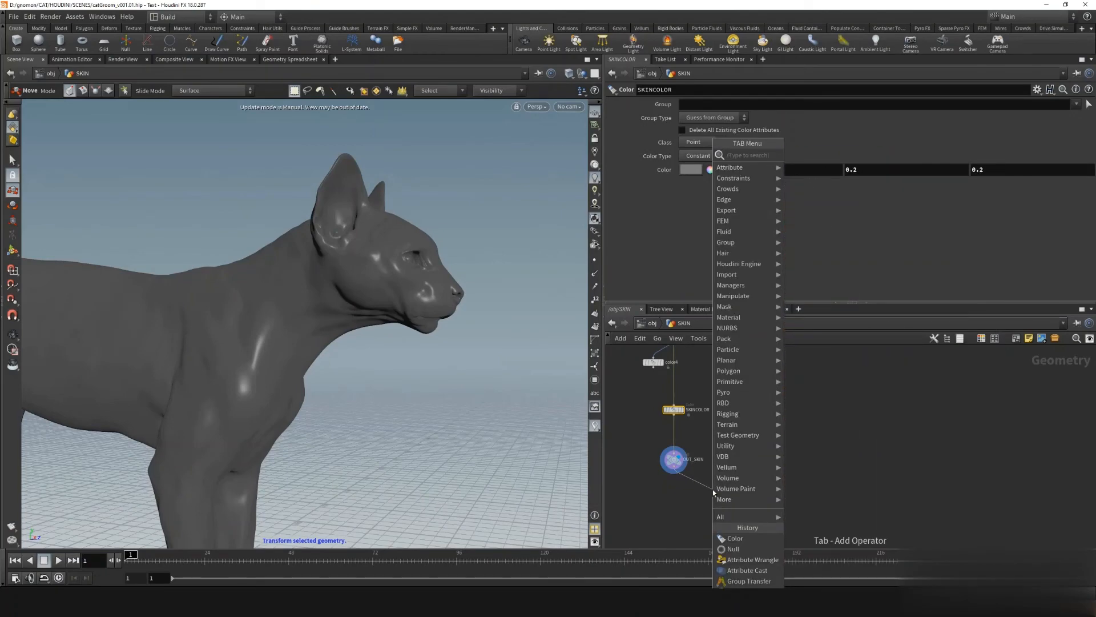
{"action": "key", "text": "Return"}
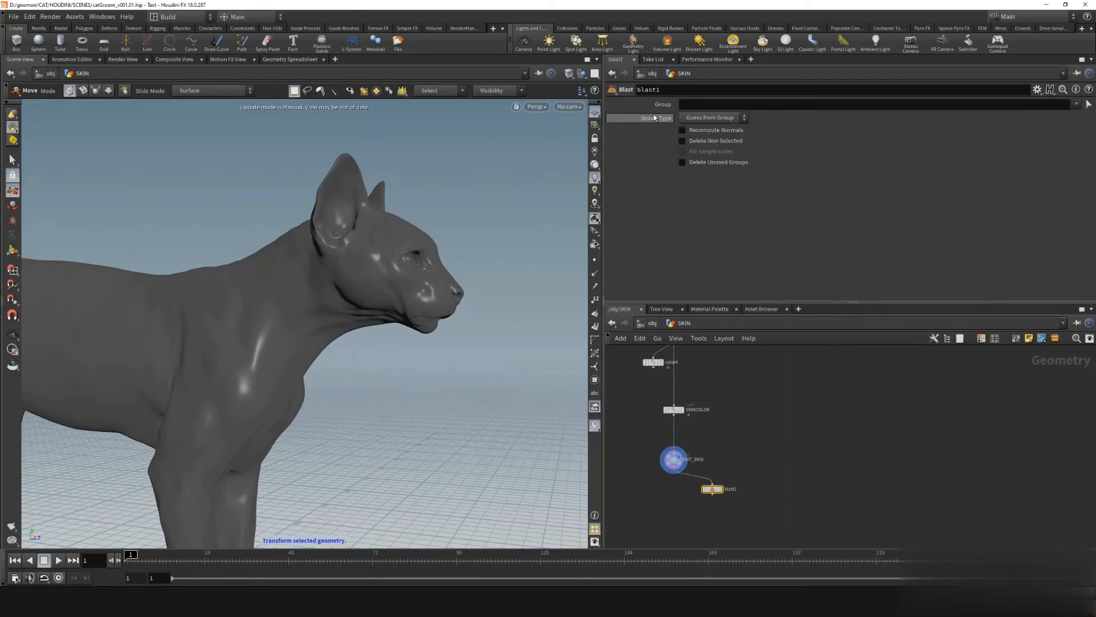
{"action": "left_click", "coordinate": [689, 104]}
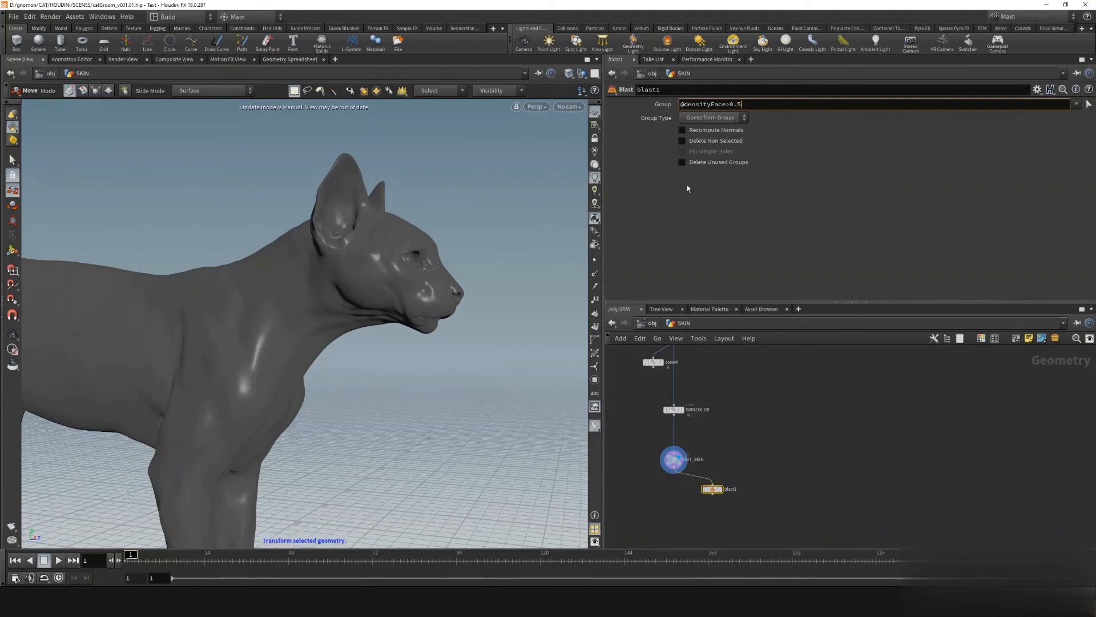
{"action": "key", "text": "Return"}
{"action": "left_click", "coordinate": [720, 489]}
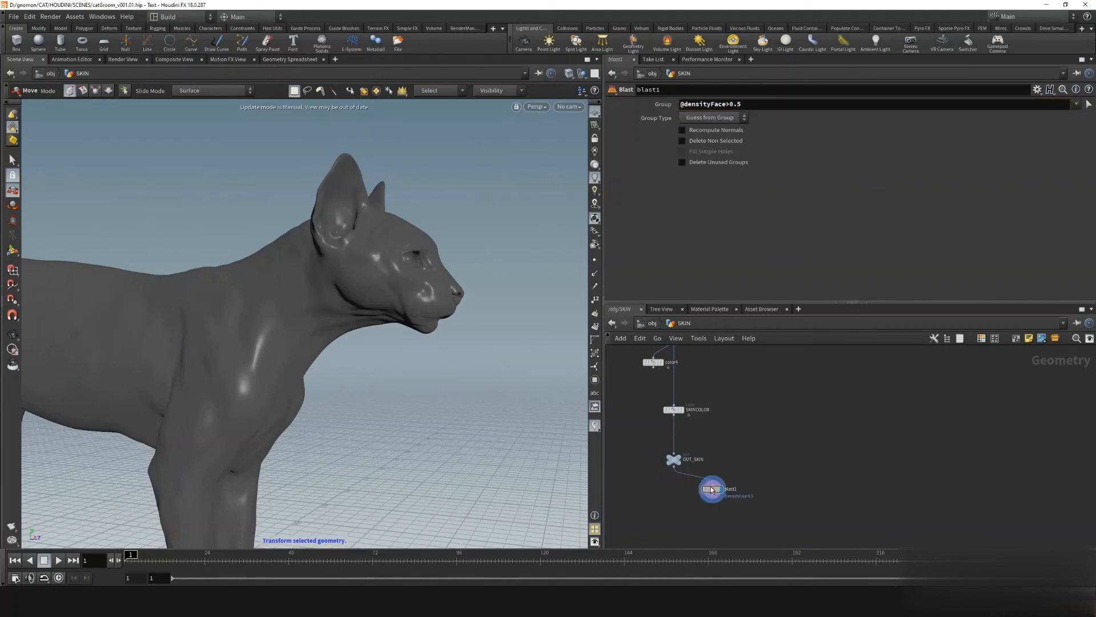
Set the Blast node's group type to Points, update the viewport and turn on Delete Non Selected
{"action": "left_click", "coordinate": [709, 118]}
{"action": "left_click", "coordinate": [705, 146]}
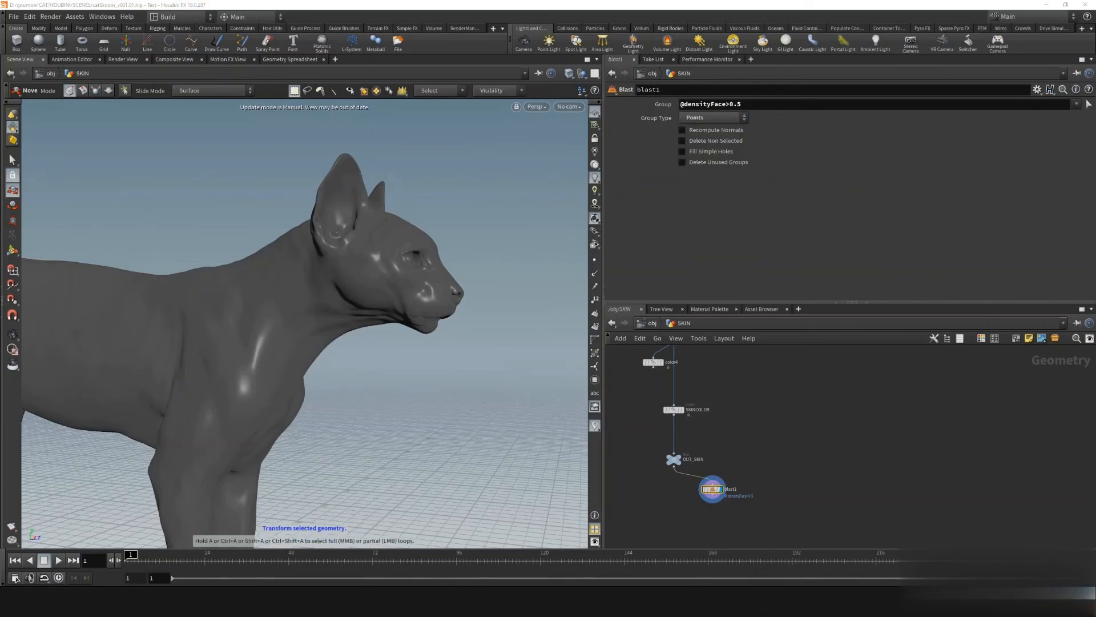
{"action": "left_click", "coordinate": [16, 578]}
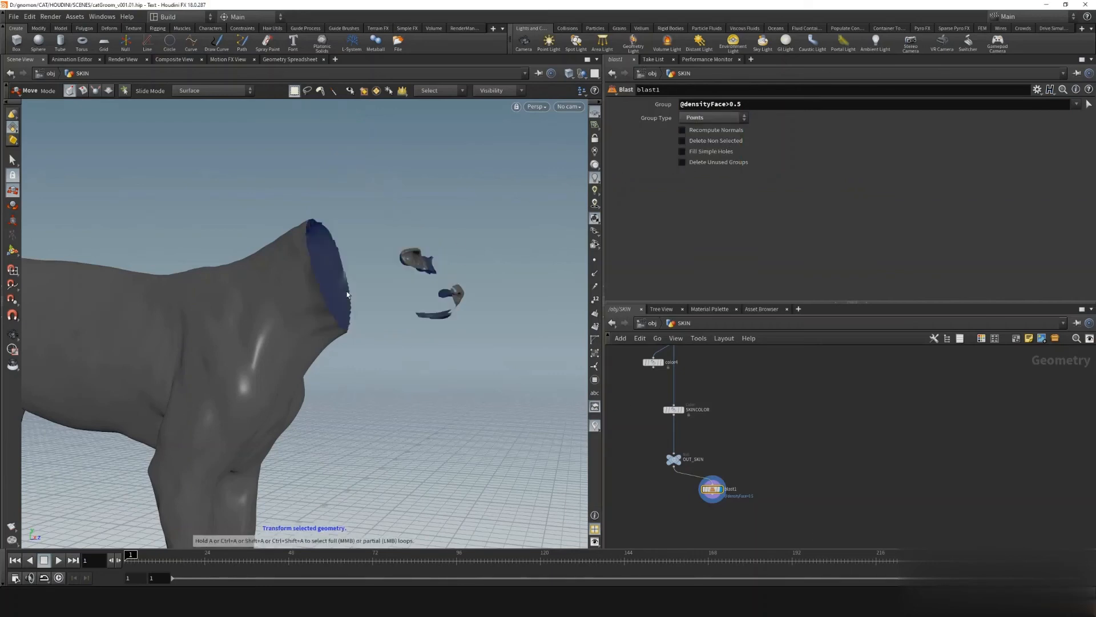
{"action": "left_click", "coordinate": [683, 142]}
{"action": "left_click_drag", "start_coordinate": [434, 286], "coordinate": [372, 289], "text": "alt"}
{"action": "middle_click_drag", "start_coordinate": [372, 289], "coordinate": [350, 354], "text": "alt"}
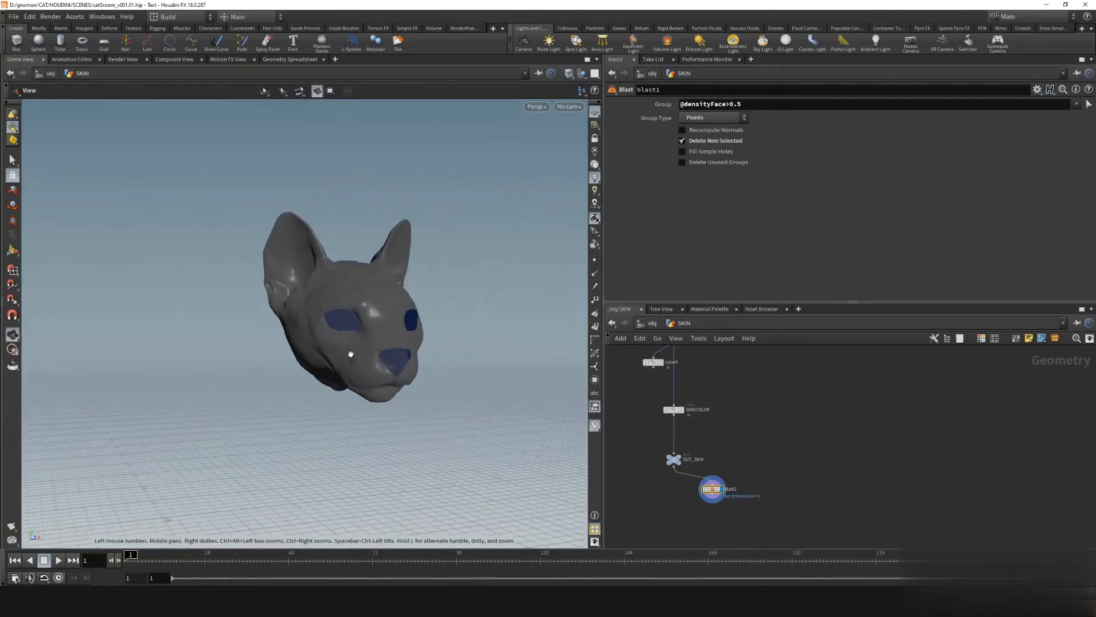
{"action": "right_click_drag", "start_coordinate": [350, 354], "coordinate": [416, 348]}
{"action": "left_click_drag", "start_coordinate": [416, 348], "coordinate": [441, 348]}
{"action": "left_click_drag", "start_coordinate": [708, 104], "coordinate": [683, 104]}
{"action": "type", "text": "region"}
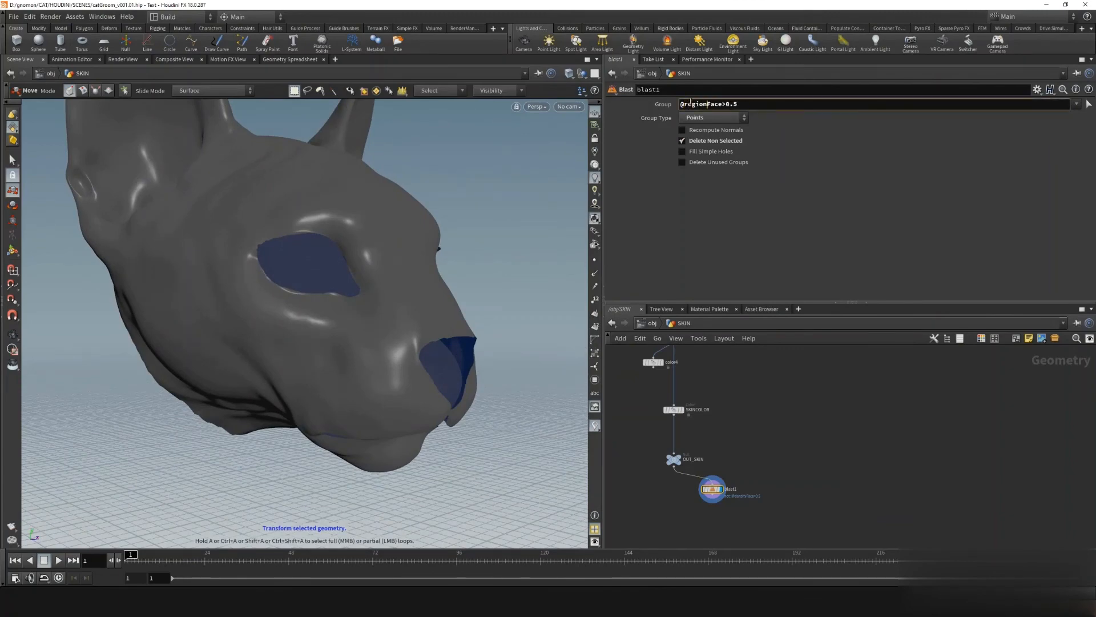
{"action": "key", "text": "Return"}
Add a PolyFill node below the Blast node, connected to its output, and make it the displayed node
{"action": "middle_click_drag", "start_coordinate": [813, 489], "coordinate": [813, 417]}
{"action": "scroll", "coordinate": [813, 417], "scroll_direction": "up", "scroll_amount": 2}
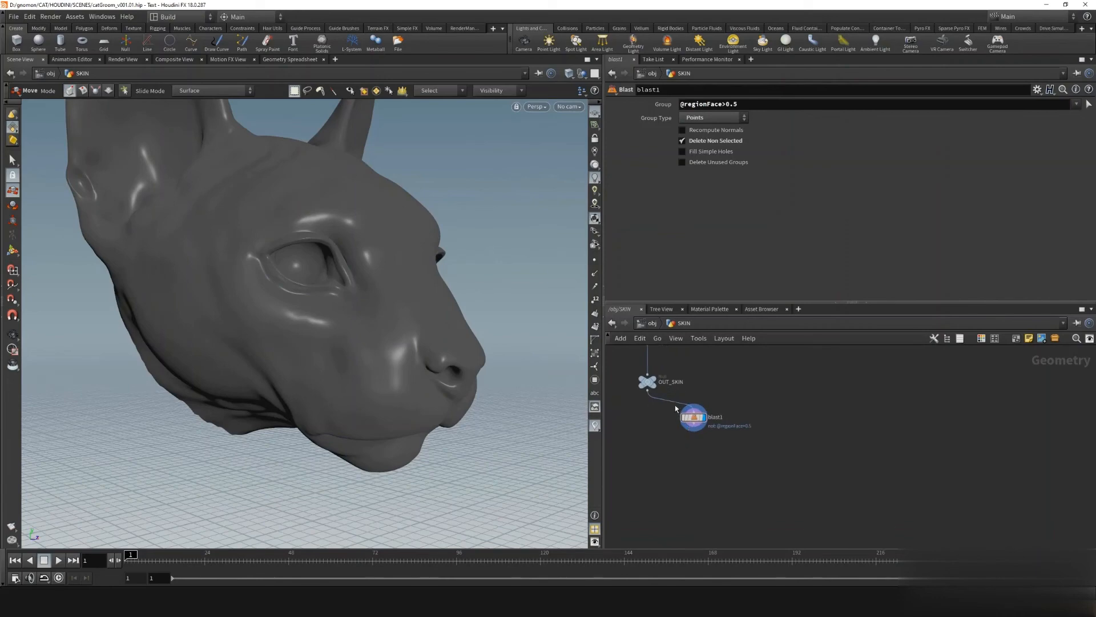
{"action": "middle_click_drag", "start_coordinate": [701, 453], "coordinate": [720, 467]}
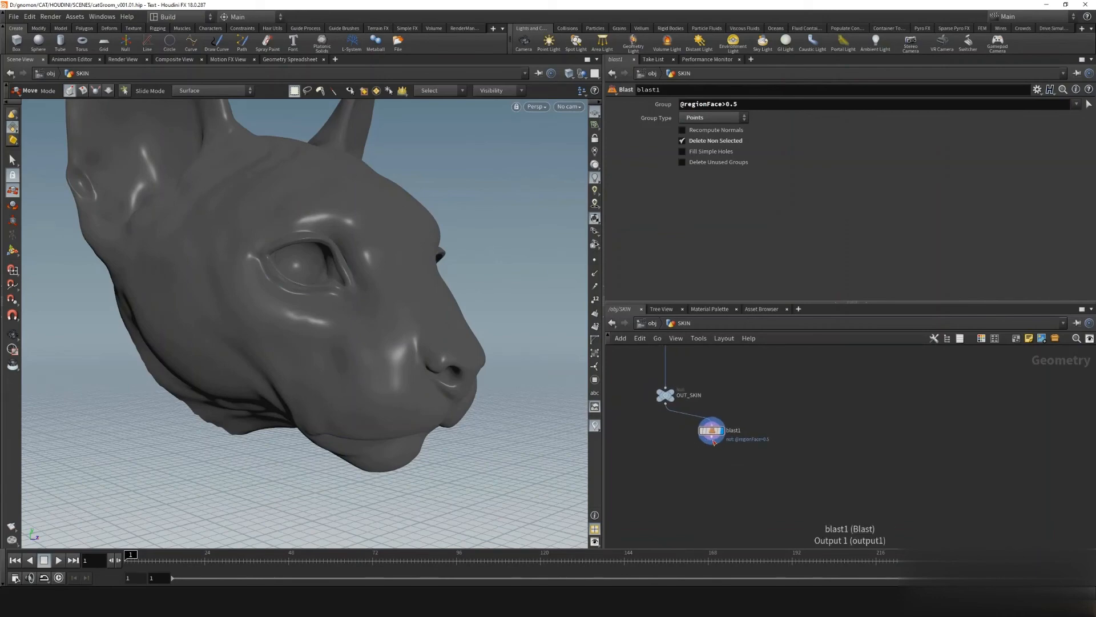
{"action": "left_click", "coordinate": [712, 442]}
{"action": "key", "text": "Tab"}
{"action": "type", "text": "po"}
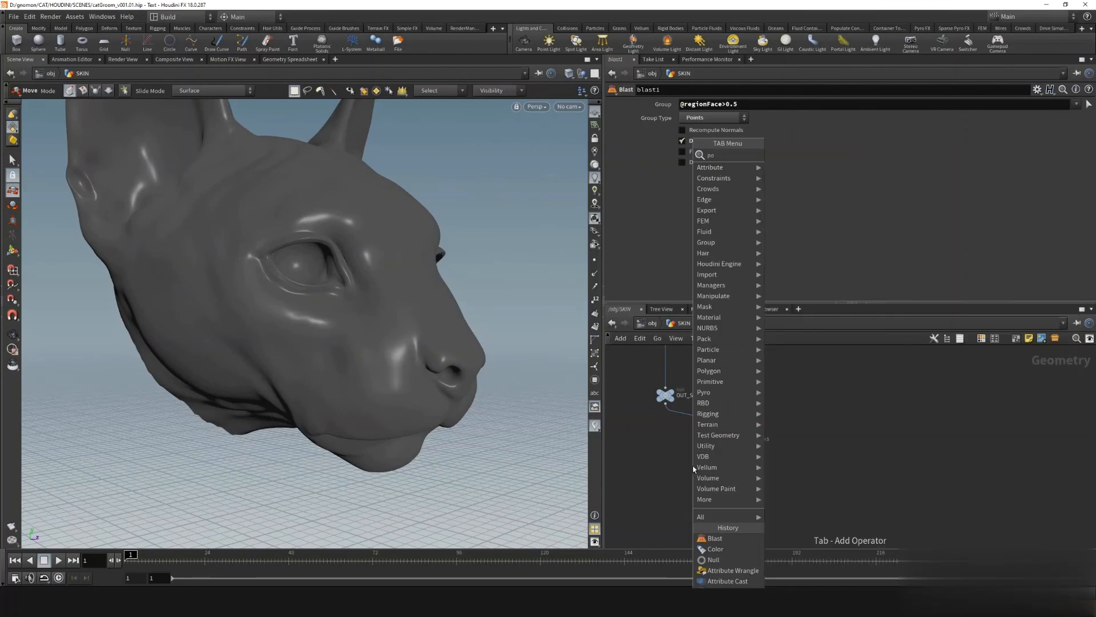
{"action": "type", "text": "lyf"}
{"action": "key", "text": "Return"}
{"action": "left_click", "coordinate": [694, 468]}
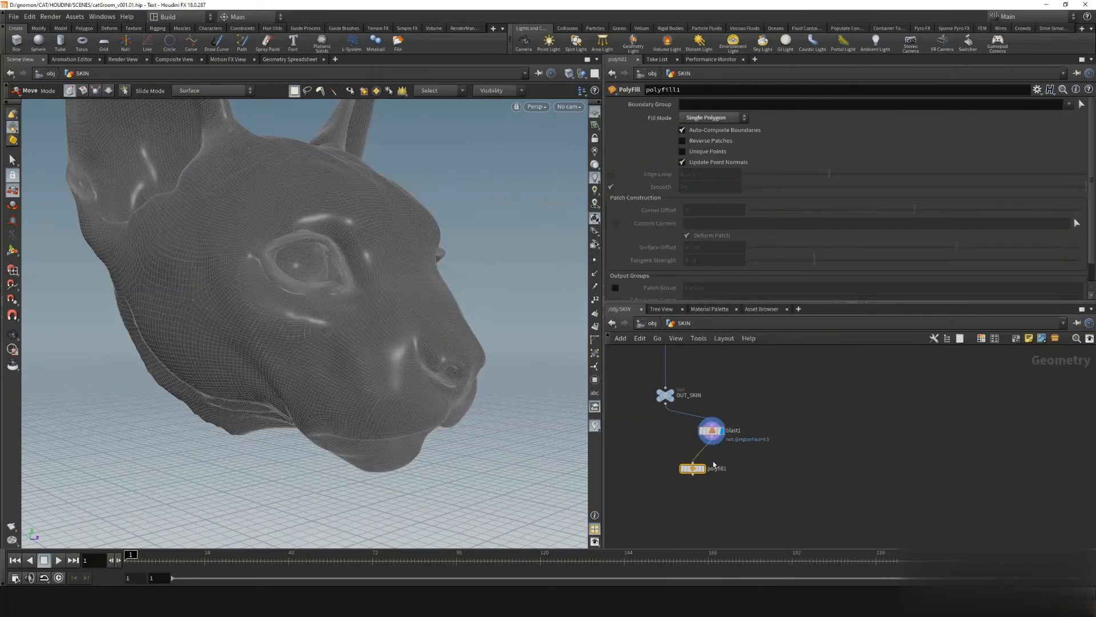
{"action": "left_click", "coordinate": [703, 468]}
{"action": "key", "text": "Escape"}
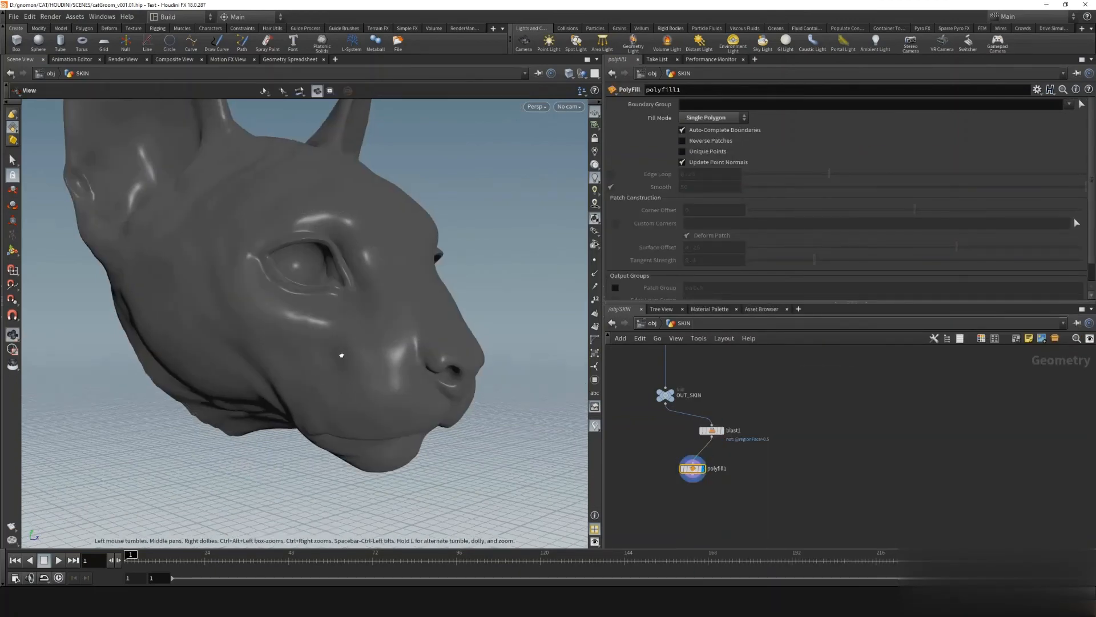
Select the Blast and PolyFill nodes together and move them farther down and away from OUT_SKIN
{"action": "left_click_drag", "start_coordinate": [342, 355], "coordinate": [447, 342], "text": "alt"}
{"action": "left_click", "coordinate": [682, 461]}
{"action": "left_click", "coordinate": [682, 461]}
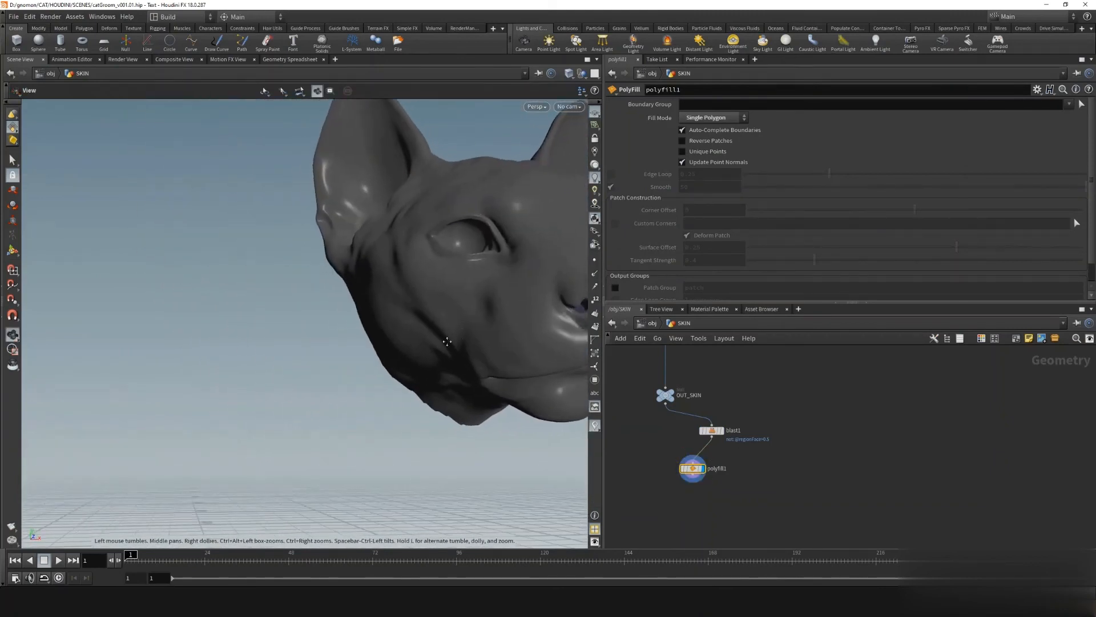
{"action": "middle_click_drag", "start_coordinate": [447, 341], "coordinate": [367, 362], "text": "alt"}
{"action": "left_click_drag", "start_coordinate": [368, 362], "coordinate": [386, 377], "text": "alt"}
{"action": "middle_click_drag", "start_coordinate": [386, 376], "coordinate": [372, 396], "text": "alt"}
{"action": "scroll", "coordinate": [752, 507], "scroll_direction": "down", "scroll_amount": 3}
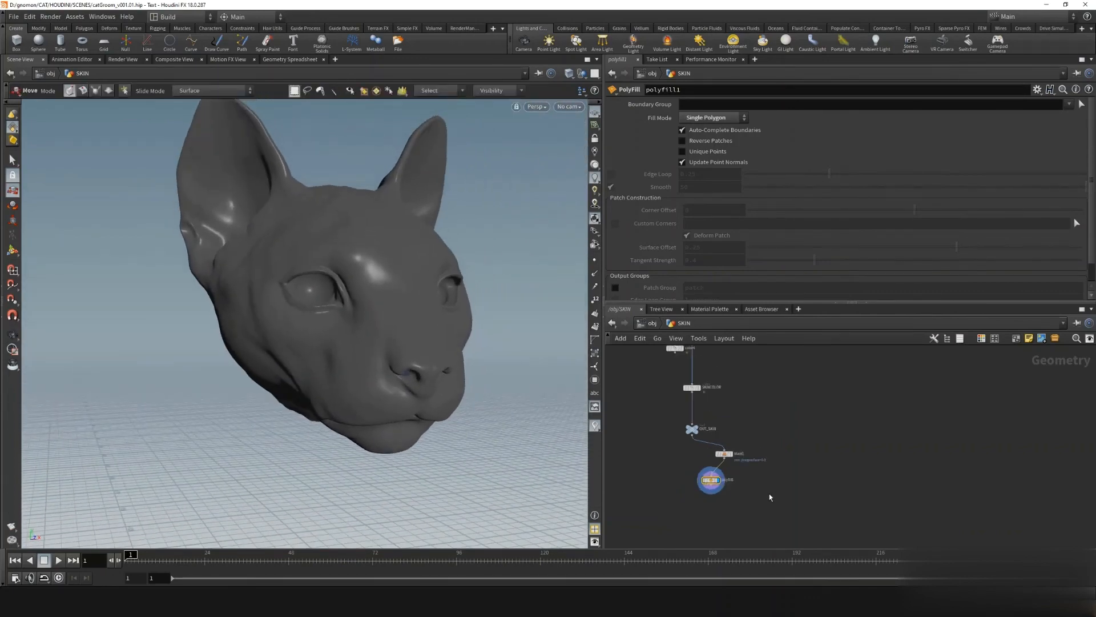
{"action": "middle_click_drag", "start_coordinate": [770, 498], "coordinate": [787, 467]}
{"action": "left_click_drag", "start_coordinate": [800, 409], "coordinate": [693, 491]}
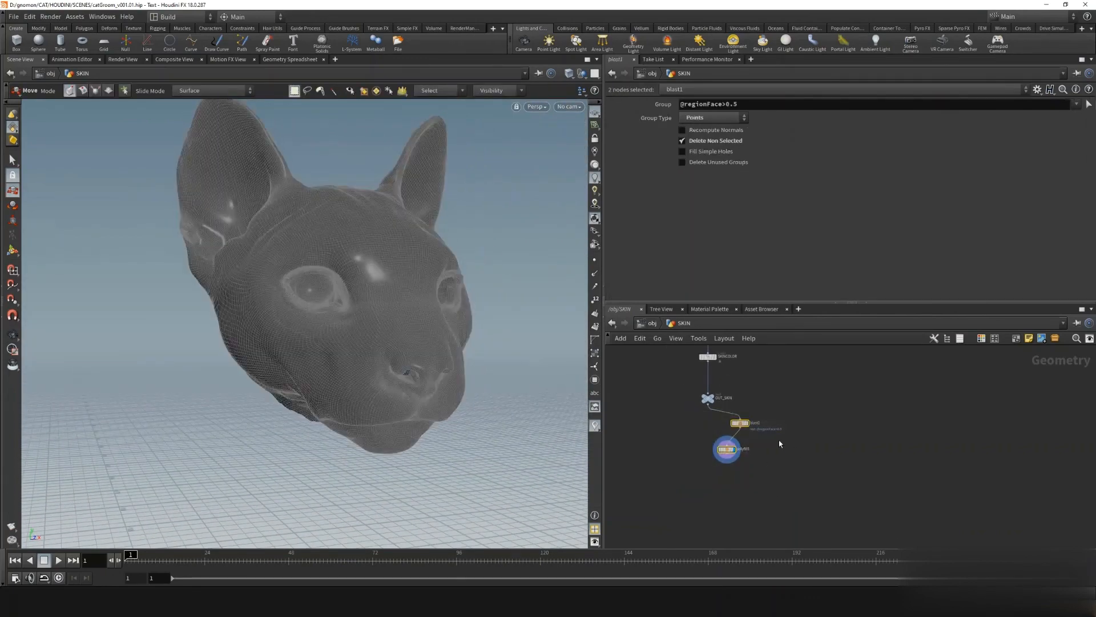
{"action": "left_click_drag", "start_coordinate": [741, 422], "coordinate": [781, 485]}
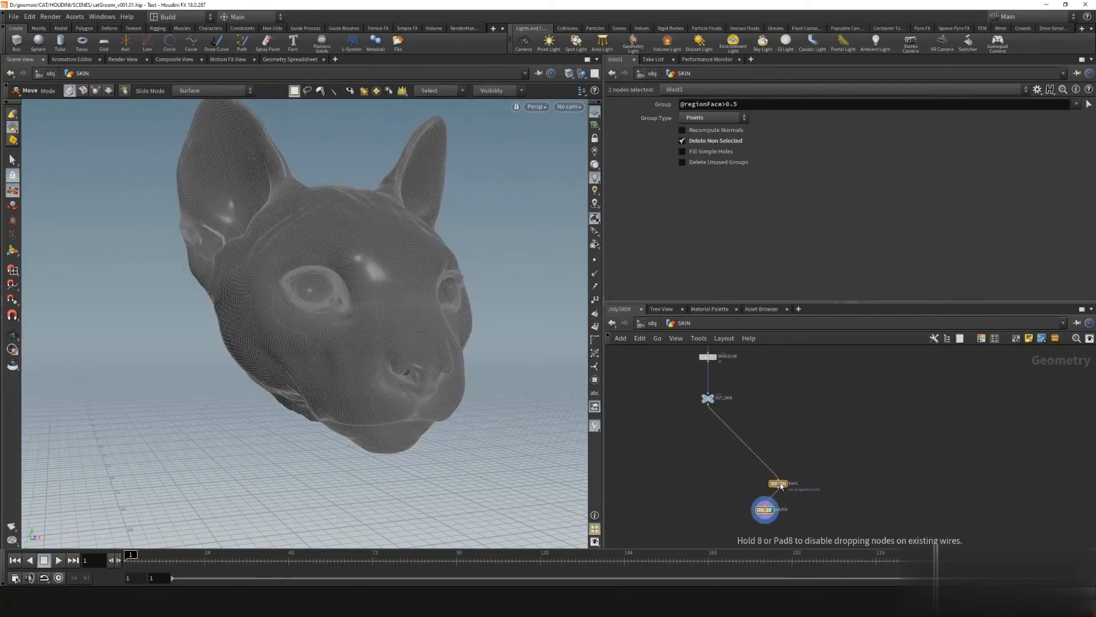
Insert a Null node between OUT_SKIN and the Blast node and rename it VDBGENERATION
{"action": "left_click", "coordinate": [707, 407]}
{"action": "key", "text": "Tab"}
{"action": "type", "text": "nu"}
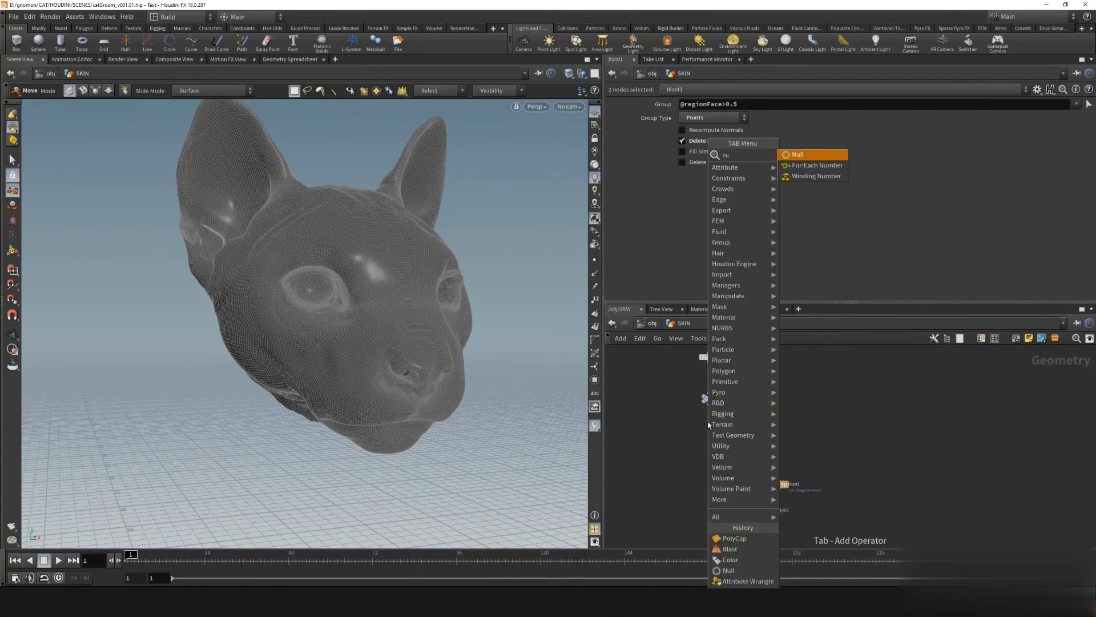
{"action": "key", "text": "Return"}
{"action": "left_click", "coordinate": [714, 423]}
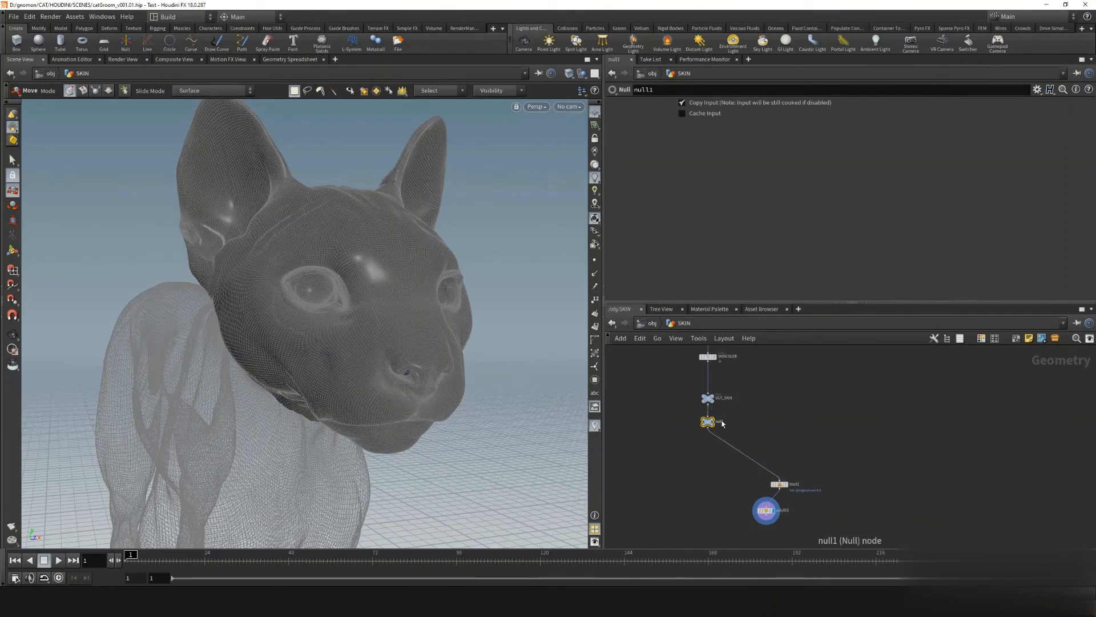
{"action": "double_click", "coordinate": [719, 421]}
{"action": "key", "text": "Return"}
Align the Blast node directly above the PolyFill node and select both nodes
{"action": "left_click_drag", "start_coordinate": [817, 405], "coordinate": [727, 529]}
{"action": "left_click", "coordinate": [727, 470]}
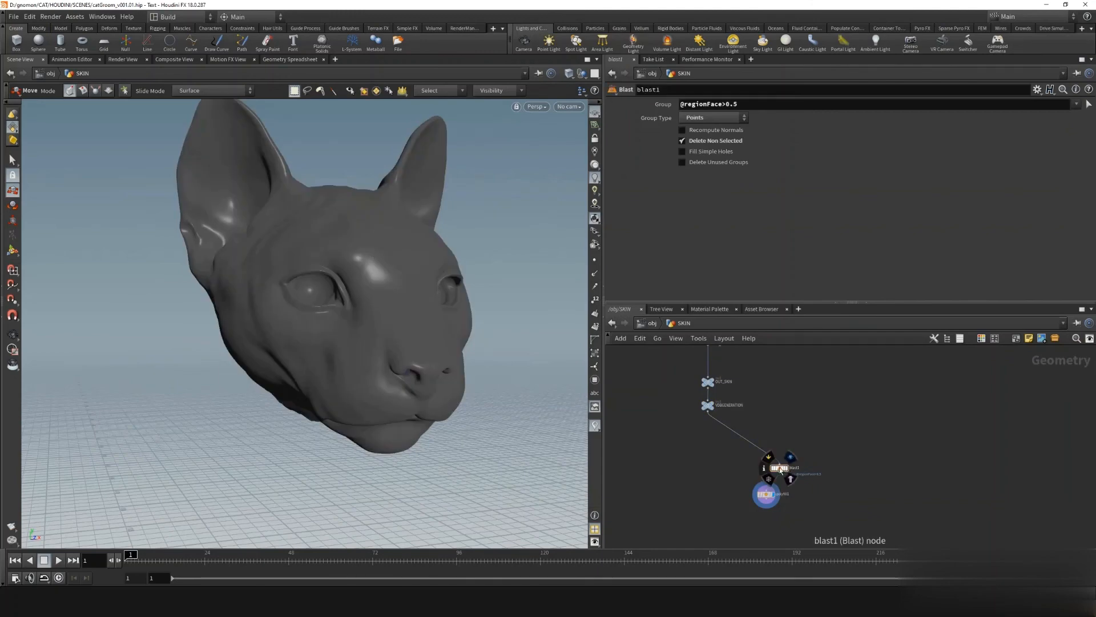
{"action": "left_click_drag", "start_coordinate": [780, 468], "coordinate": [697, 527]}
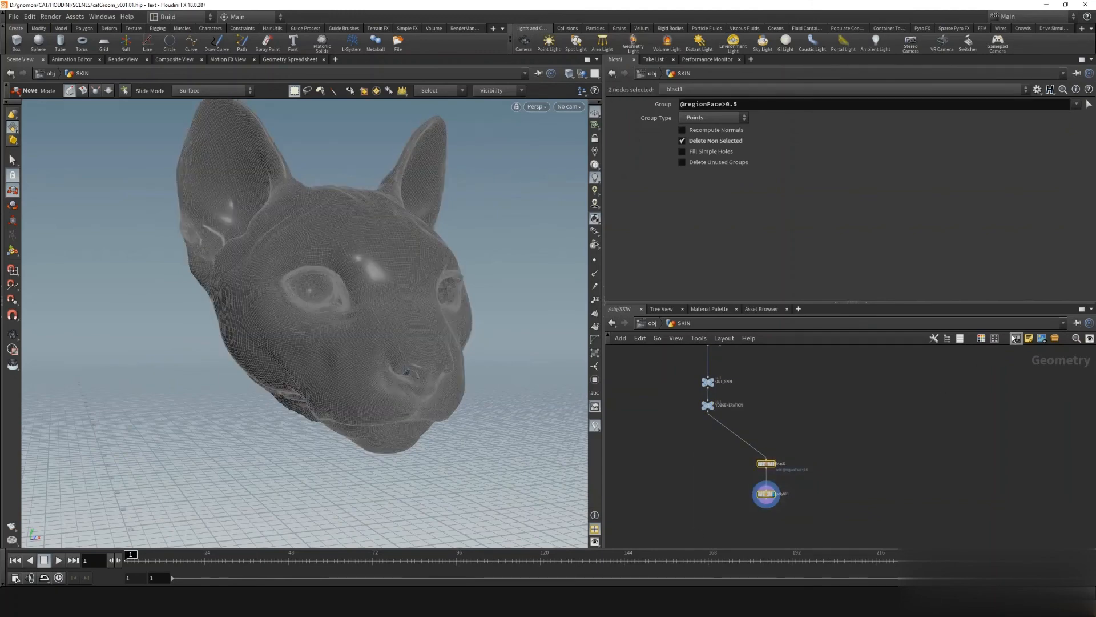
Enclose the Blast and PolyFill nodes in a network box labelled for the face and enlarge it for more nodes
{"action": "left_click", "coordinate": [1017, 338]}
{"action": "left_click", "coordinate": [780, 456]}
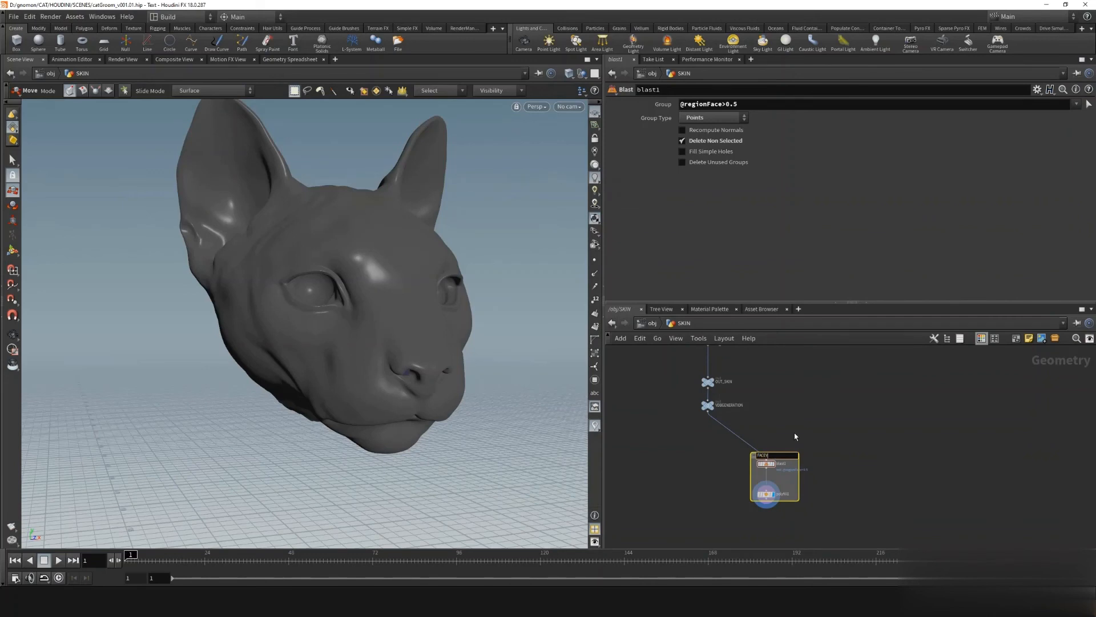
{"action": "middle_click_drag", "start_coordinate": [769, 492], "coordinate": [769, 424]}
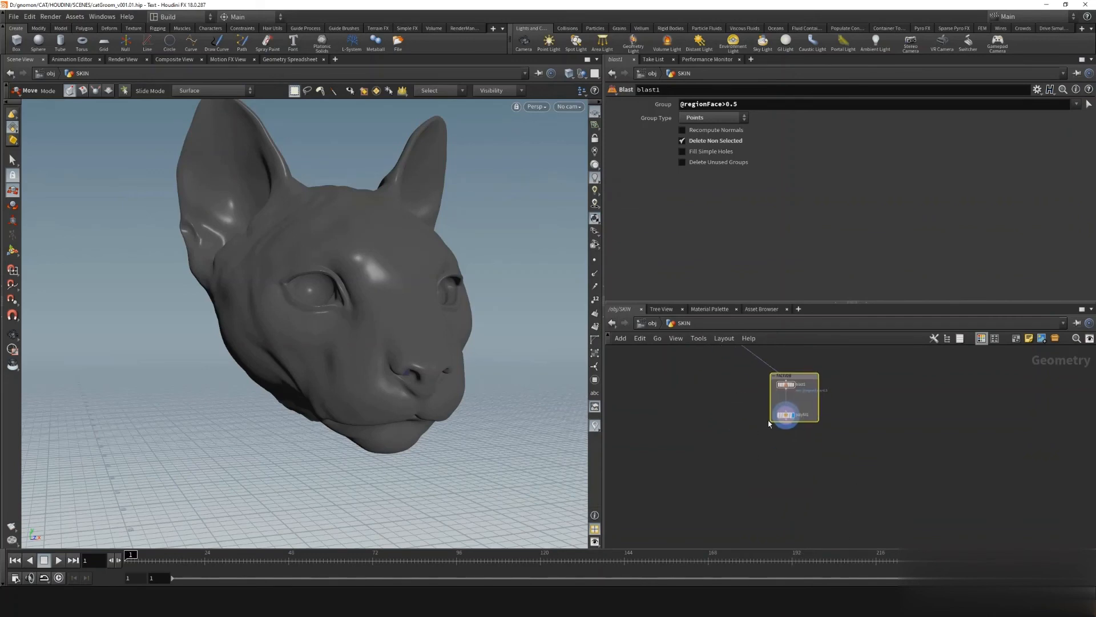
{"action": "left_click_drag", "start_coordinate": [768, 424], "coordinate": [708, 519]}
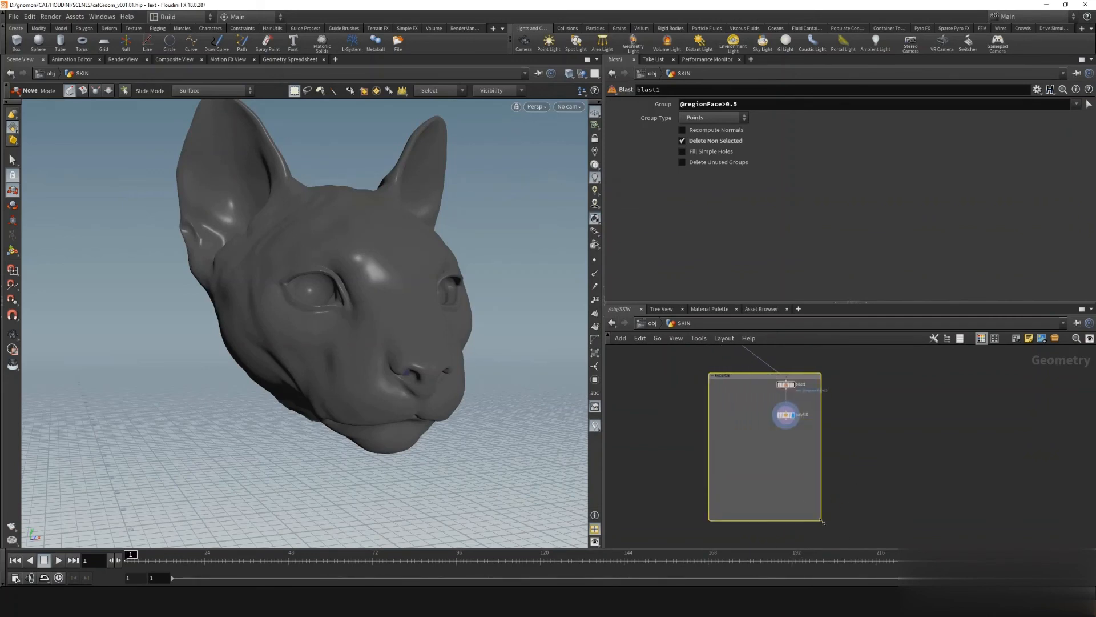
Add a VDB from Polygons node below the PolyFill node in the face network box and display its result
{"action": "scroll", "coordinate": [799, 446], "scroll_direction": "up", "scroll_amount": 5}
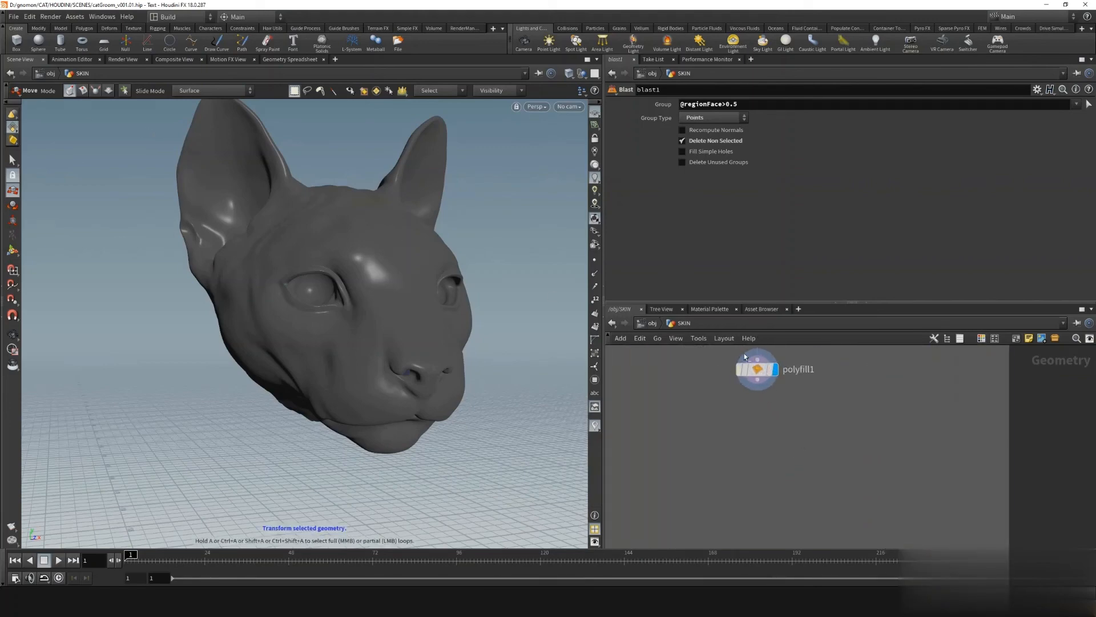
{"action": "left_click_drag", "start_coordinate": [757, 381], "coordinate": [744, 429]}
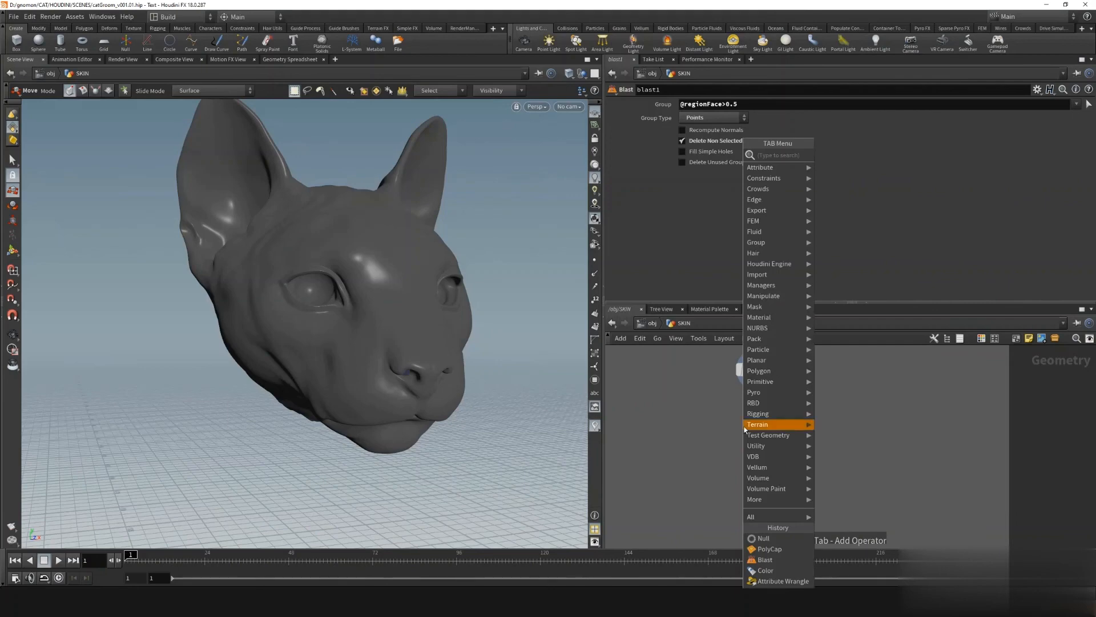
{"action": "type", "text": "vdb"}
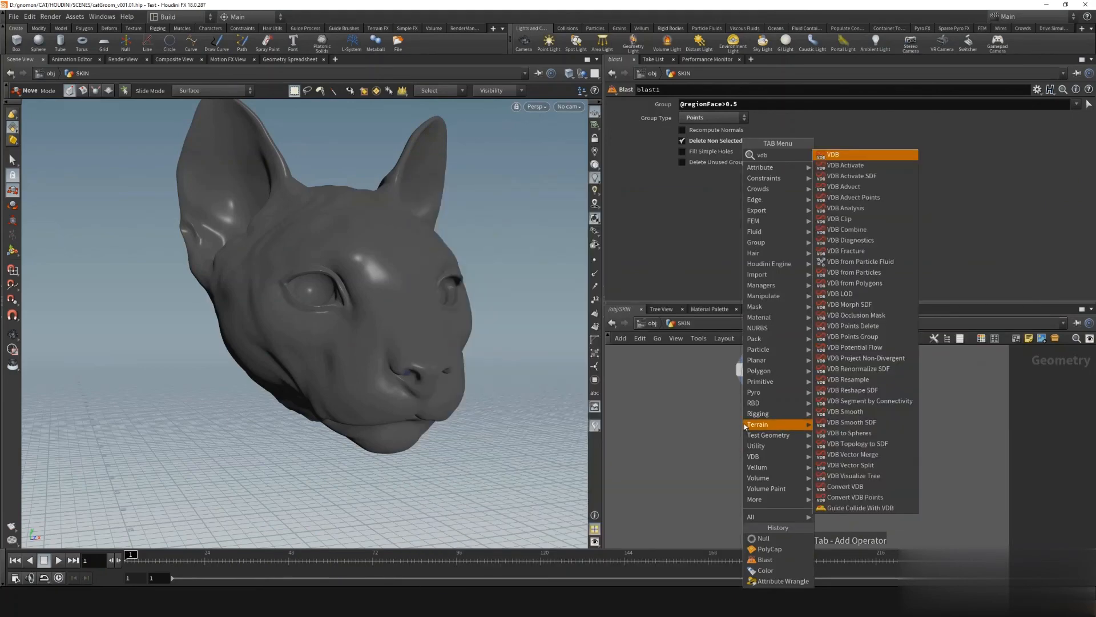
{"action": "key", "text": "Down"}
{"action": "key", "text": "Down"}
{"action": "key", "text": "Down"}
{"action": "key", "text": "Down"}
{"action": "key", "text": "Down"}
{"action": "key", "text": "Down"}
{"action": "key", "text": "Down"}
{"action": "key", "text": "Down"}
{"action": "key", "text": "Down"}
{"action": "key", "text": "Down"}
{"action": "key", "text": "Down"}
{"action": "key", "text": "Down"}
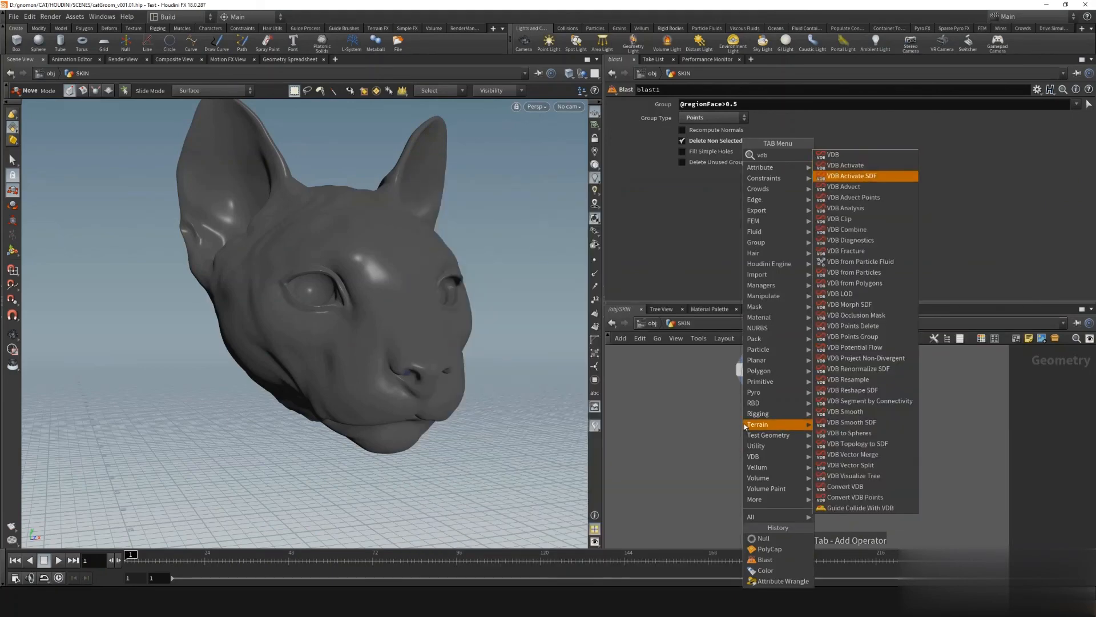
{"action": "key", "text": "Return"}
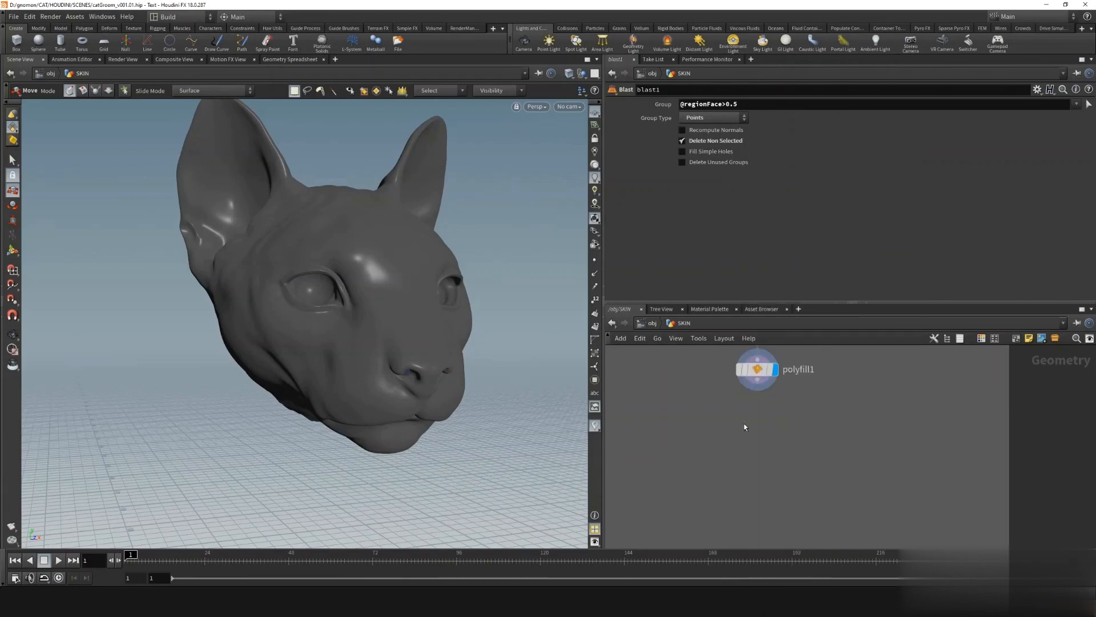
{"action": "left_click", "coordinate": [744, 425]}
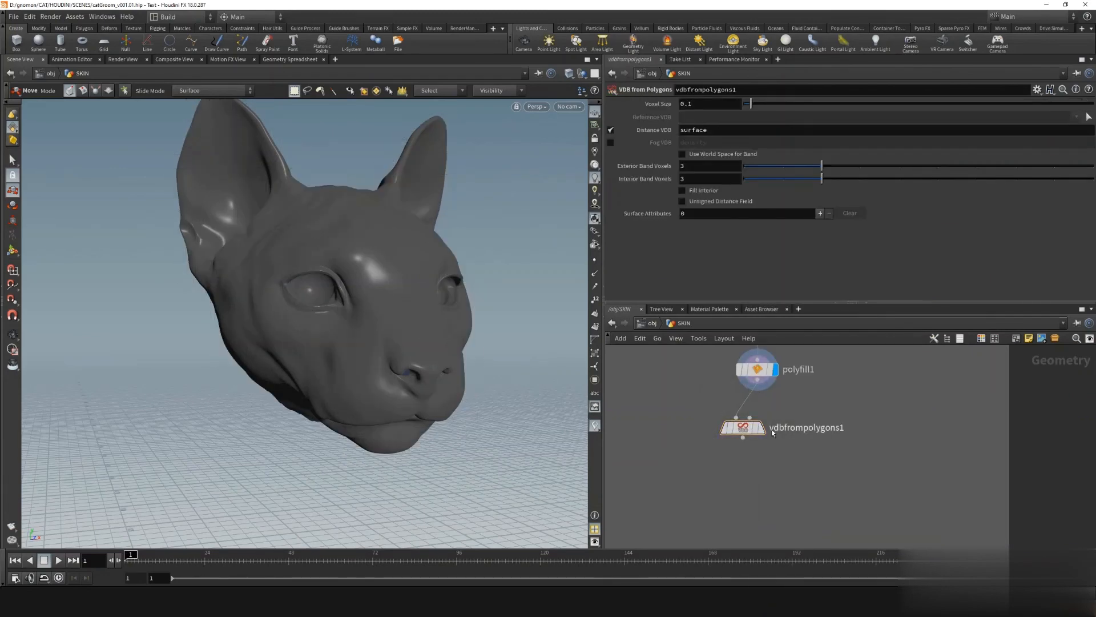
{"action": "left_click", "coordinate": [760, 427]}
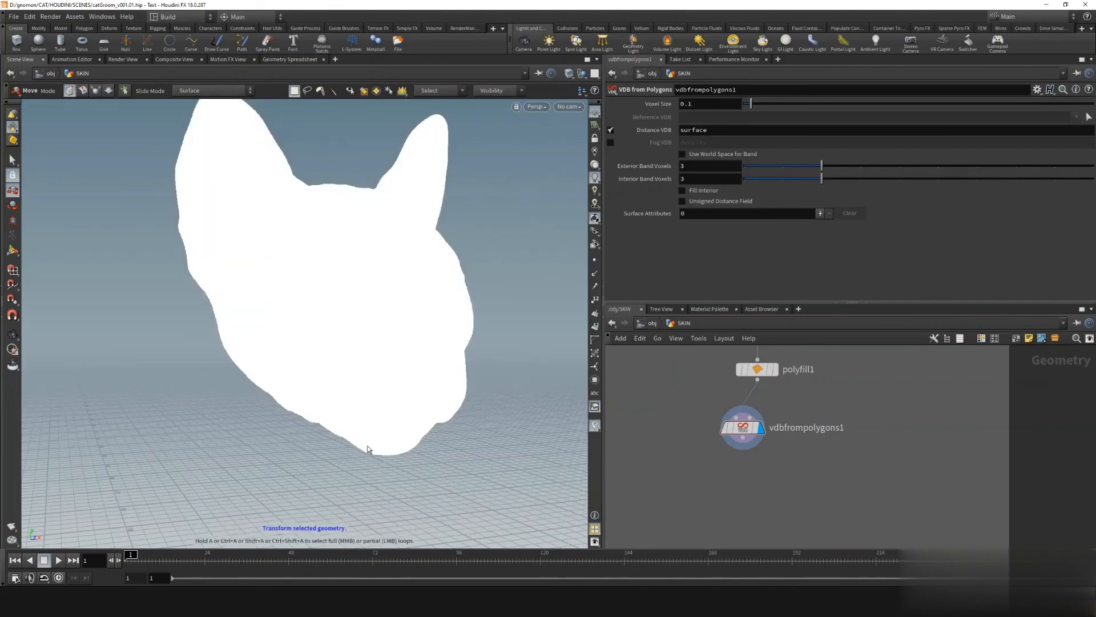
Examine the VDB head surface from several angles, both at object level and inside the SKIN network
{"action": "left_click_drag", "start_coordinate": [229, 453], "coordinate": [343, 420], "text": "alt"}
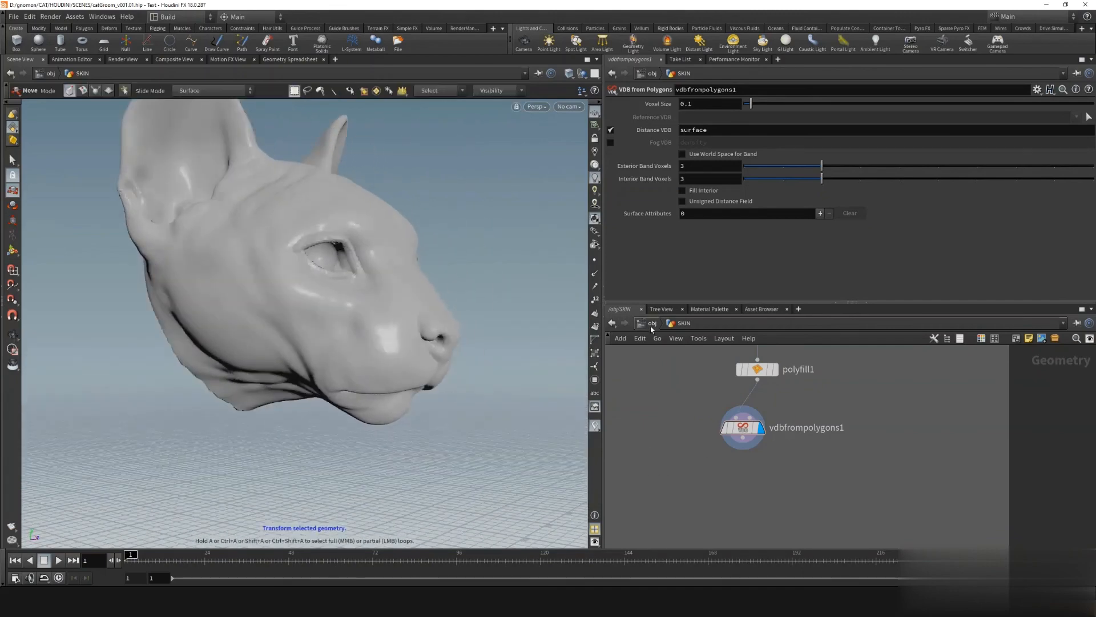
{"action": "left_click", "coordinate": [651, 323]}
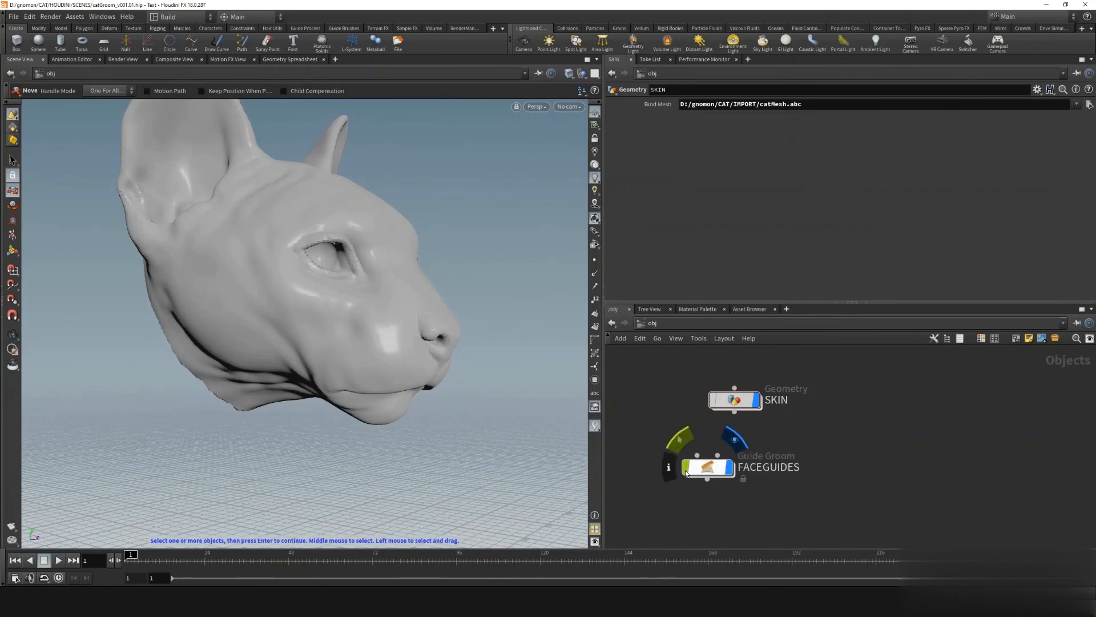
{"action": "double_click", "coordinate": [735, 400]}
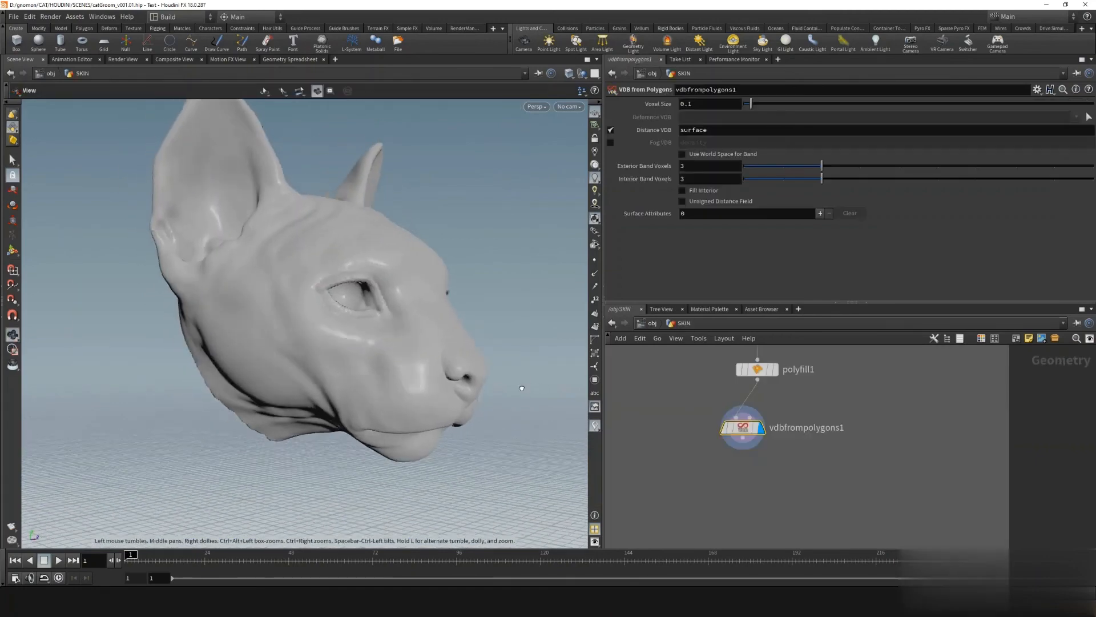
{"action": "left_click_drag", "start_coordinate": [436, 331], "coordinate": [340, 368], "text": "alt"}
{"action": "middle_click_drag", "start_coordinate": [341, 368], "coordinate": [229, 383], "text": "alt"}
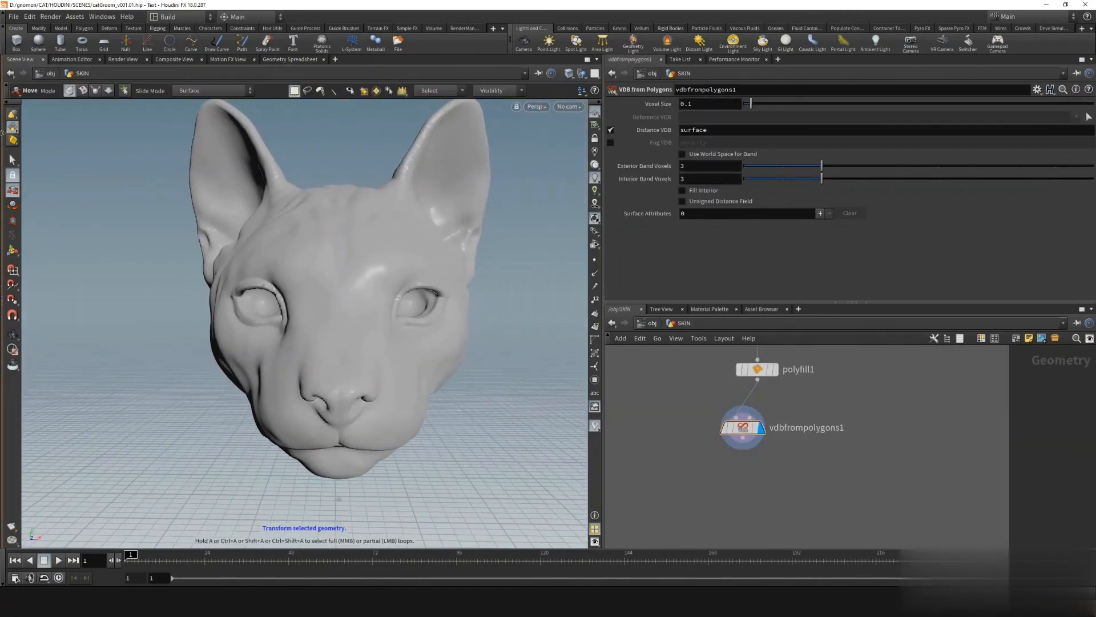
{"action": "left_click_drag", "start_coordinate": [274, 465], "coordinate": [214, 442], "text": "alt"}
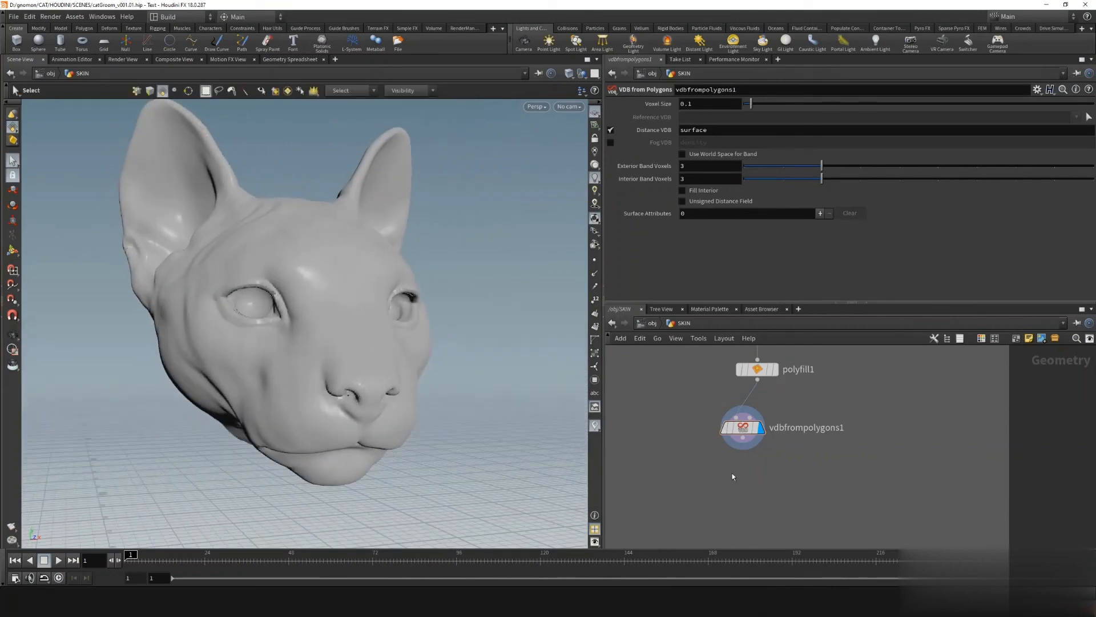
Enable Fill Interior on the VDB from Polygons node and set its voxel size to 0.075
{"action": "scroll", "coordinate": [731, 472], "scroll_direction": "up", "scroll_amount": 2}
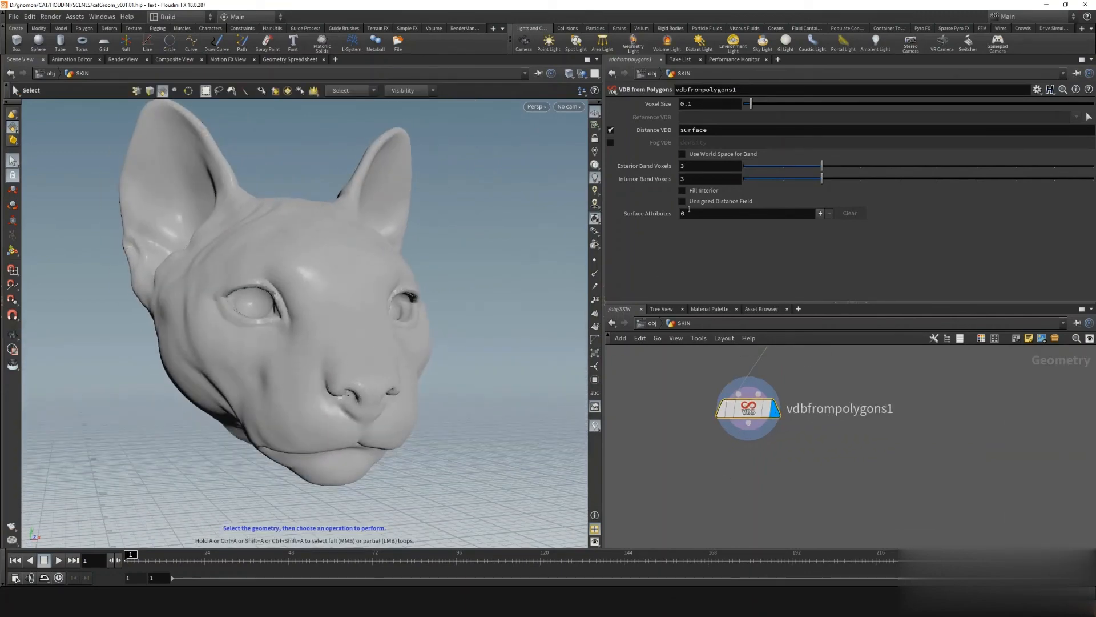
{"action": "left_click", "coordinate": [682, 190]}
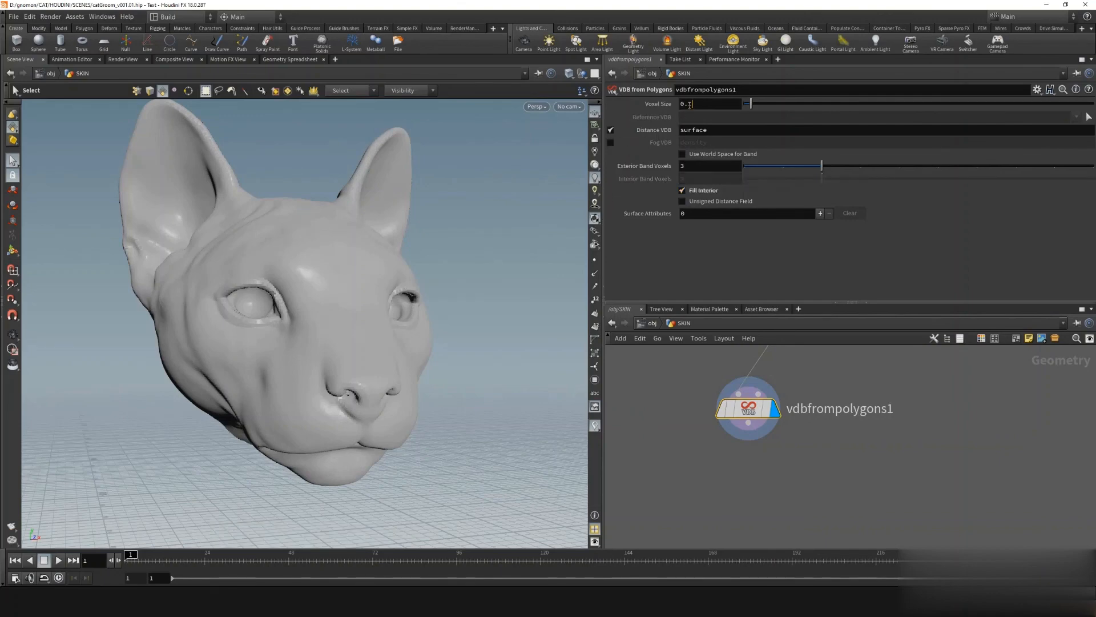
{"action": "double_click", "coordinate": [692, 104]}
{"action": "type", "text": "0.05"}
{"action": "key", "text": "BackSpace"}
{"action": "type", "text": "75"}
{"action": "key", "text": "Return"}
{"action": "middle_click_drag", "start_coordinate": [628, 457], "coordinate": [649, 459]}
{"action": "key", "text": "Escape"}
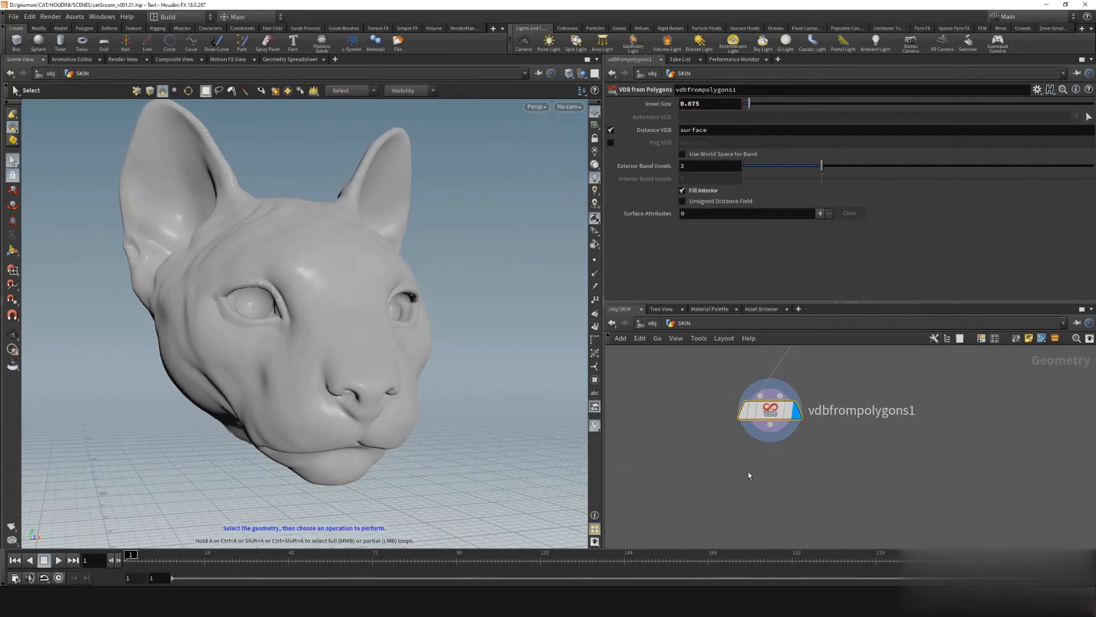
Add a Null node connected to the output of the VDB from Polygons node
{"action": "mouse_move", "coordinate": [198, 472]}
{"action": "left_mouse_down", "text": "alt"}
{"action": "mouse_move", "coordinate": [256, 458]}
{"action": "mouse_move", "coordinate": [215, 474]}
{"action": "left_mouse_up", "text": "alt"}
{"action": "scroll", "coordinate": [778, 499], "scroll_direction": "down", "scroll_amount": 5}
{"action": "middle_click_drag", "start_coordinate": [781, 499], "coordinate": [764, 470]}
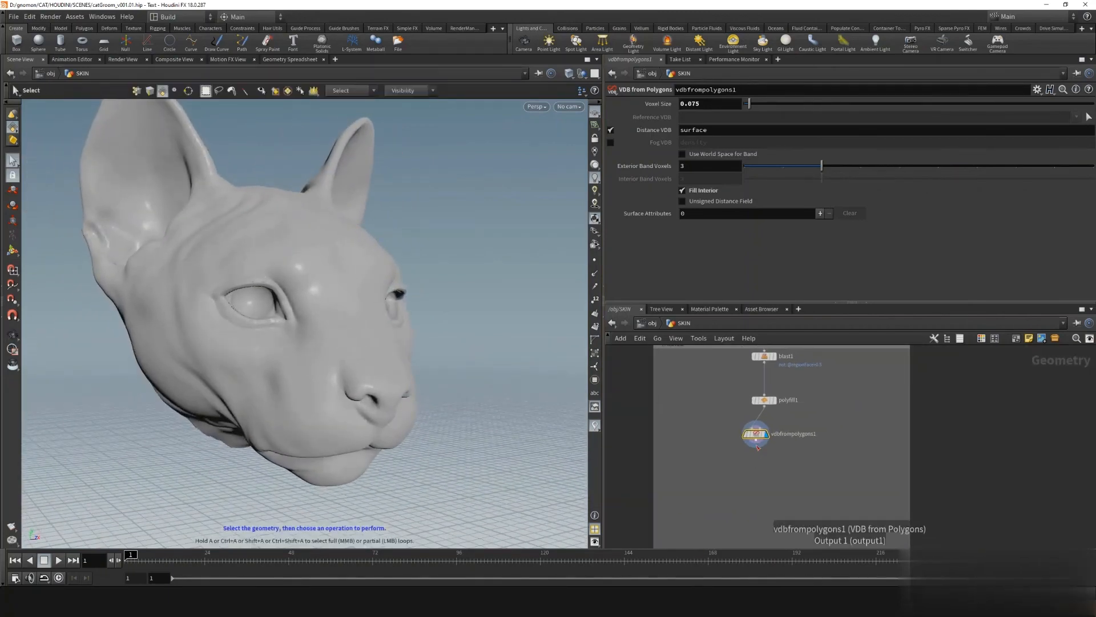
{"action": "left_click", "coordinate": [755, 446]}
{"action": "key", "text": "Tab"}
{"action": "type", "text": "null"}
{"action": "key", "text": "Return"}
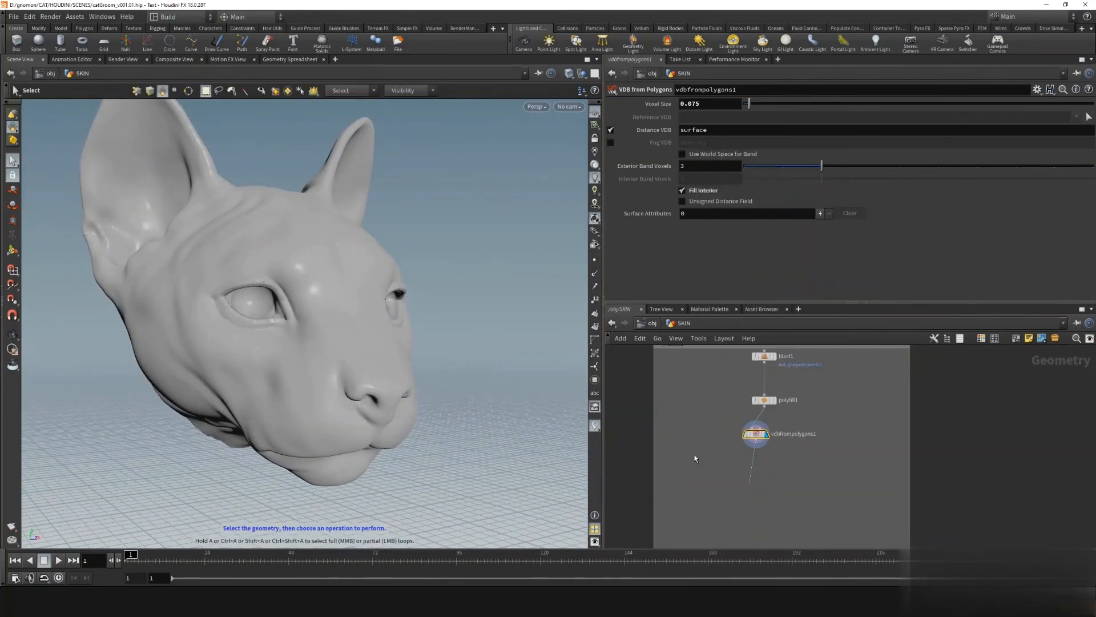
{"action": "left_click", "coordinate": [749, 484]}
Rename the new Null node OUT_VDBFACE
{"action": "double_click", "coordinate": [768, 485]}
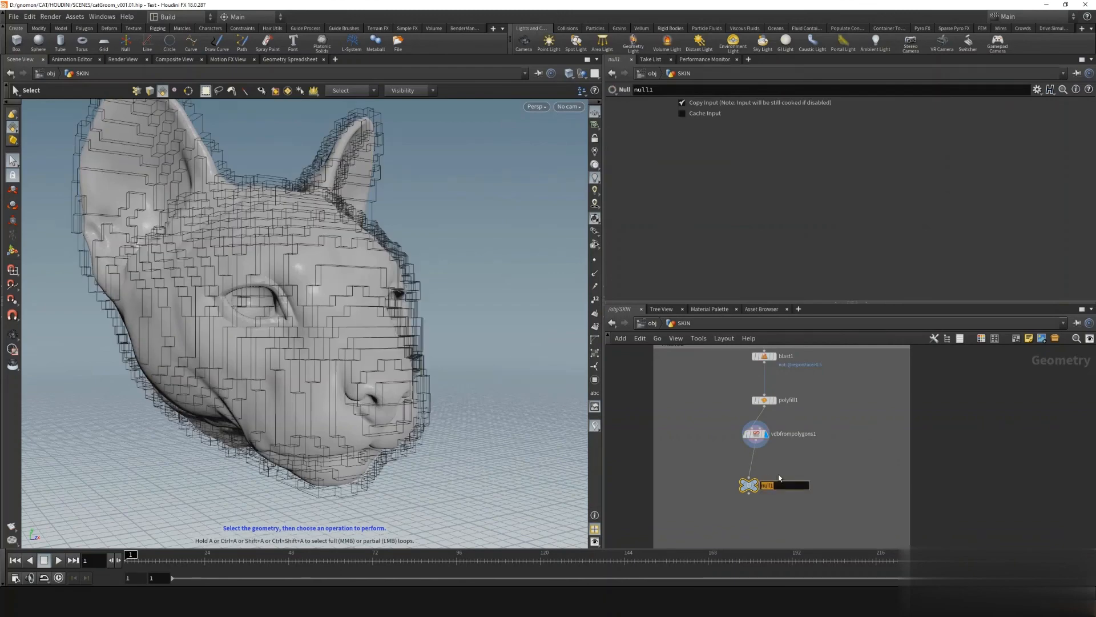
{"action": "type", "text": "OUT_FACEVDB"}
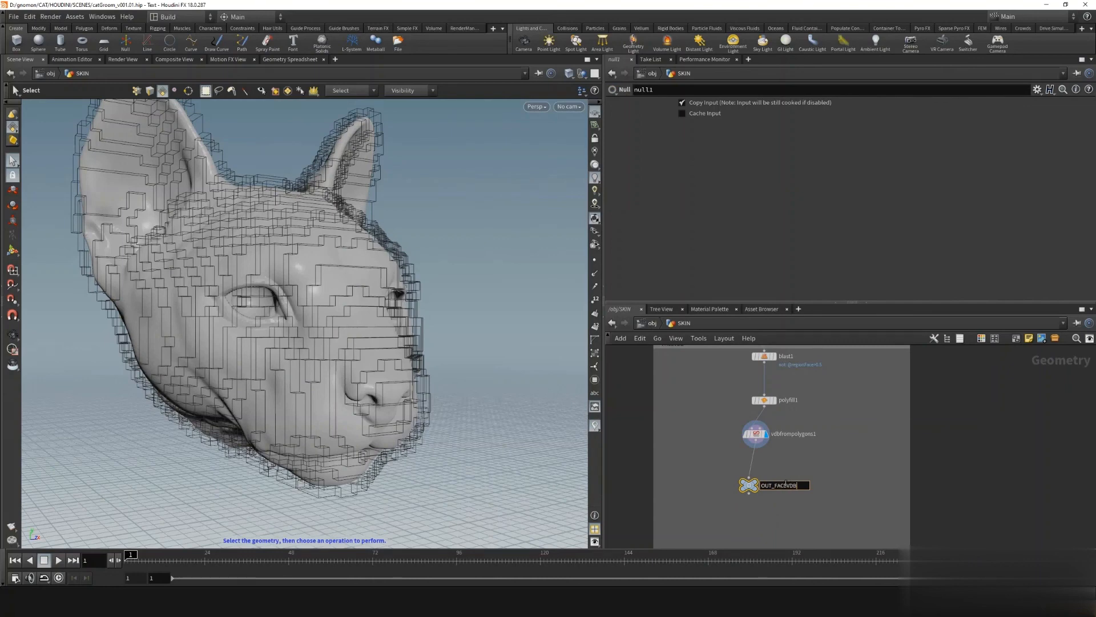
{"action": "left_click", "coordinate": [787, 485]}
{"action": "key", "text": "BackSpace"}
{"action": "key", "text": "BackSpace"}
{"action": "key", "text": "BackSpace"}
{"action": "key", "text": "BackSpace"}
{"action": "type", "text": "FACE"}
{"action": "key", "text": "Return"}
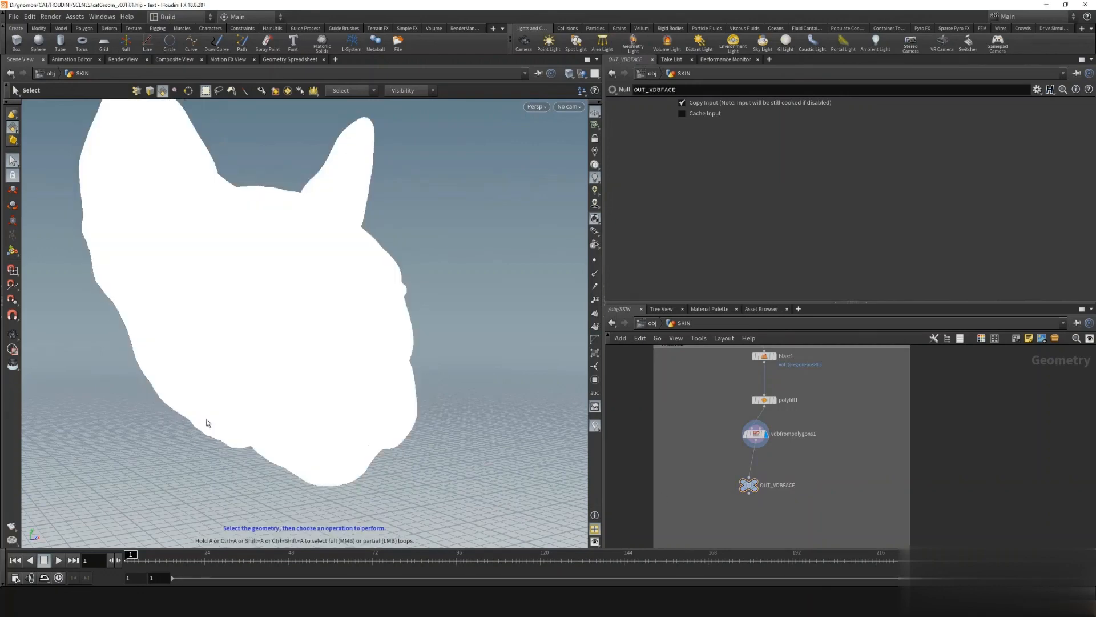
Set the FACEGUIDES rest skin VDB source to SOP Geometry and point it to /obj/SKIN/OUT_VDBFACE
{"action": "left_click_drag", "start_coordinate": [426, 457], "coordinate": [376, 439], "text": "alt"}
{"action": "middle_click_drag", "start_coordinate": [372, 438], "coordinate": [369, 521], "text": "alt"}
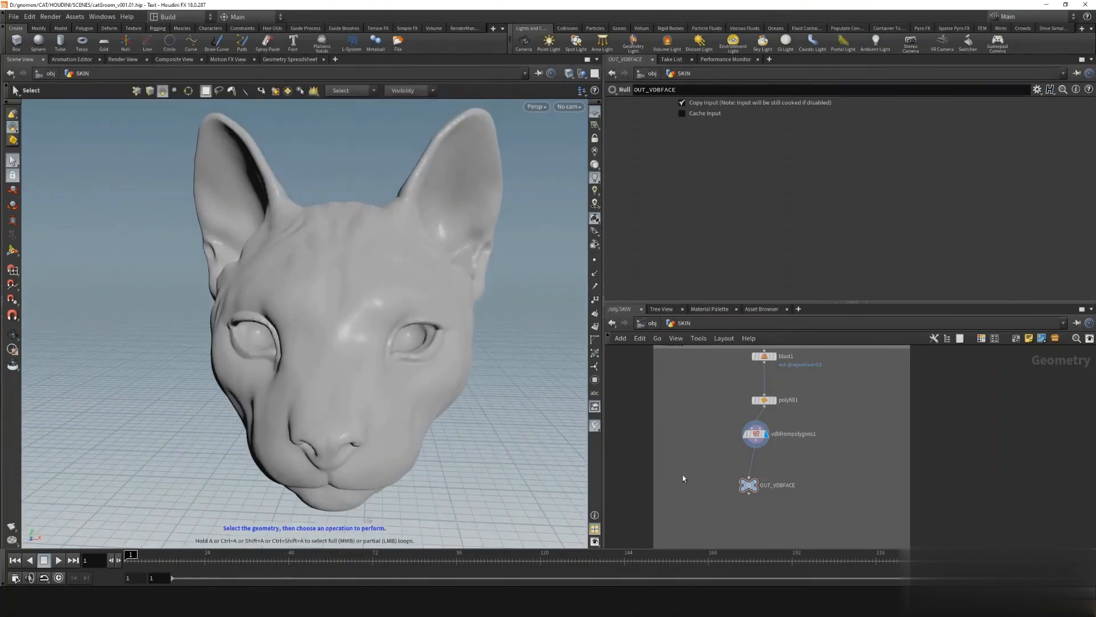
{"action": "middle_click_drag", "start_coordinate": [682, 477], "coordinate": [677, 488]}
{"action": "left_click", "coordinate": [647, 326]}
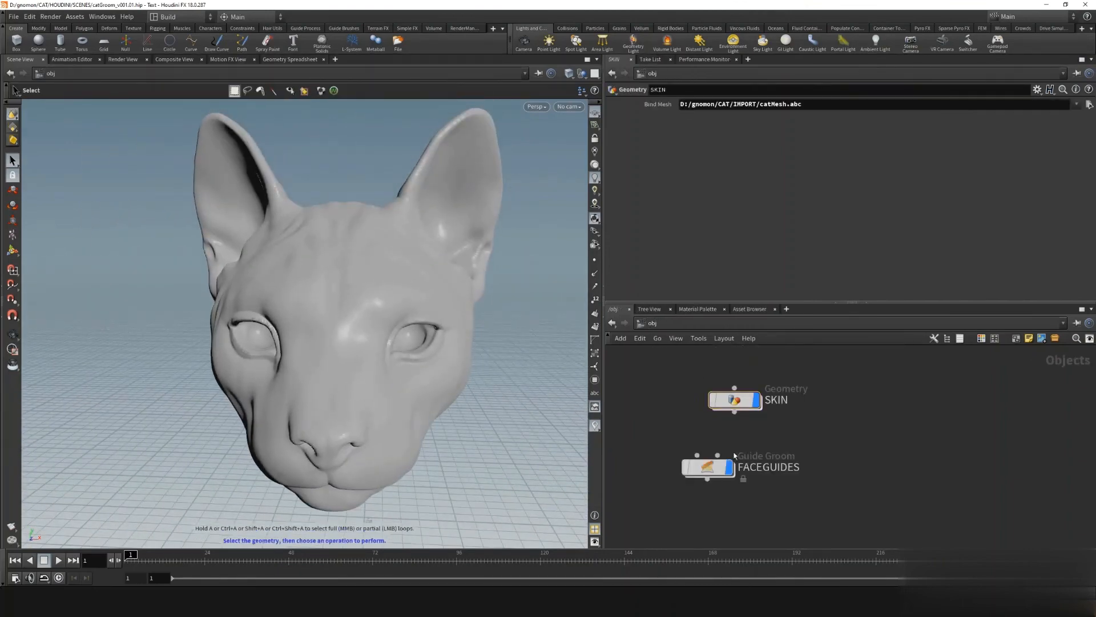
{"action": "left_click", "coordinate": [706, 467]}
{"action": "left_click", "coordinate": [729, 196]}
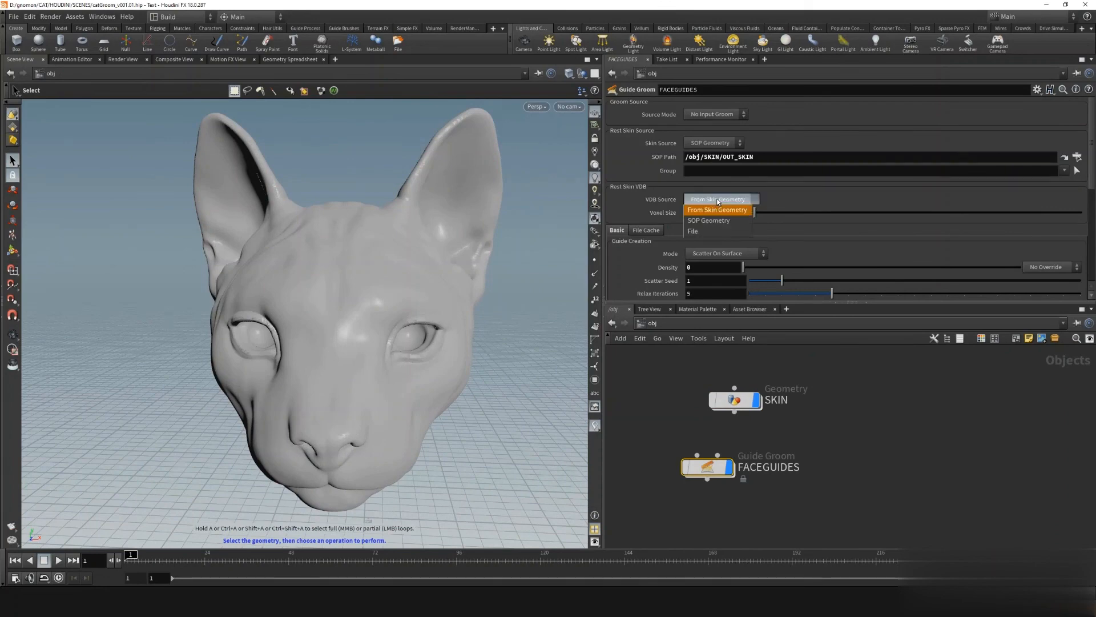
{"action": "left_click", "coordinate": [718, 208]}
{"action": "left_click", "coordinate": [1077, 213]}
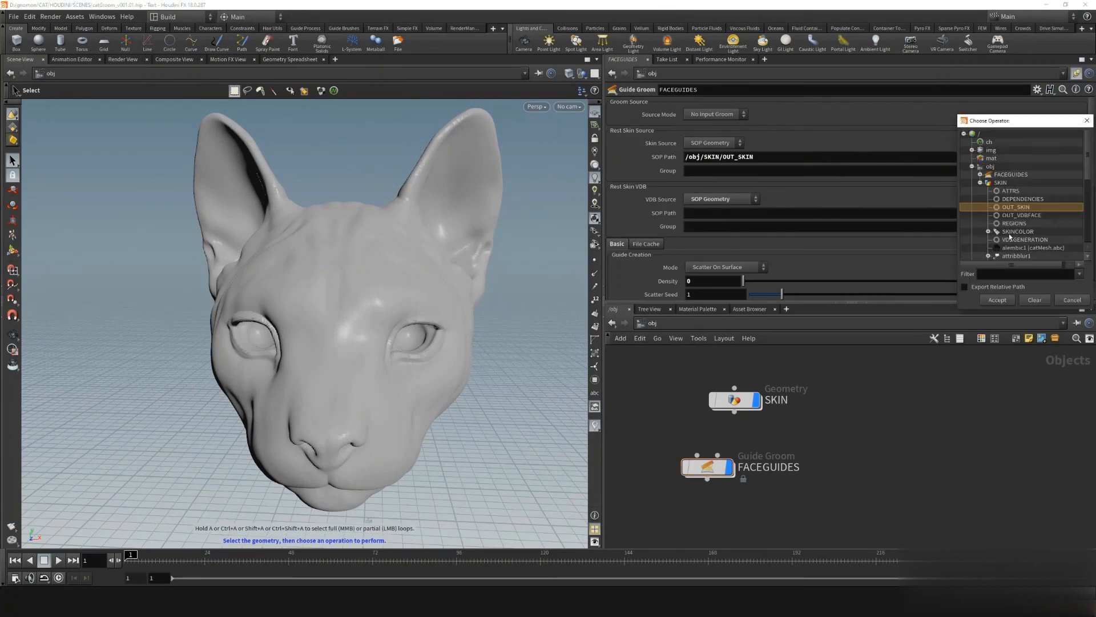
{"action": "left_click", "coordinate": [1021, 214]}
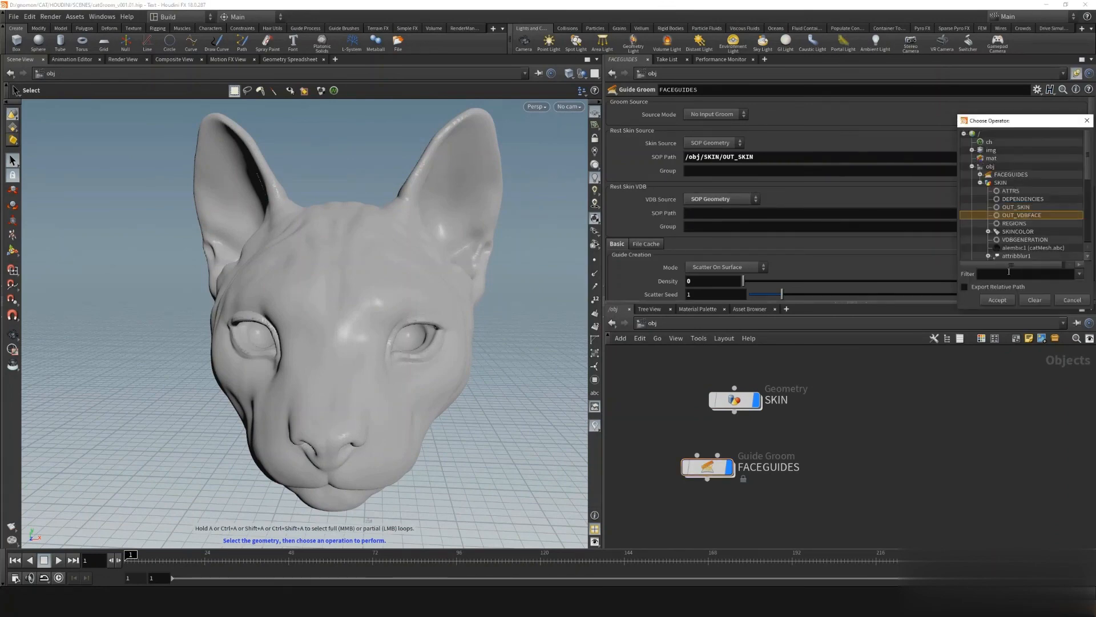
{"action": "left_click", "coordinate": [997, 300]}
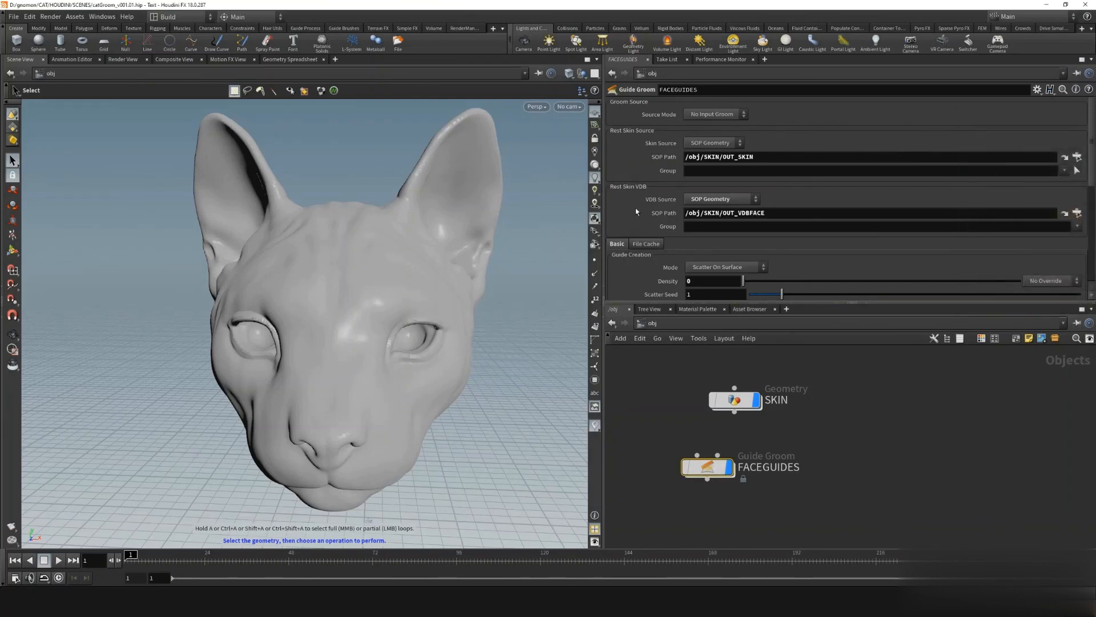
Review the remaining FACEGUIDES guide, display and skin attribute parameters and view the head from the side
{"action": "scroll", "coordinate": [635, 208], "scroll_direction": "down", "scroll_amount": 4}
{"action": "scroll", "coordinate": [638, 239], "scroll_direction": "down", "scroll_amount": 6}
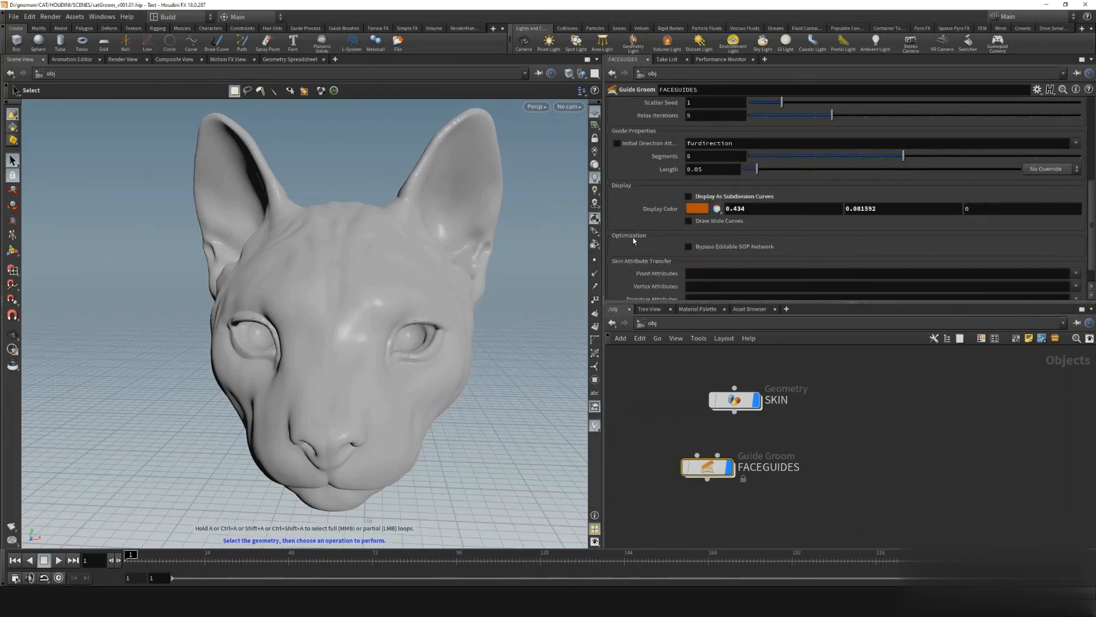
{"action": "mouse_move", "coordinate": [711, 469]}
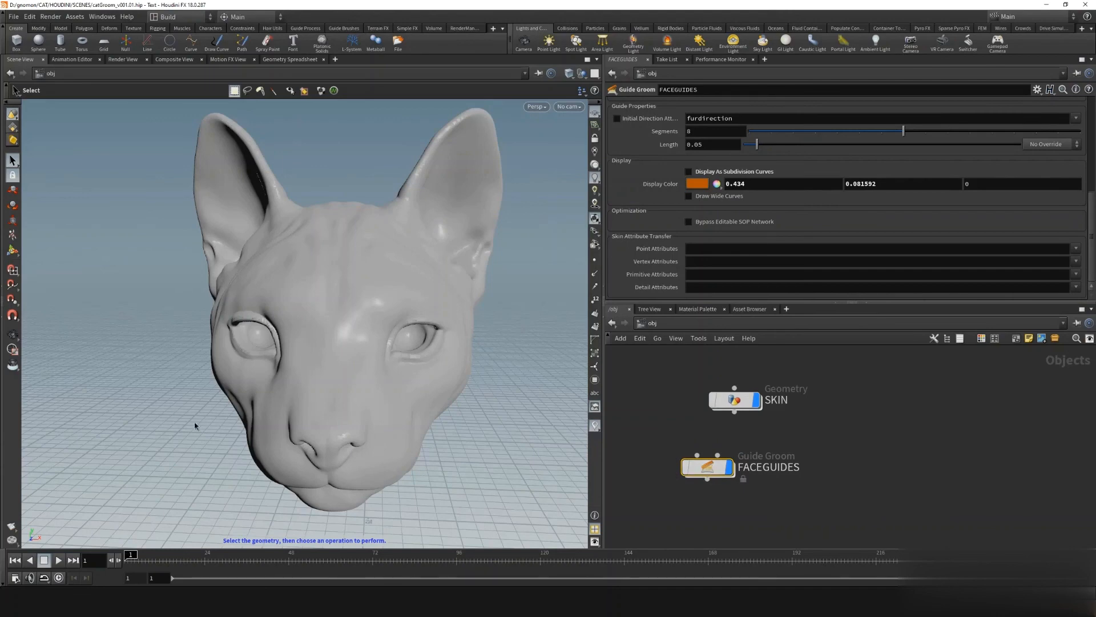
{"action": "key", "text": "Escape"}
{"action": "left_click_drag", "start_coordinate": [209, 446], "coordinate": [373, 377]}
{"action": "scroll", "coordinate": [311, 407], "scroll_direction": "down", "scroll_amount": 3}
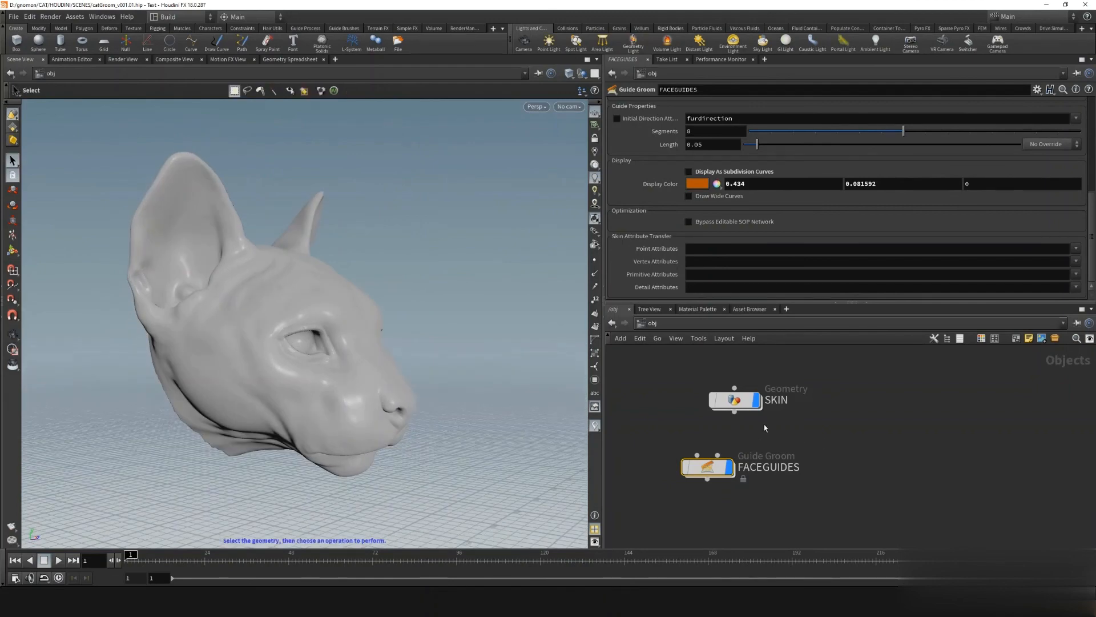
Add an Output node beside VDBGENERATION in the SKIN network and connect OUT_SKIN to it
{"action": "double_click", "coordinate": [743, 404]}
{"action": "middle_click_drag", "start_coordinate": [808, 458], "coordinate": [803, 538]}
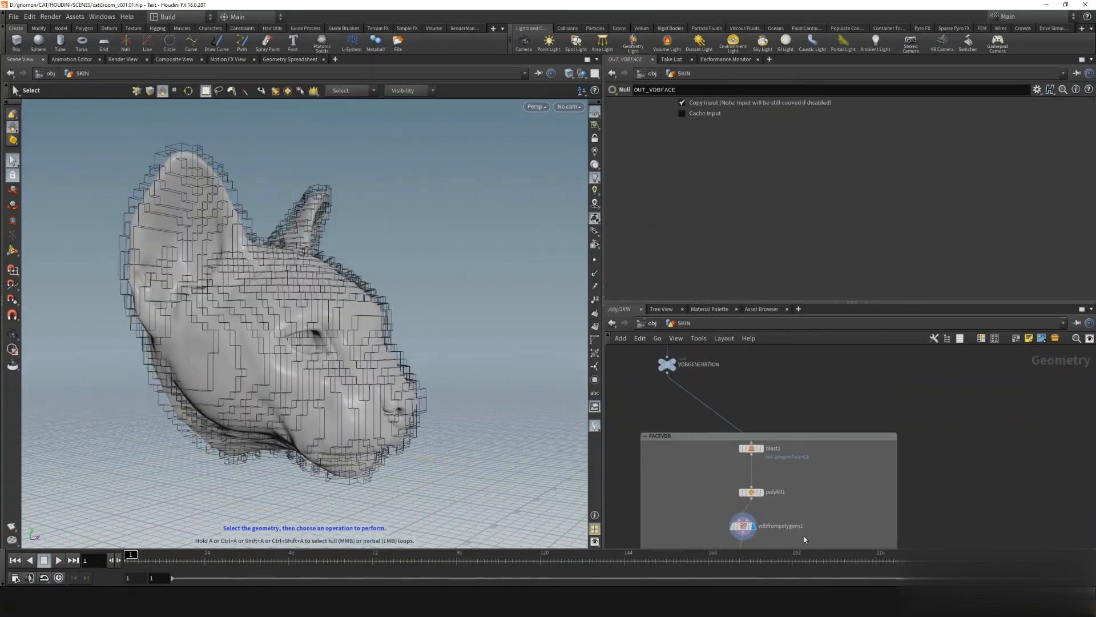
{"action": "scroll", "coordinate": [802, 503], "scroll_direction": "down", "scroll_amount": 4}
{"action": "scroll", "coordinate": [703, 457], "scroll_direction": "up", "scroll_amount": 3}
{"action": "key", "text": "Tab"}
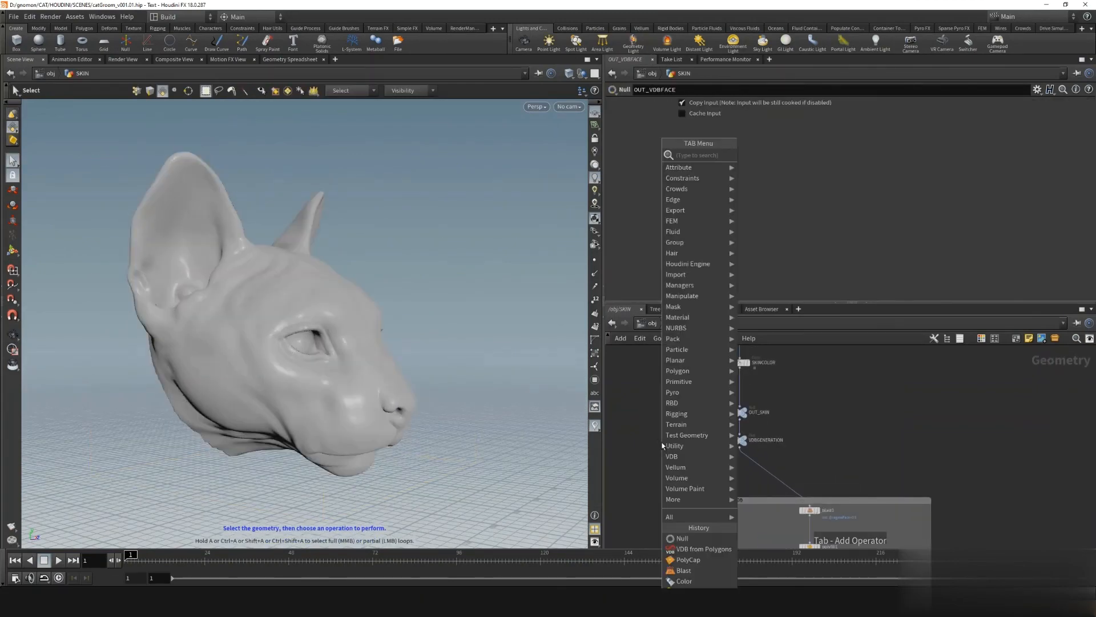
{"action": "type", "text": "output"}
{"action": "key", "text": "Return"}
{"action": "left_click", "coordinate": [661, 440]}
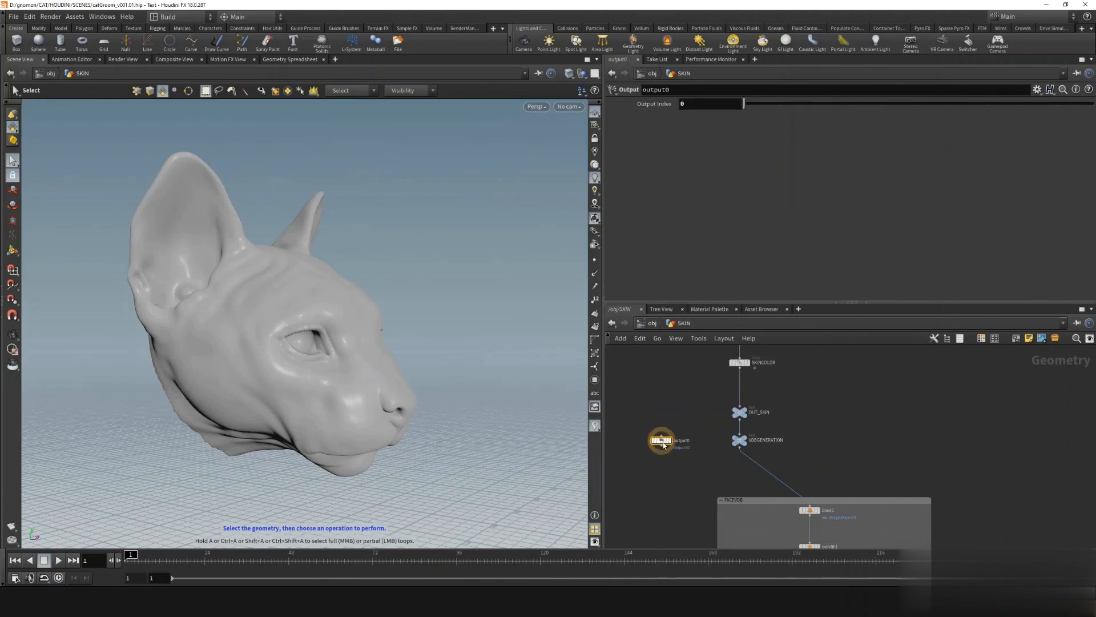
{"action": "left_click_drag", "start_coordinate": [737, 423], "coordinate": [672, 444]}
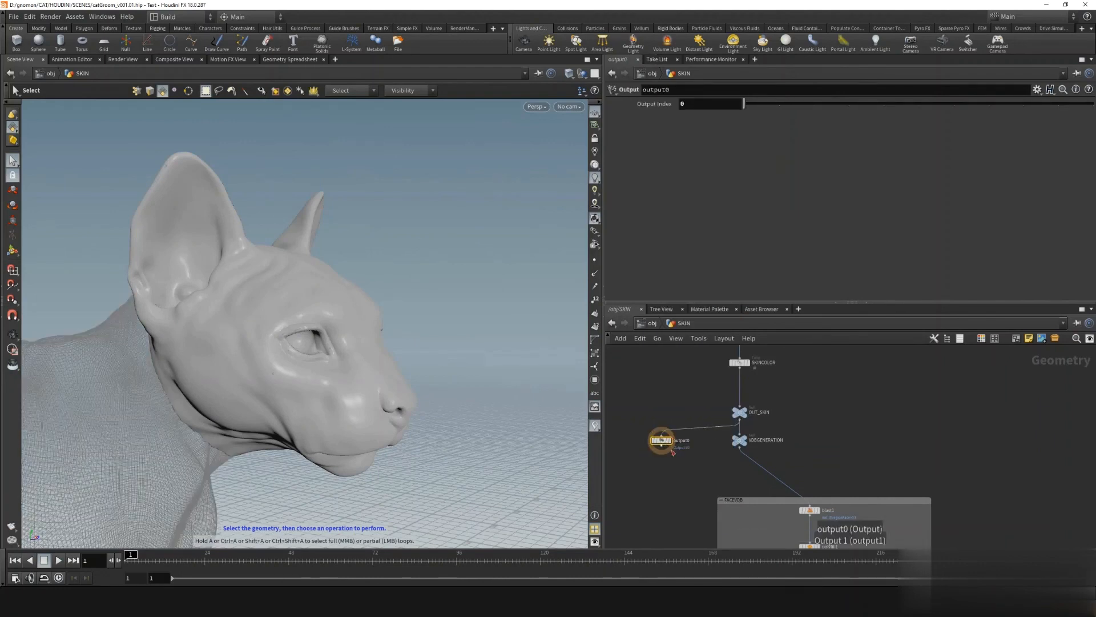
Display the Blast node inside SKIN and compare the network's view with the skin shown at object level
{"action": "left_click", "coordinate": [652, 324]}
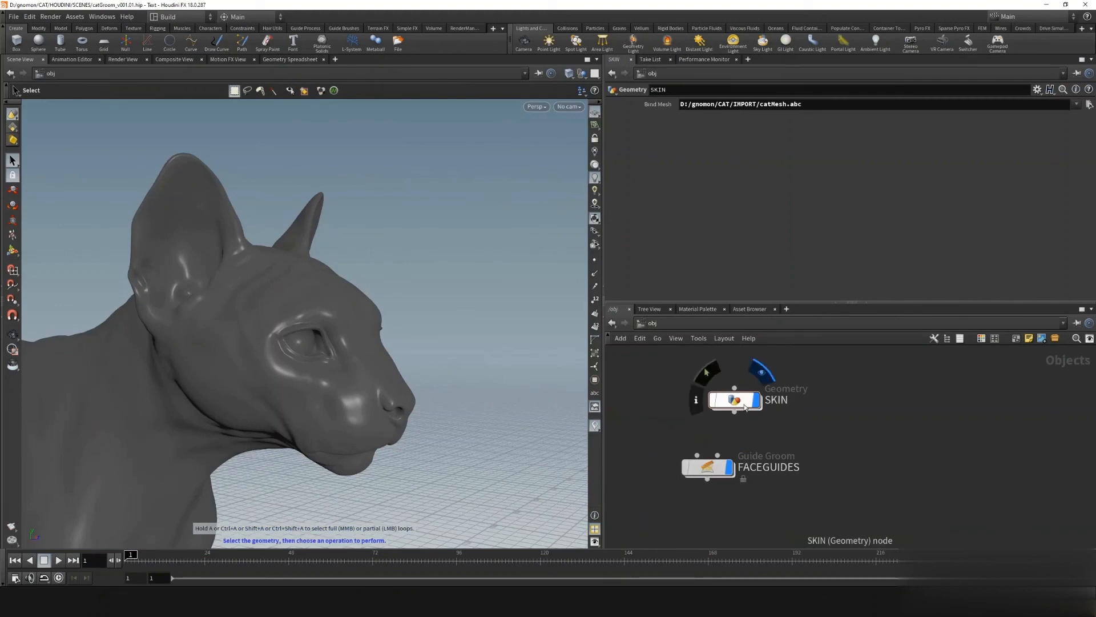
{"action": "double_click", "coordinate": [735, 400]}
{"action": "middle_click_drag", "start_coordinate": [633, 419], "coordinate": [677, 445]}
{"action": "left_click", "coordinate": [671, 420]}
{"action": "left_click", "coordinate": [818, 490]}
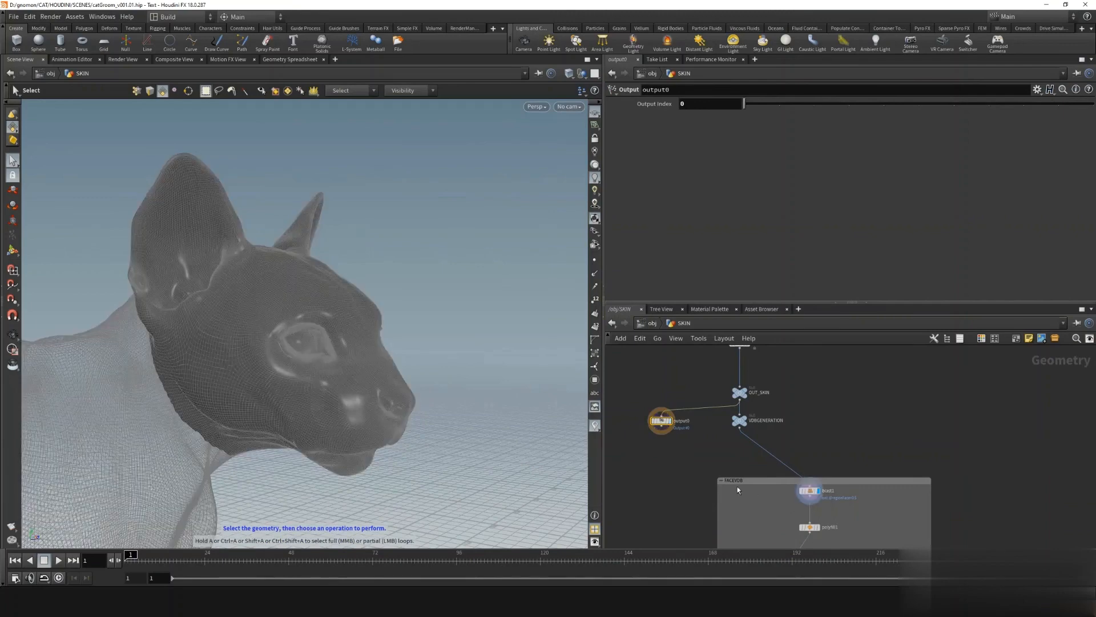
{"action": "left_click", "coordinate": [652, 323]}
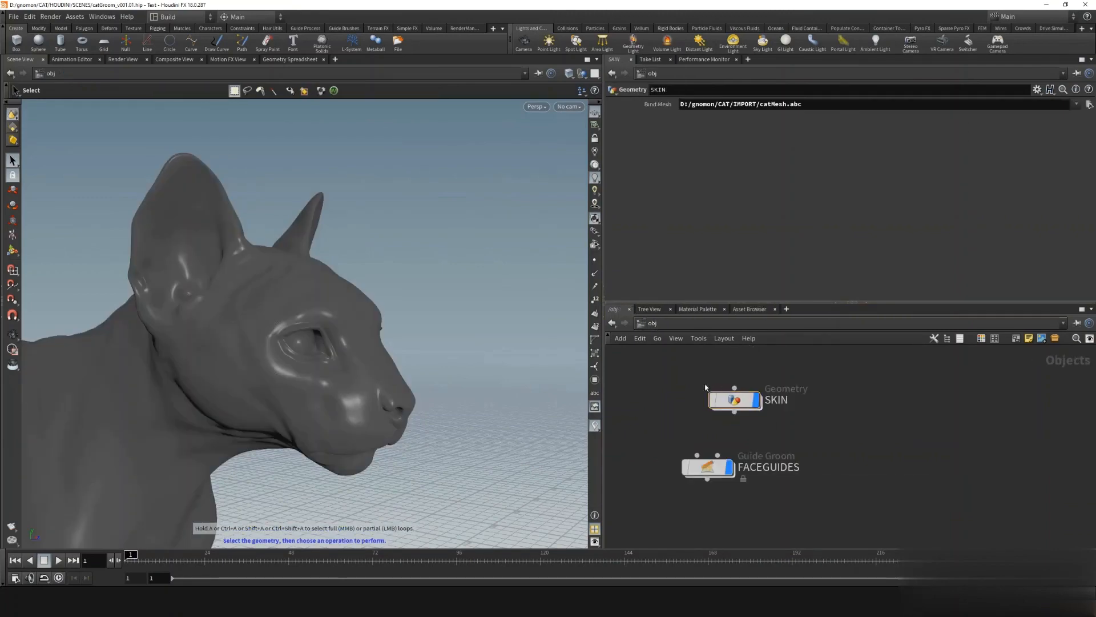
{"action": "double_click", "coordinate": [734, 399]}
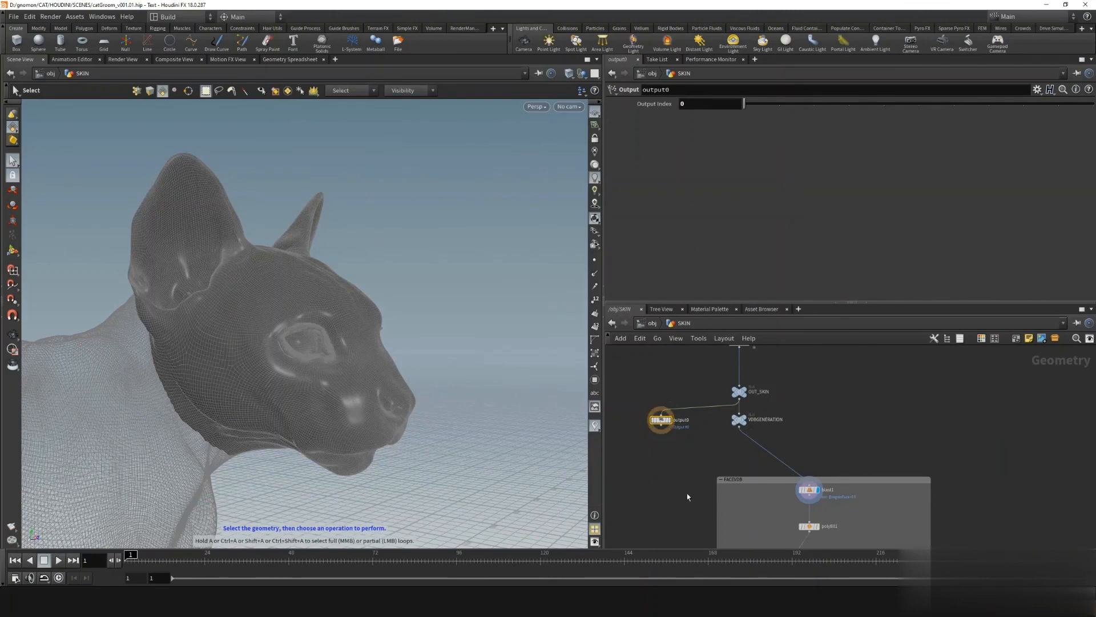
{"action": "left_click", "coordinate": [652, 324]}
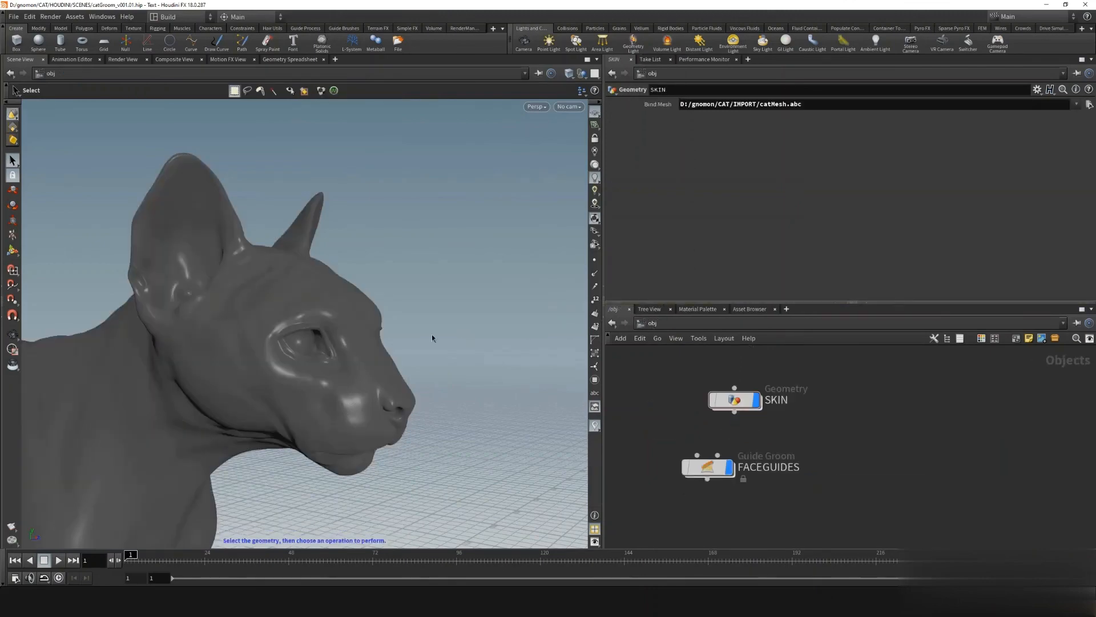
{"action": "left_click_drag", "start_coordinate": [392, 335], "coordinate": [364, 330], "text": "alt"}
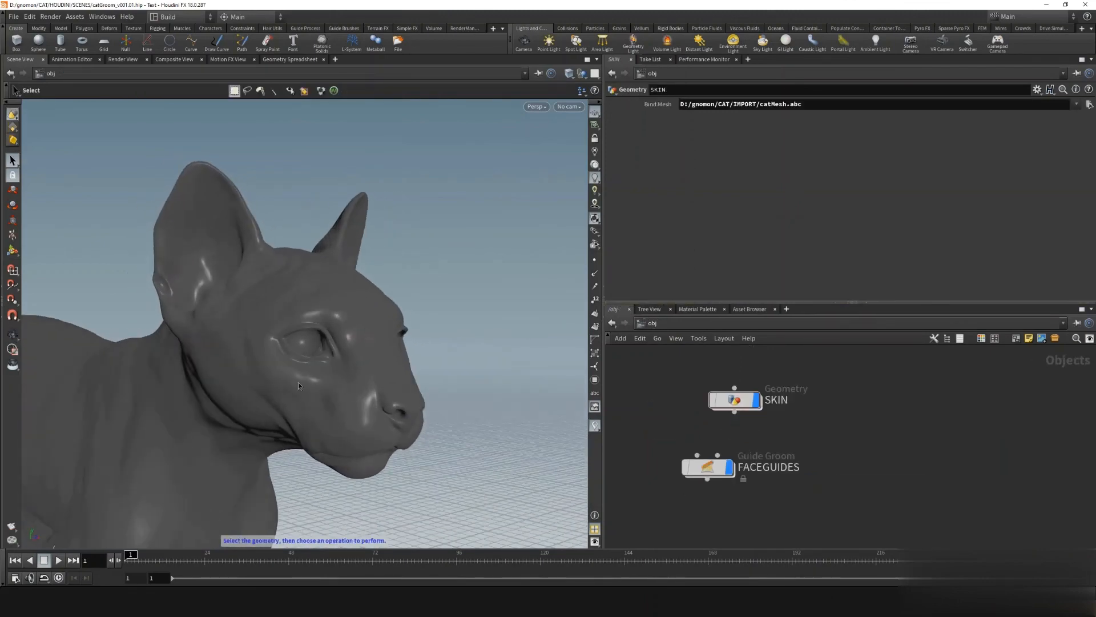